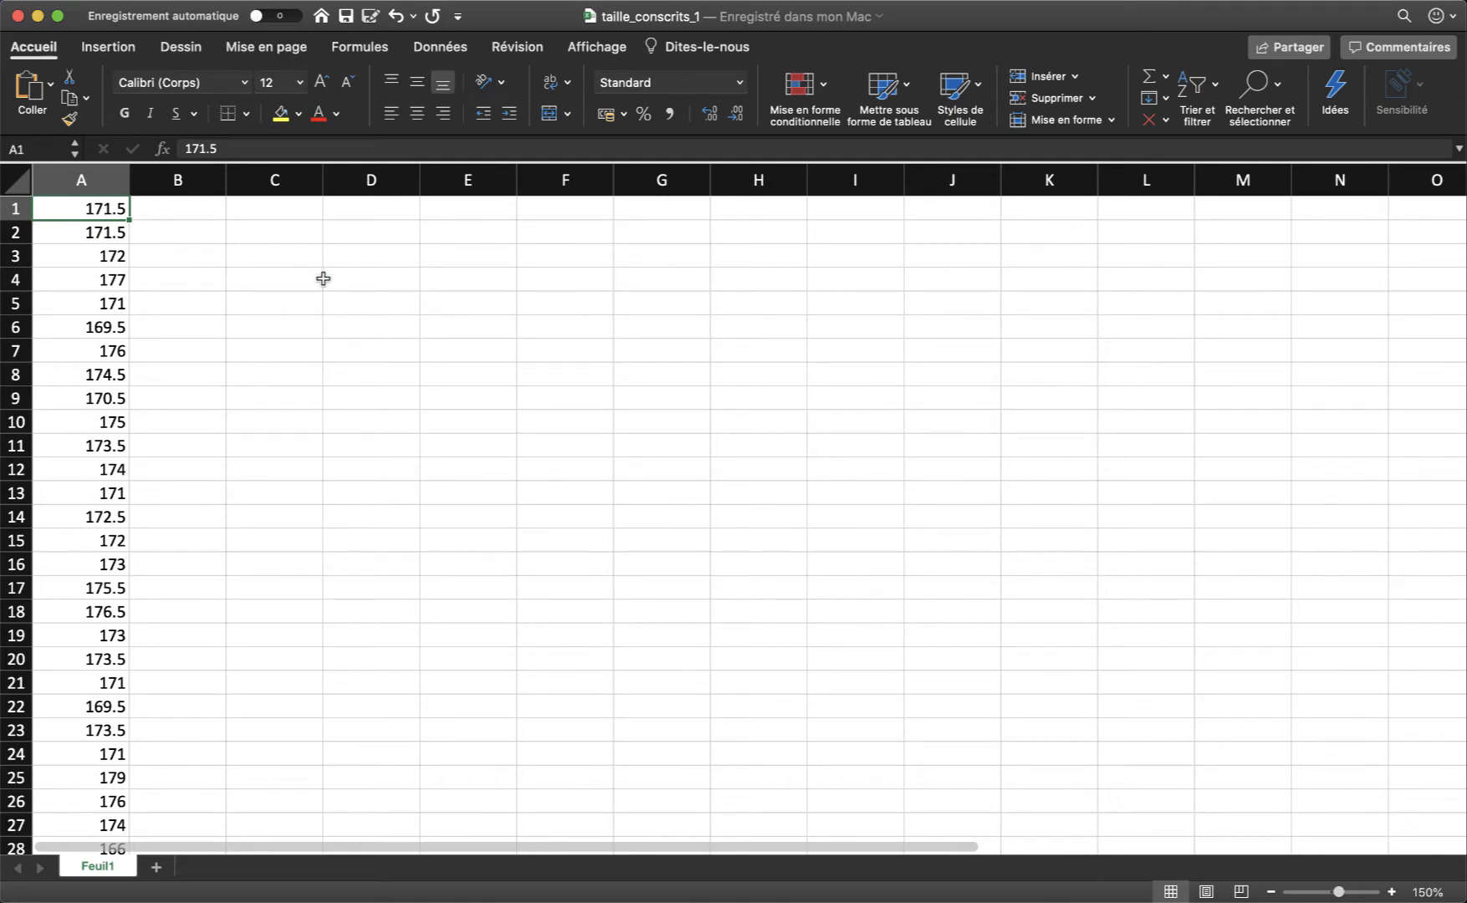
Check how far the height data in column A extends, from the first to the last entry
{"action": "key", "text": "super+Down"}
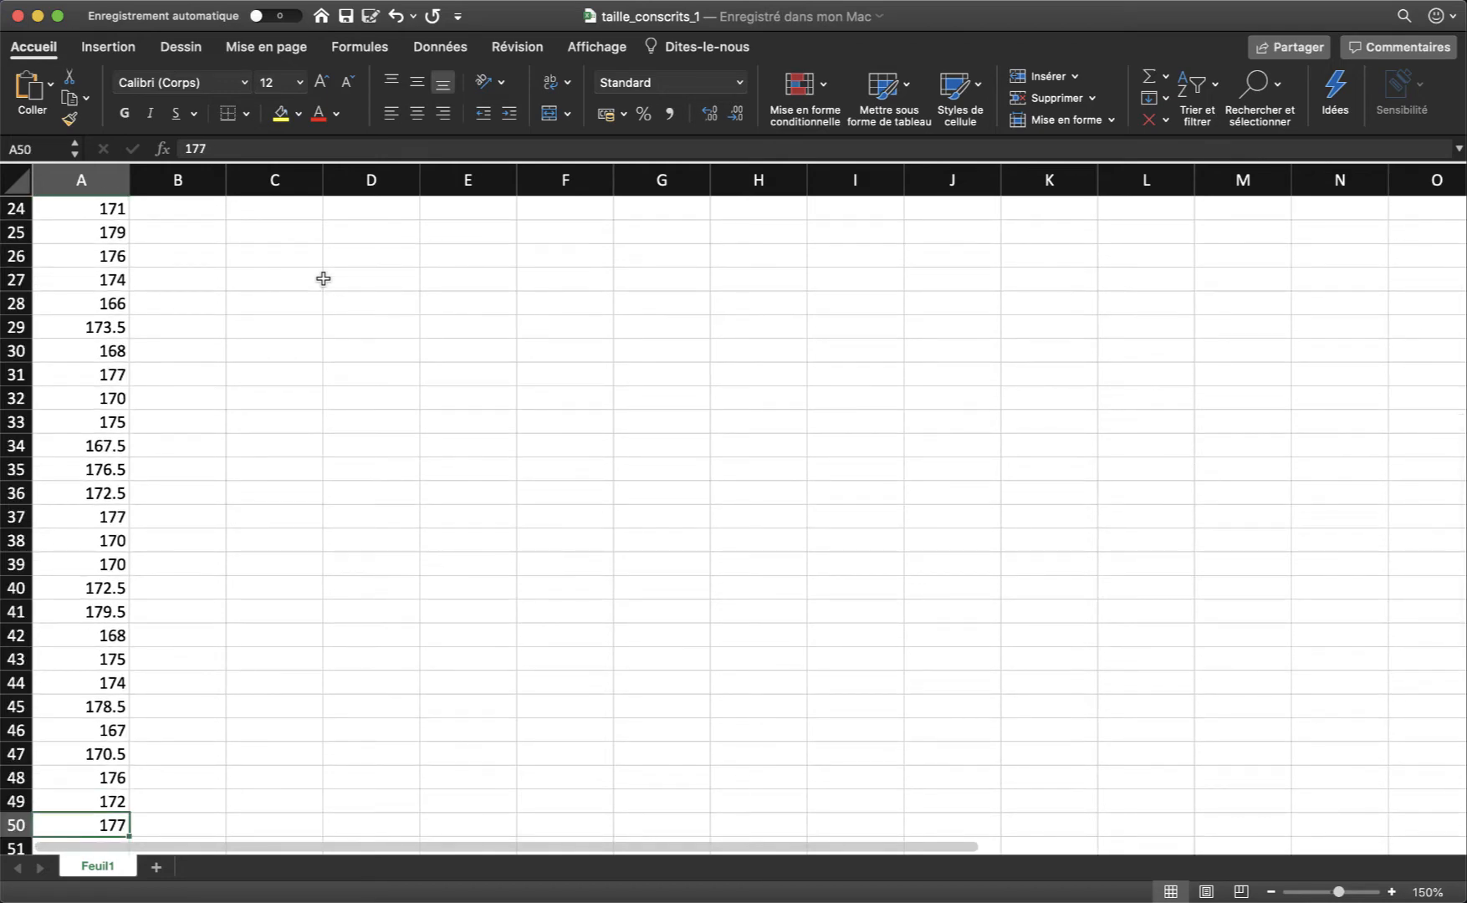
{"action": "scroll", "coordinate": [323, 278], "scroll_direction": "down", "scroll_amount": 2}
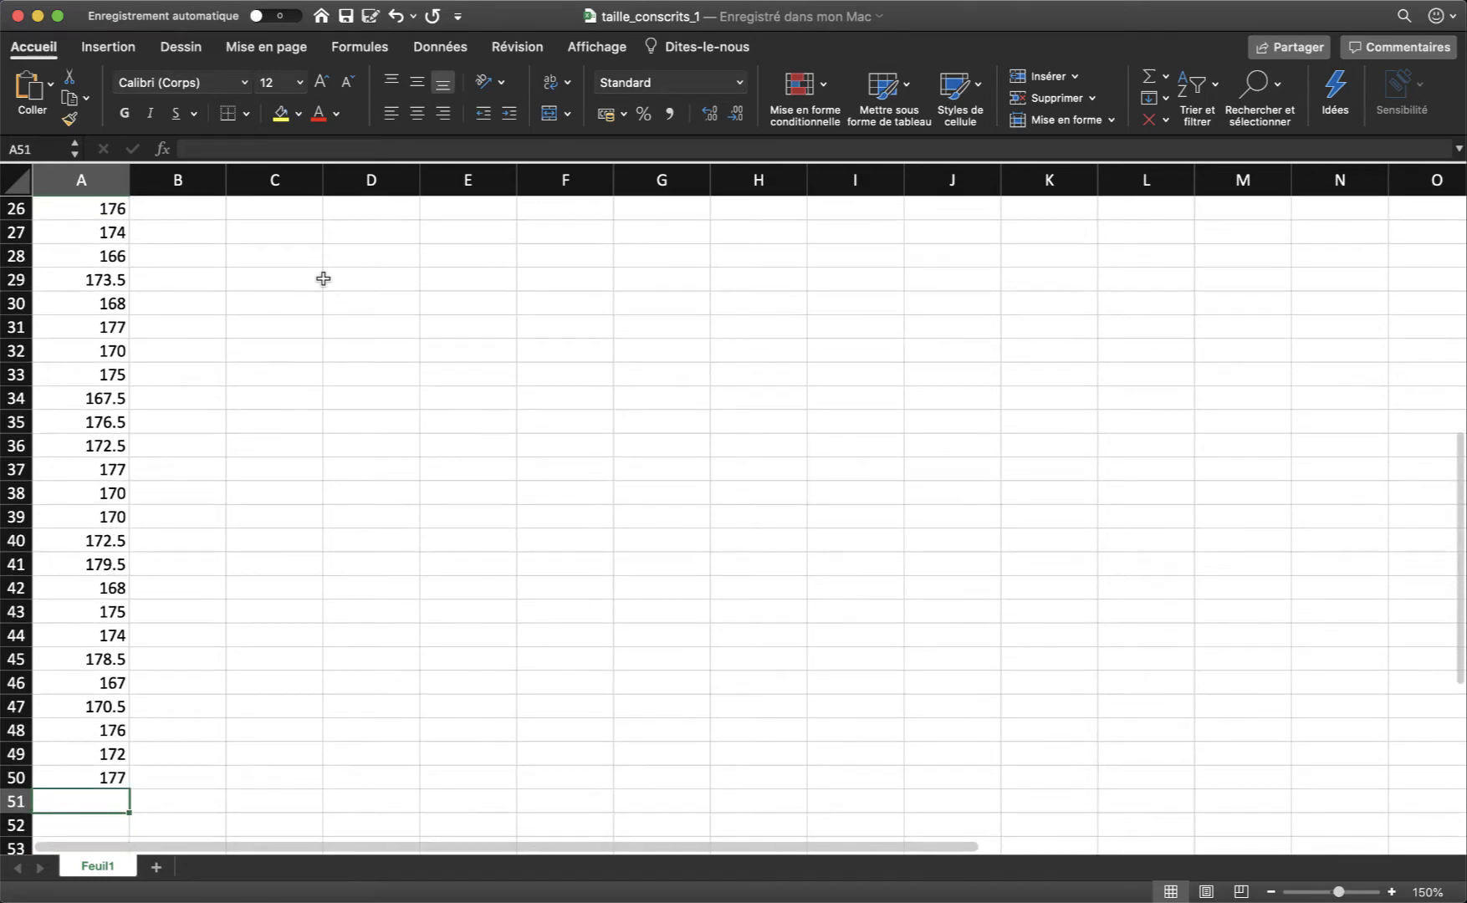
{"action": "key", "text": "super+Up"}
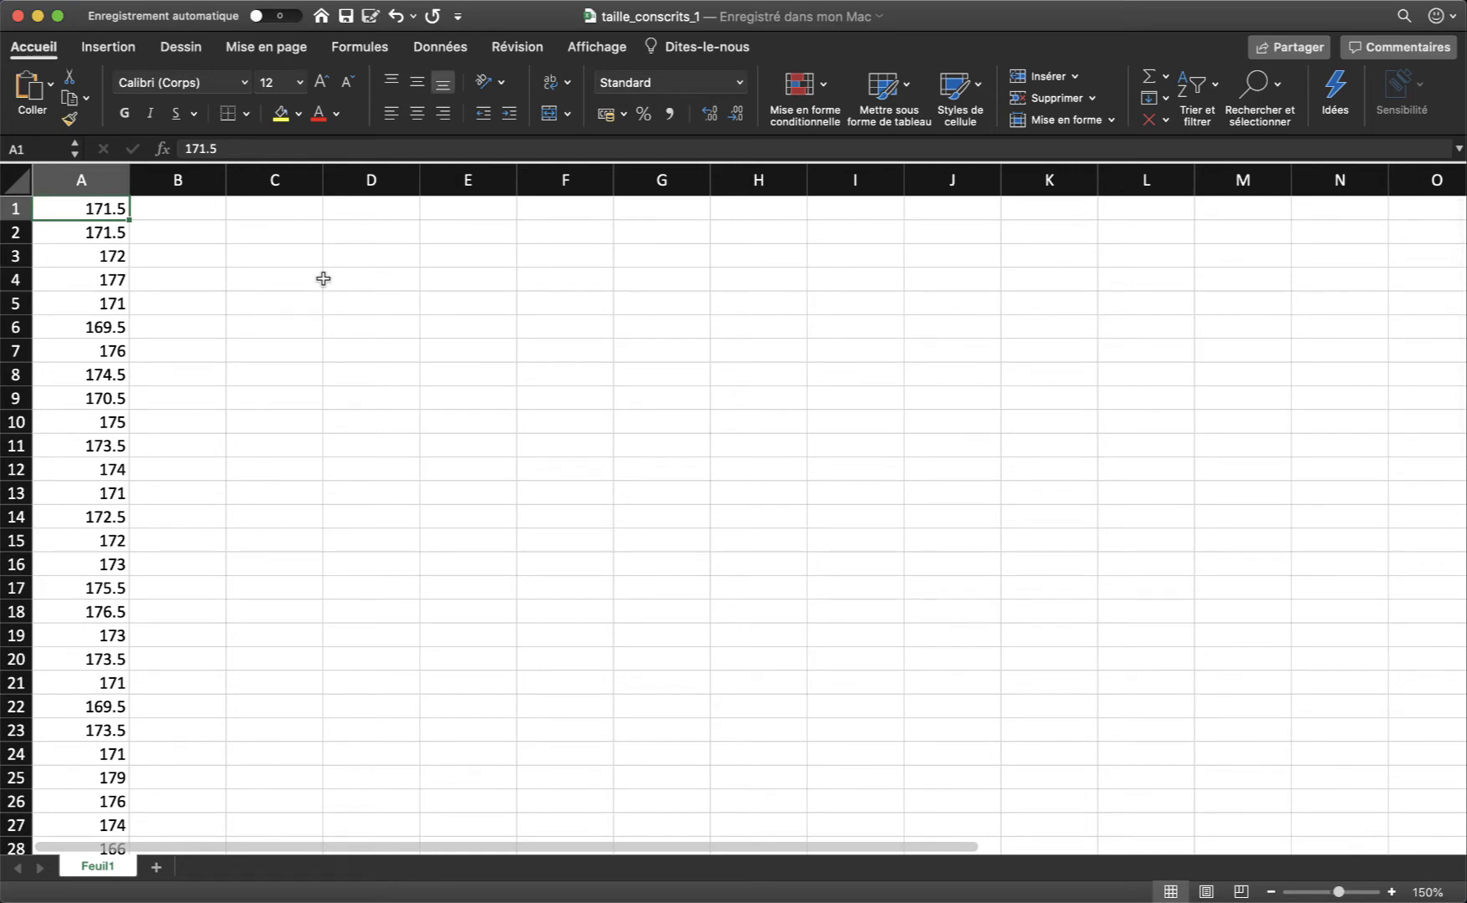
Sort the heights in column A in ascending order and check the smallest and largest values
{"action": "left_click", "coordinate": [440, 49]}
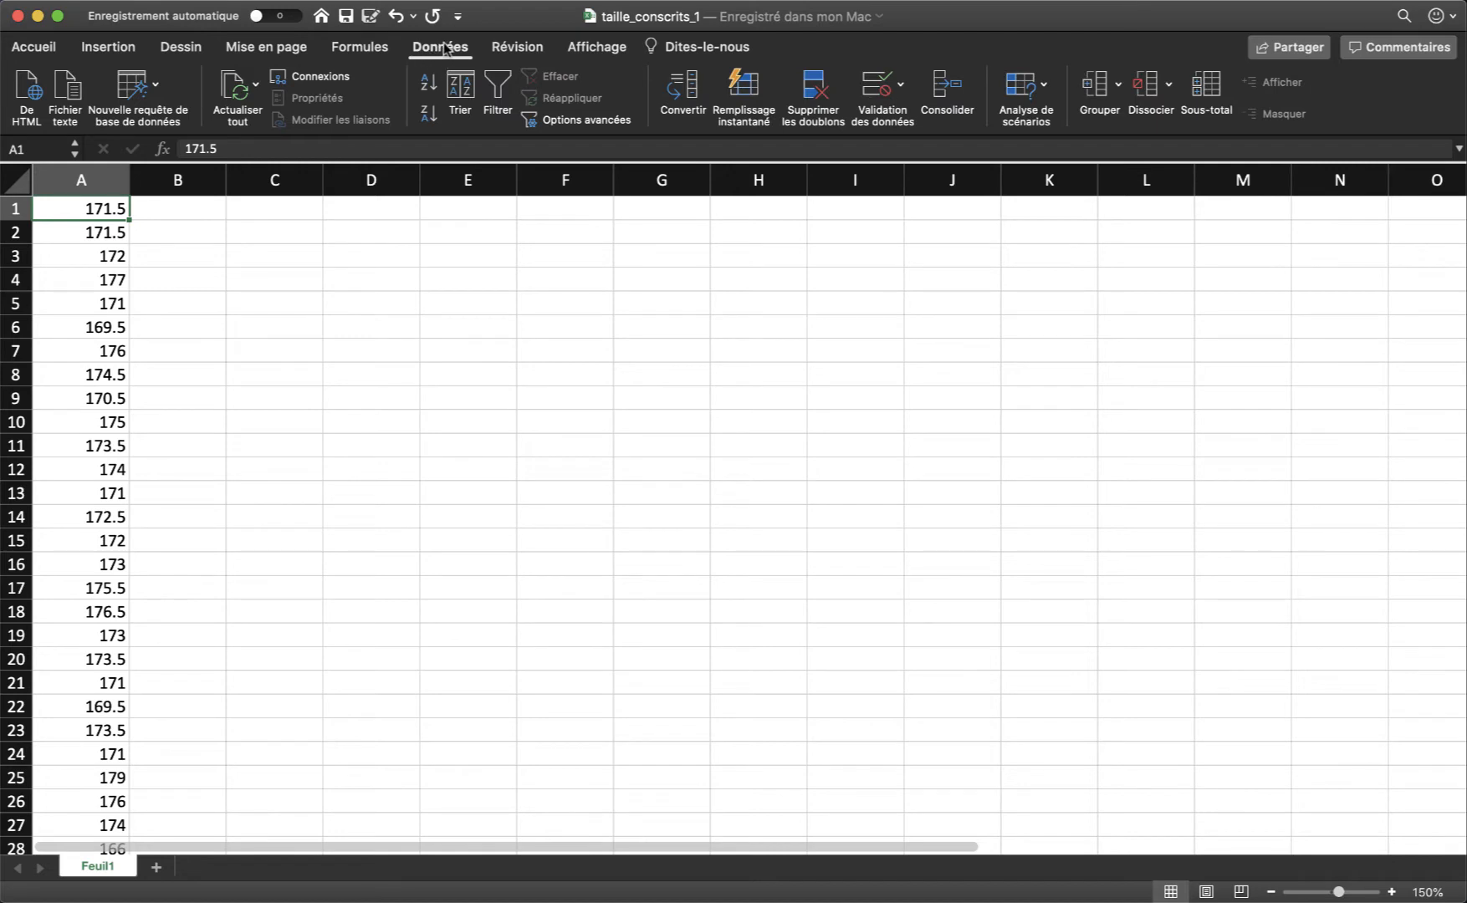
{"action": "left_click", "coordinate": [427, 85]}
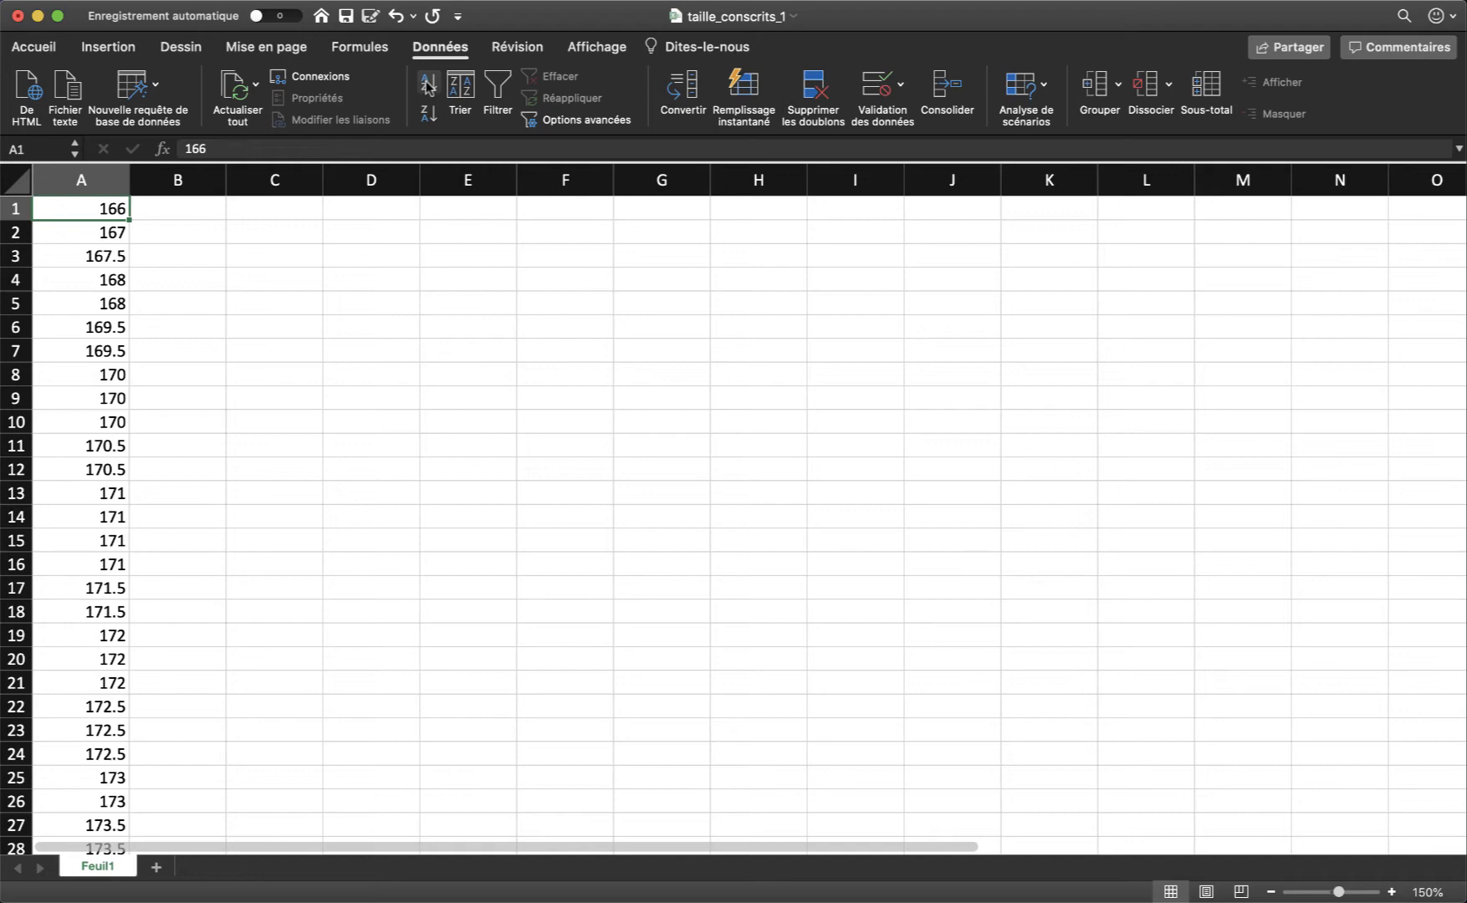
{"action": "key", "text": "super+Down"}
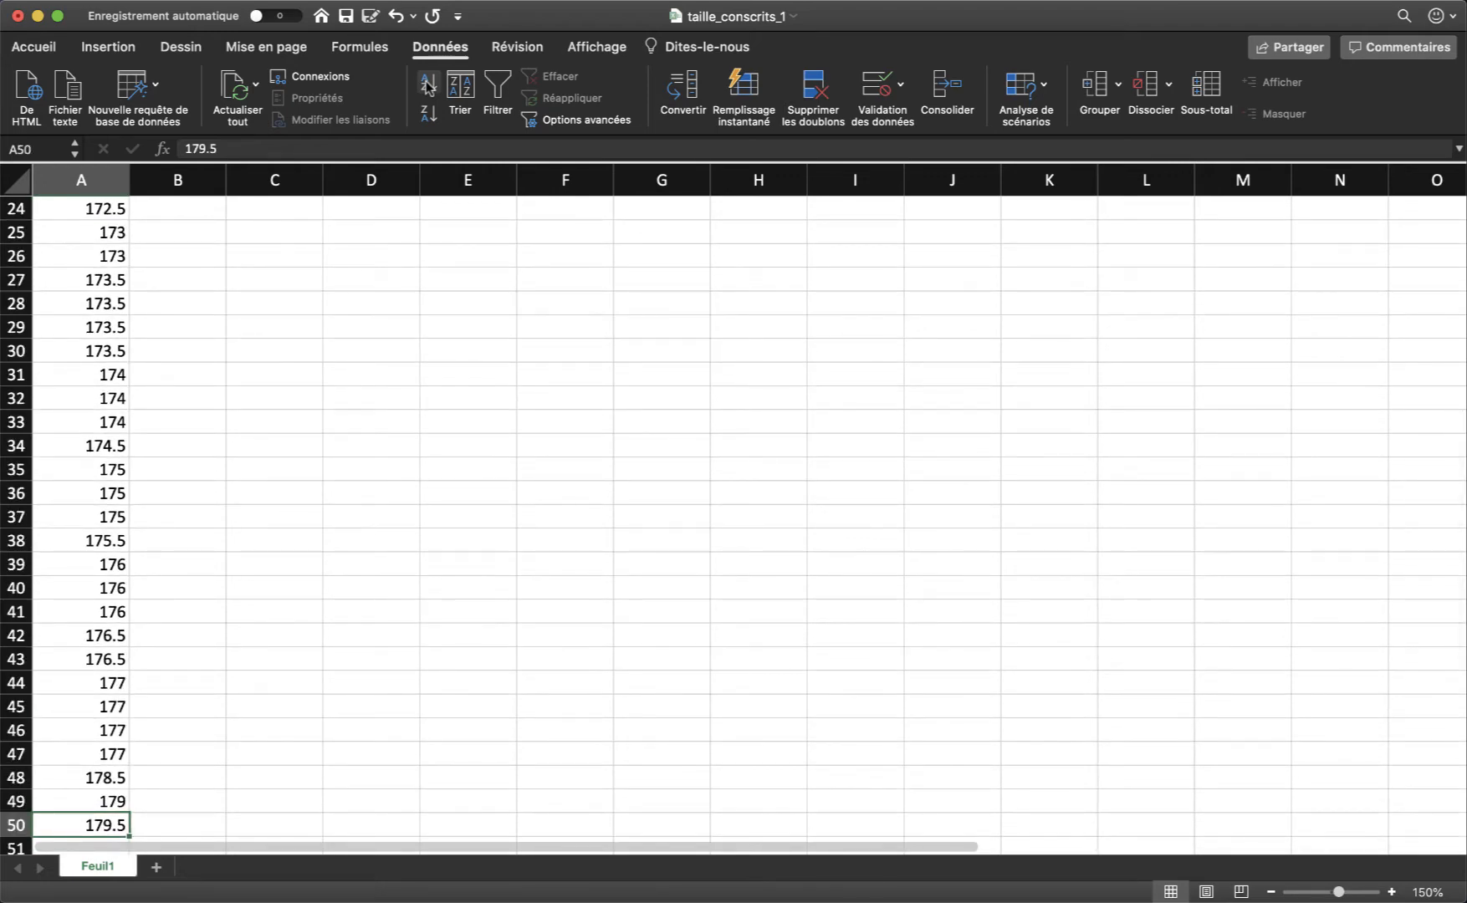
{"action": "key", "text": "super+Up"}
{"action": "key", "text": "super+Down"}
{"action": "key", "text": "super+Up"}
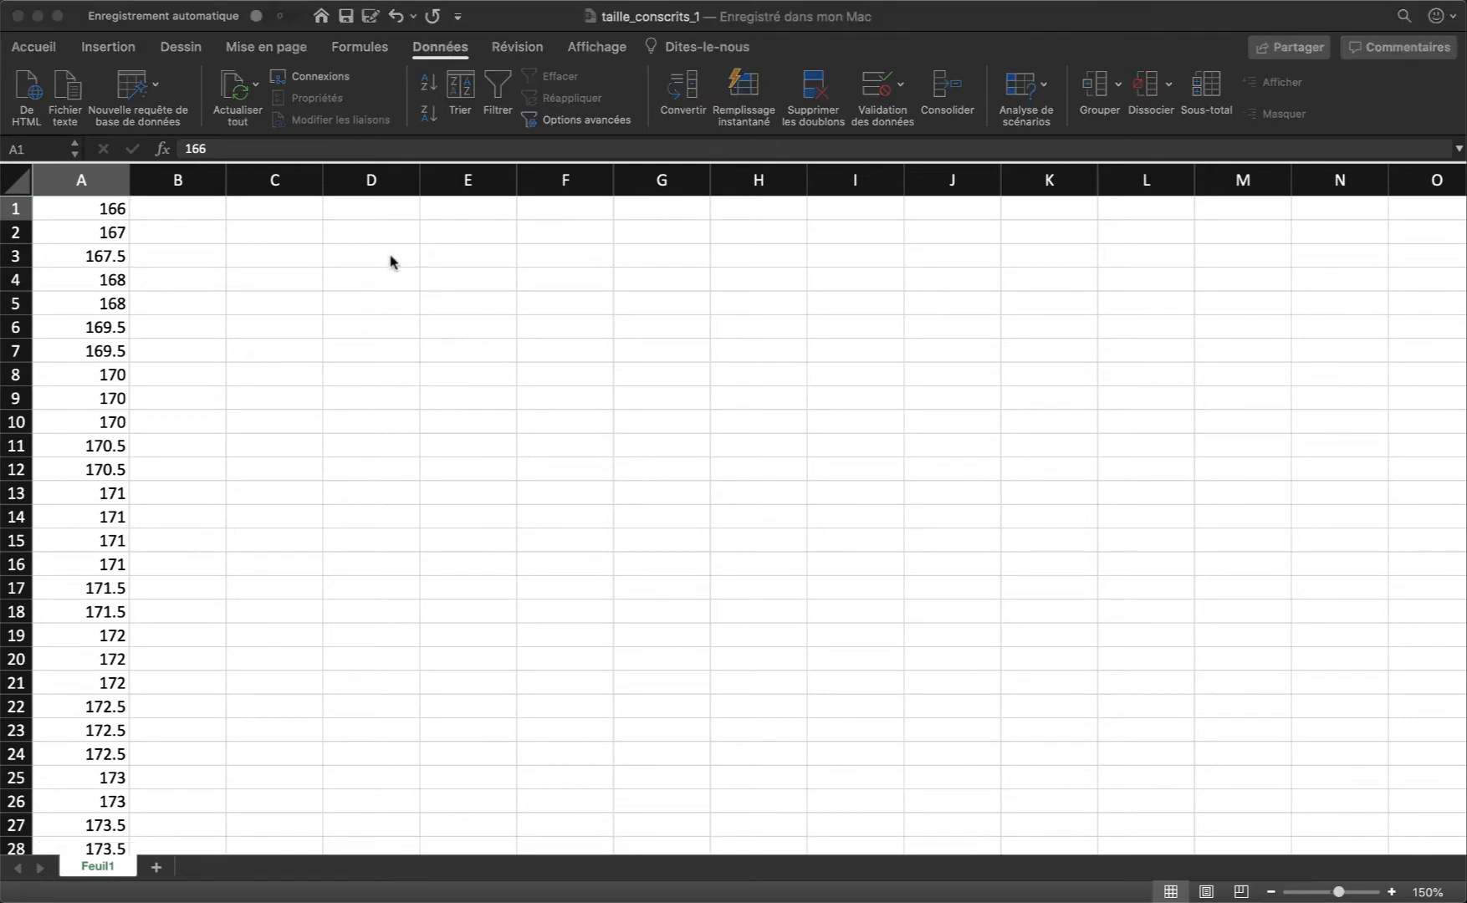
Enter the first two class intervals: 166 and 168 in D4:E4, 168 and 170 in D5:E5
{"action": "left_click", "coordinate": [392, 277]}
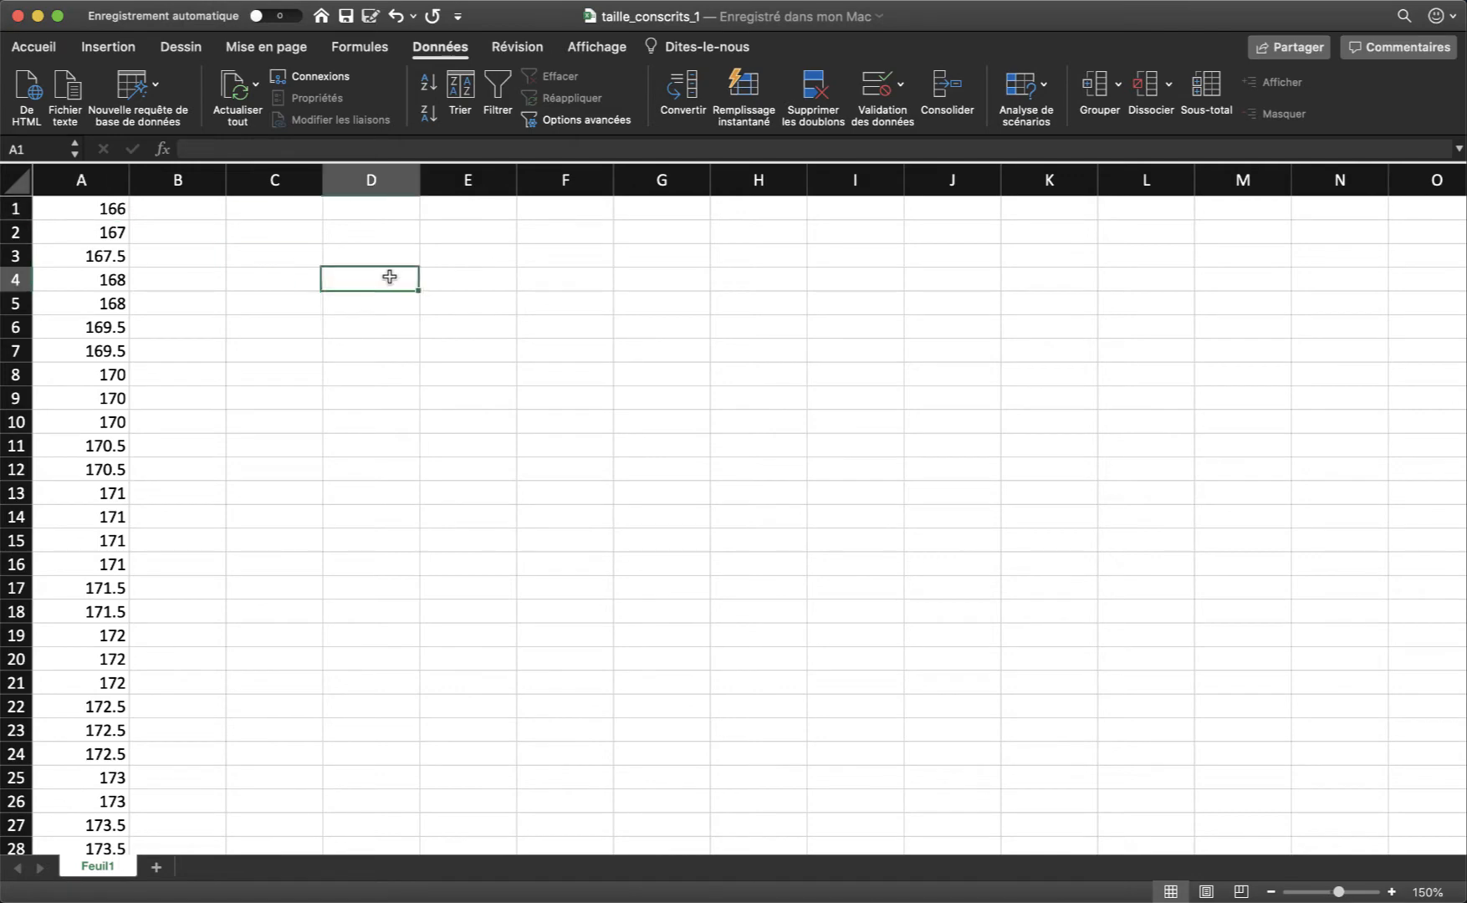
{"action": "type", "text": "166"}
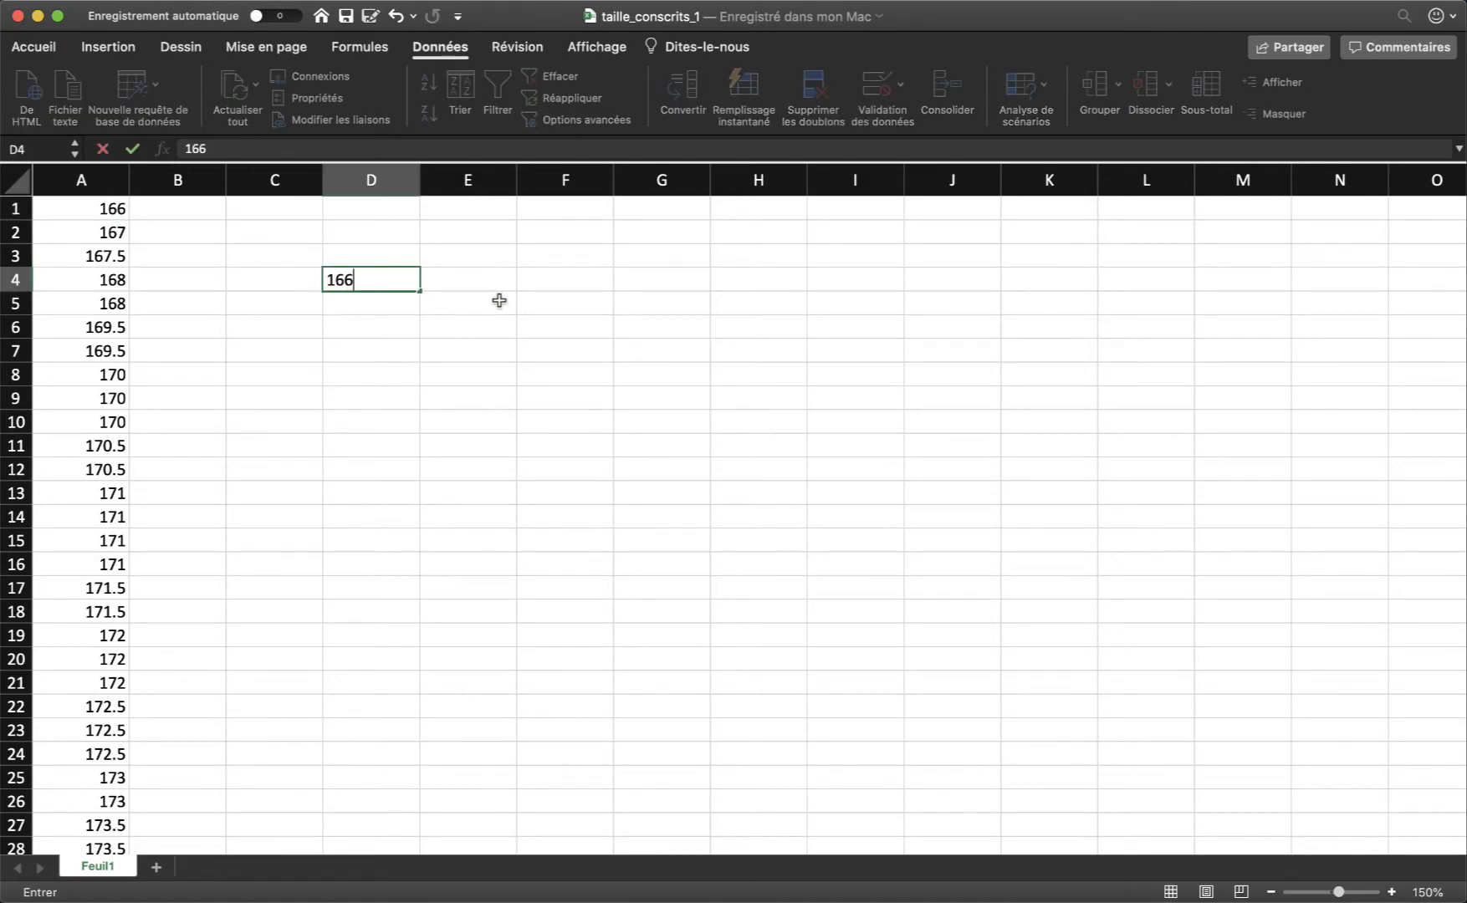
{"action": "key", "text": "Tab"}
{"action": "type", "text": "168"}
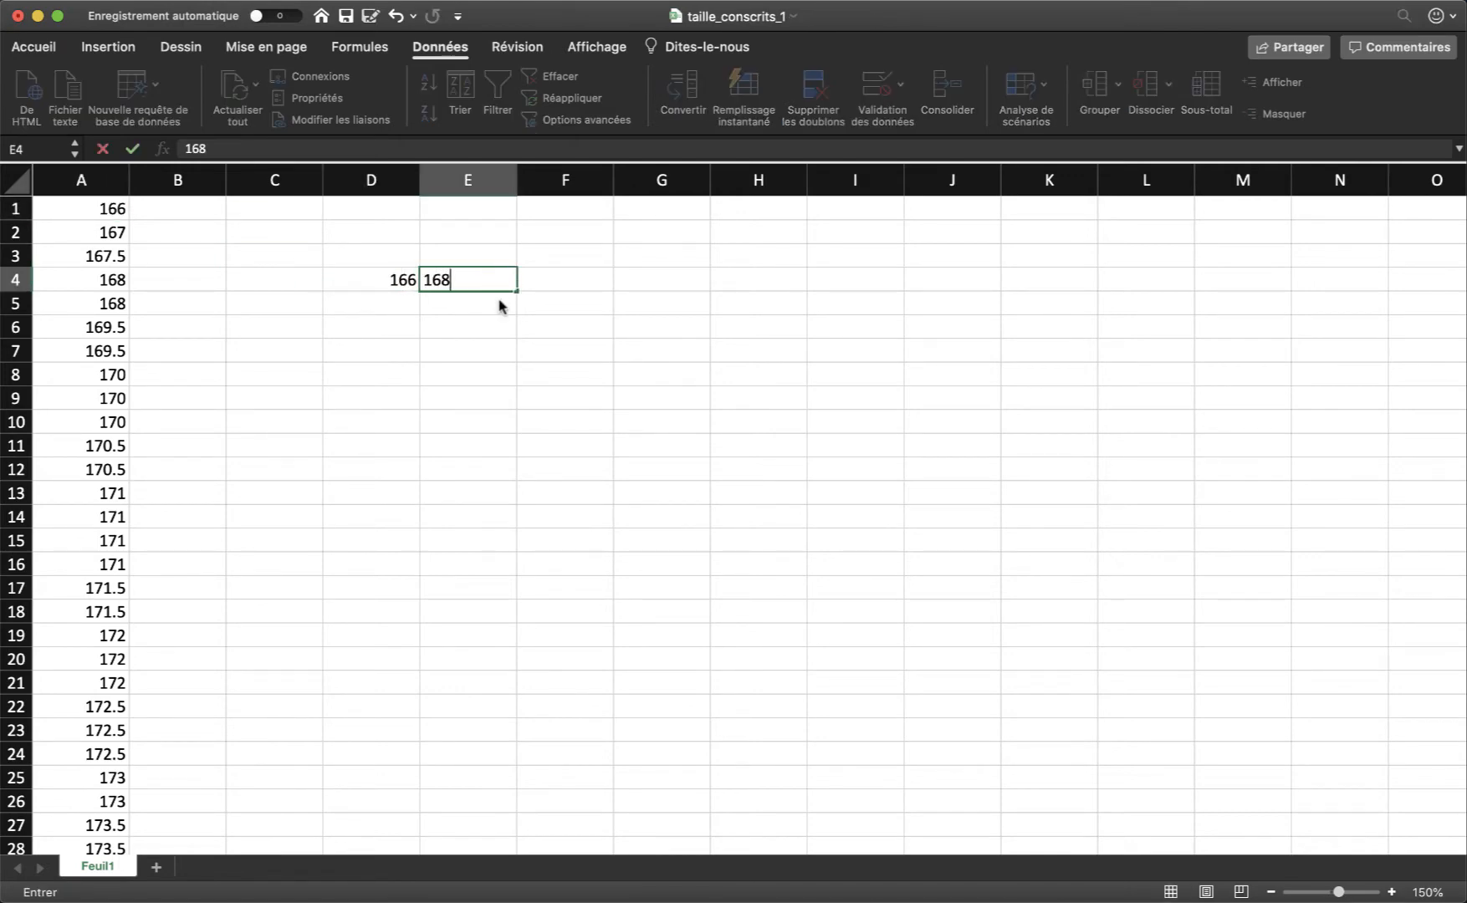
{"action": "left_click", "coordinate": [387, 299]}
{"action": "type", "text": "168"}
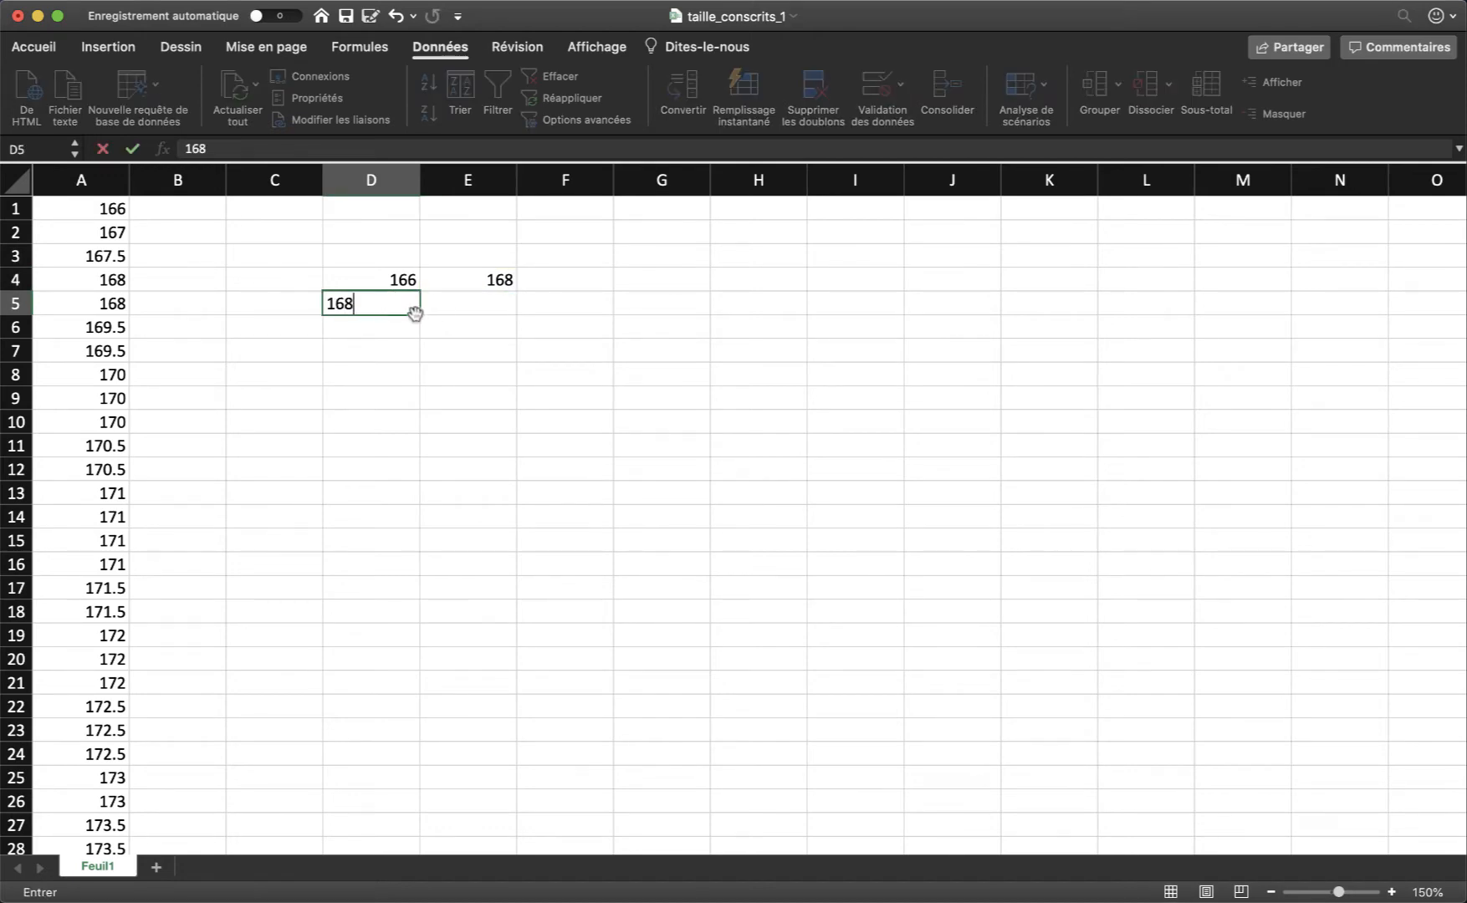
{"action": "key", "text": "Tab"}
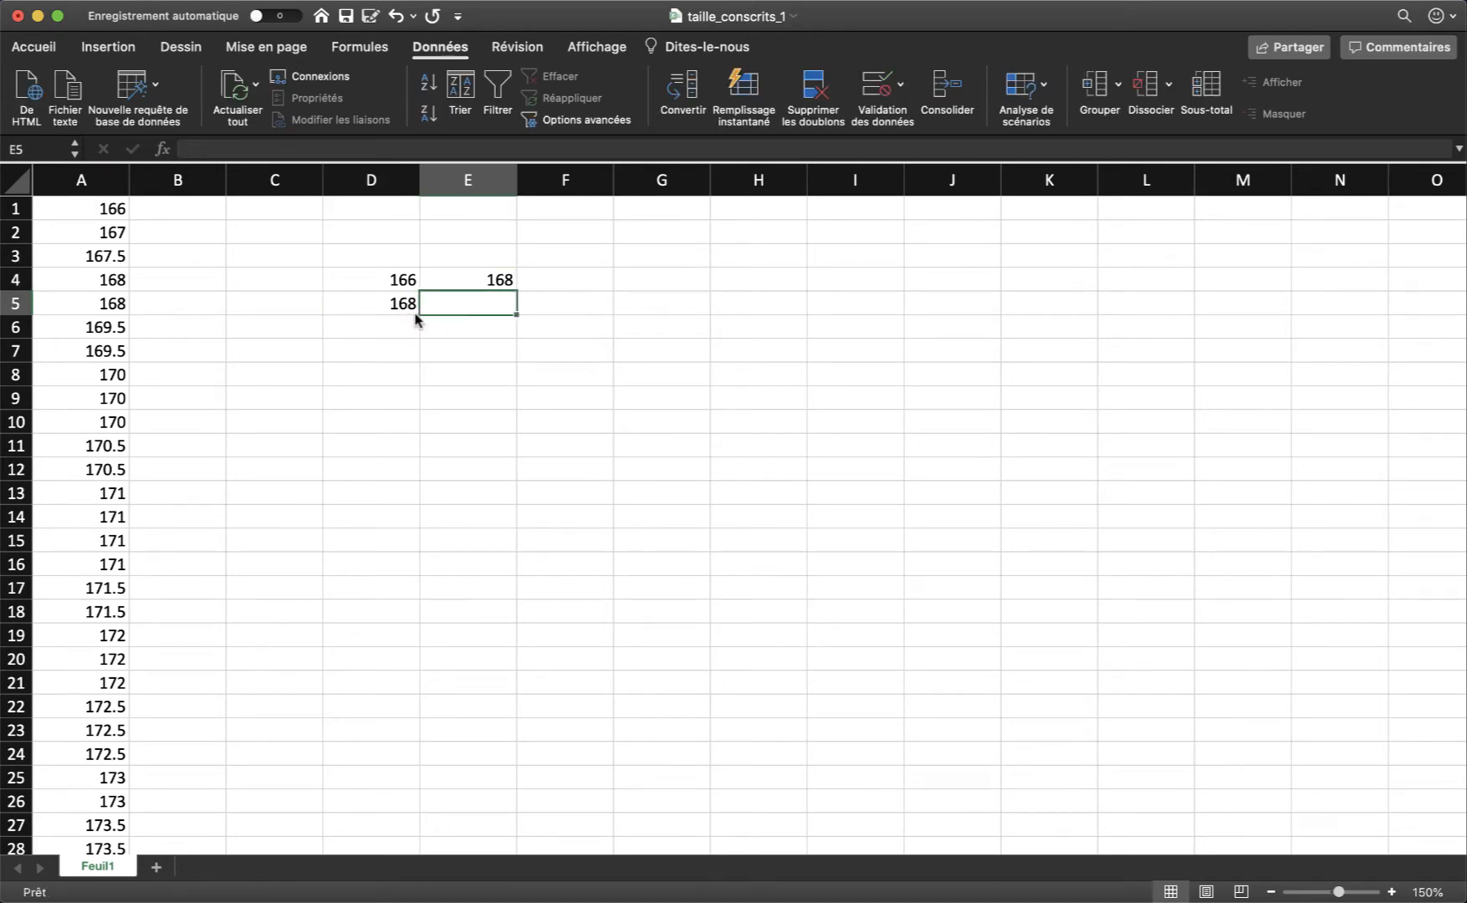
{"action": "type", "text": "170"}
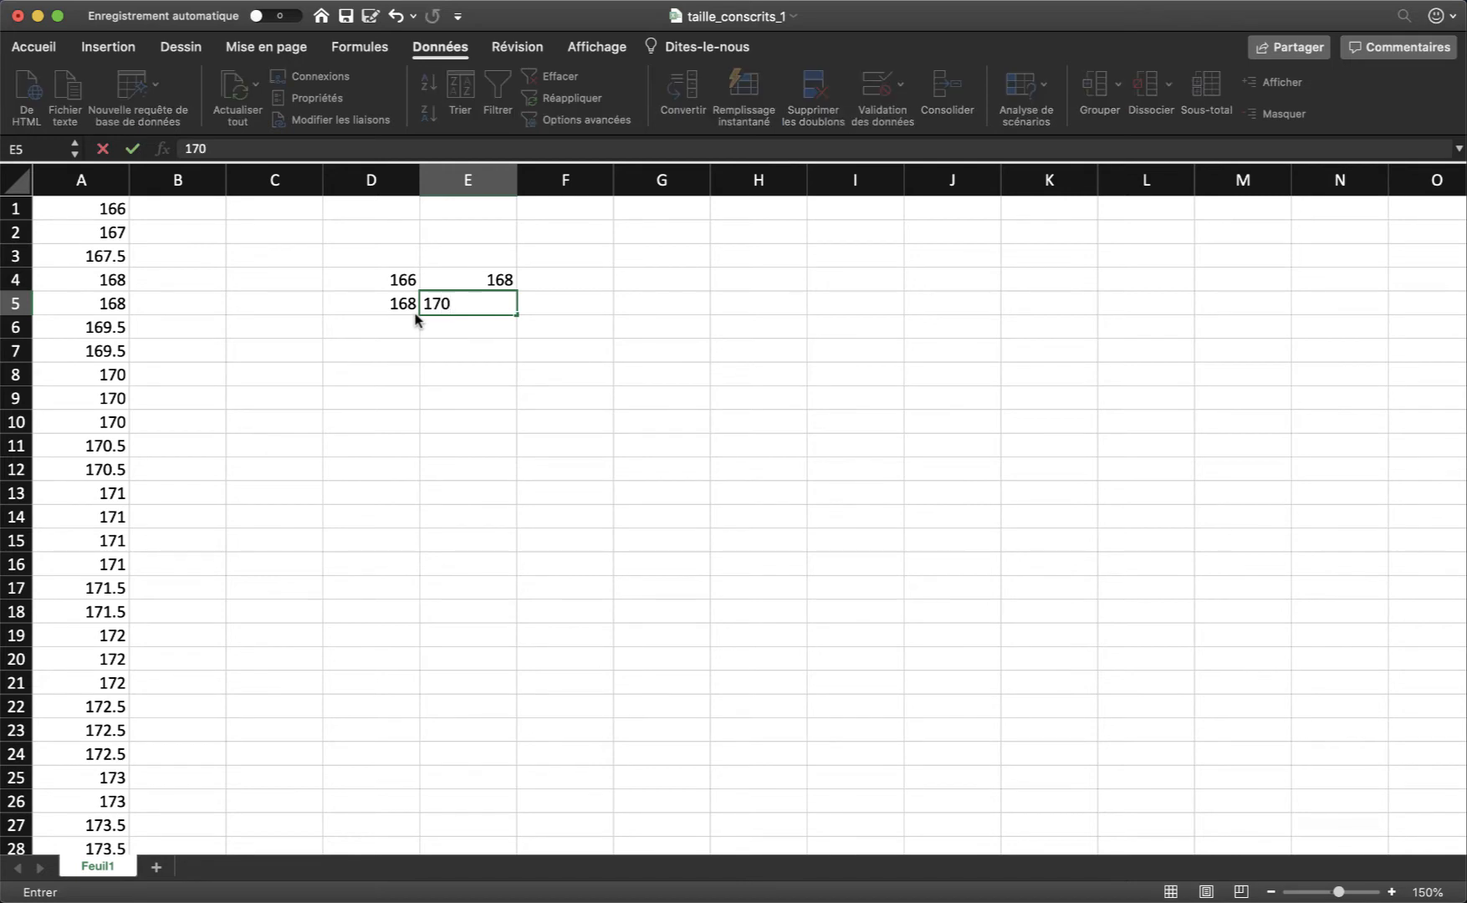
{"action": "left_click", "coordinate": [416, 319]}
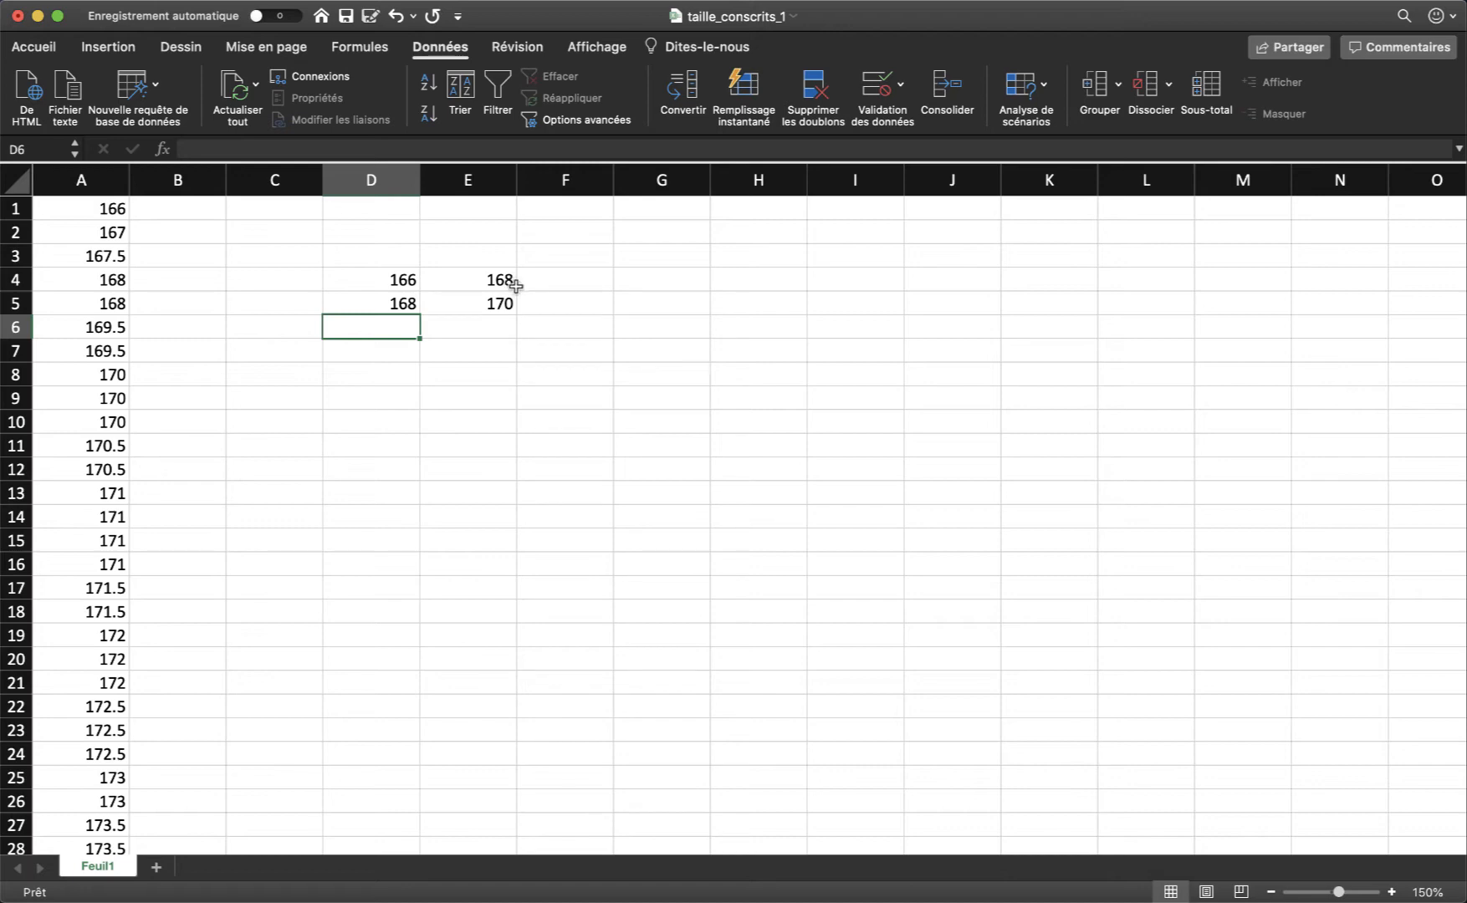
Extend the class bounds in D4:E5 as a series down to row 10, ending with the interval 178 to 180
{"action": "left_click_drag", "start_coordinate": [388, 283], "coordinate": [489, 301]}
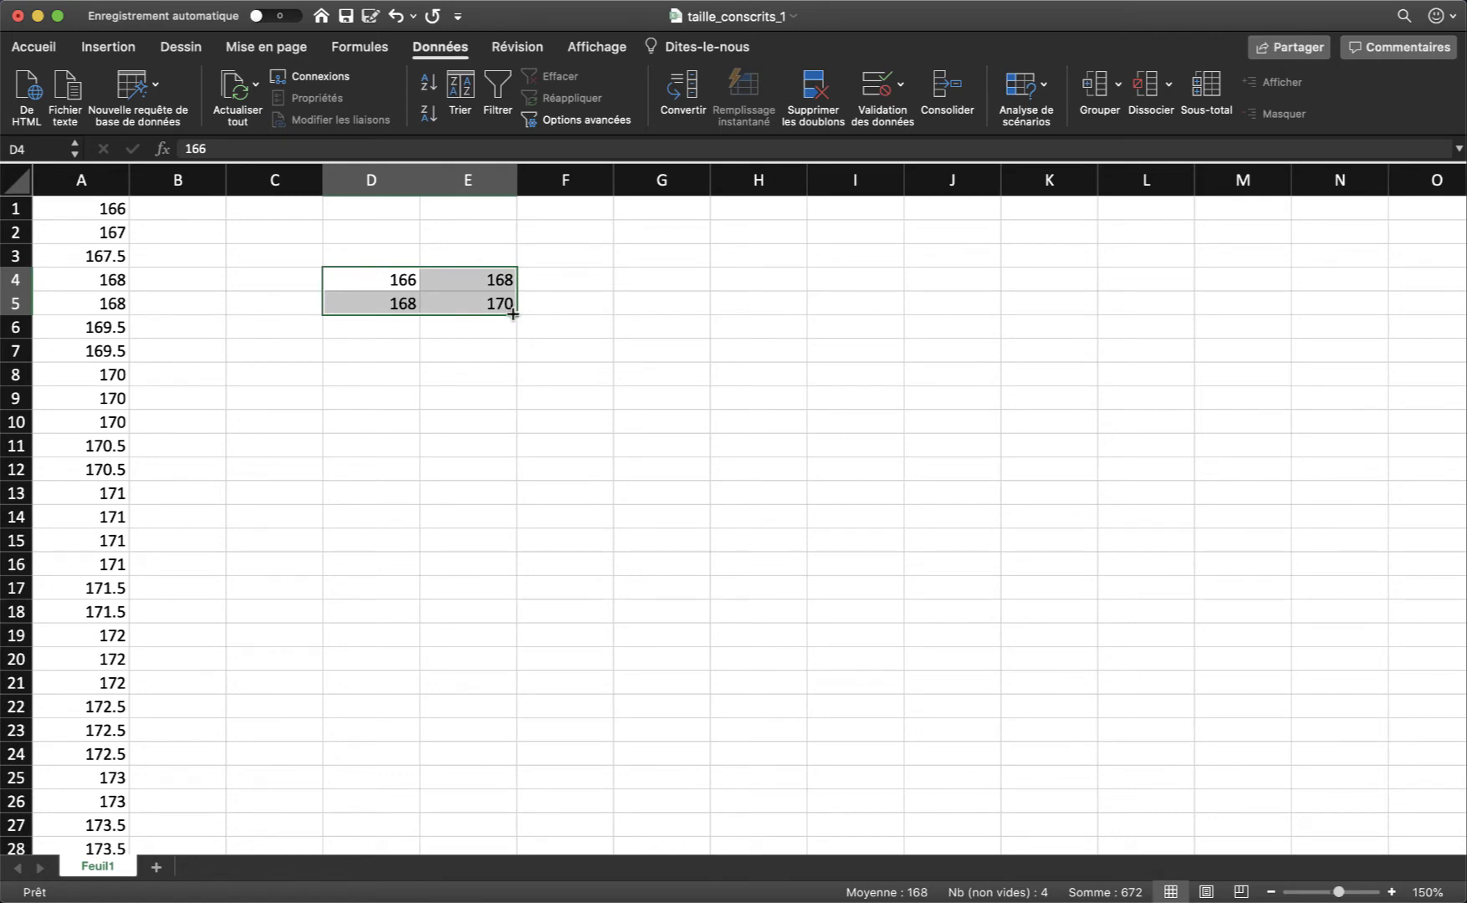
{"action": "left_click_drag", "start_coordinate": [512, 313], "coordinate": [502, 431]}
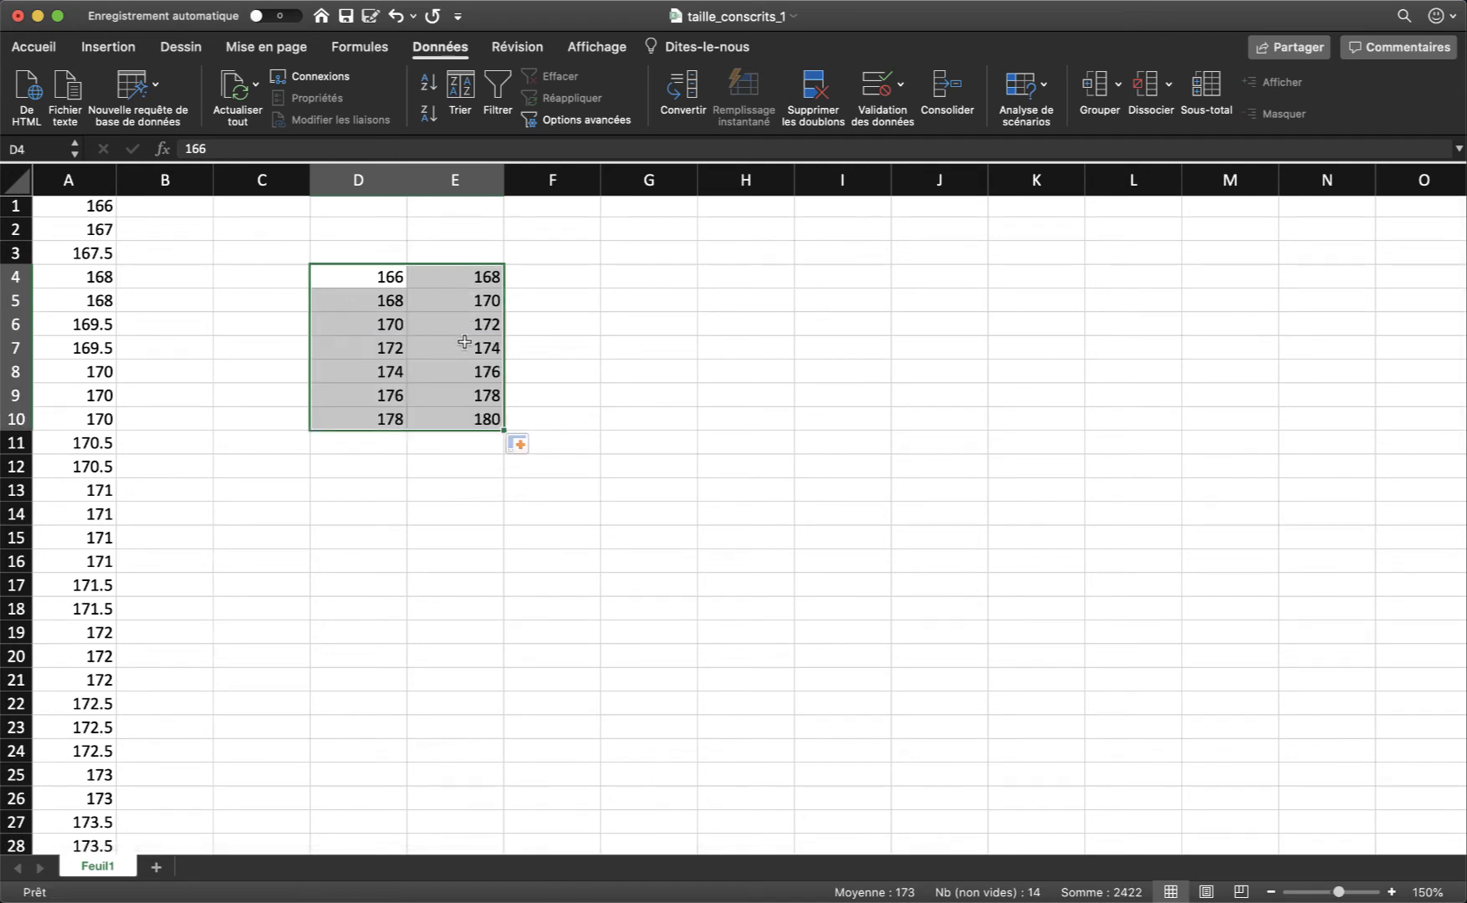
{"action": "left_click", "coordinate": [623, 391]}
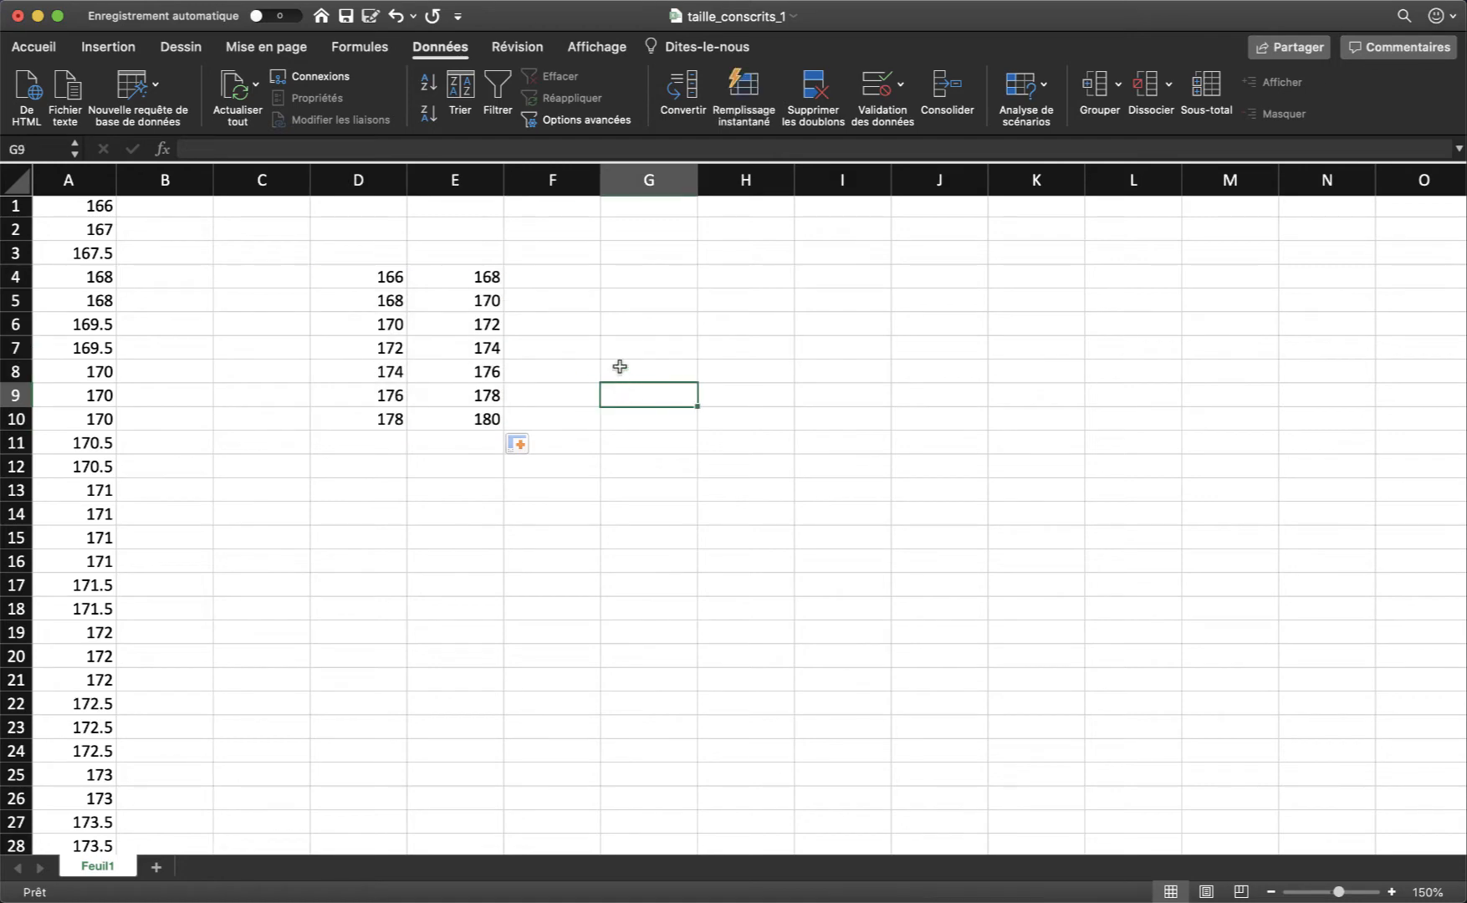
Enter the header x_i in C3 and format it right-aligned, red and bold
{"action": "left_click", "coordinate": [274, 251]}
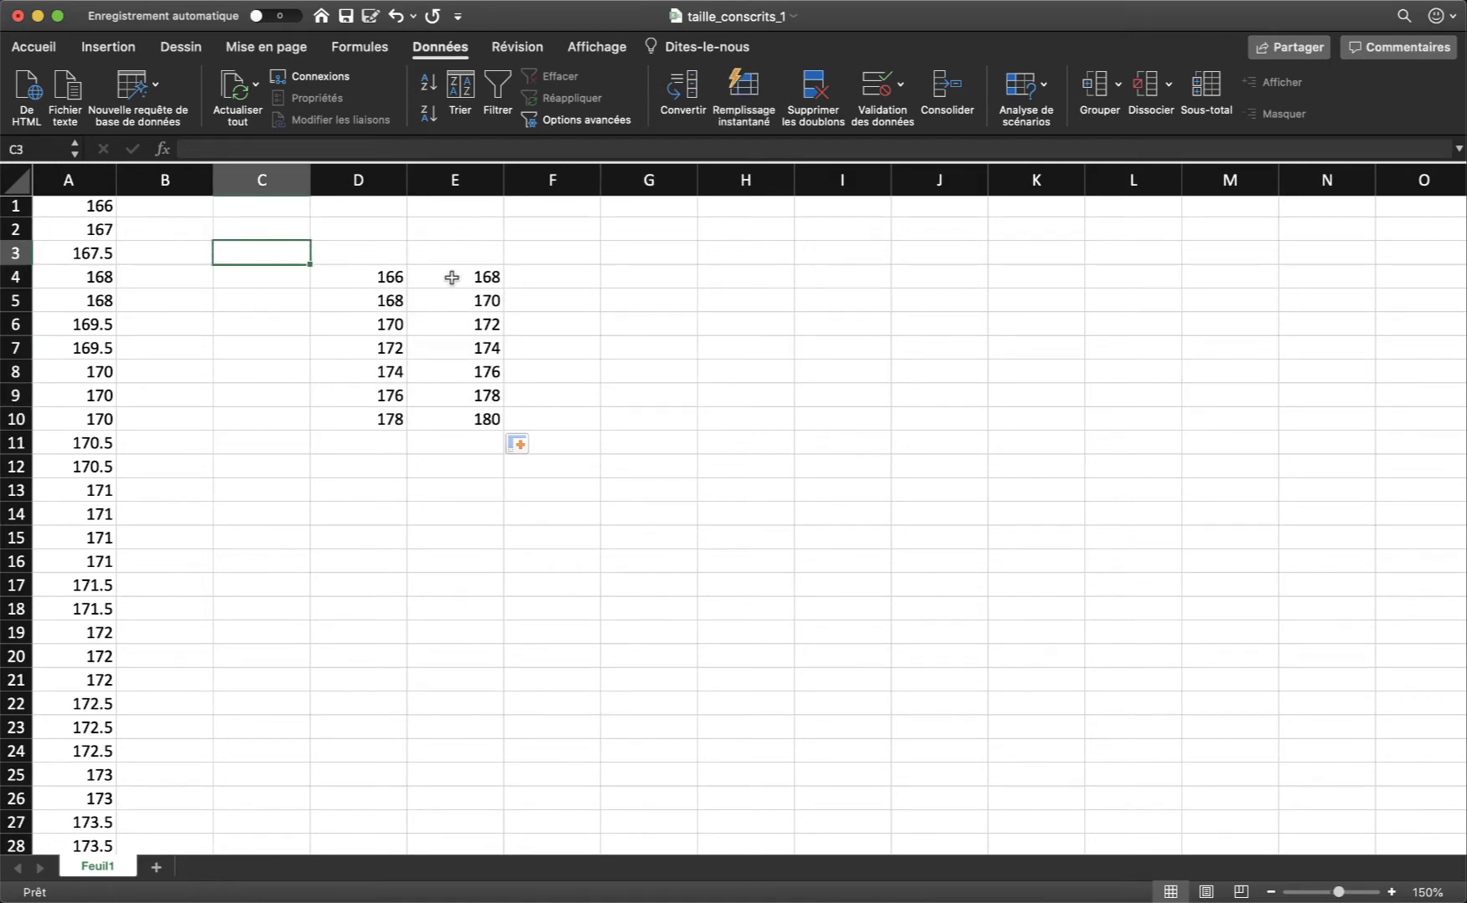
{"action": "type", "text": "x_i"}
{"action": "key", "text": "Return"}
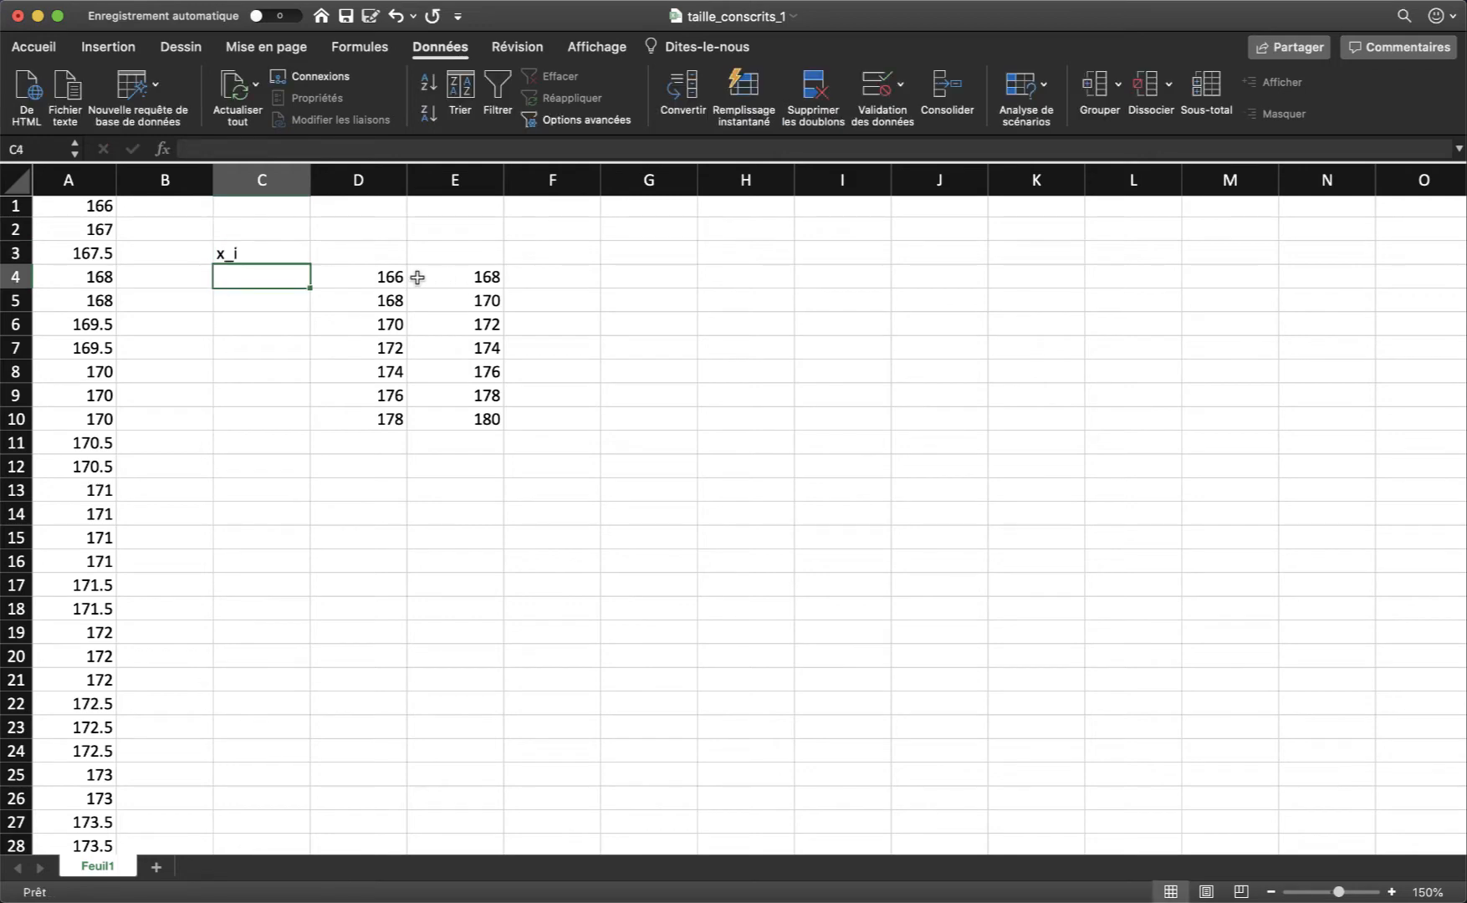
{"action": "left_click", "coordinate": [260, 251]}
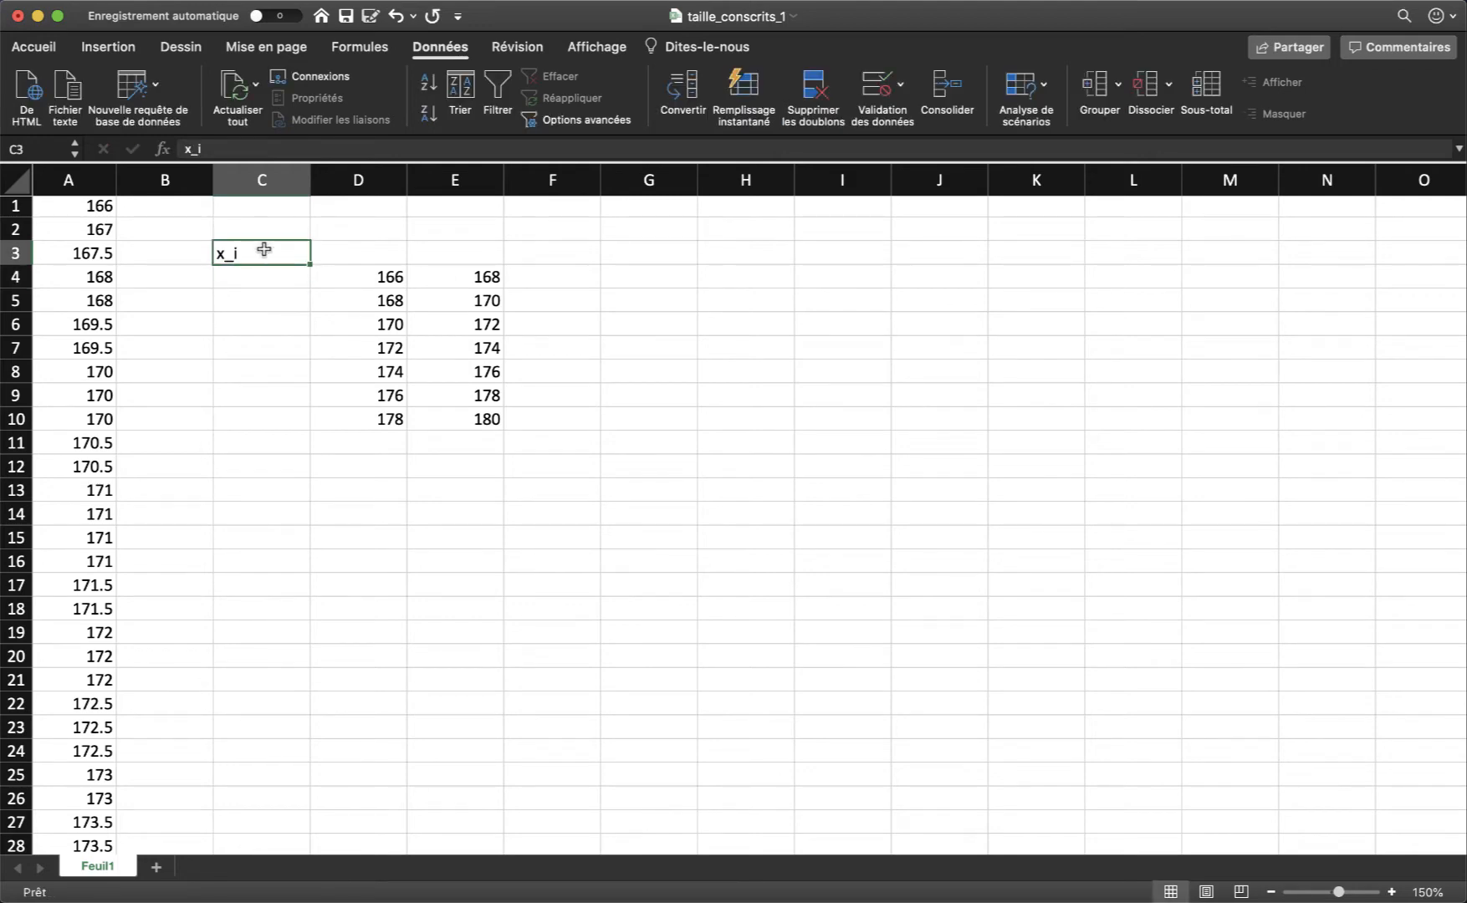
{"action": "left_click", "coordinate": [33, 47]}
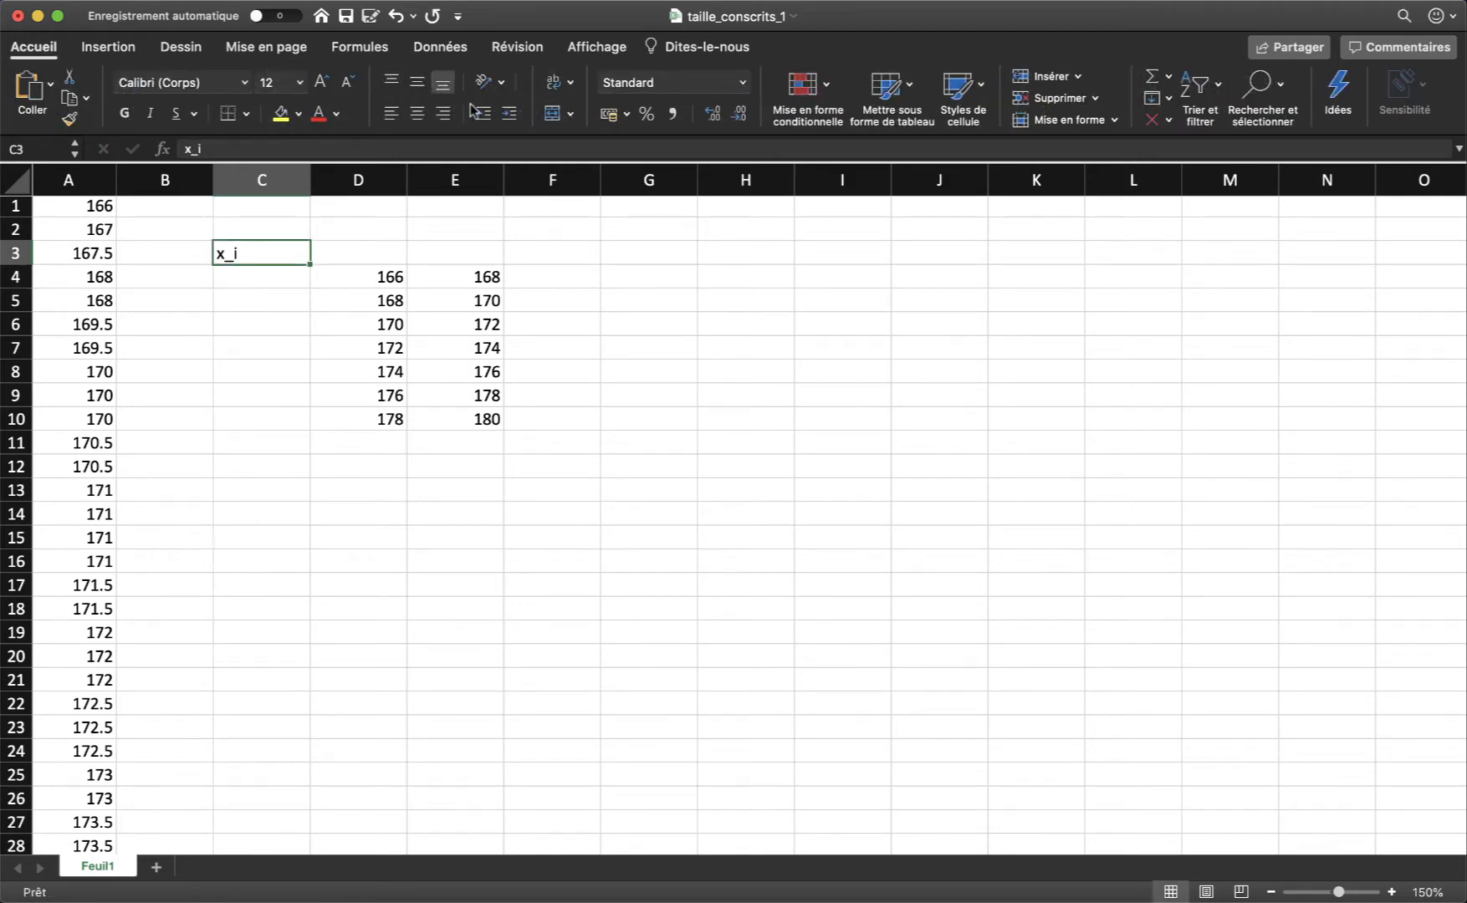
{"action": "left_click", "coordinate": [446, 117]}
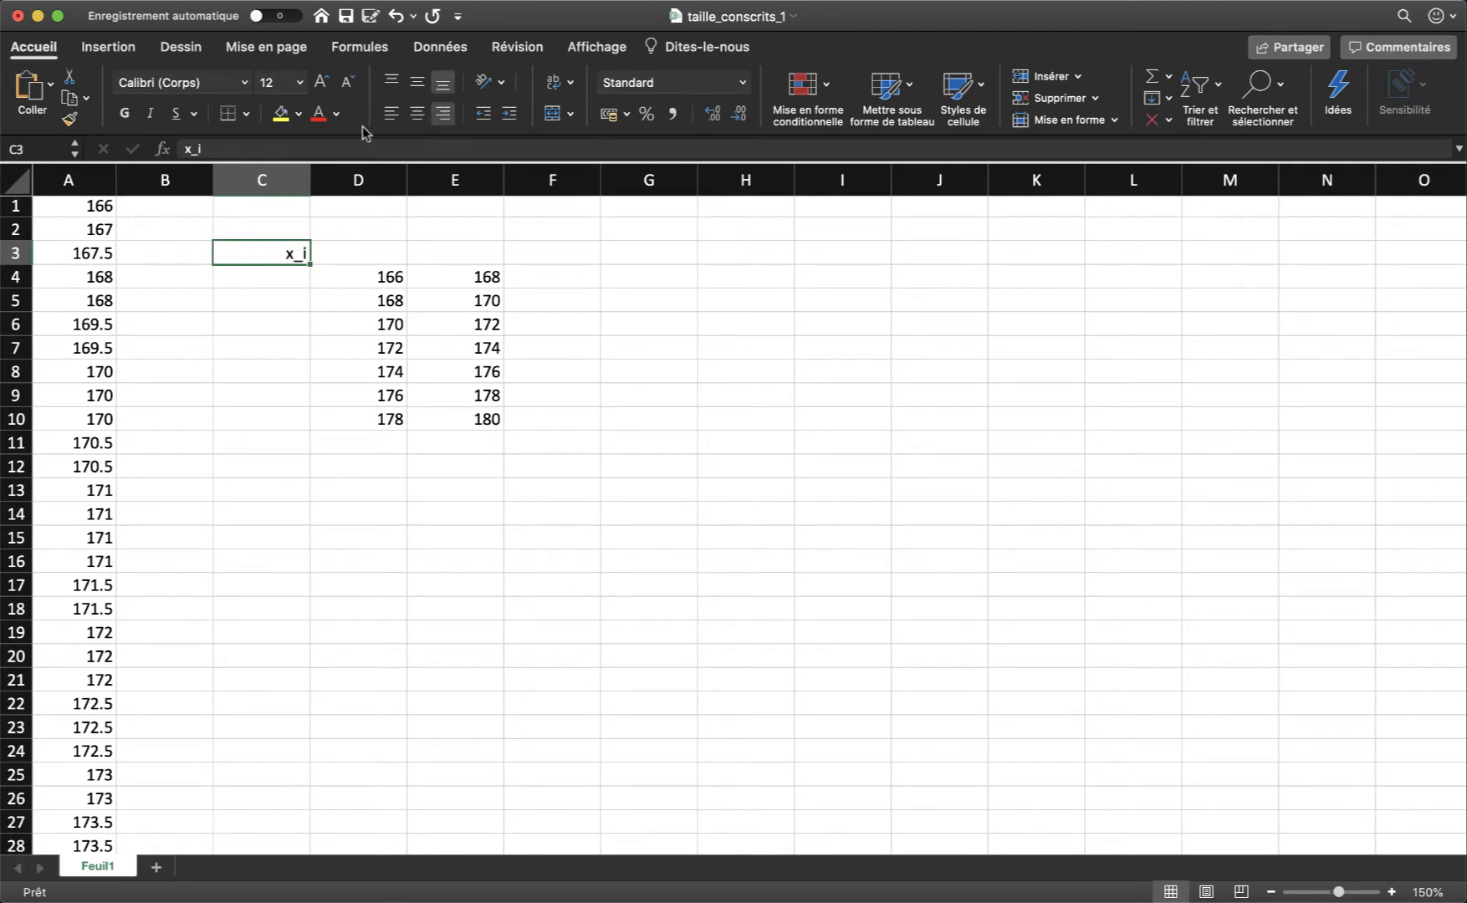
{"action": "left_click", "coordinate": [337, 116]}
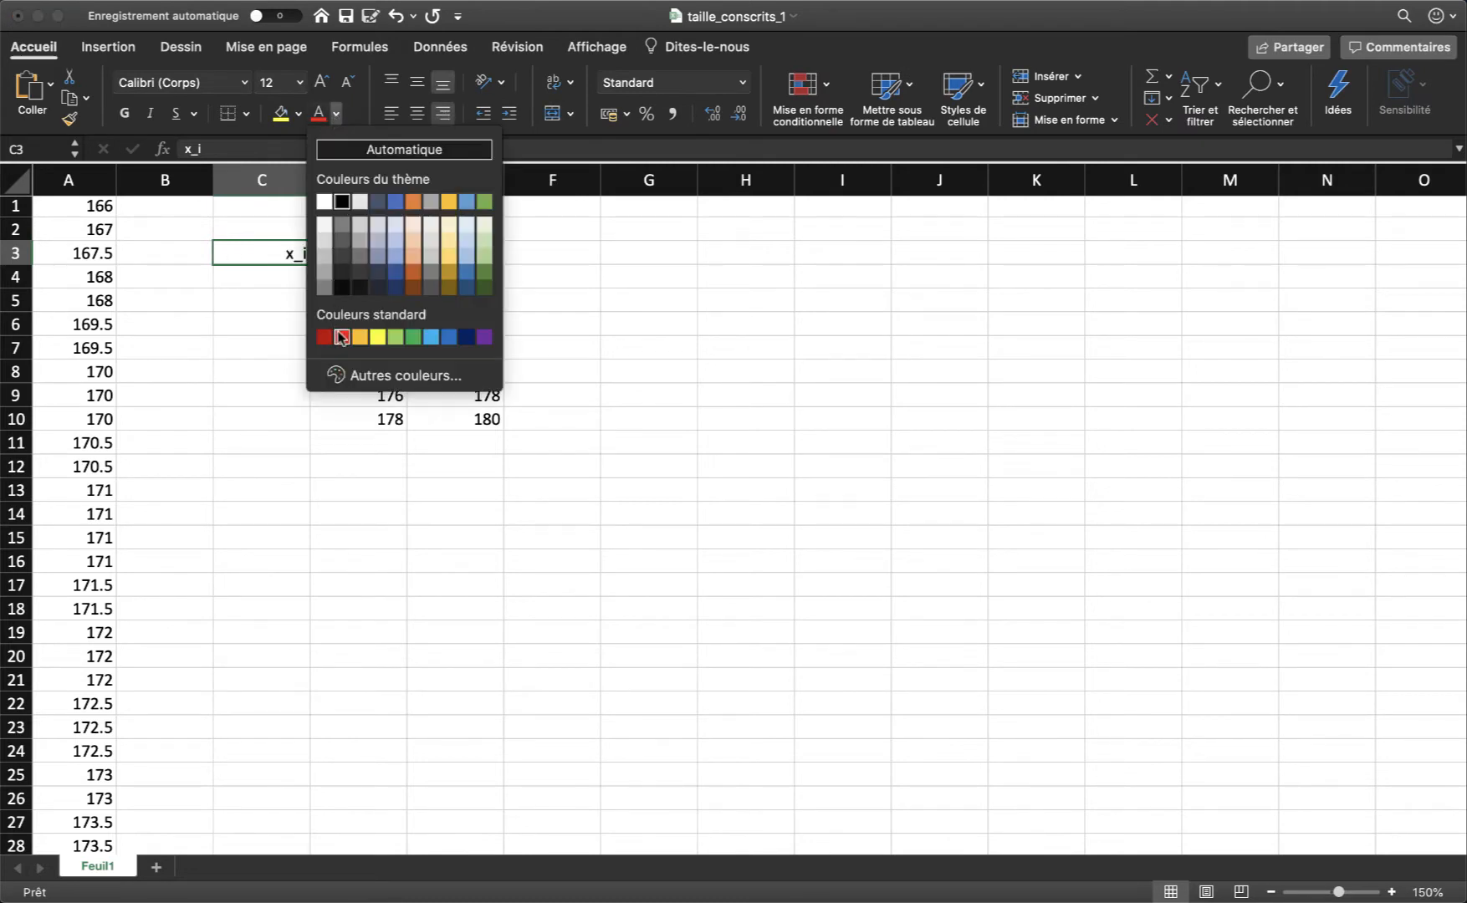
{"action": "left_click", "coordinate": [125, 116]}
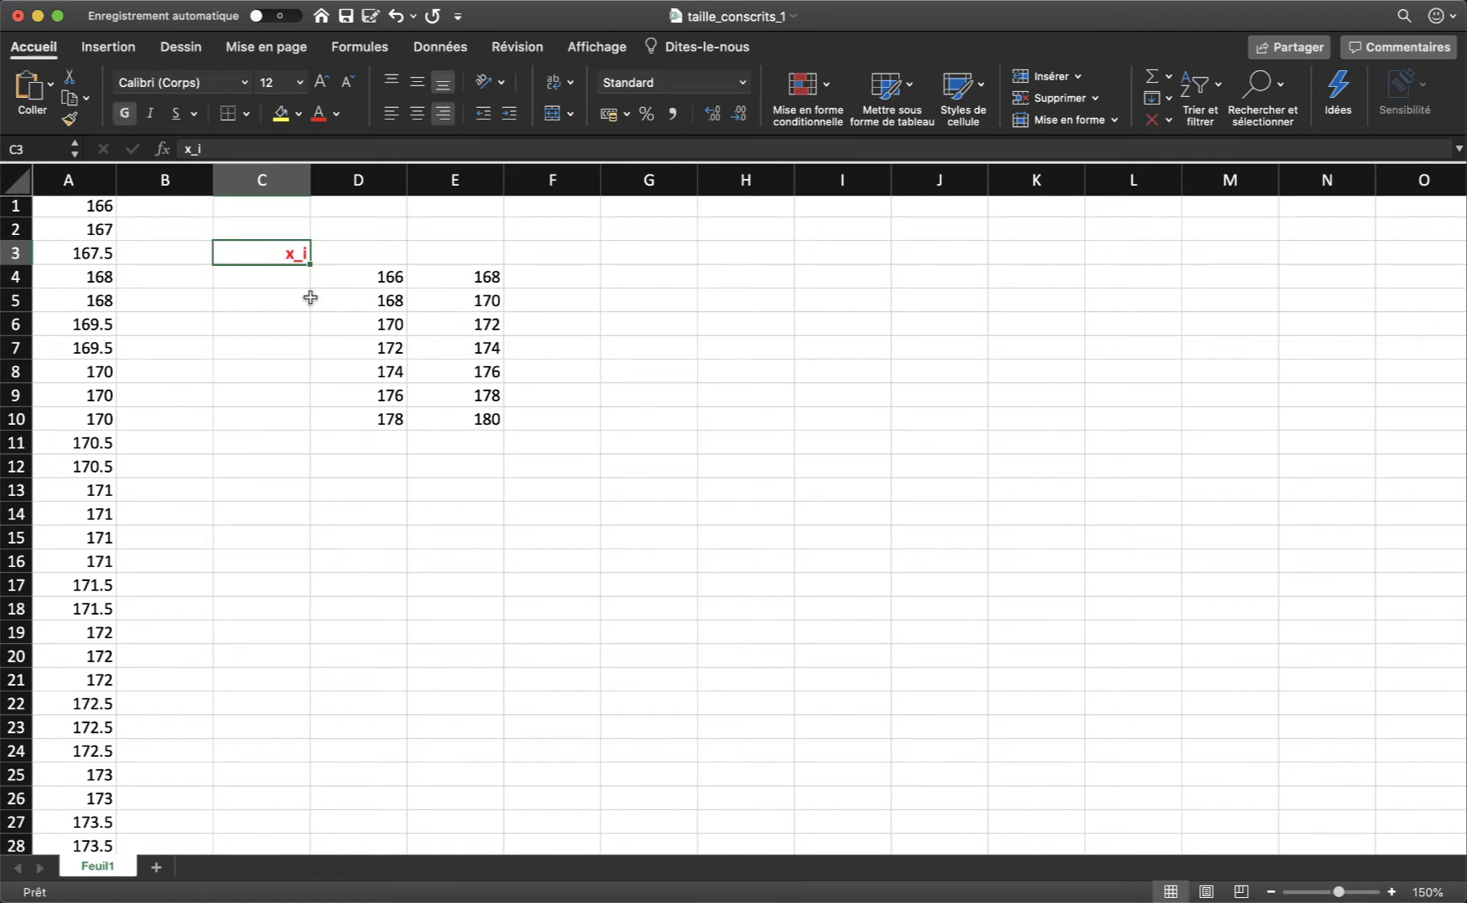
Calculate the class midpoint in C4 with =(D4+E4)/2 and fill the formula down to C10
{"action": "left_click", "coordinate": [286, 277]}
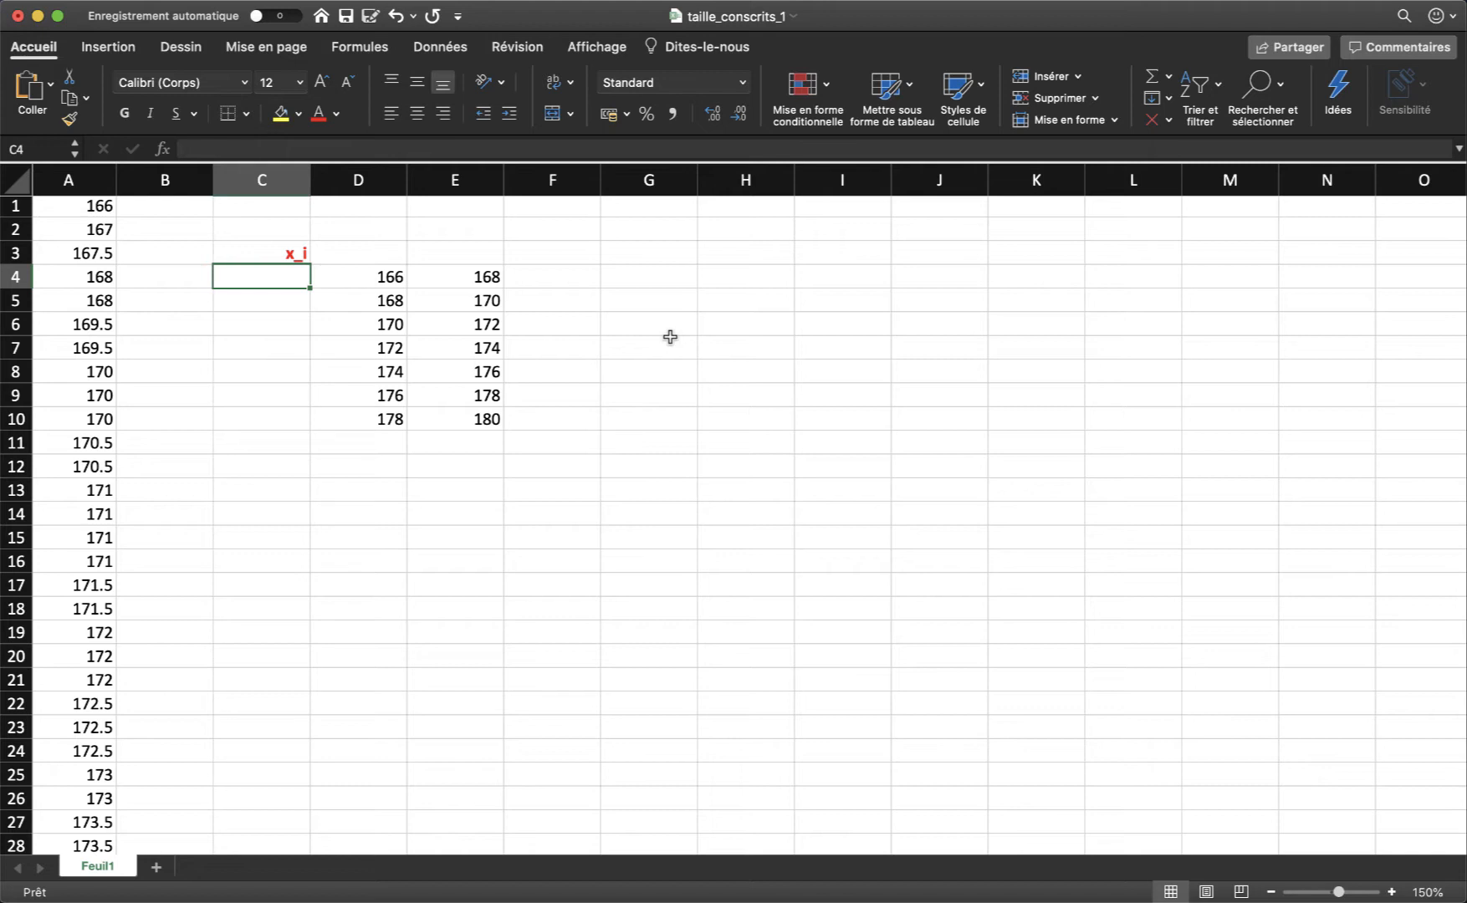
{"action": "type", "text": "="}
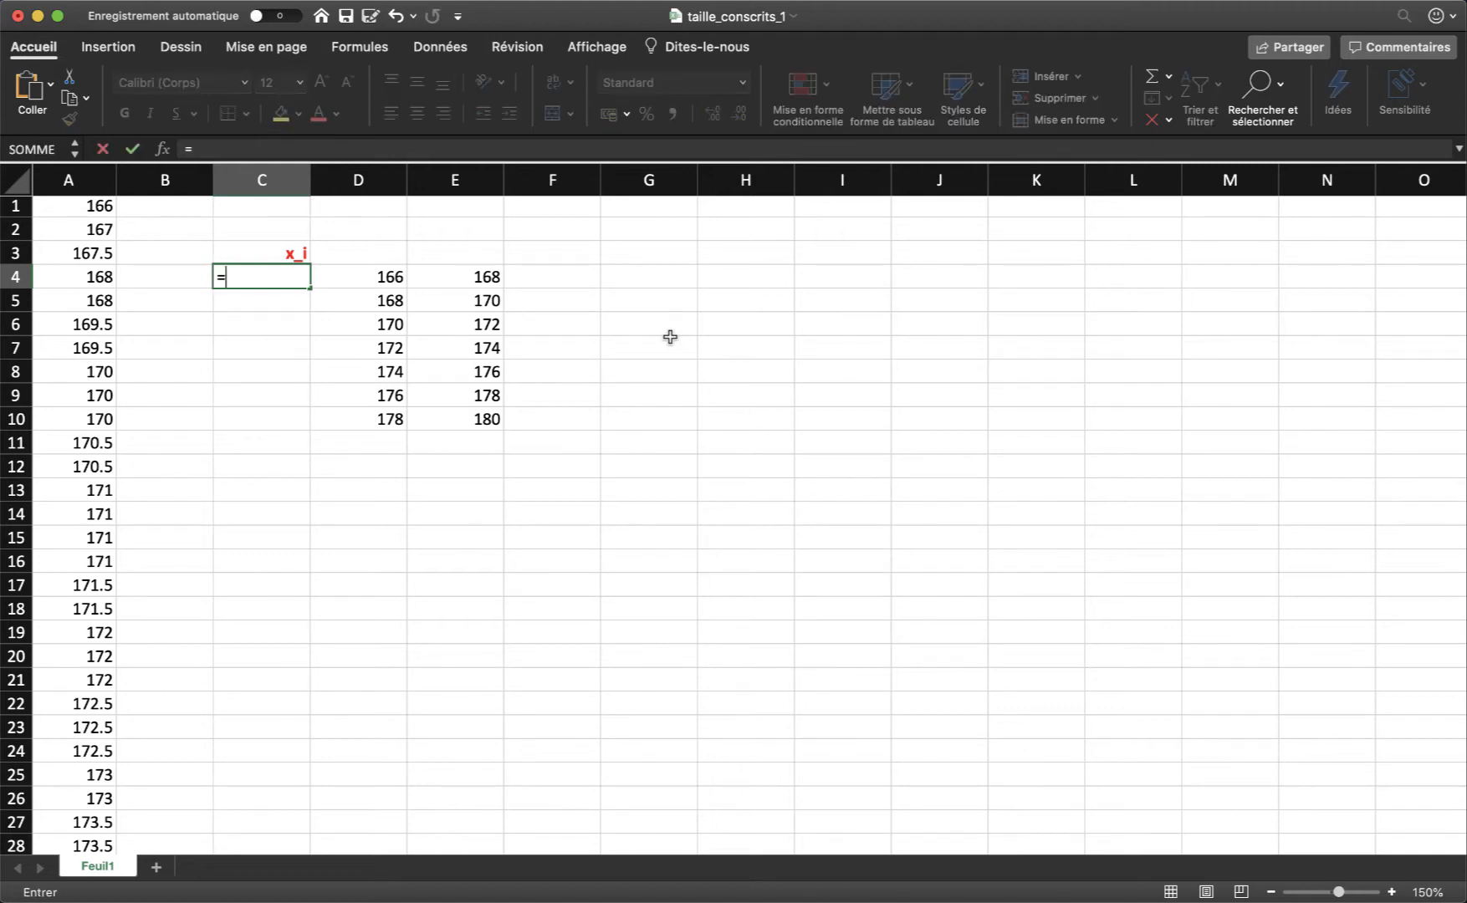
{"action": "type", "text": "("}
{"action": "left_click", "coordinate": [375, 281]}
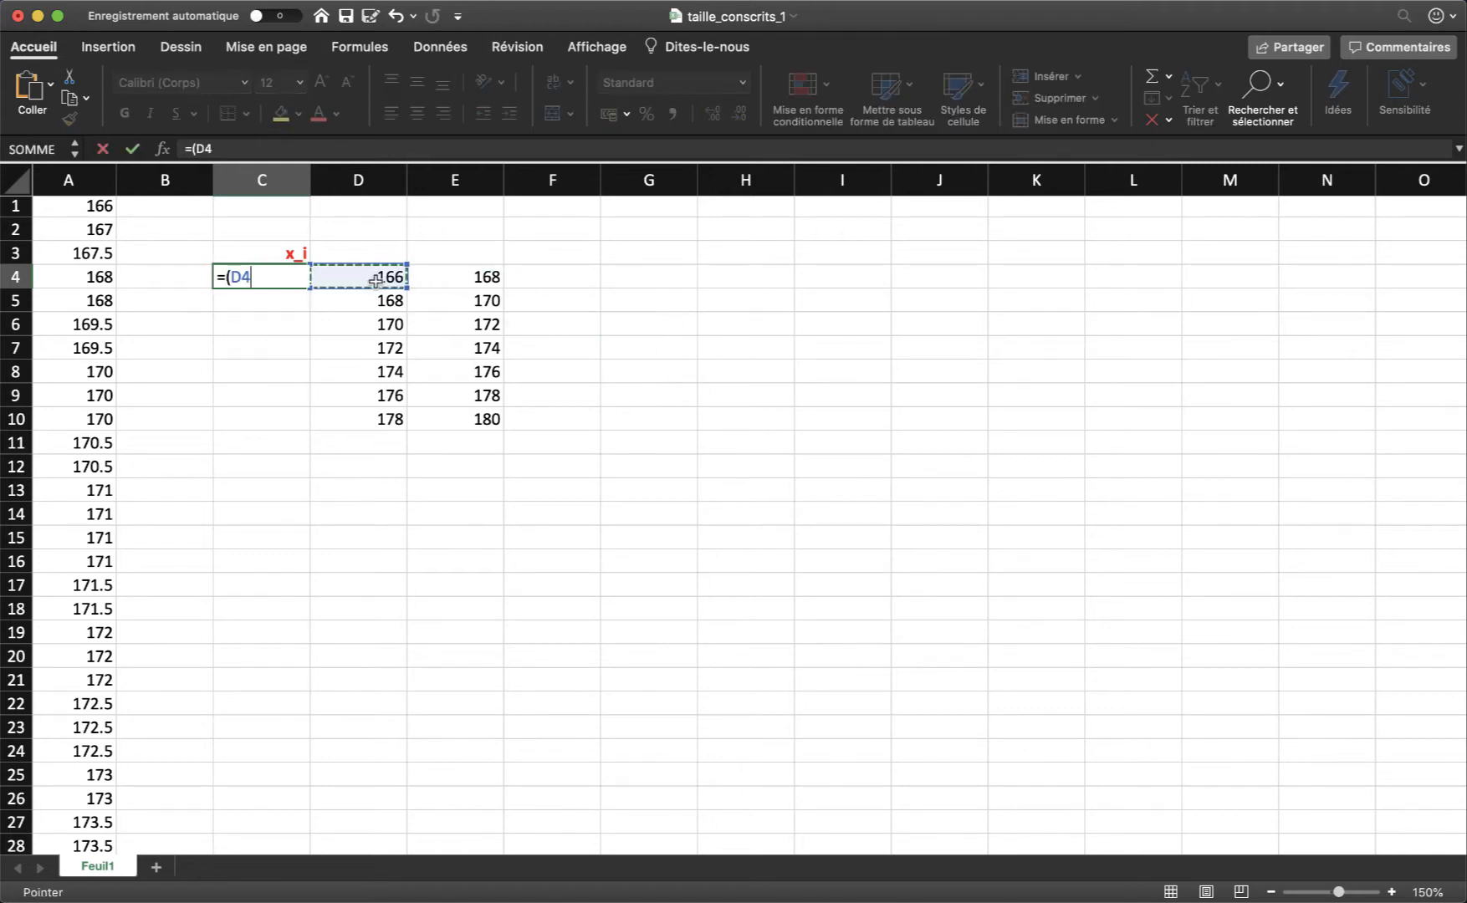
{"action": "type", "text": "+"}
{"action": "left_click", "coordinate": [451, 278]}
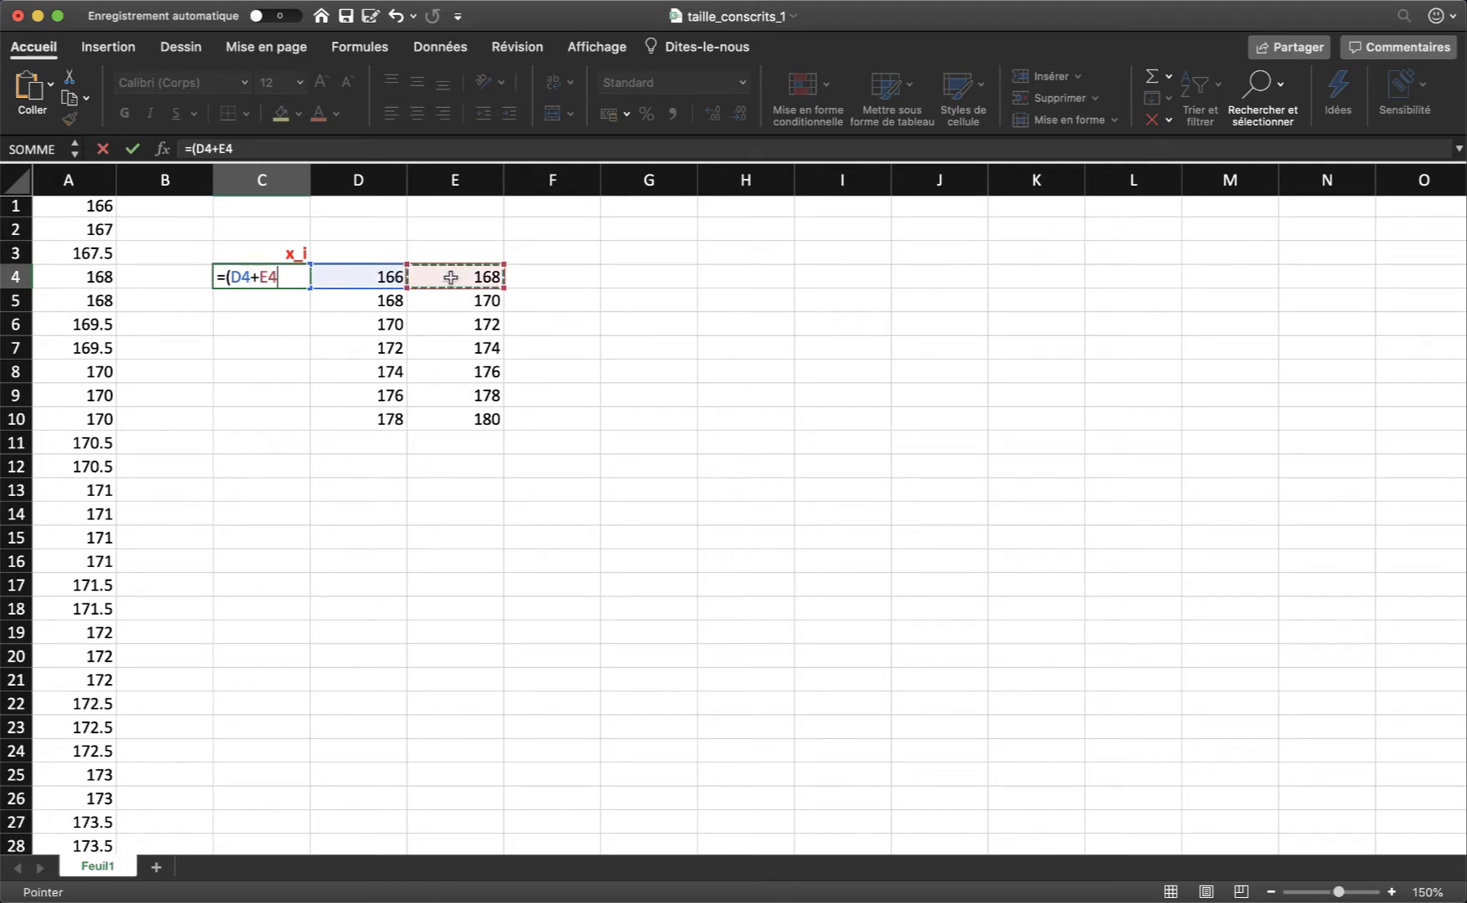
{"action": "type", "text": ")/2"}
{"action": "key", "text": "Return"}
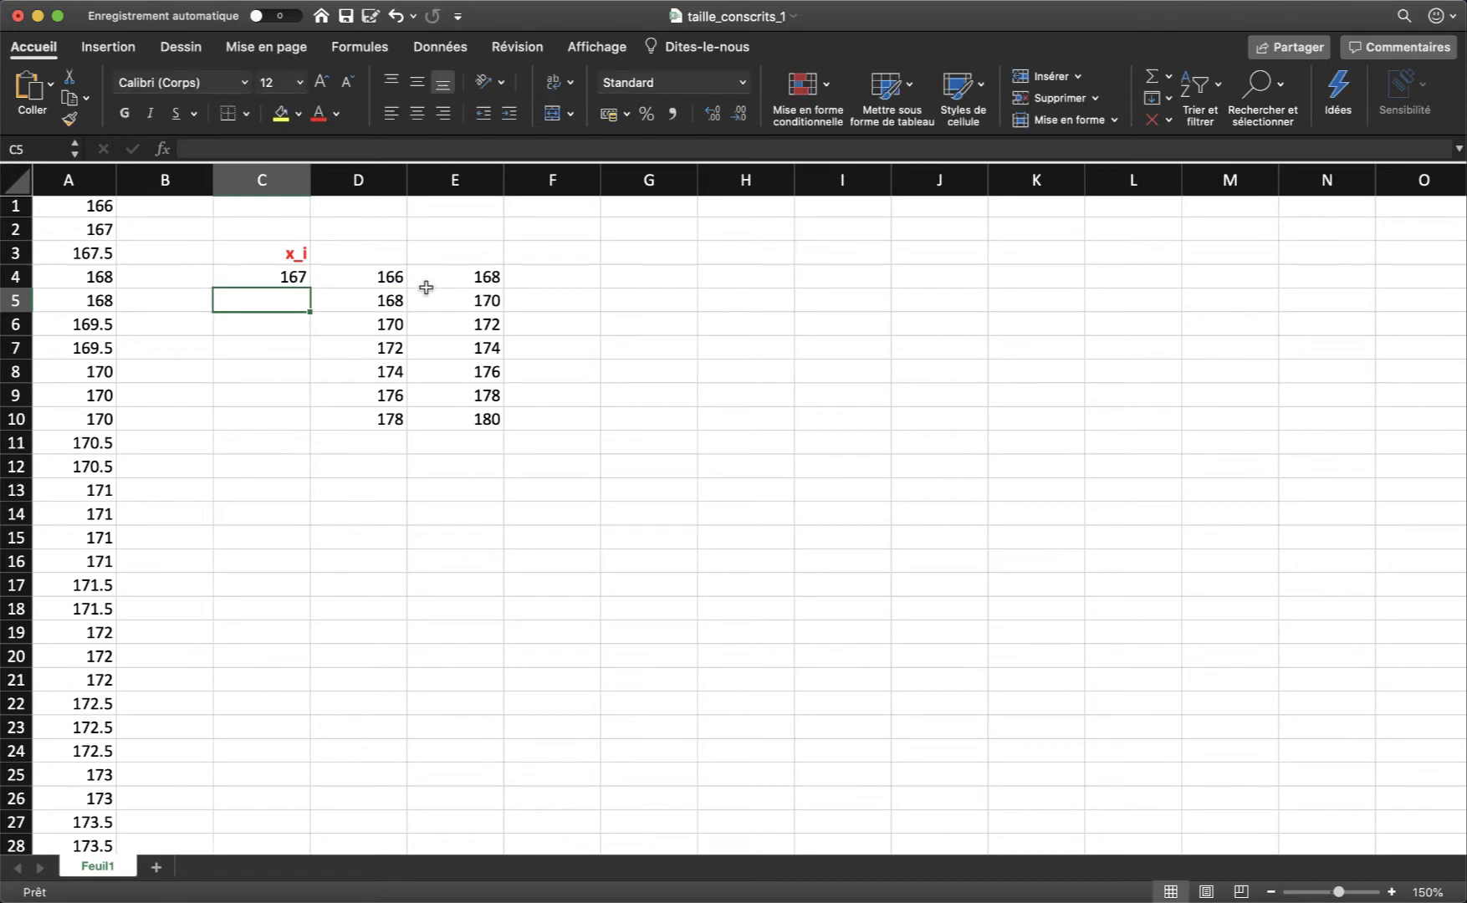
{"action": "left_click", "coordinate": [297, 277]}
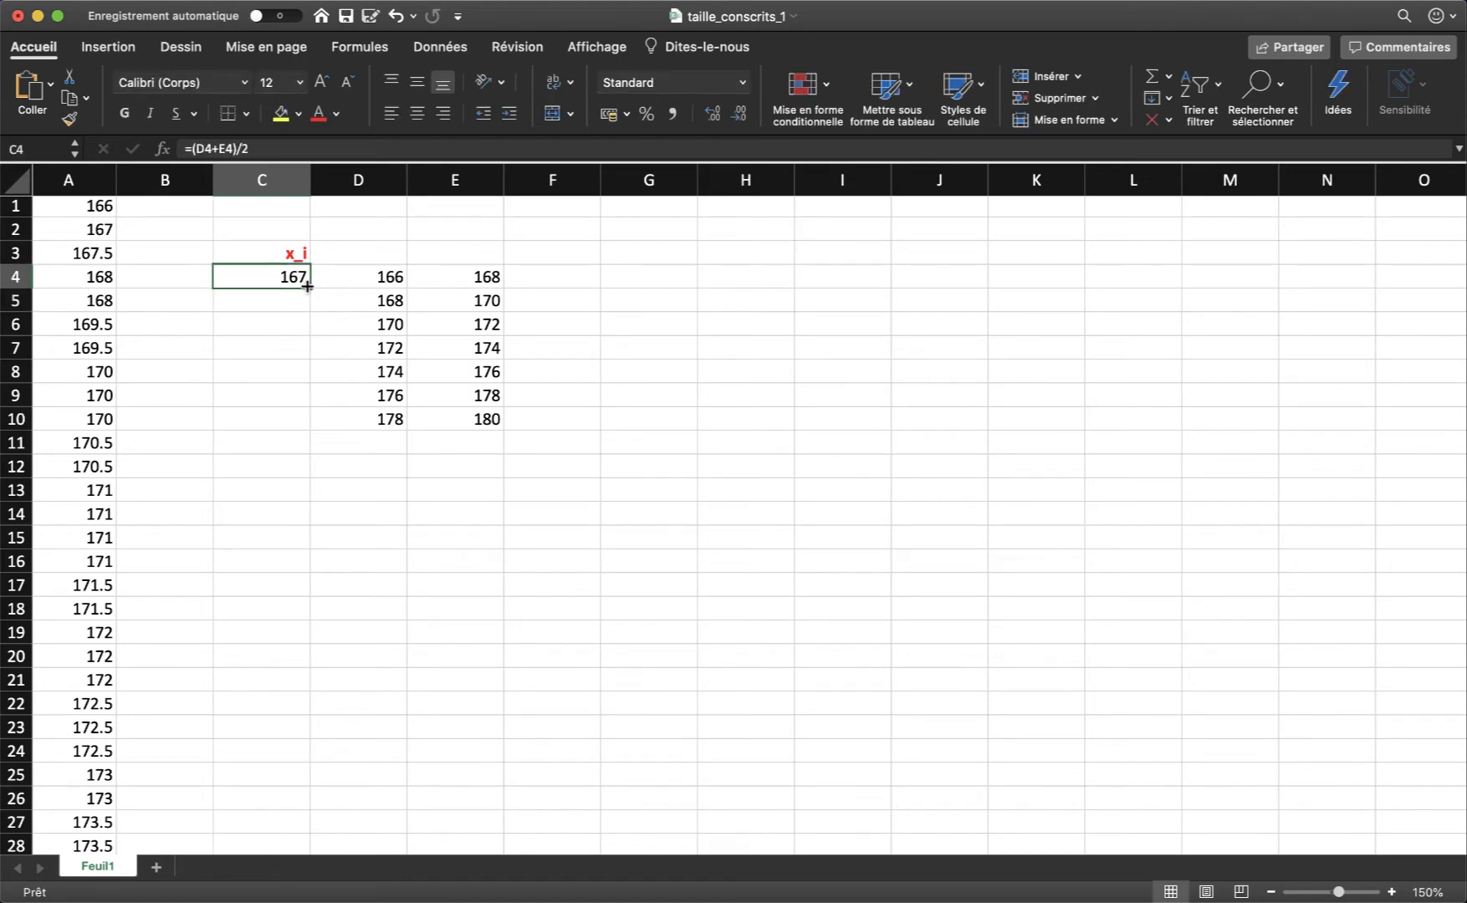
{"action": "left_click_drag", "start_coordinate": [311, 289], "coordinate": [302, 421]}
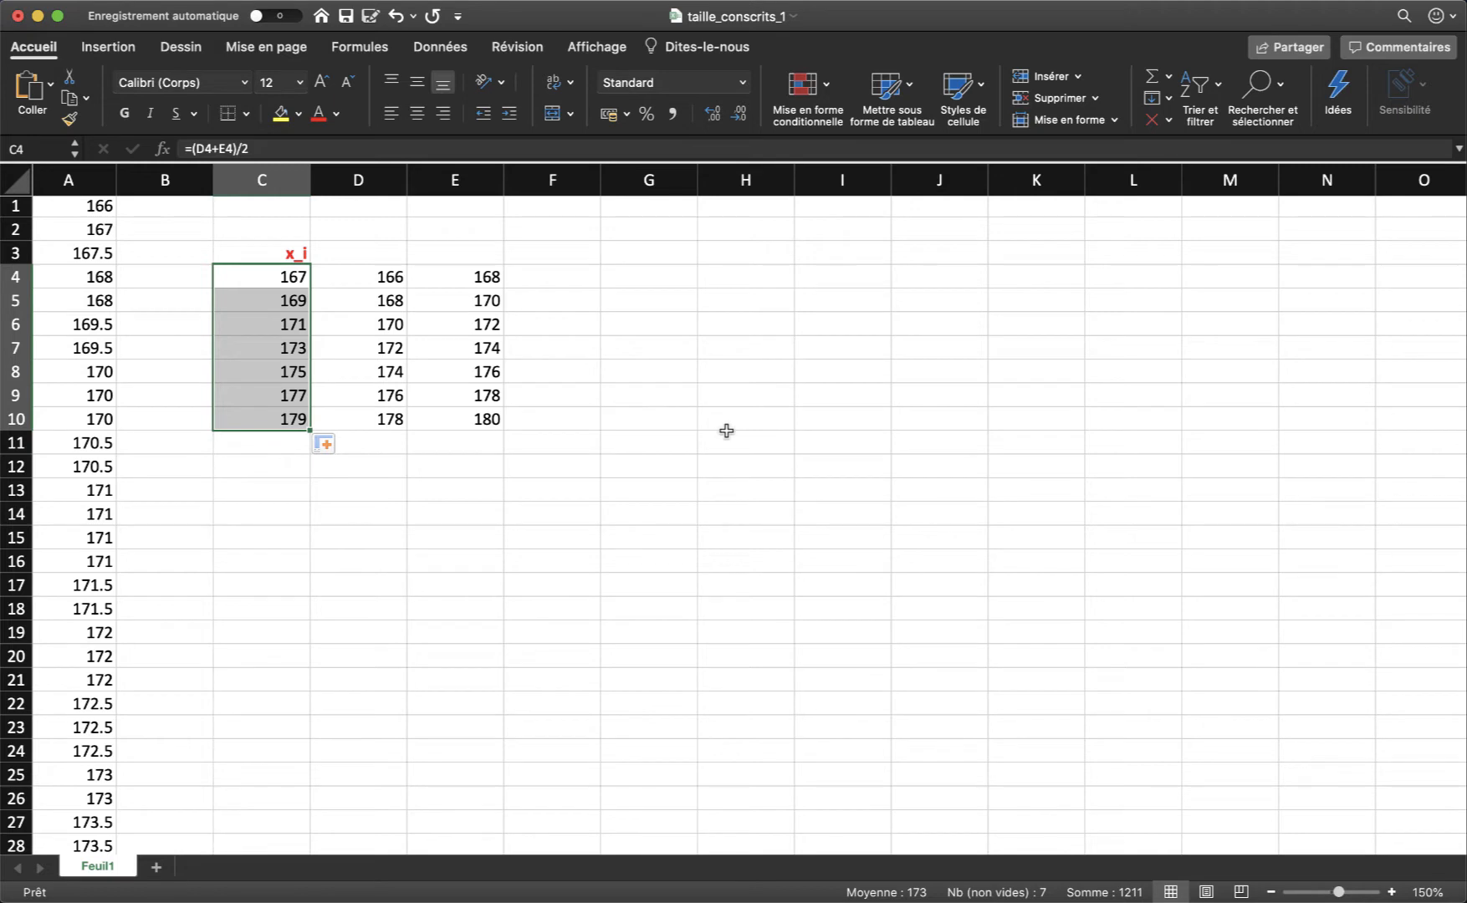
Enter the header n_i in F3 and format it red, bold and right-aligned
{"action": "left_click", "coordinate": [599, 261]}
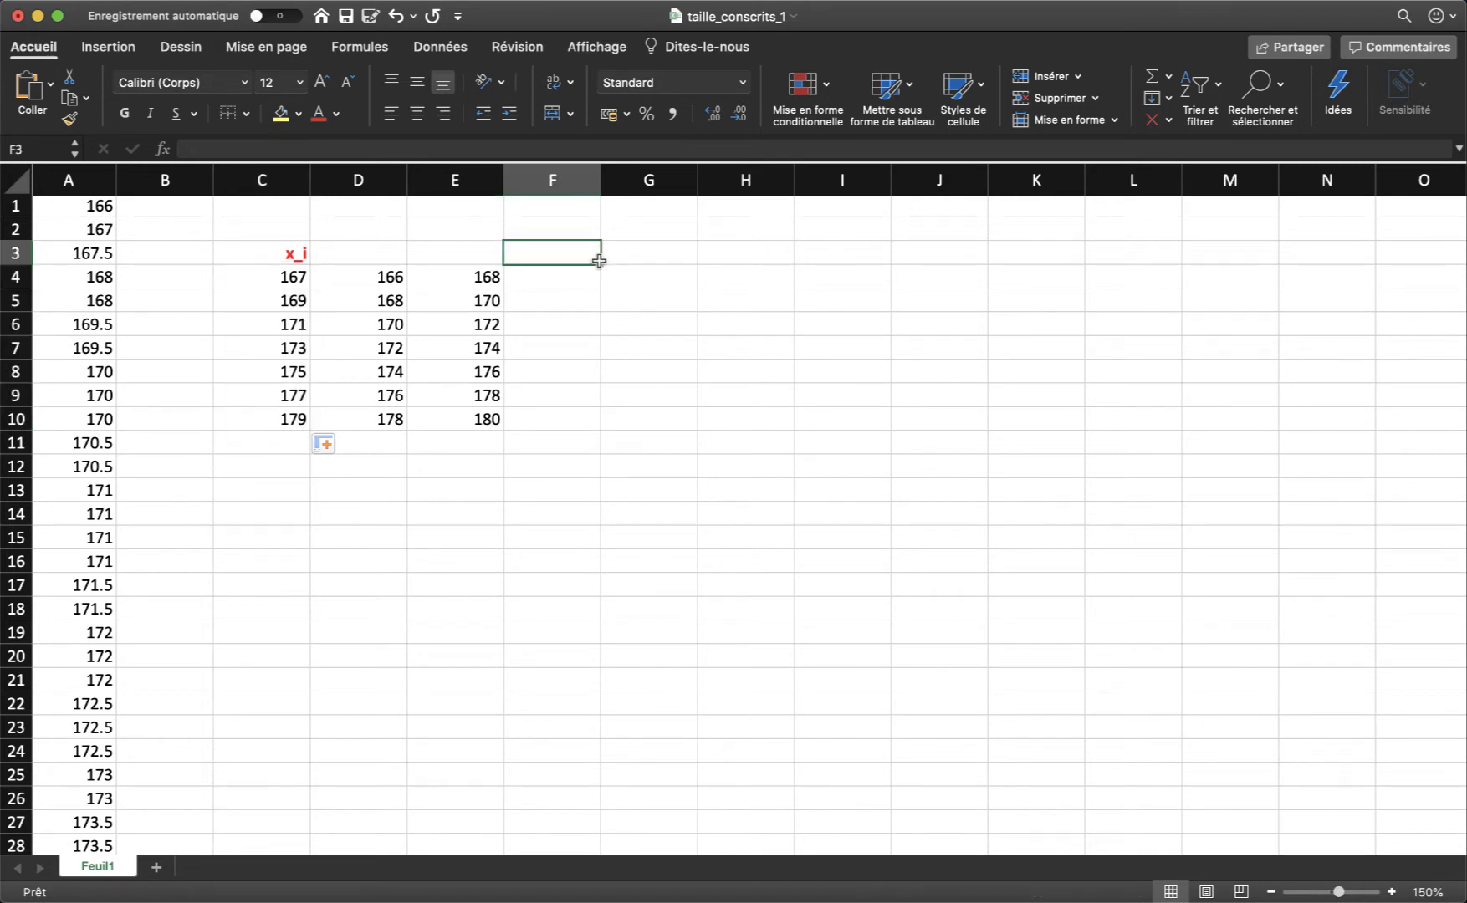
{"action": "type", "text": "n_i"}
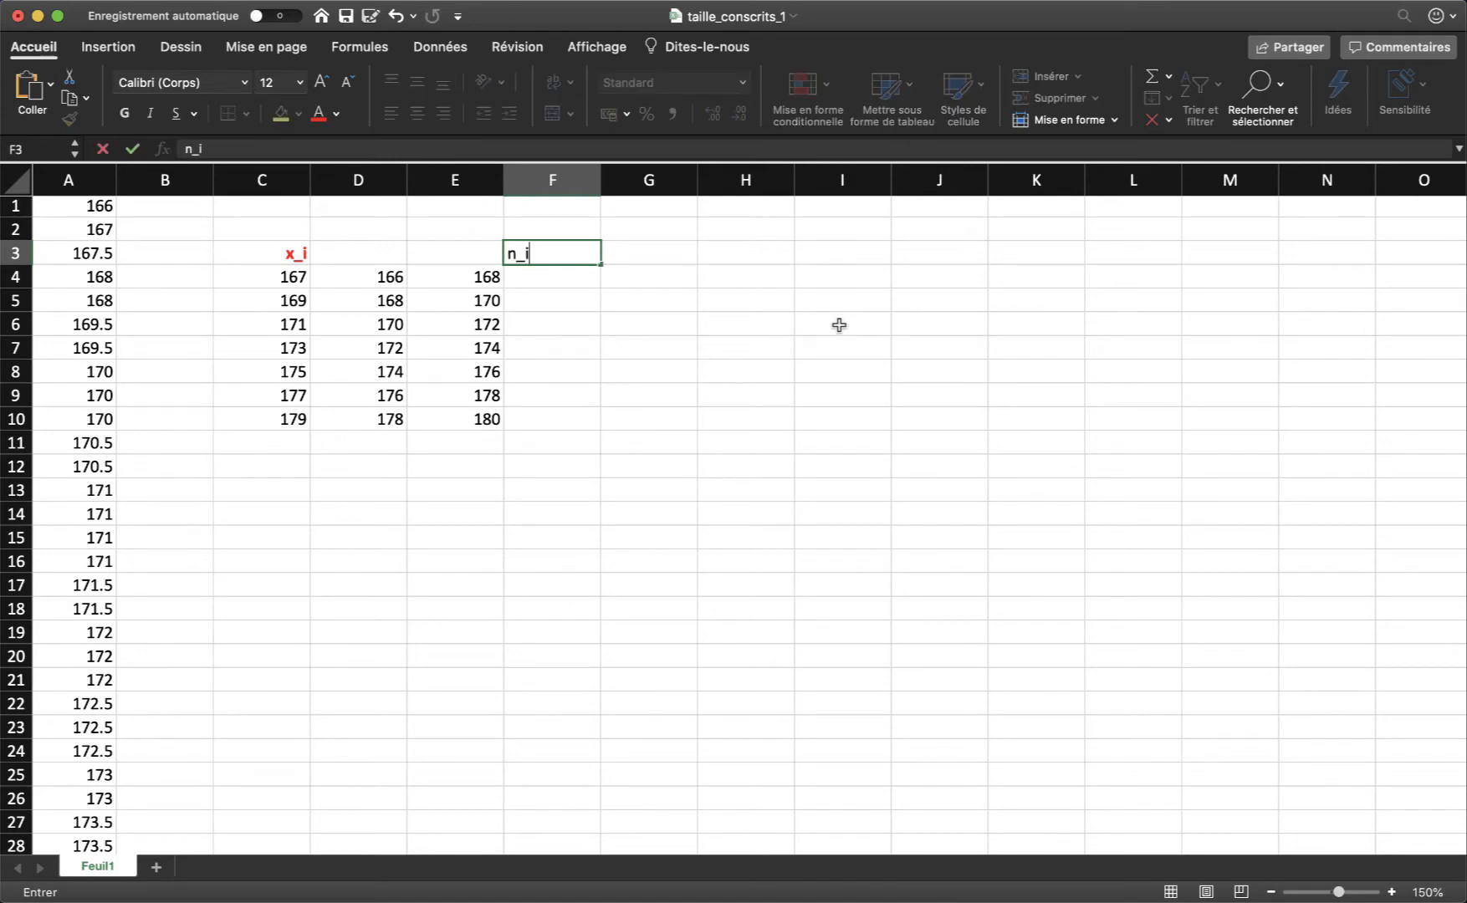
{"action": "key", "text": "Return"}
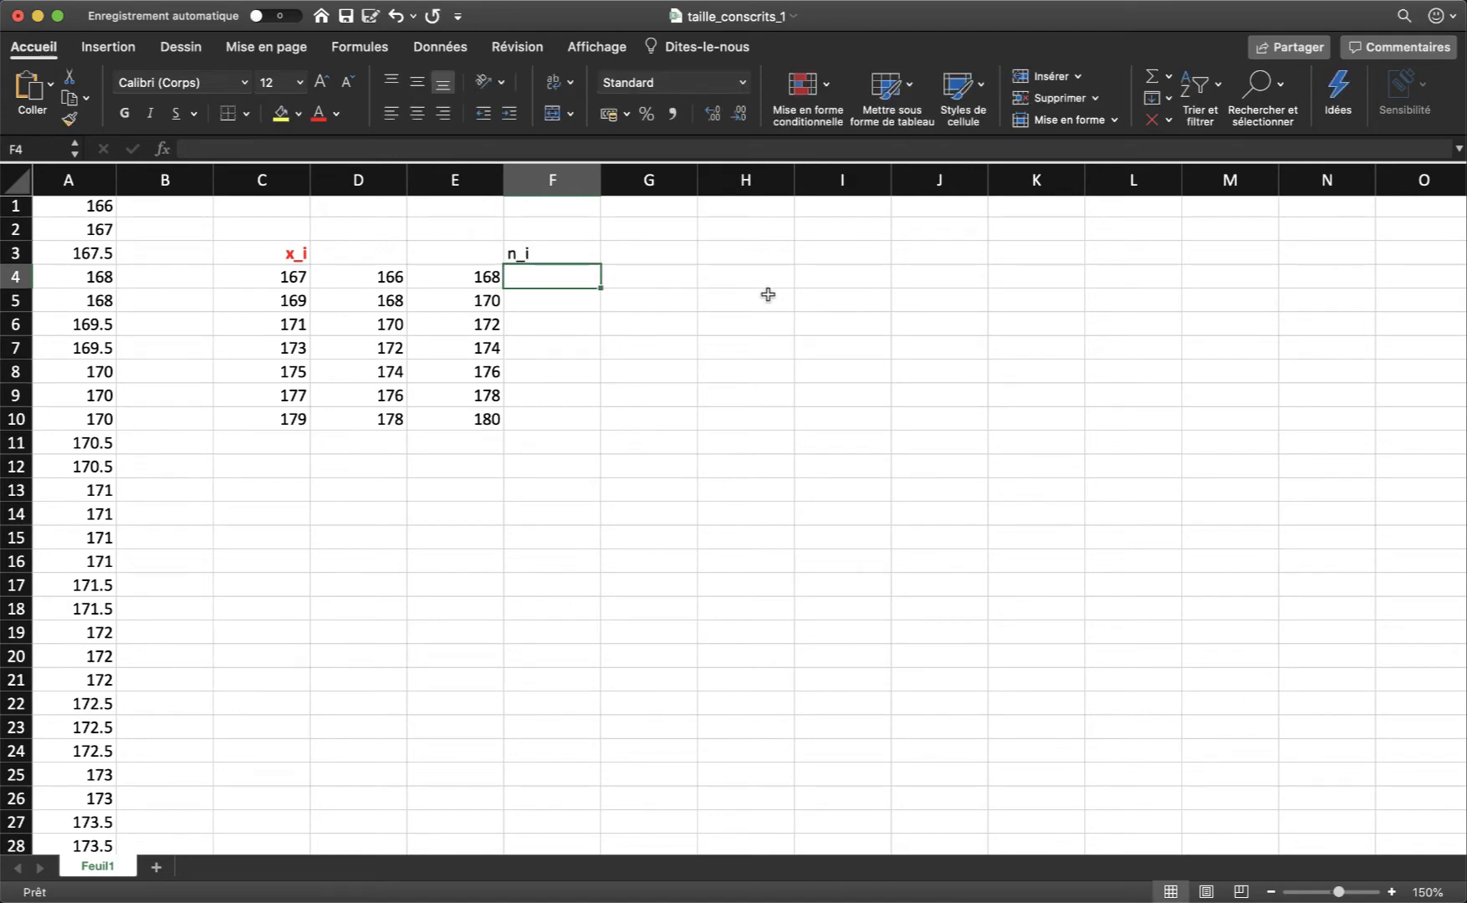
{"action": "left_click", "coordinate": [570, 258]}
{"action": "left_click", "coordinate": [319, 113]}
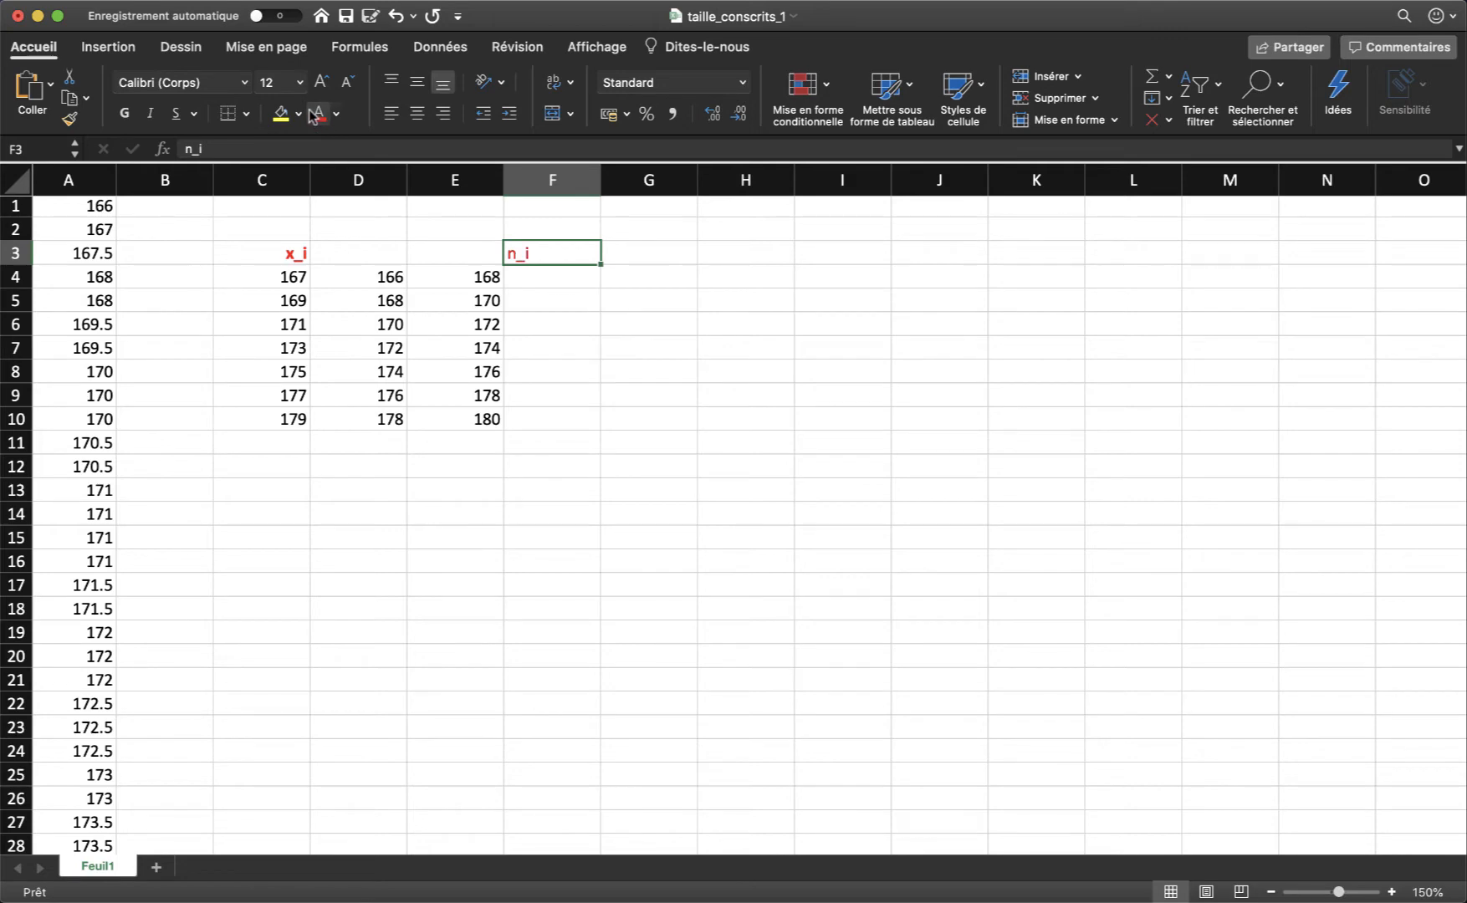
{"action": "left_click", "coordinate": [125, 113]}
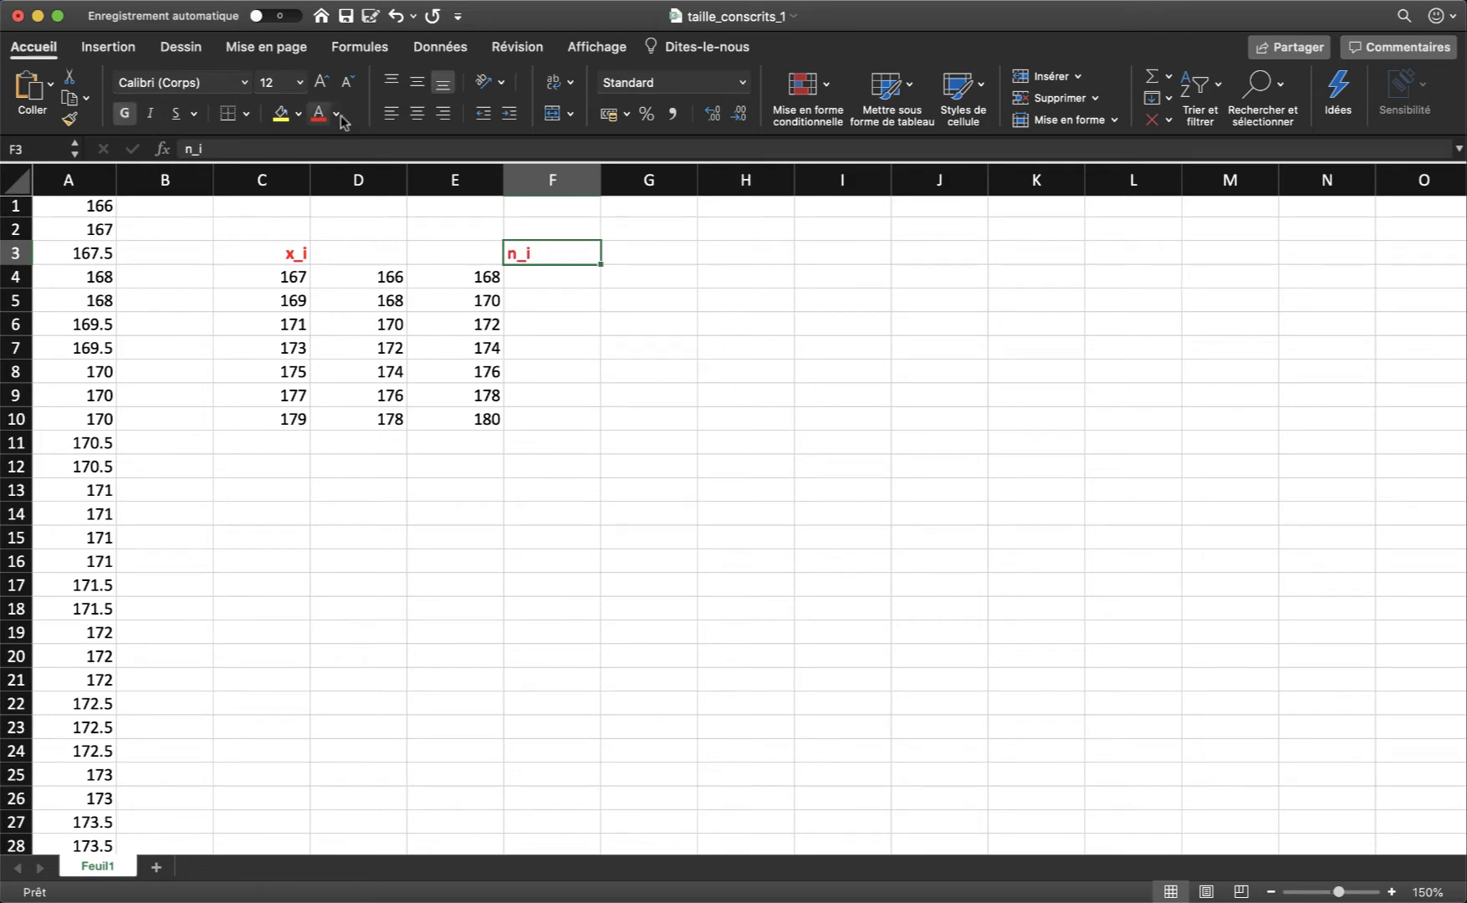
{"action": "left_click", "coordinate": [443, 115]}
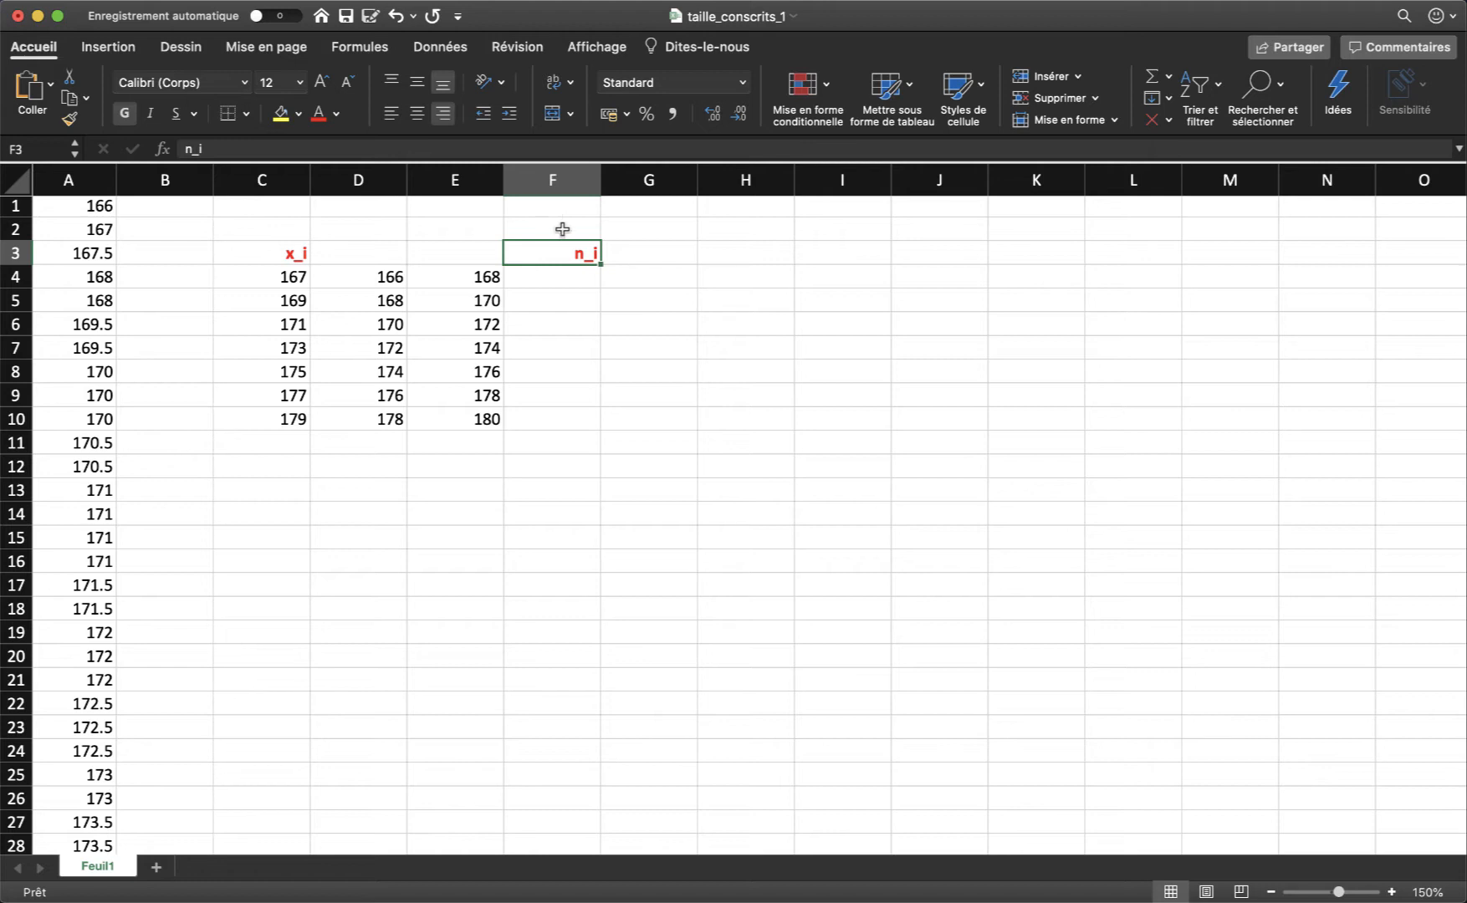
Start the count formula in F4 with =NB.SI(A1:A50;"<"&E4), counting the heights below the upper class bound
{"action": "left_click", "coordinate": [572, 278]}
{"action": "type", "text": "="}
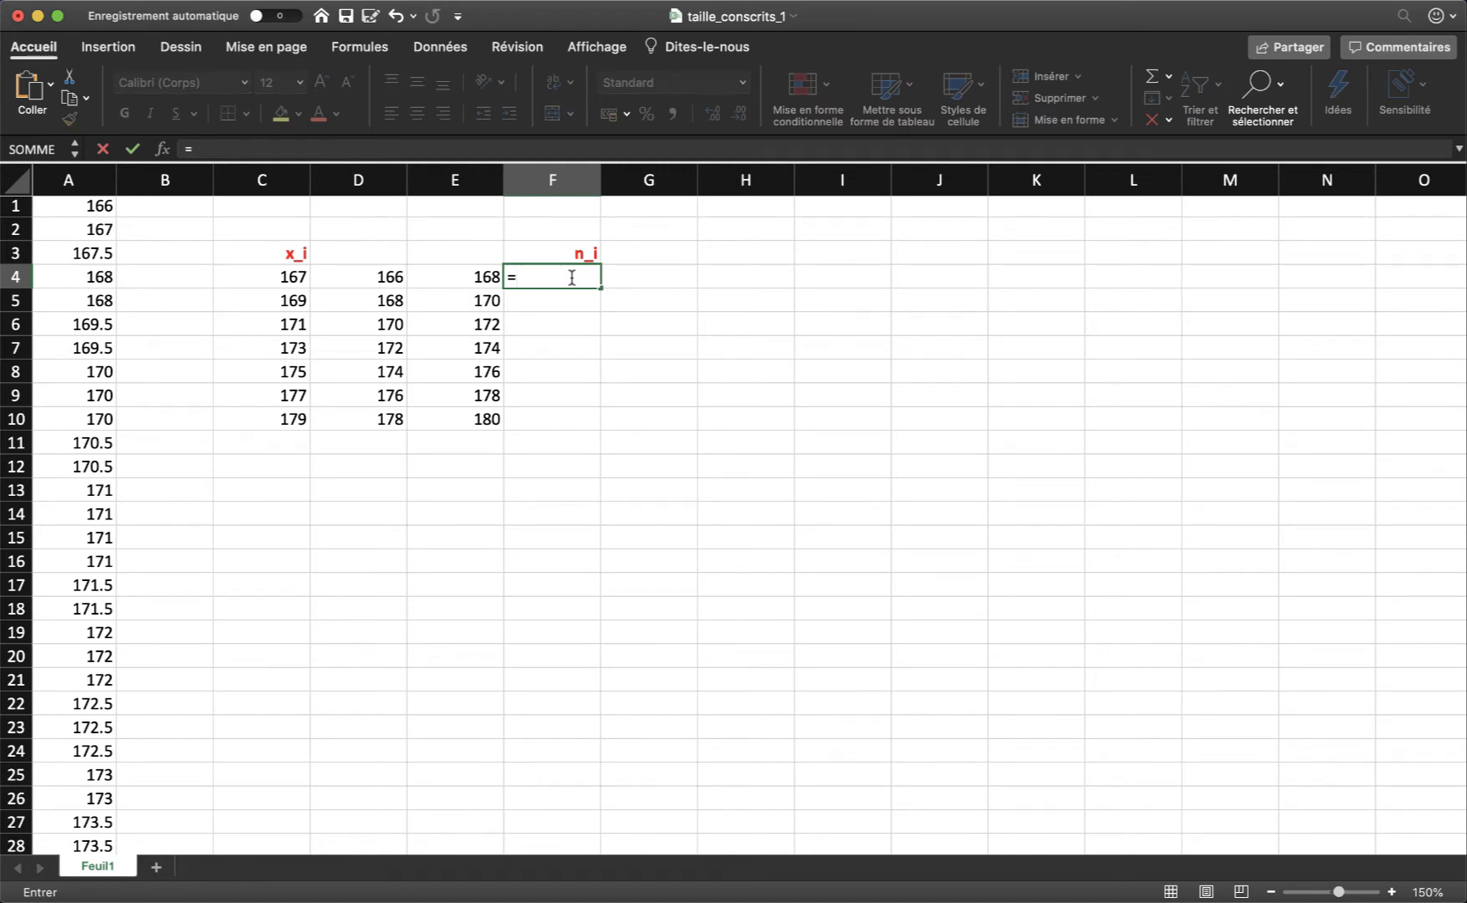
{"action": "type", "text": "NB"}
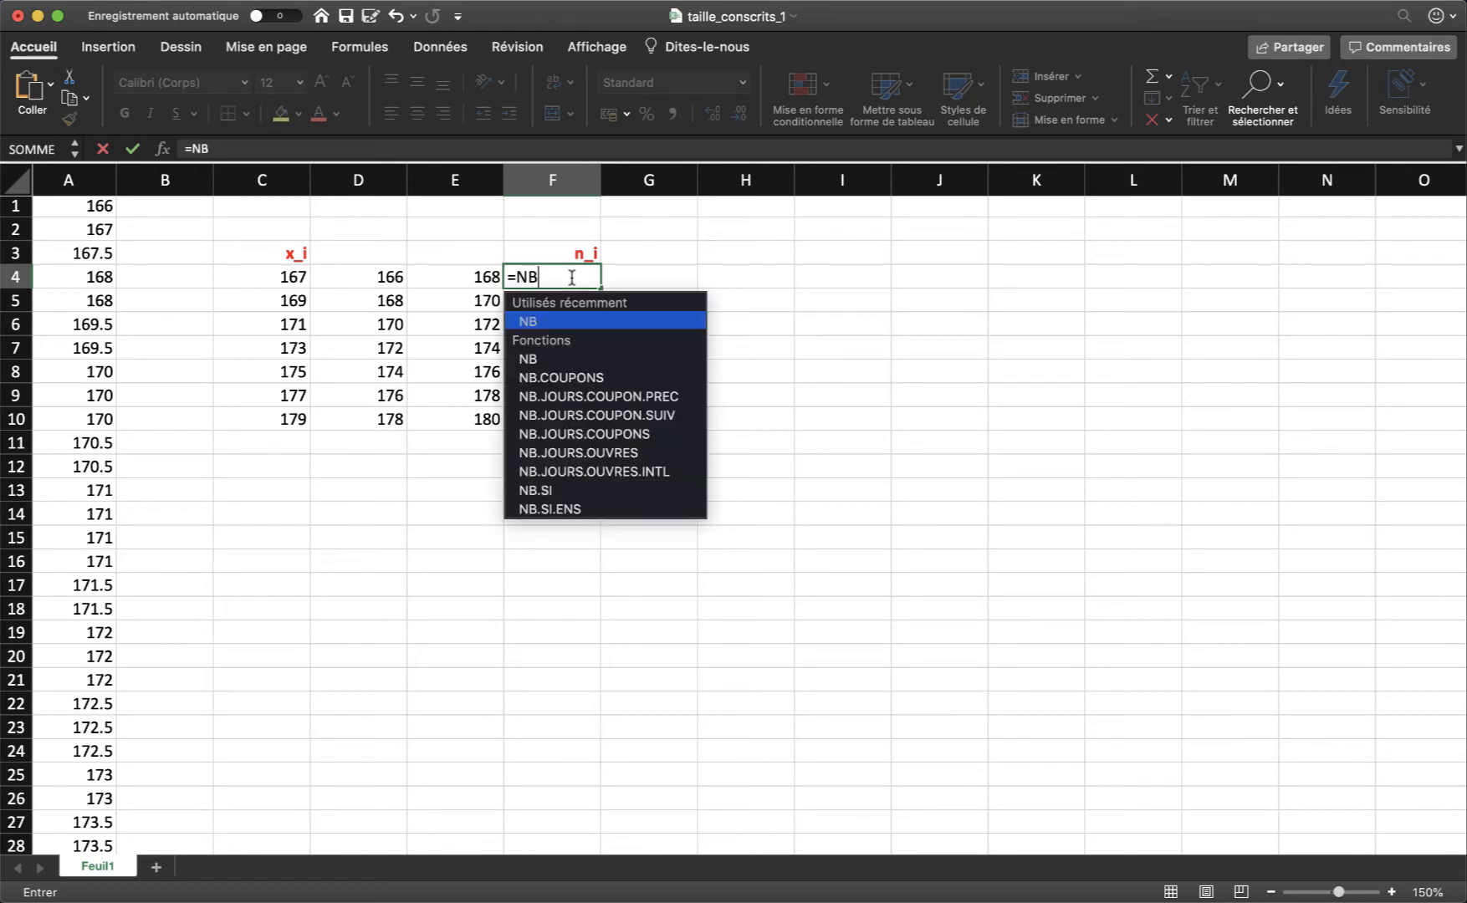
{"action": "type", "text": ".SI"}
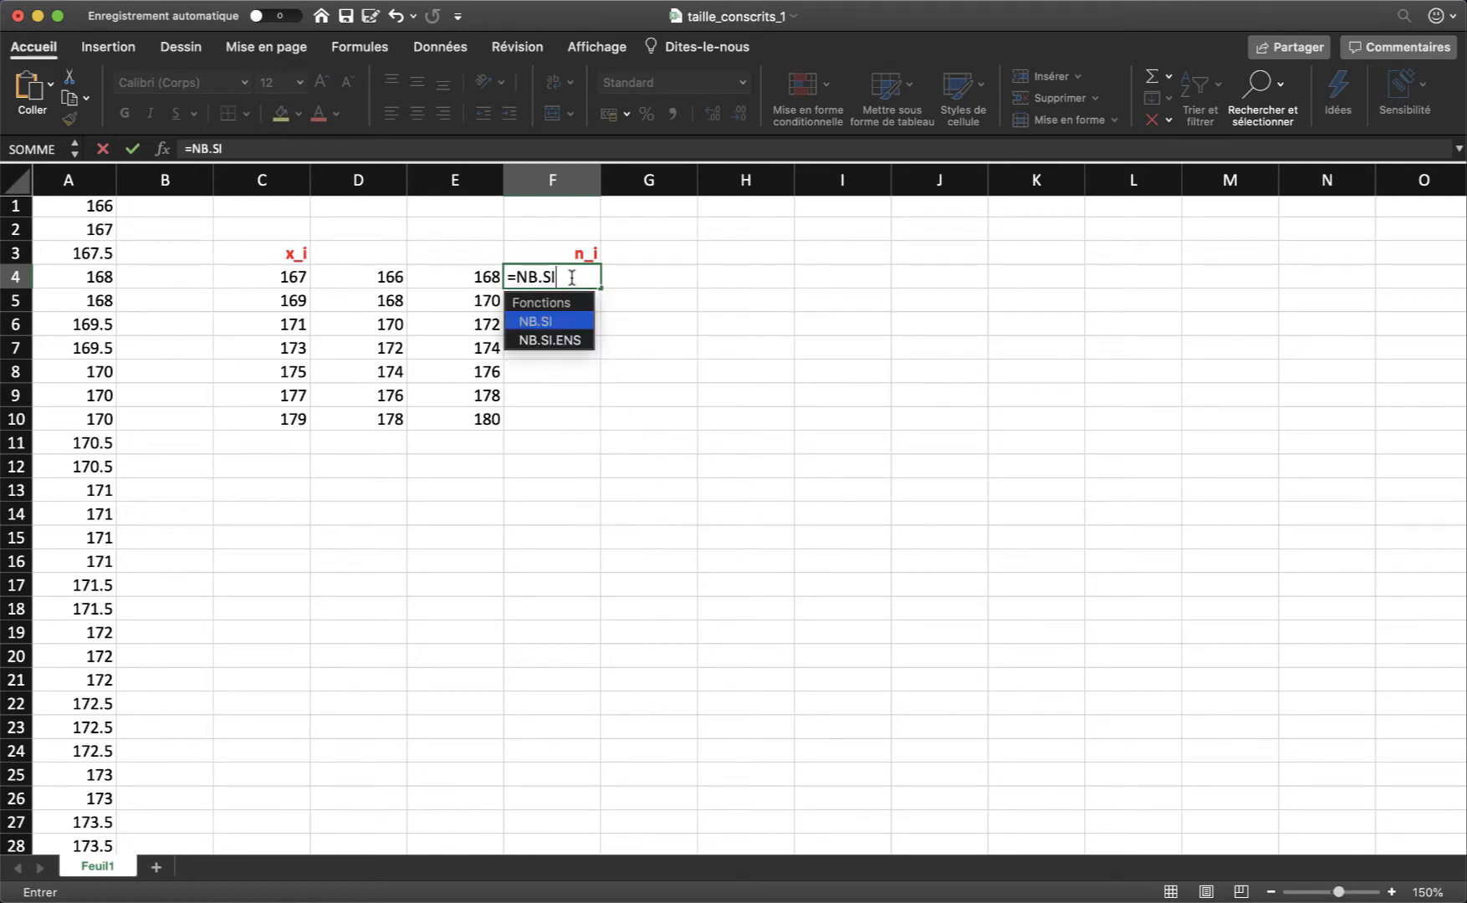
{"action": "type", "text": "("}
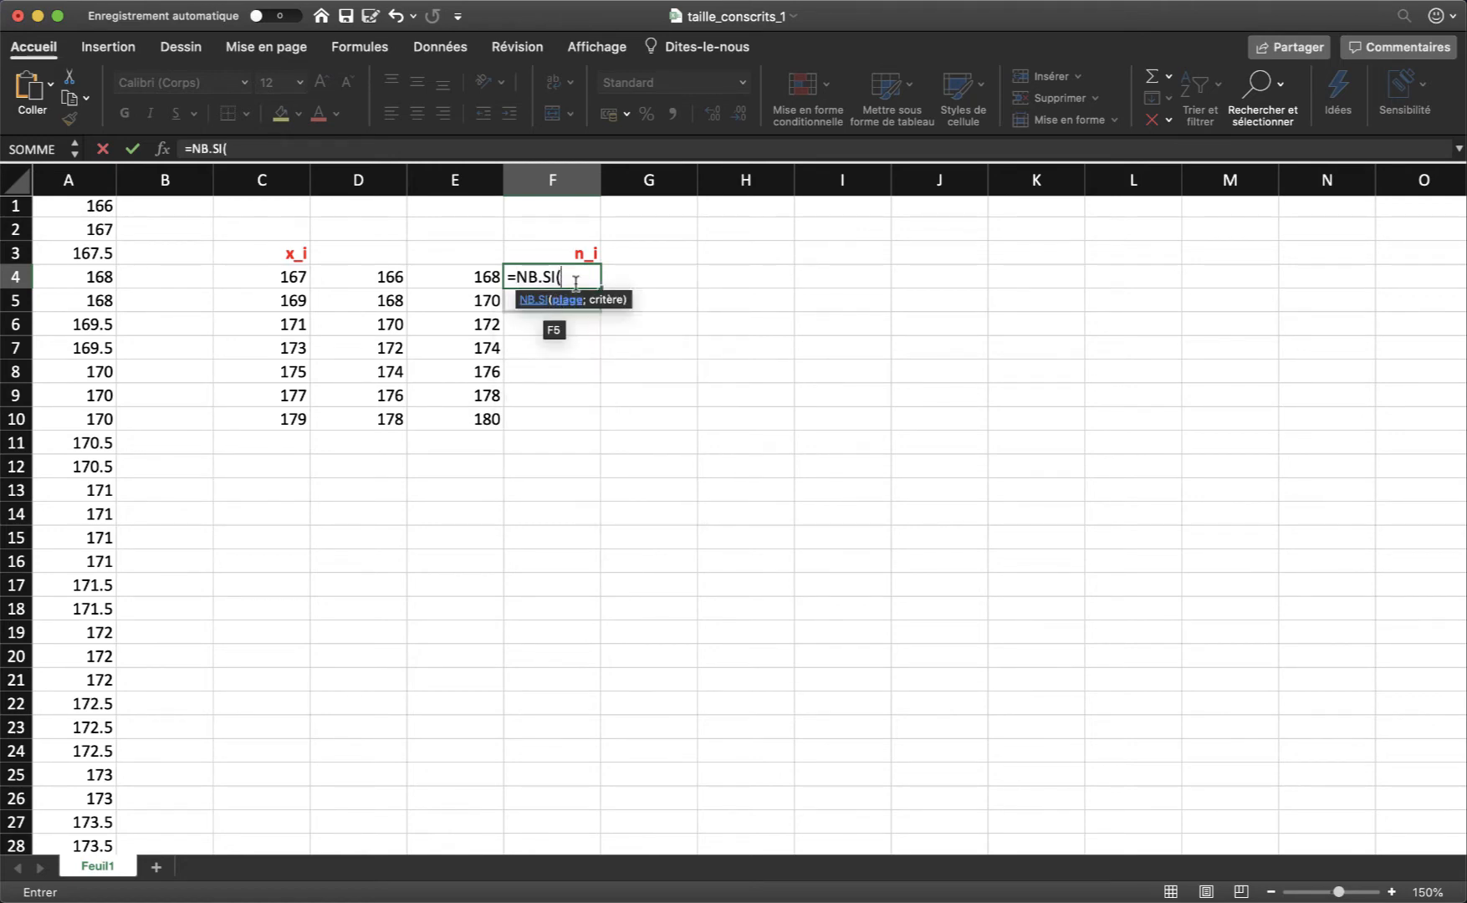
{"action": "type", "text": "A1"}
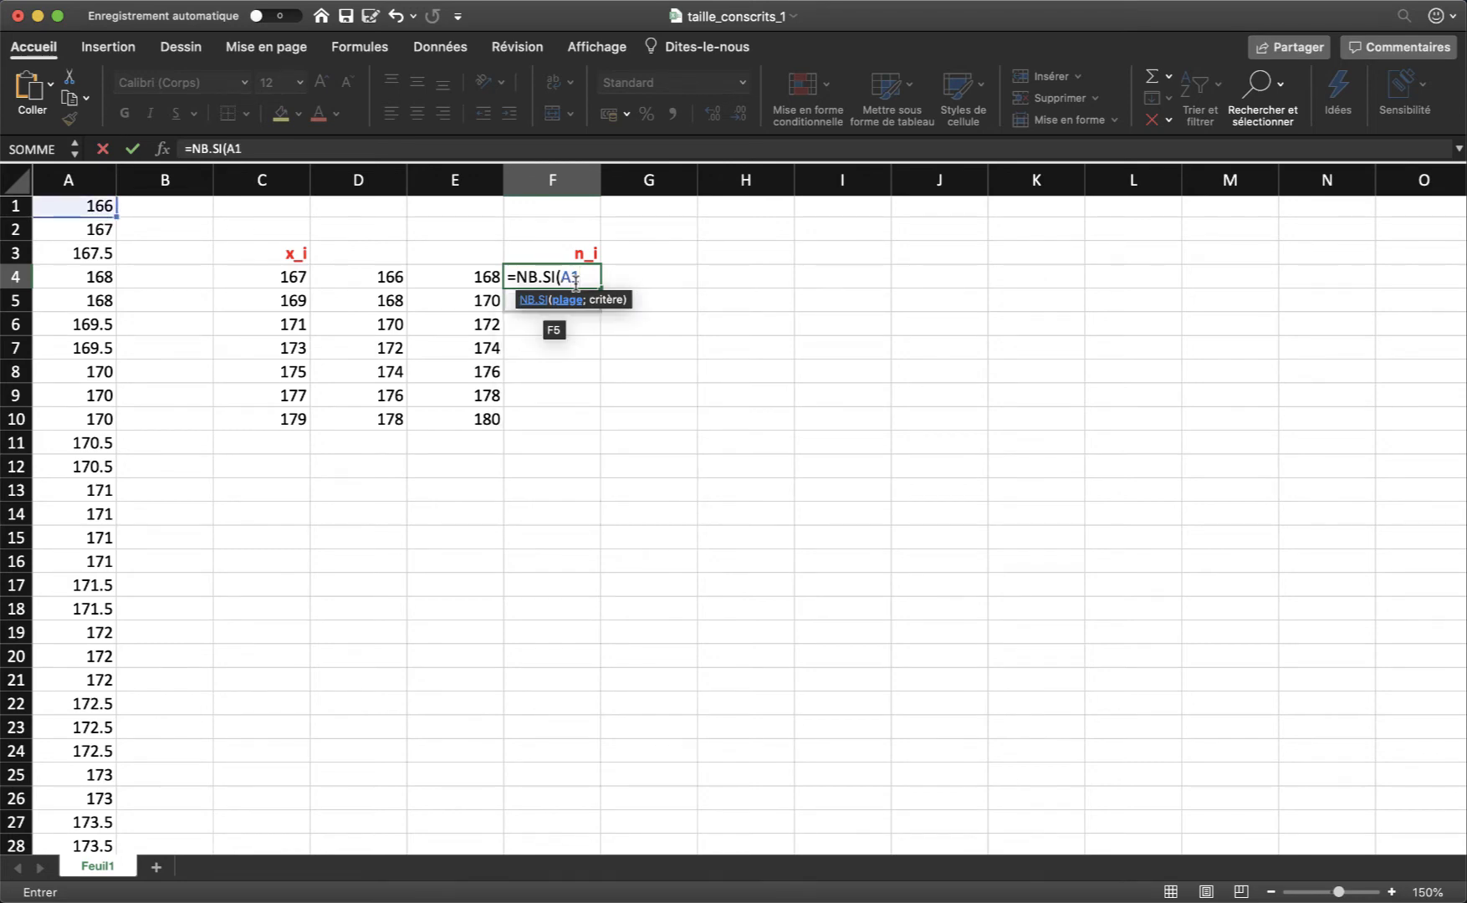
{"action": "type", "text": ":A50"}
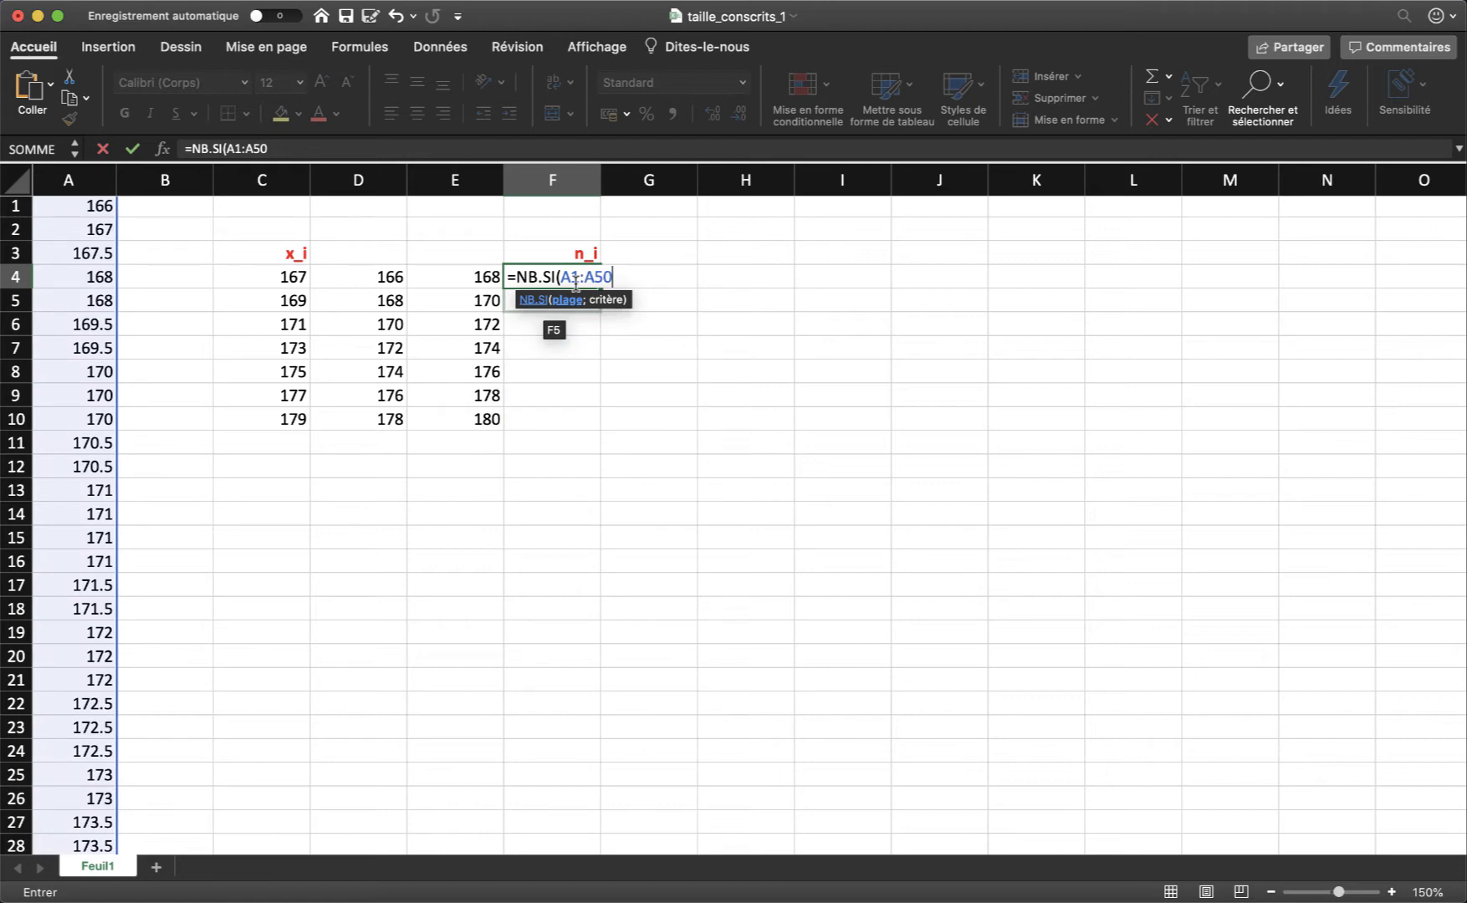
{"action": "type", "text": ";\"<\"&"}
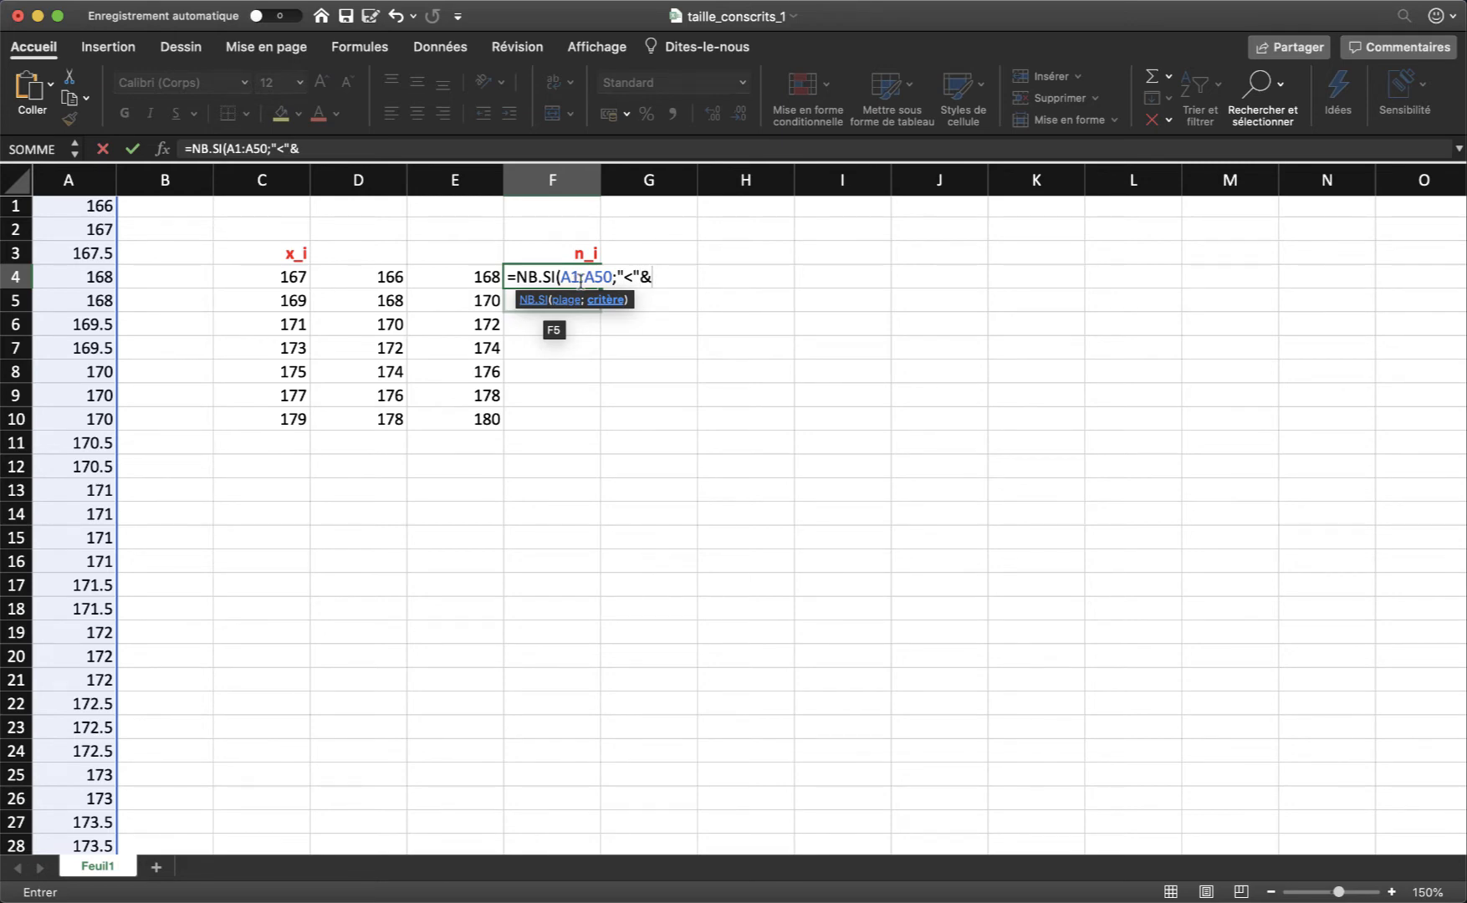
{"action": "left_click", "coordinate": [483, 276]}
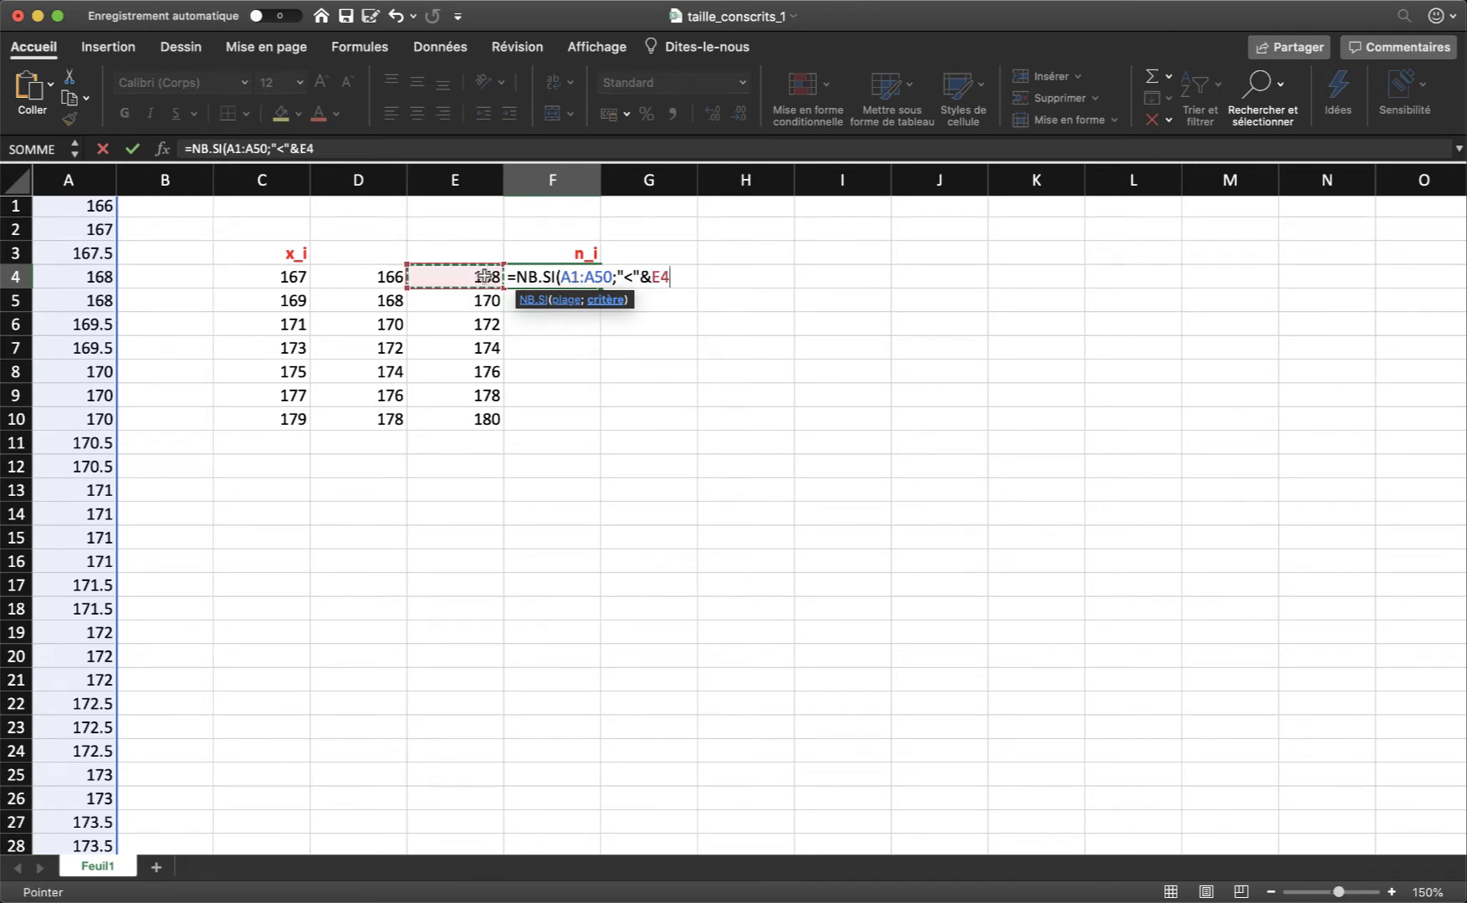
{"action": "type", "text": ")"}
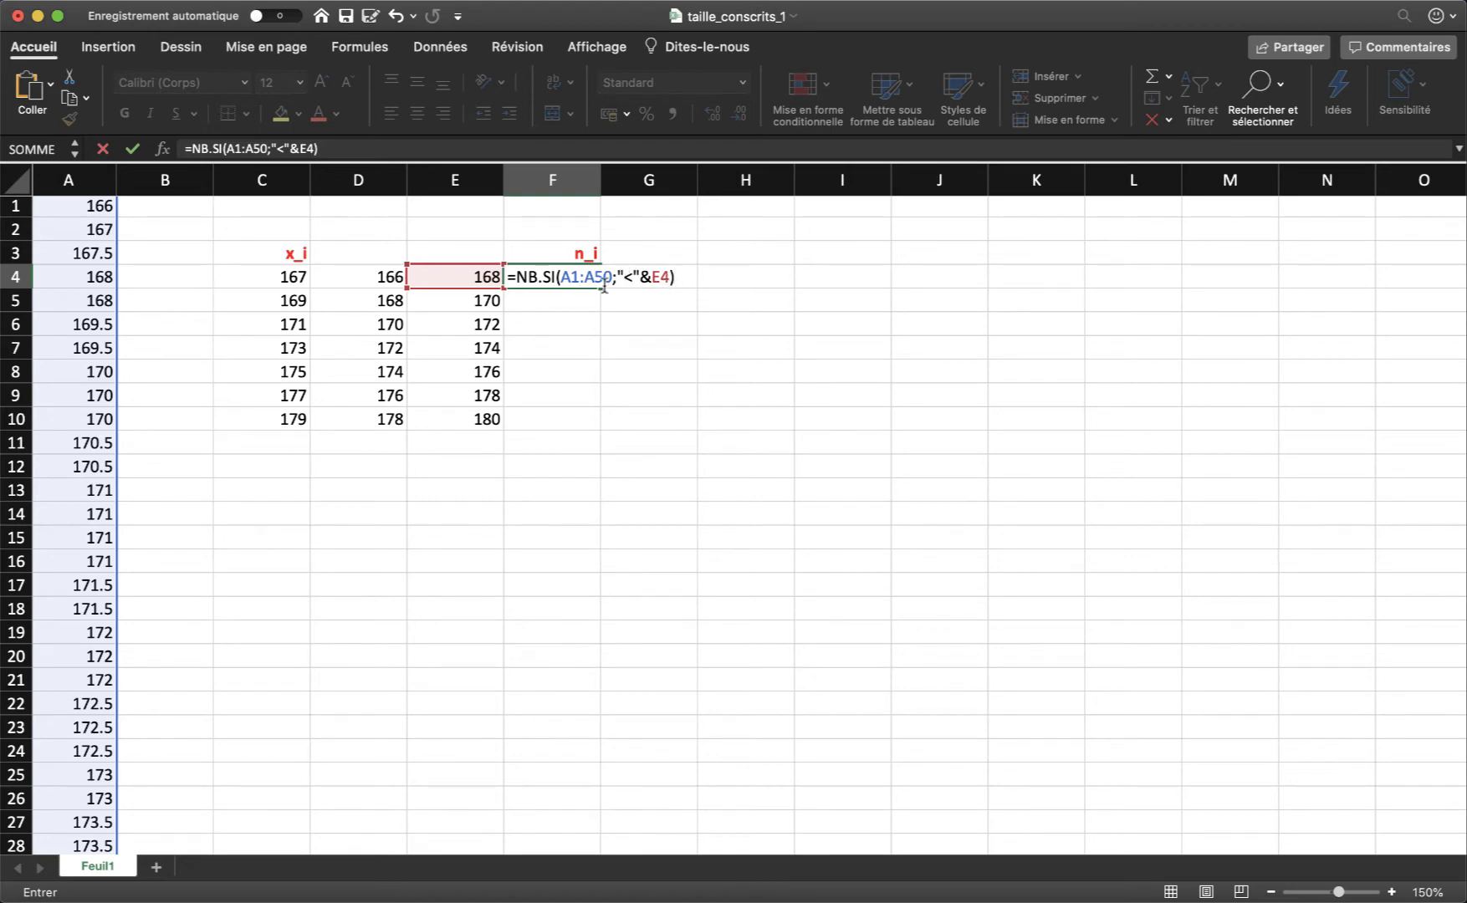
Fix the rows of the data range in F4's NB.SI formula, making it A$1:A$50
{"action": "left_click", "coordinate": [571, 278]}
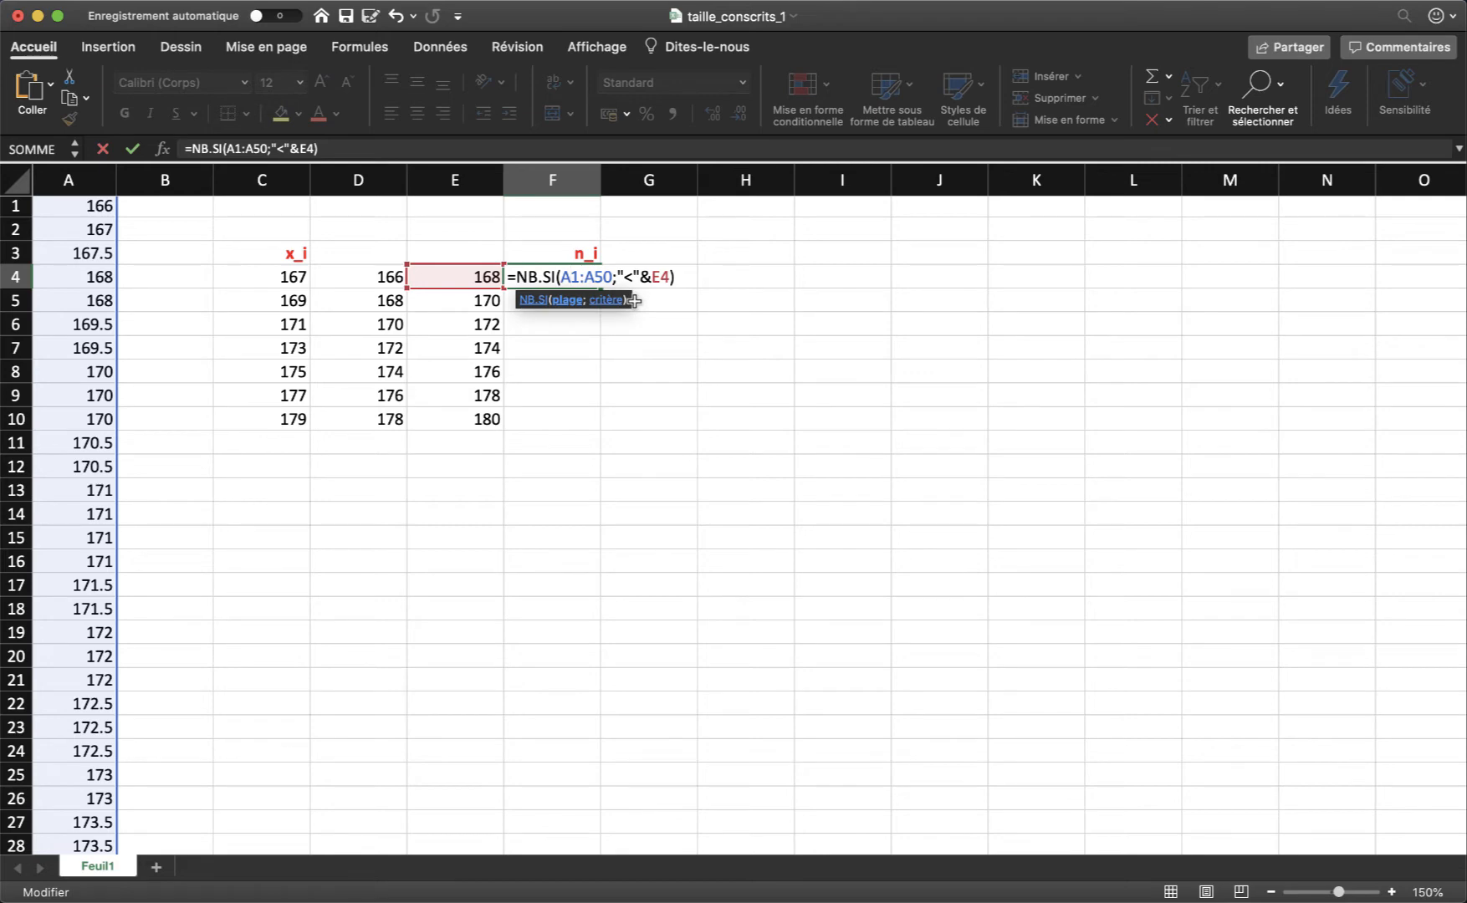
{"action": "key", "text": "F4"}
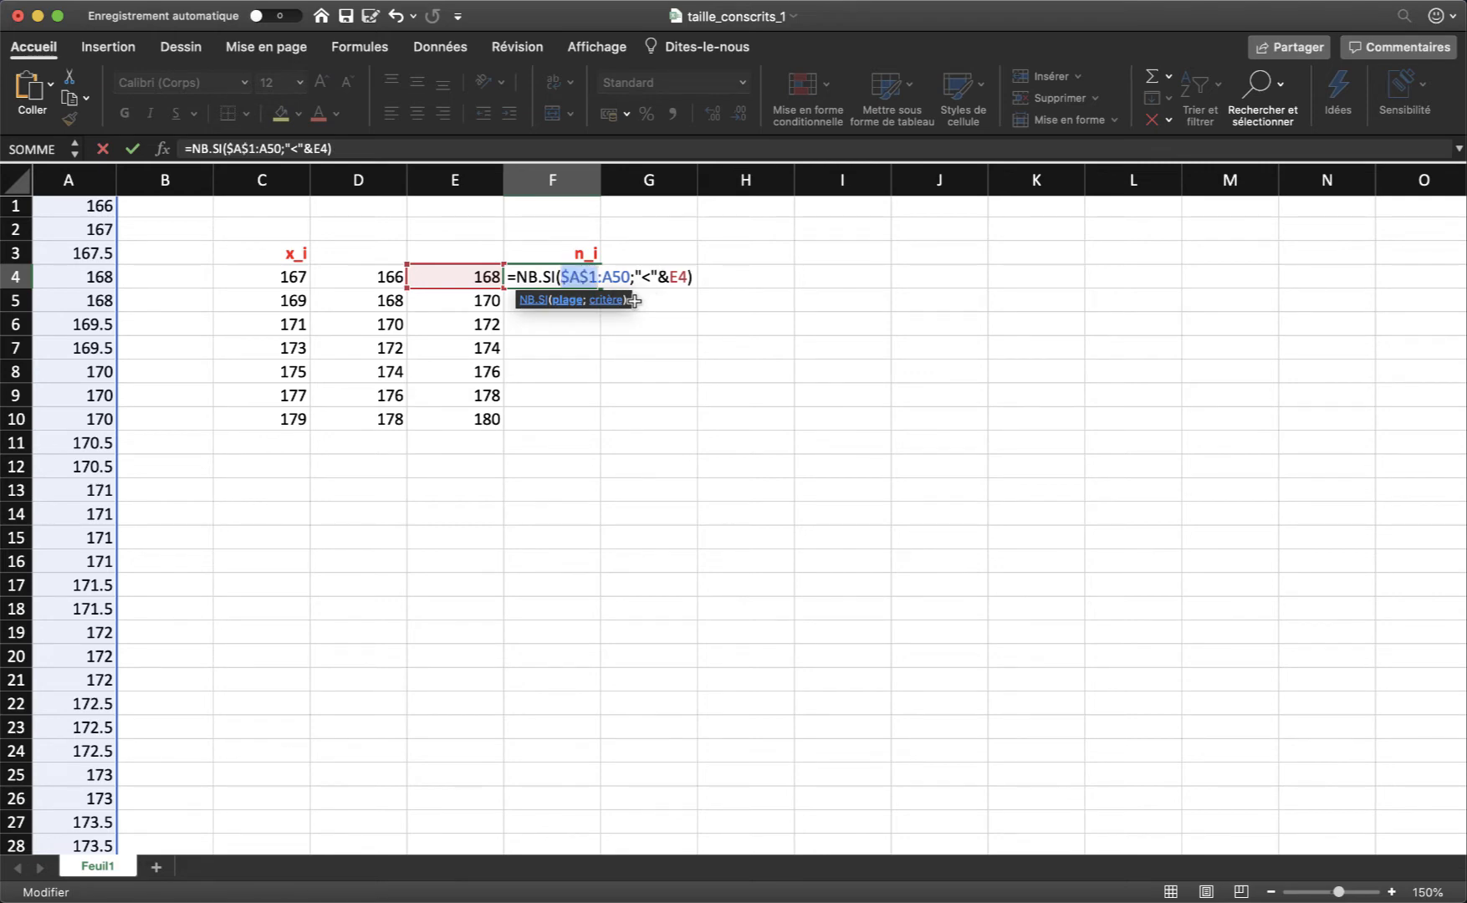
{"action": "key", "text": "F4"}
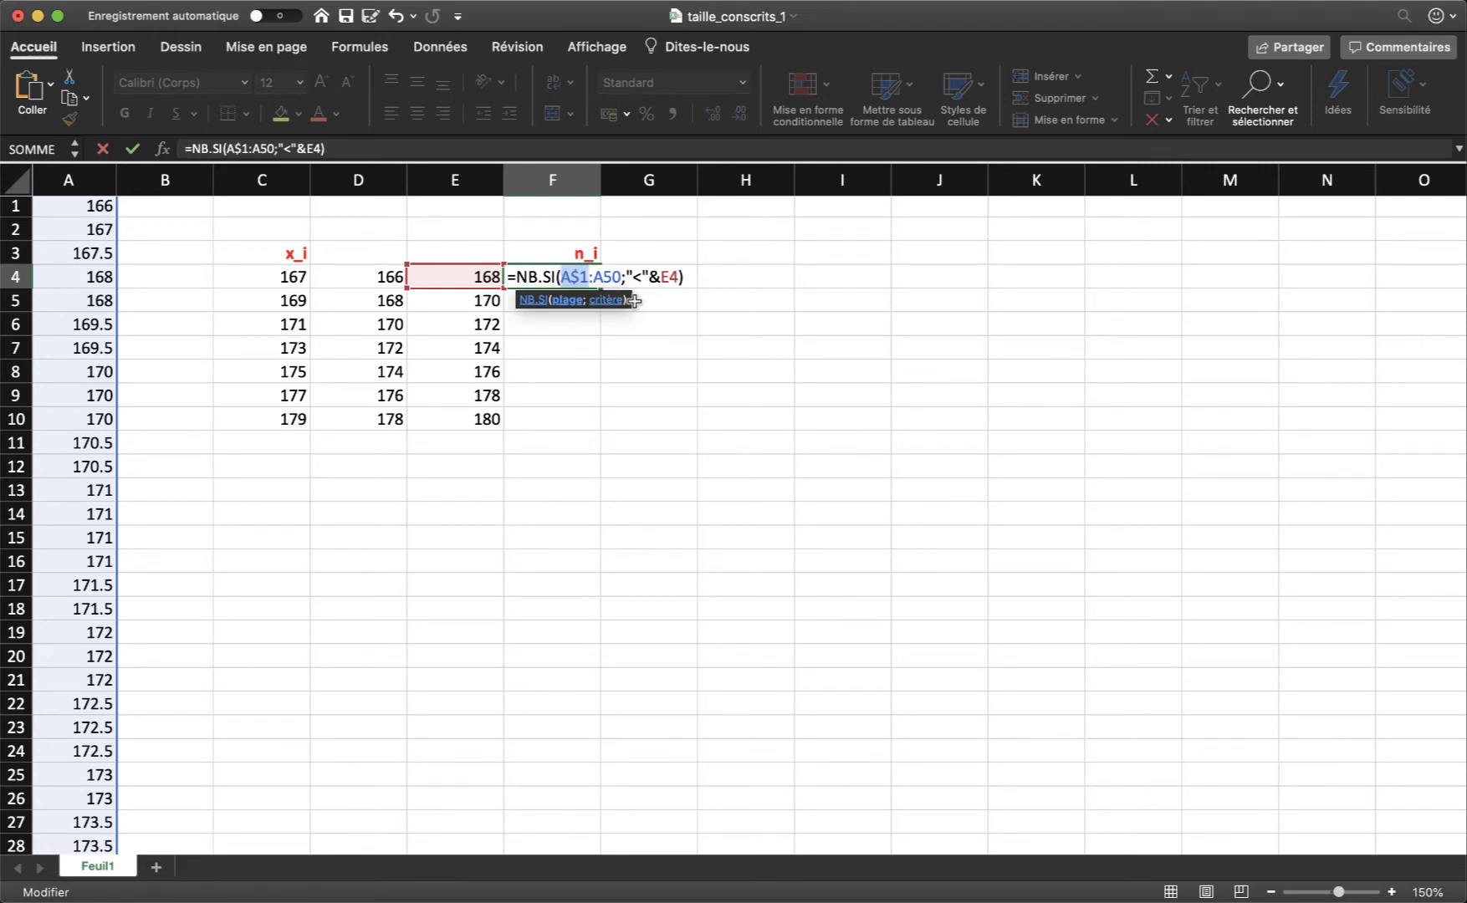
{"action": "key", "text": "Right"}
{"action": "key", "text": "Right"}
{"action": "key", "text": "F4"}
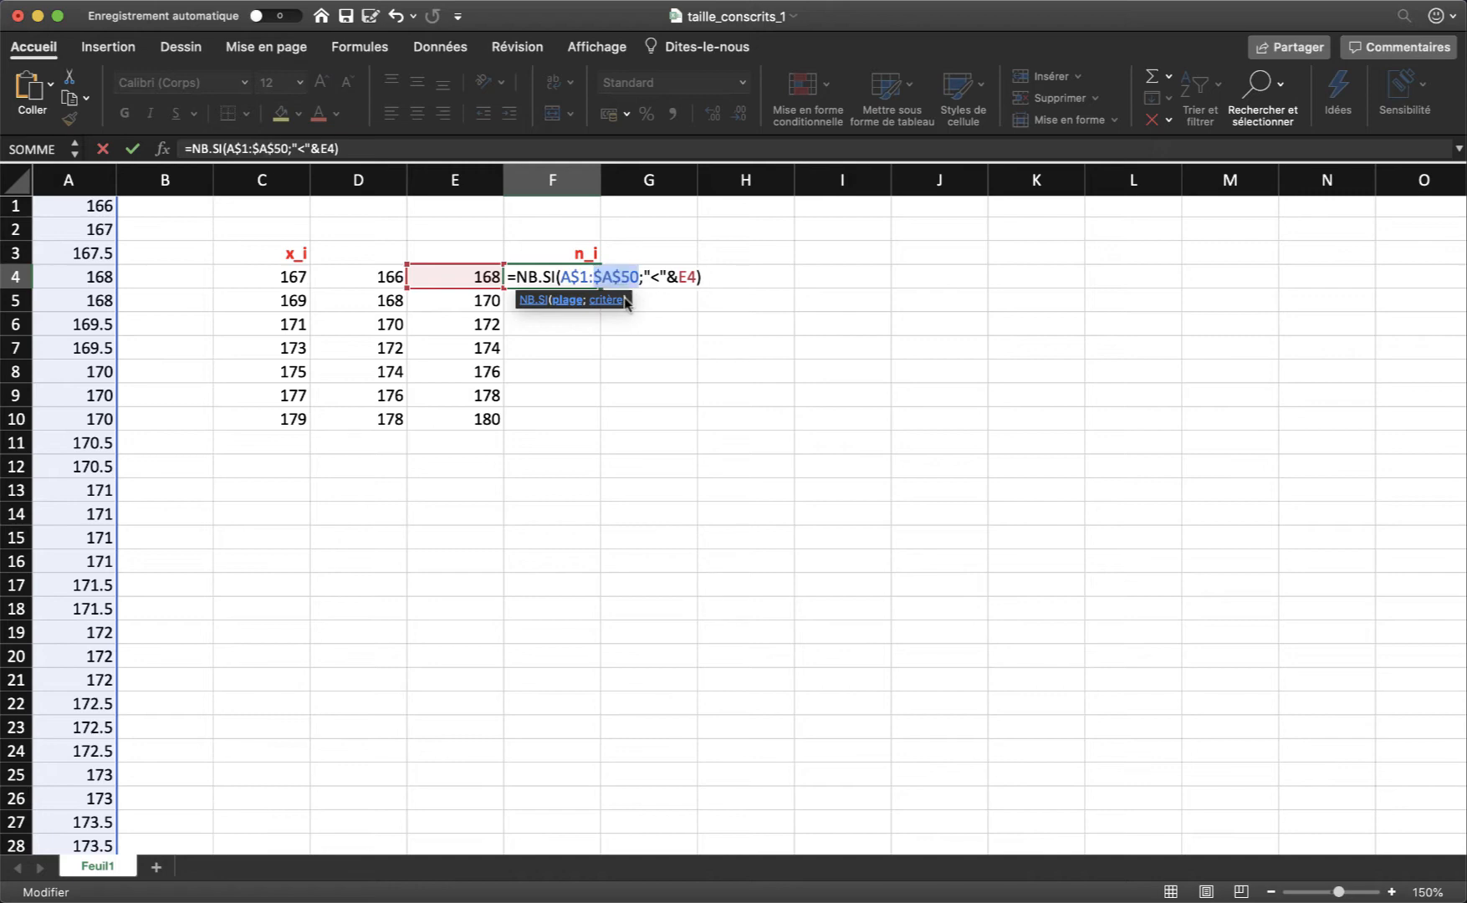
{"action": "key", "text": "F4"}
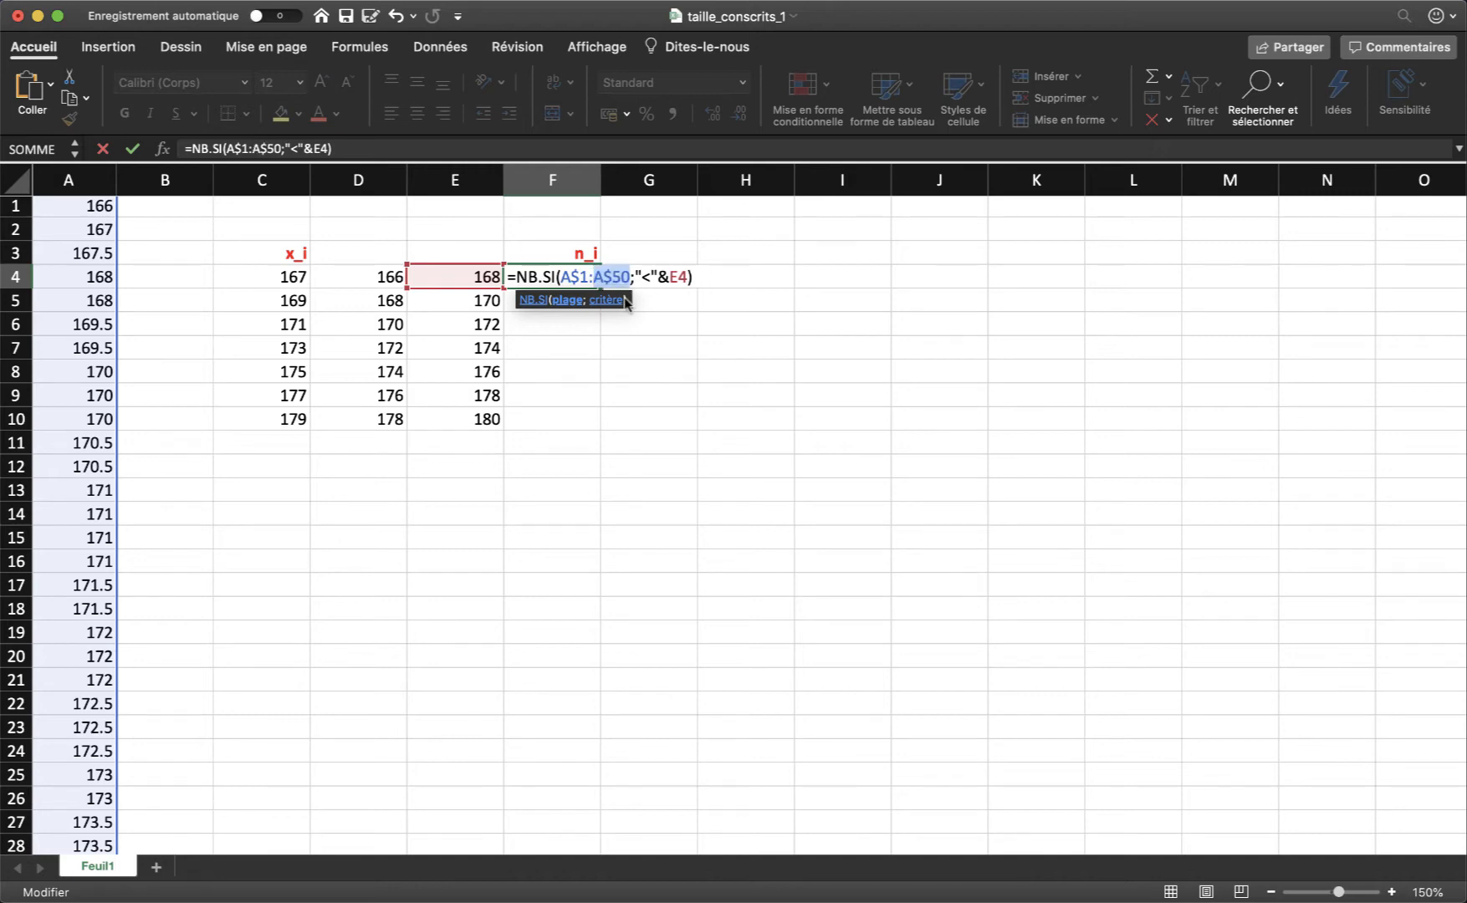
Extend the F4 formula by subtracting NB.SI(A1:A50;"<"&D4), the count of heights below the lower class bound
{"action": "left_click", "coordinate": [713, 280]}
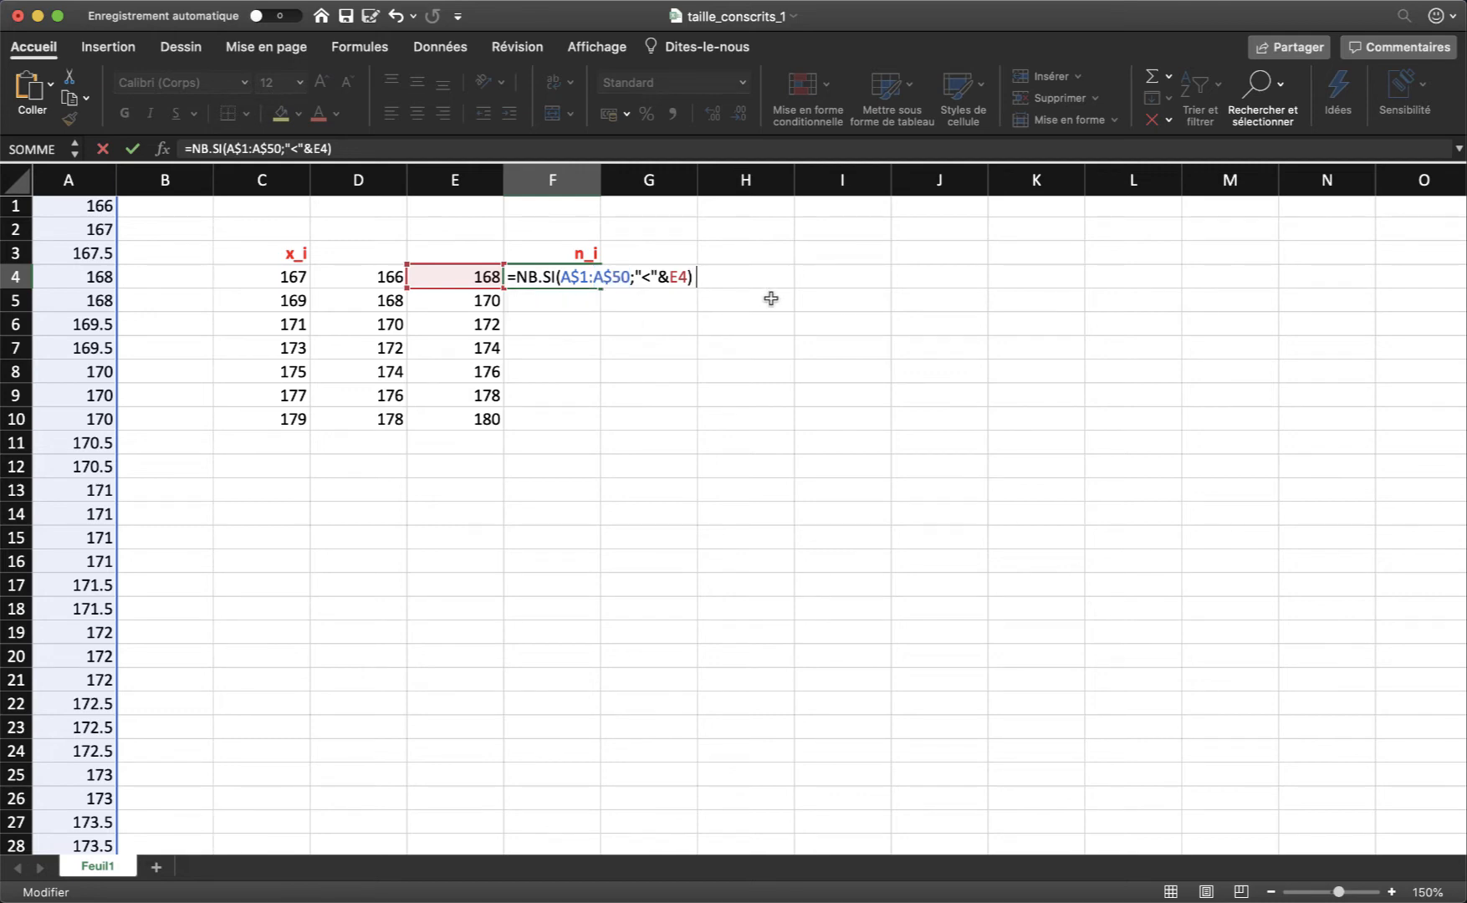
{"action": "type", "text": "-"}
{"action": "type", "text": "NB"}
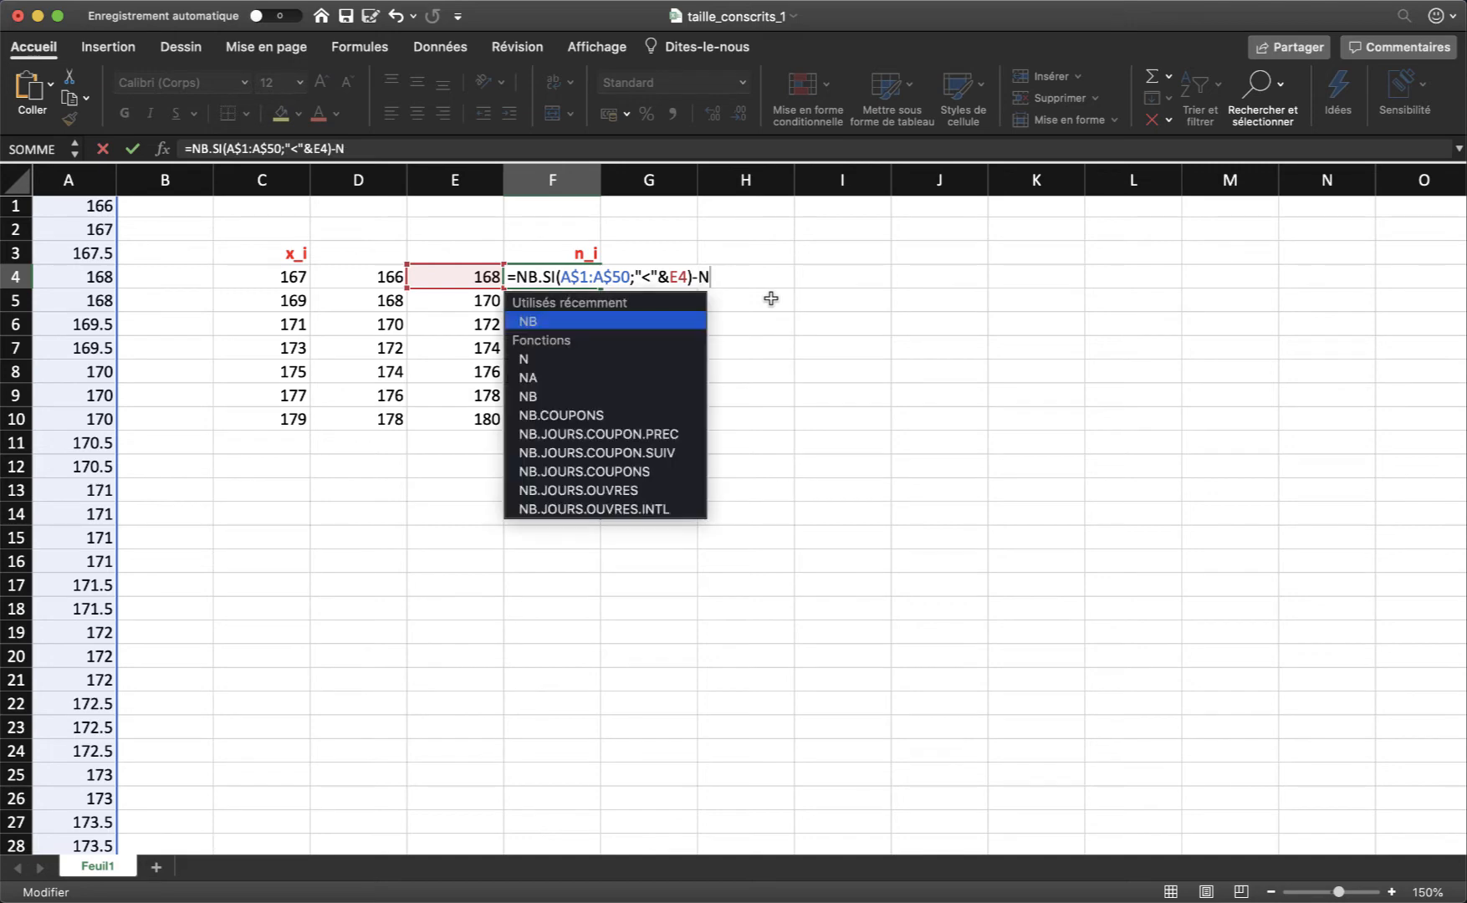
{"action": "type", "text": ".S"}
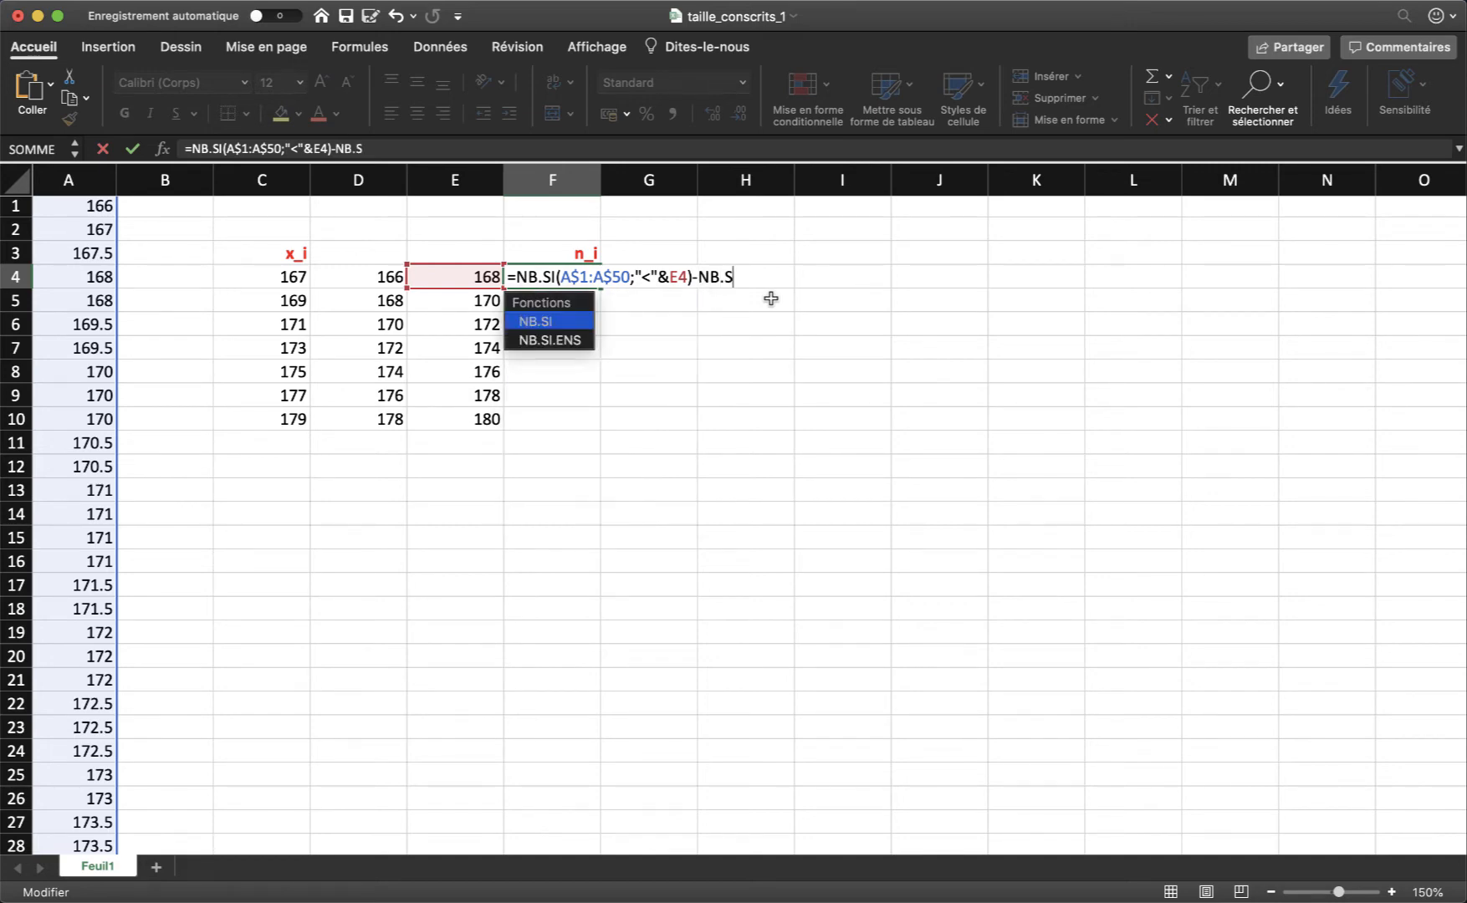
{"action": "double_click", "coordinate": [532, 322]}
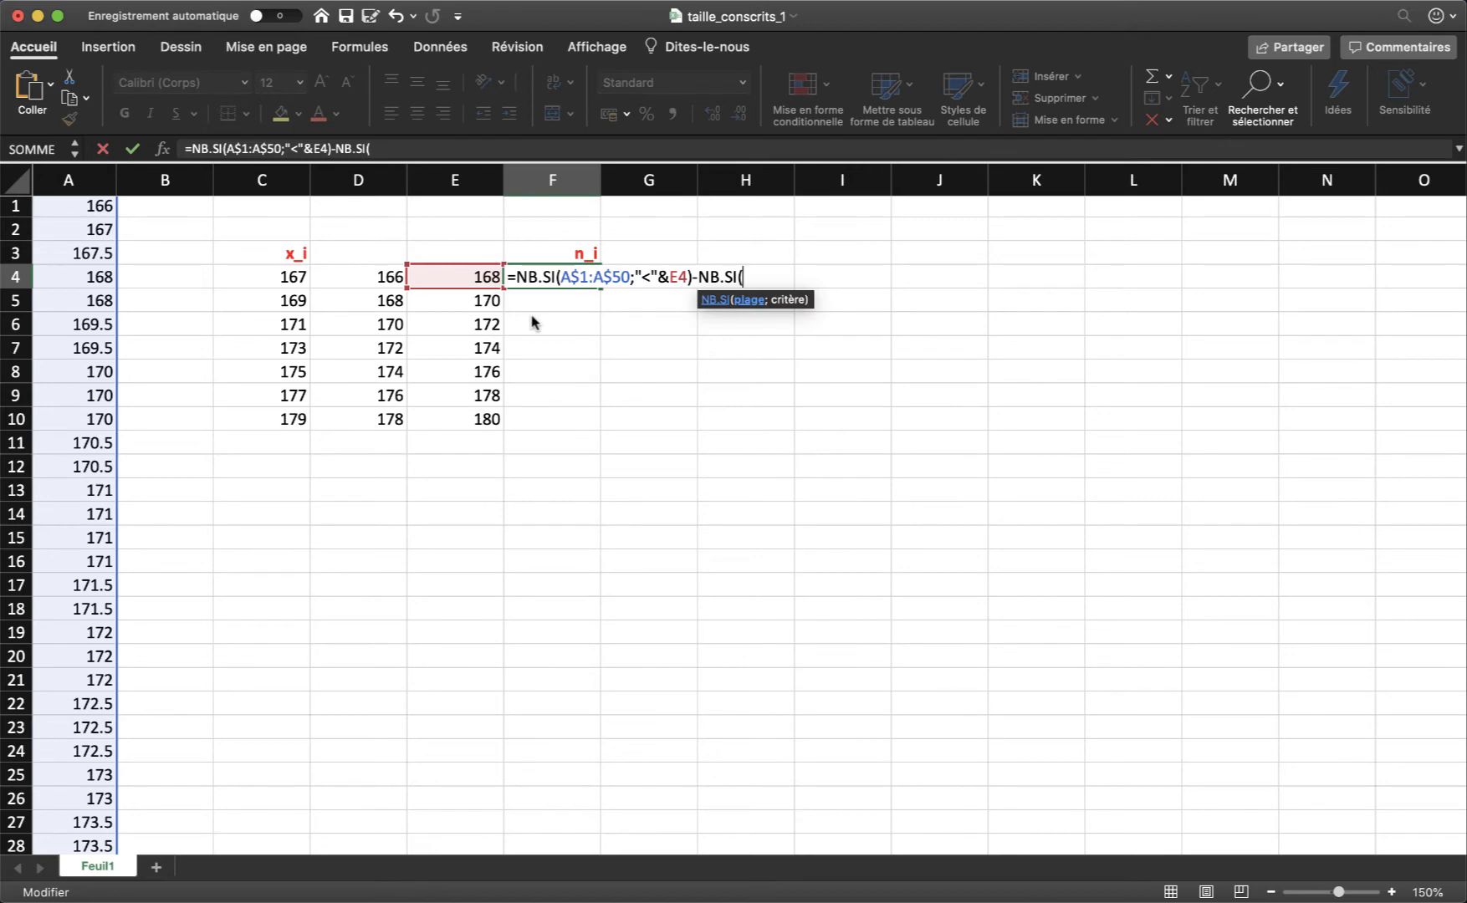
{"action": "type", "text": "A1:"}
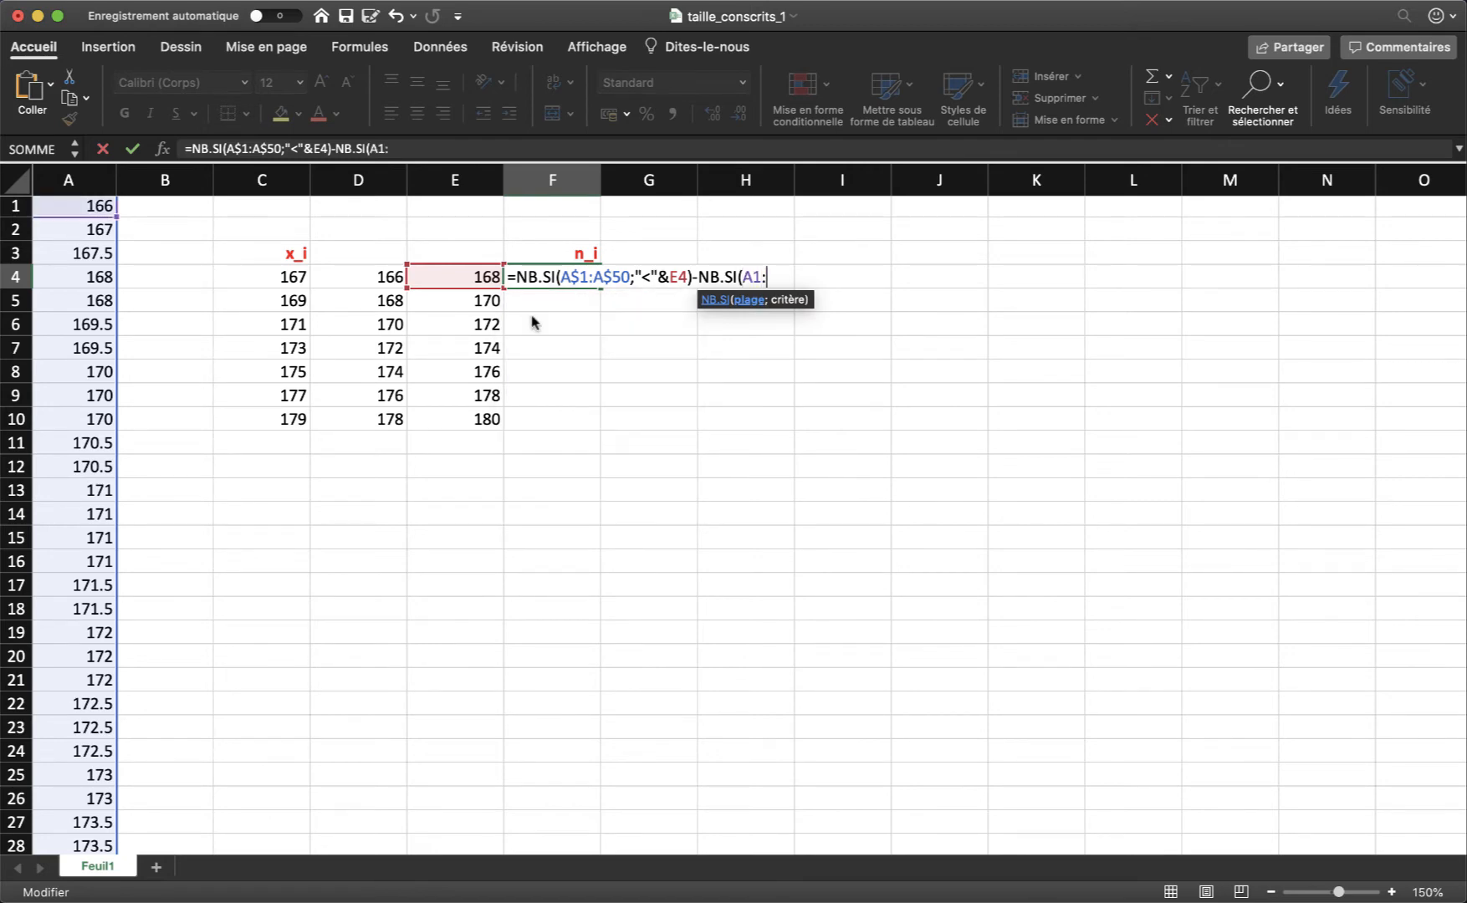
{"action": "type", "text": "A50"}
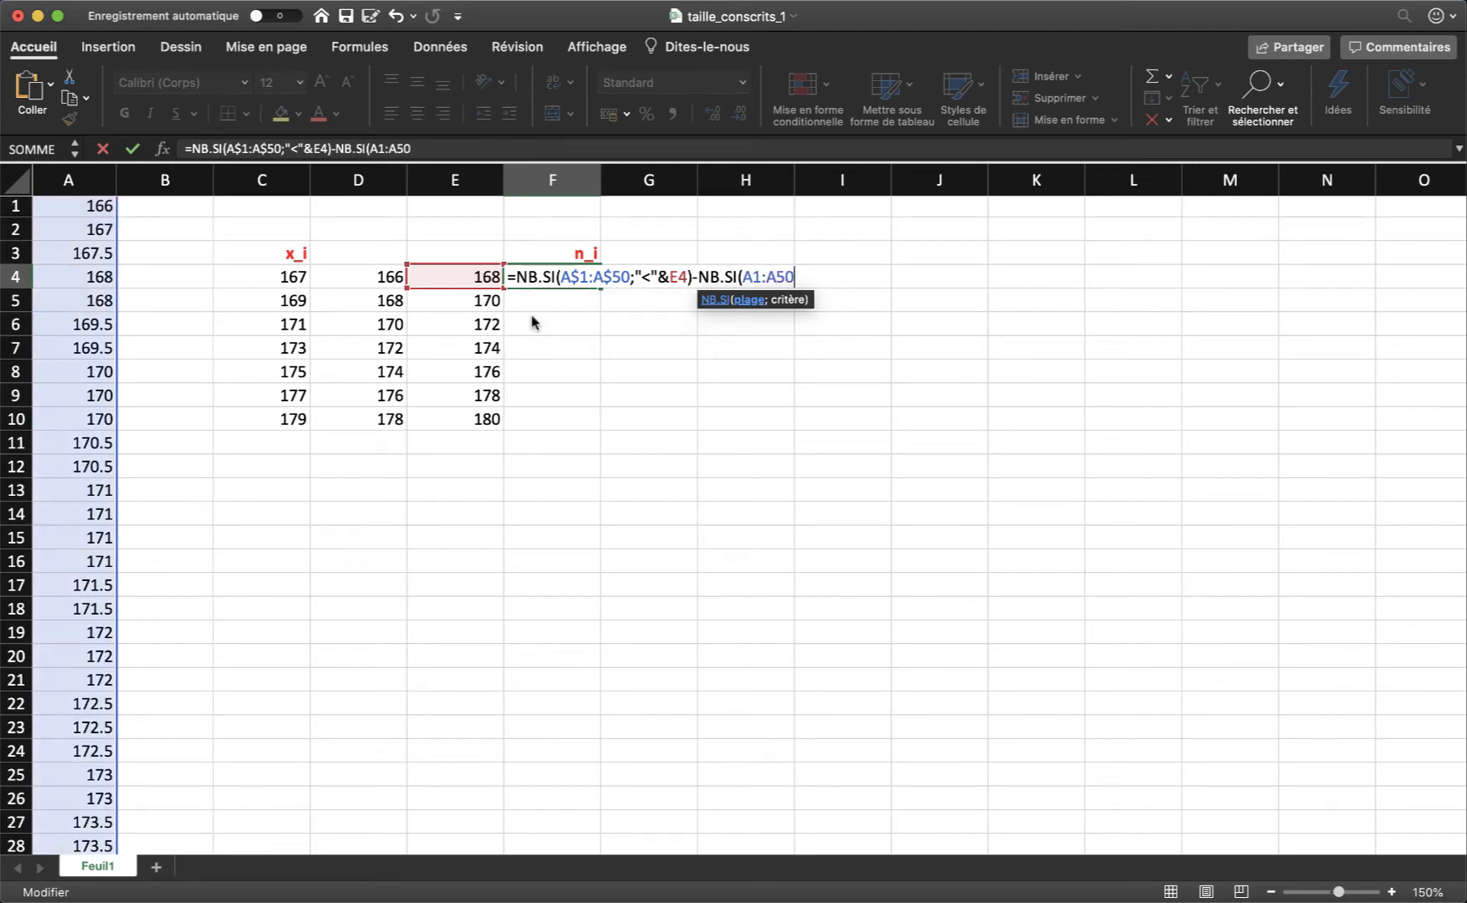
{"action": "type", "text": ";\"<"}
{"action": "type", "text": "\"&"}
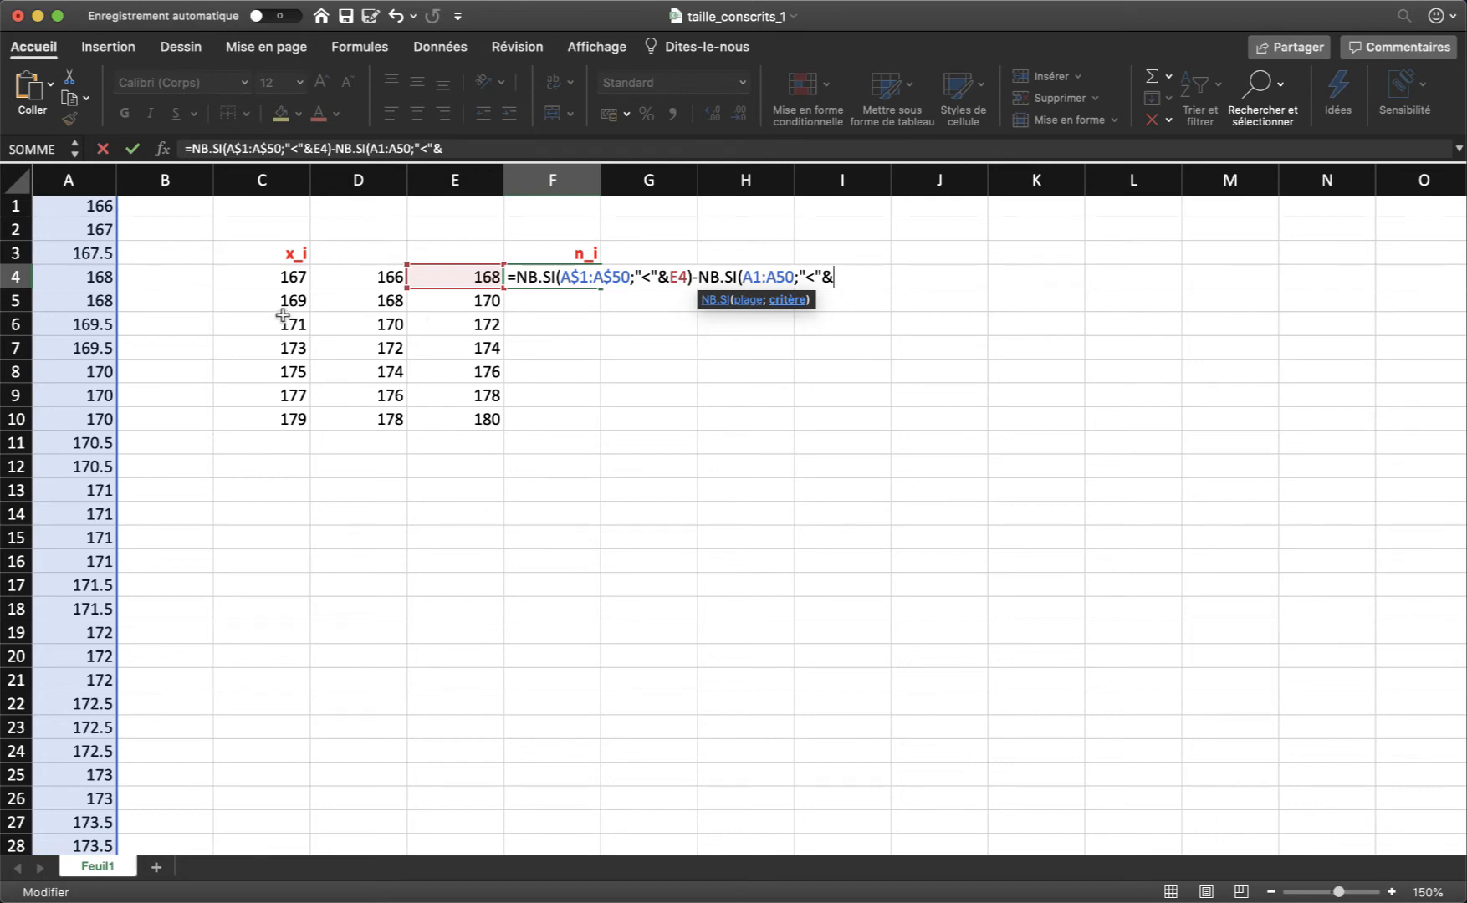
{"action": "left_click", "coordinate": [378, 279]}
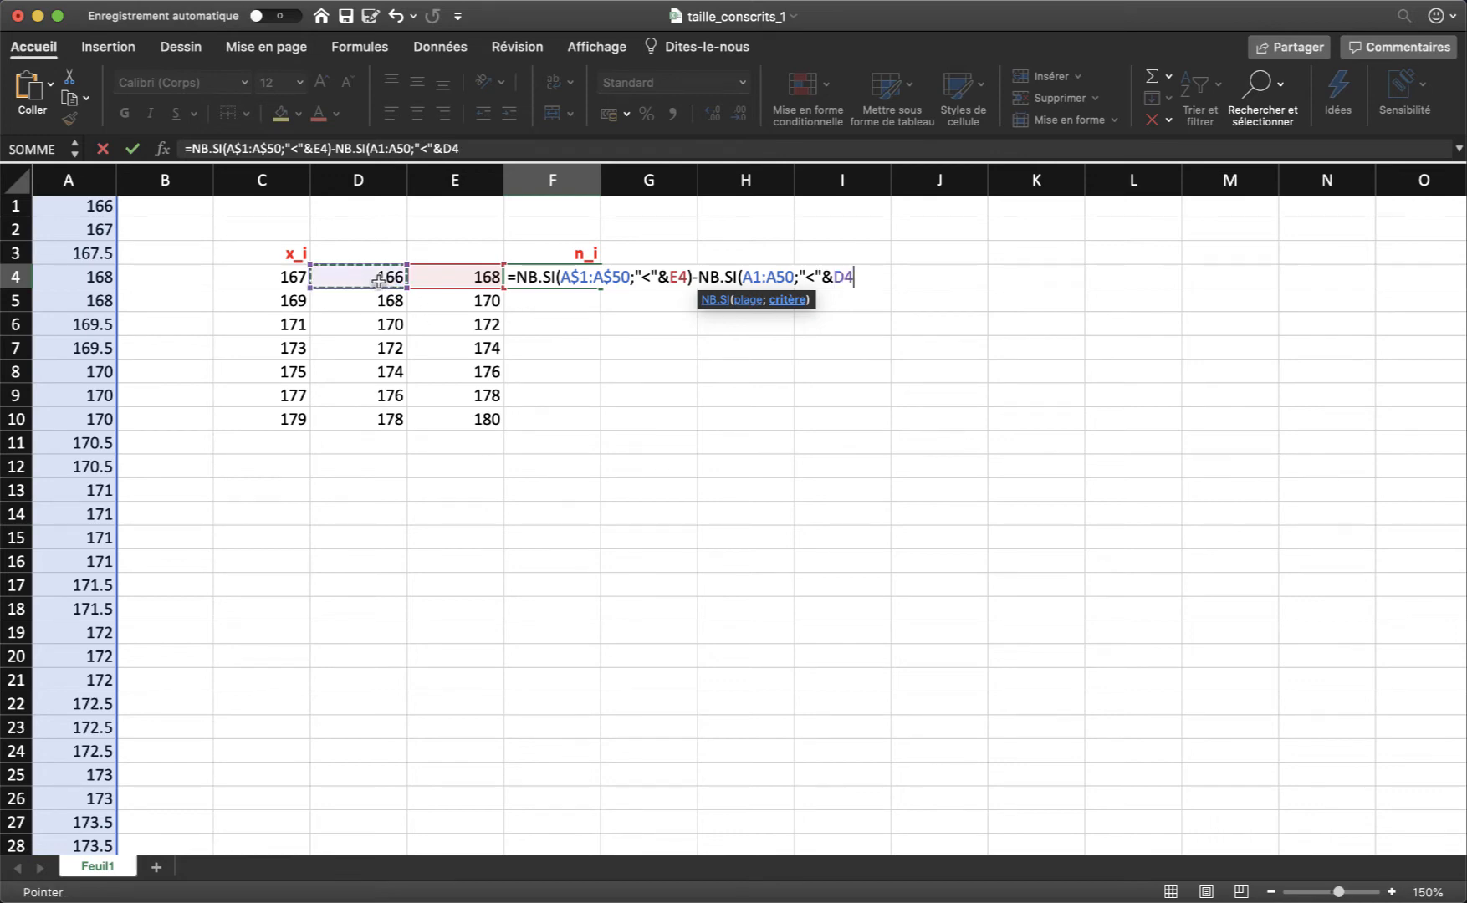
{"action": "type", "text": ")"}
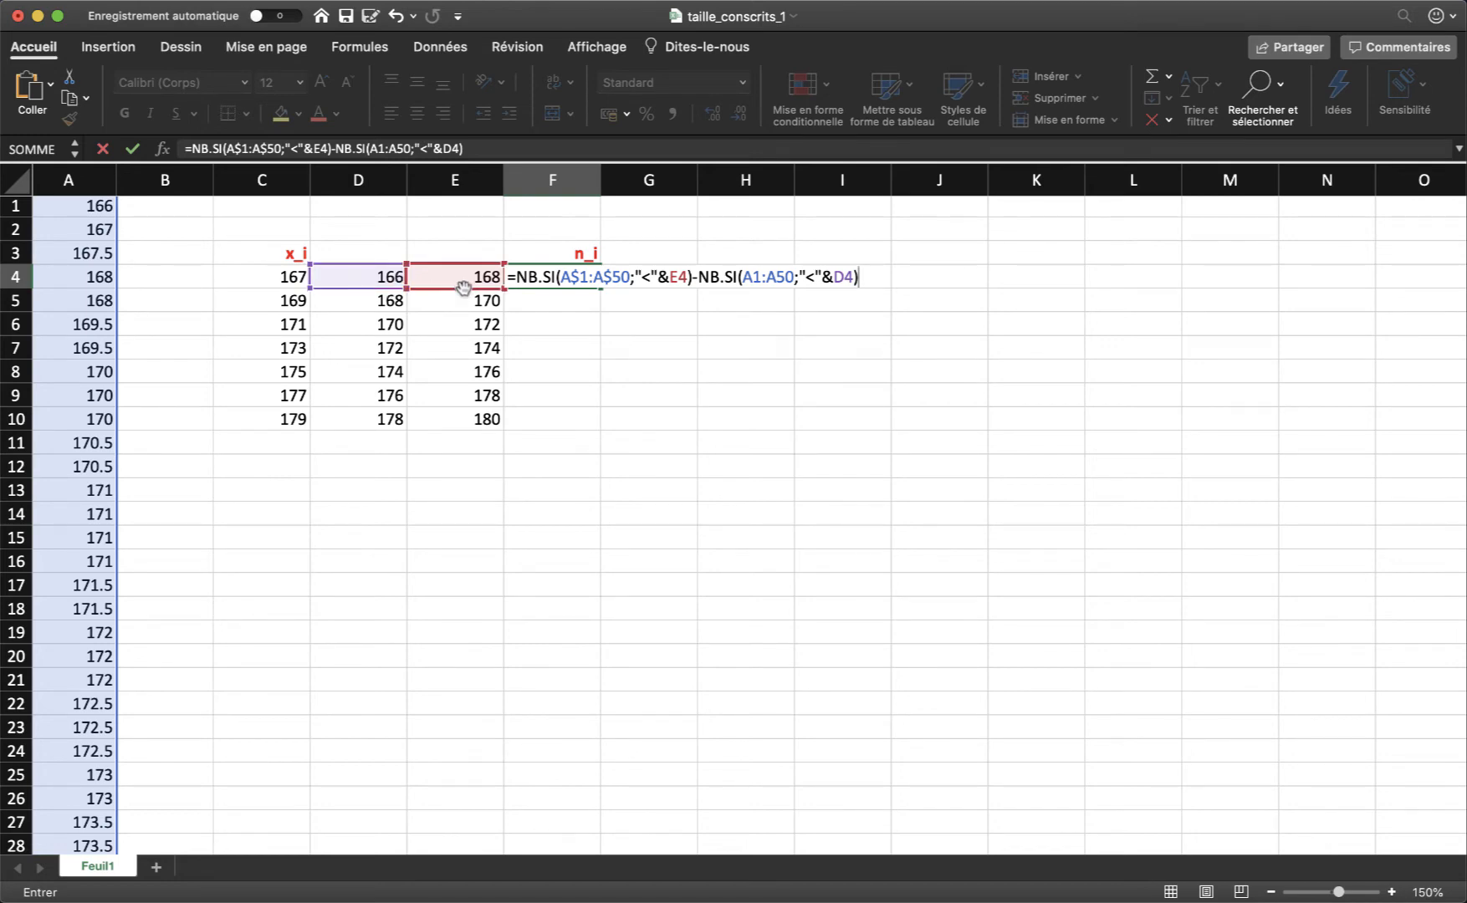
Fix the rows of the second NB.SI range in F4 as A$1:A$50 and validate the formula
{"action": "left_click", "coordinate": [751, 277]}
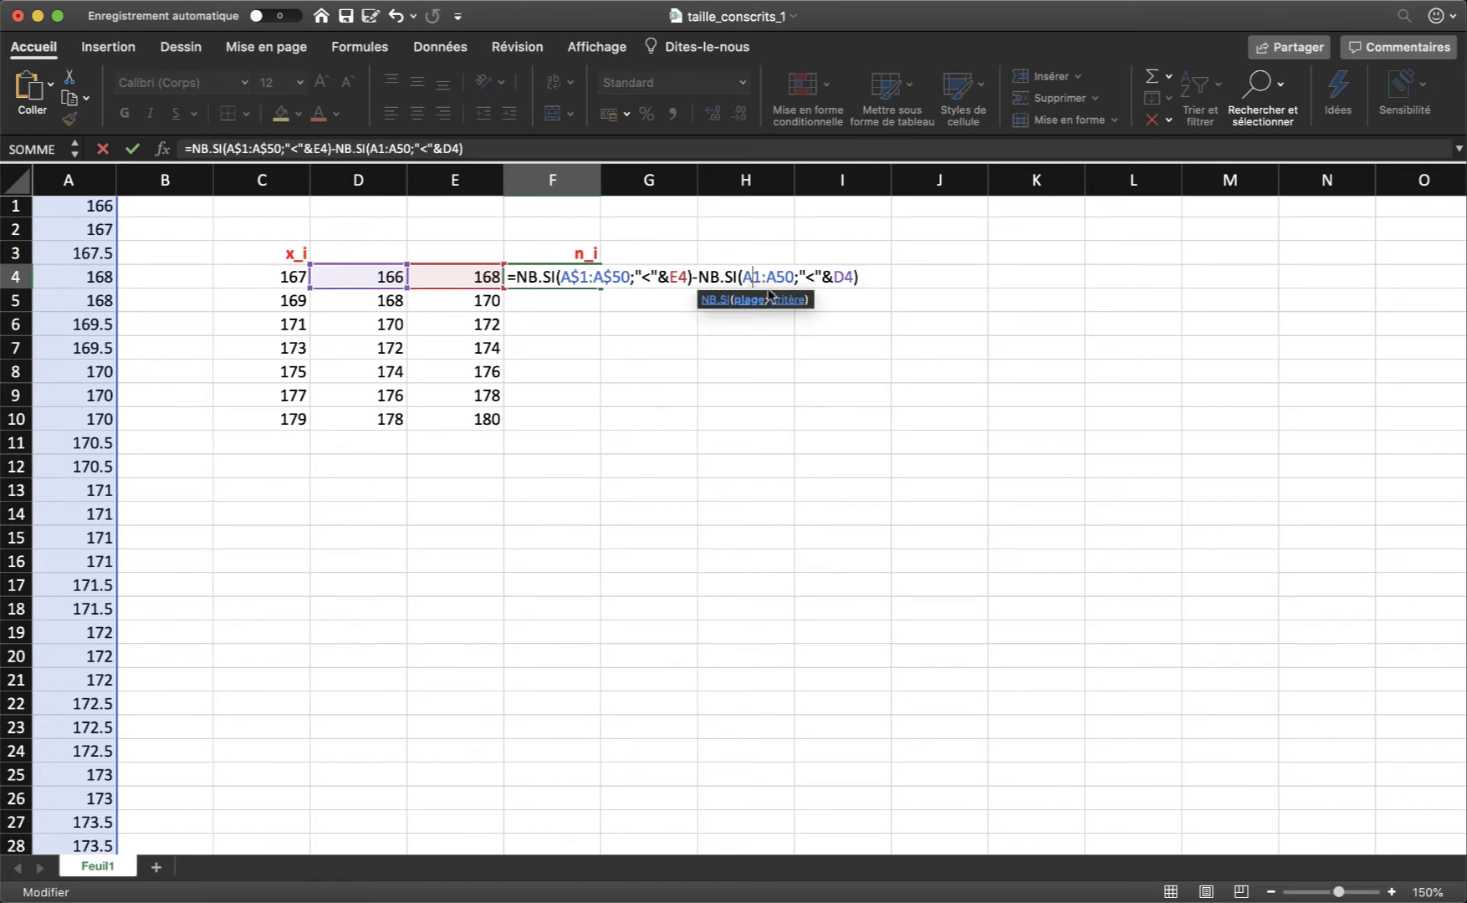
{"action": "key", "text": "F4"}
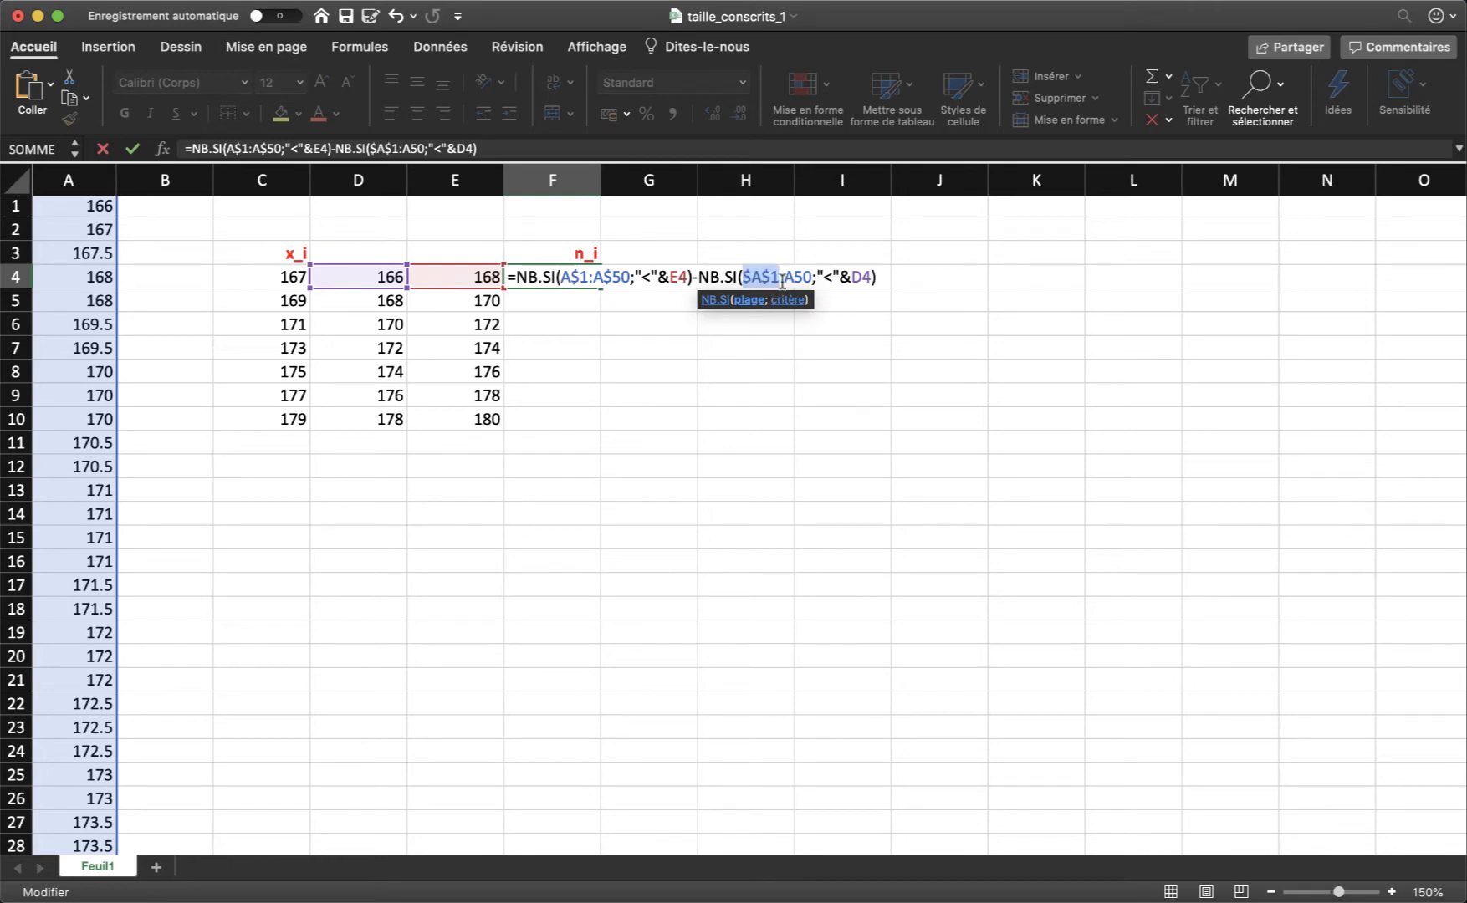
{"action": "key", "text": "F4"}
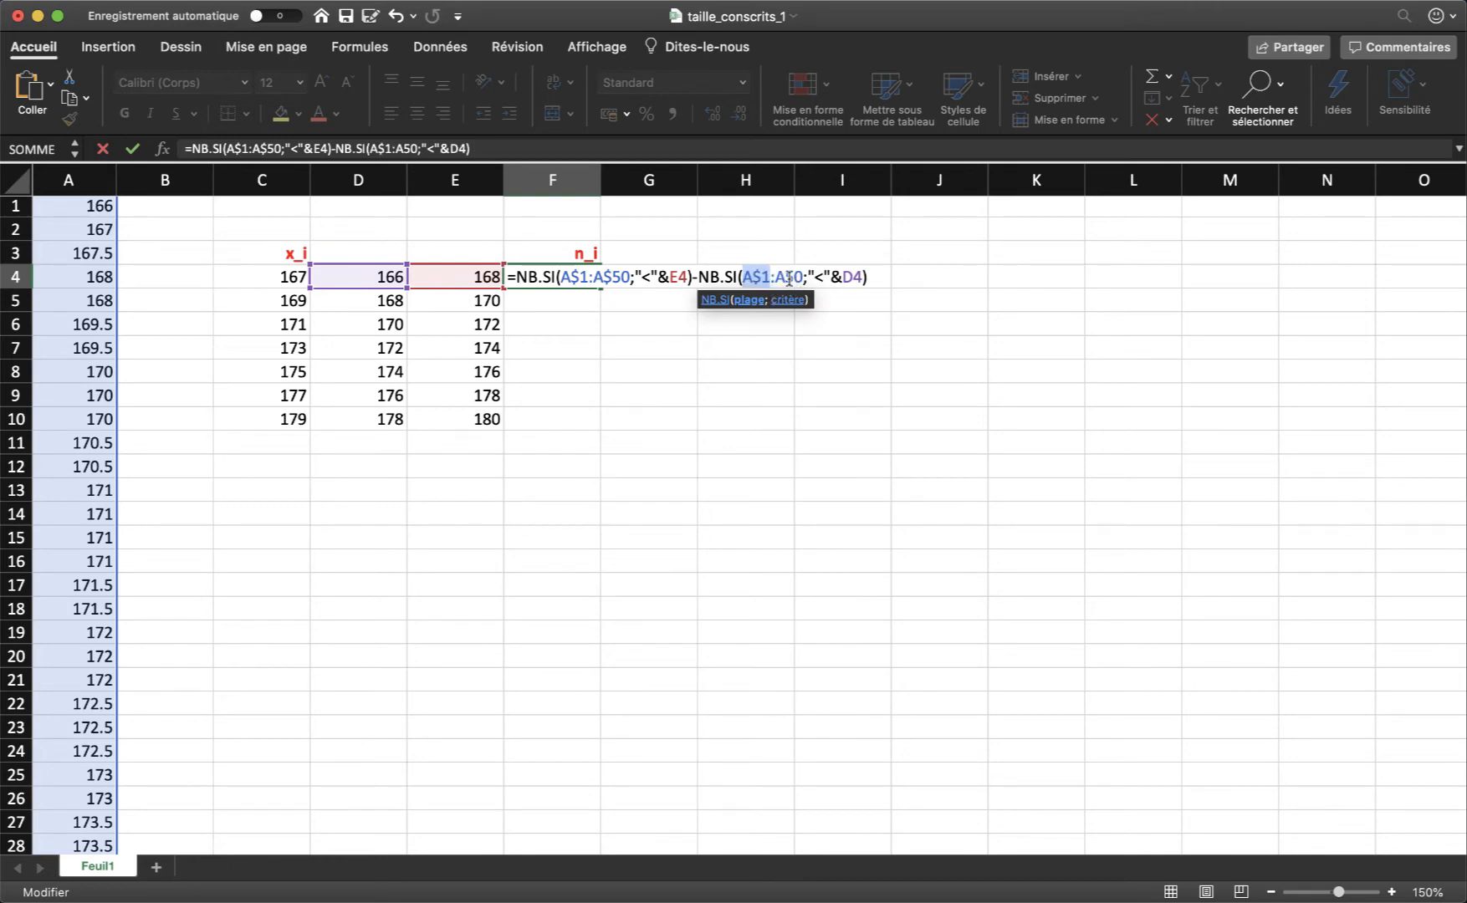
{"action": "left_click", "coordinate": [786, 277]}
{"action": "key", "text": "F4"}
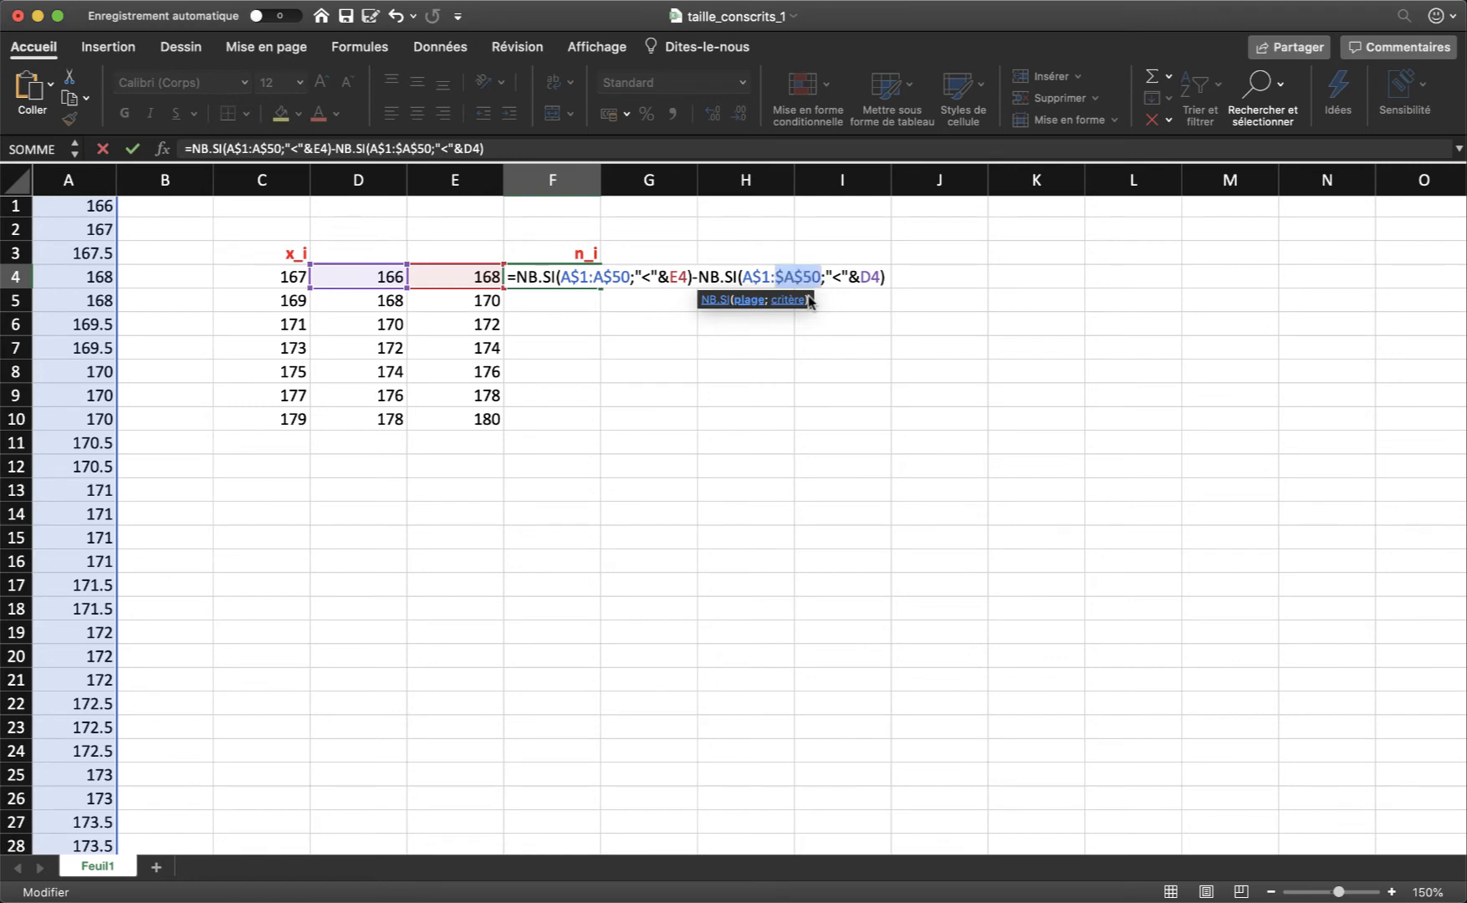
{"action": "key", "text": "F4"}
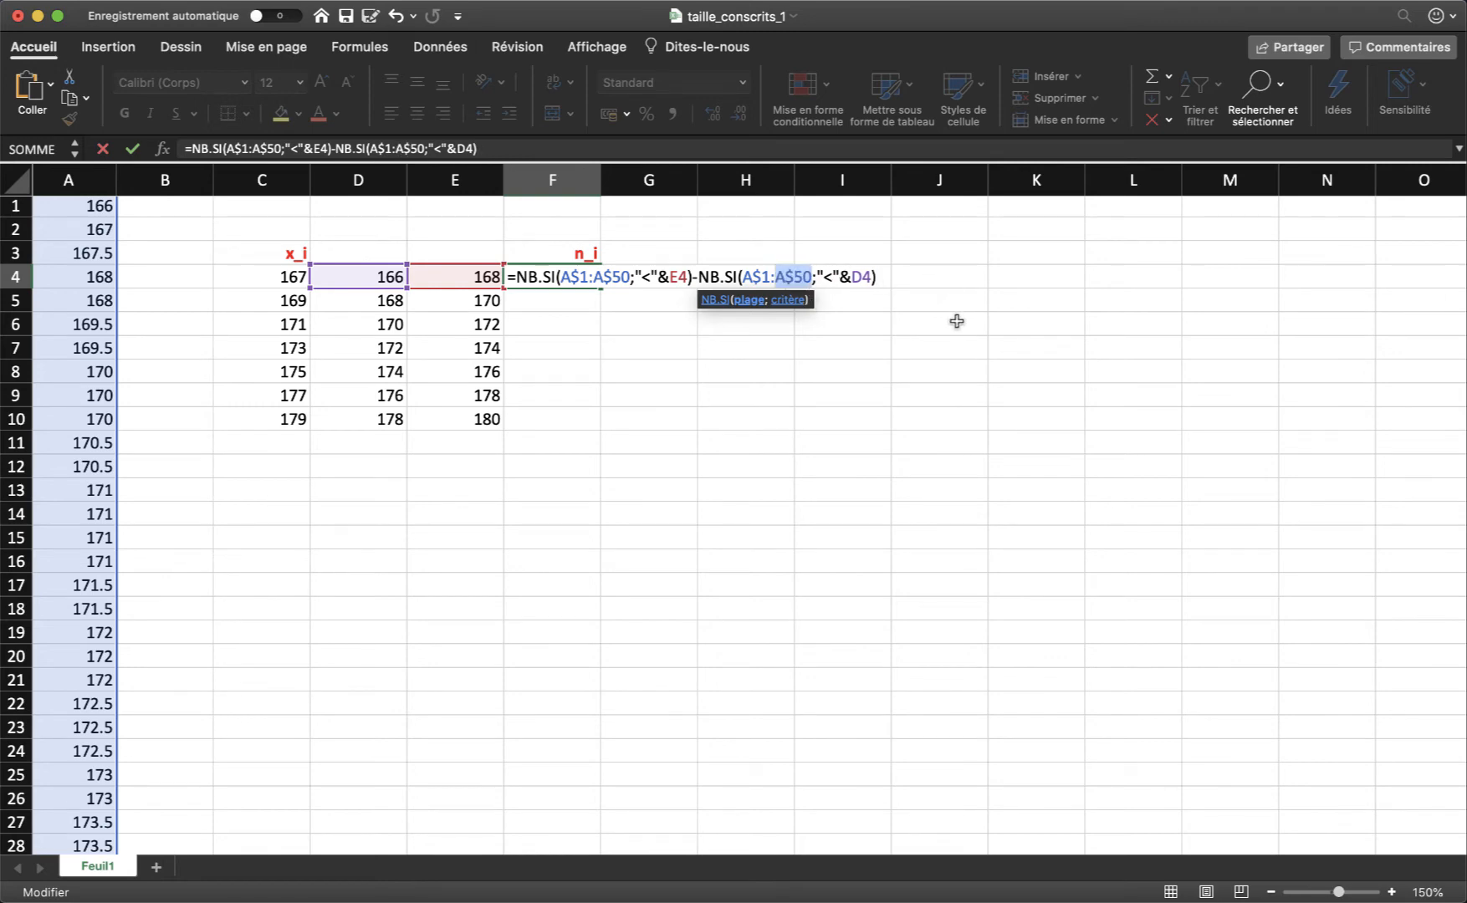
{"action": "key", "text": "Return"}
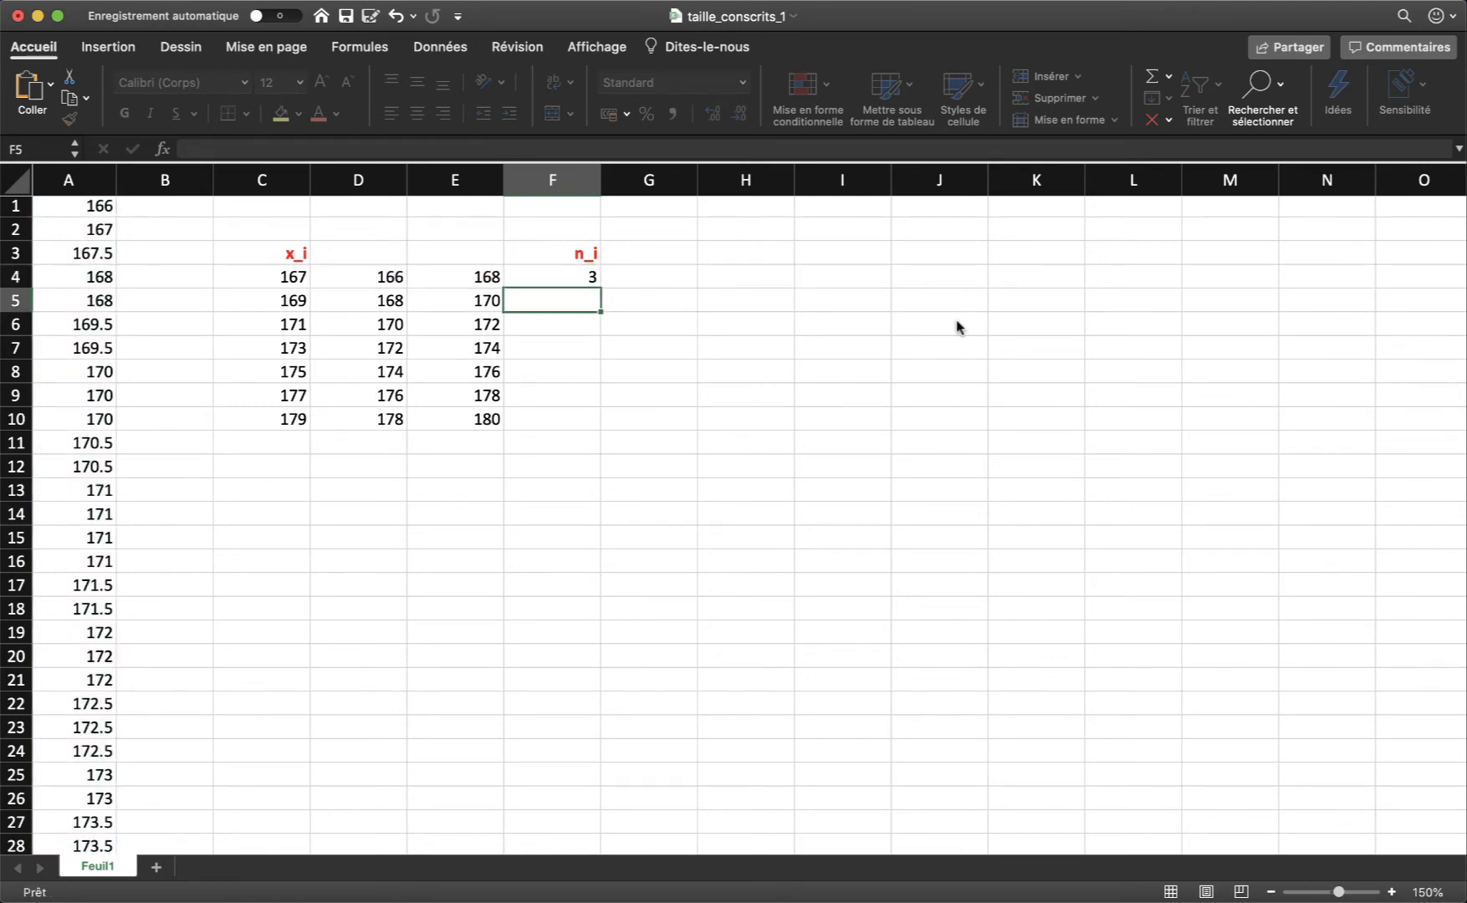
Copy the n_i count formula from F4 down to F10 and total F4:F10 in F11 with SOMME in bold
{"action": "left_click", "coordinate": [561, 277]}
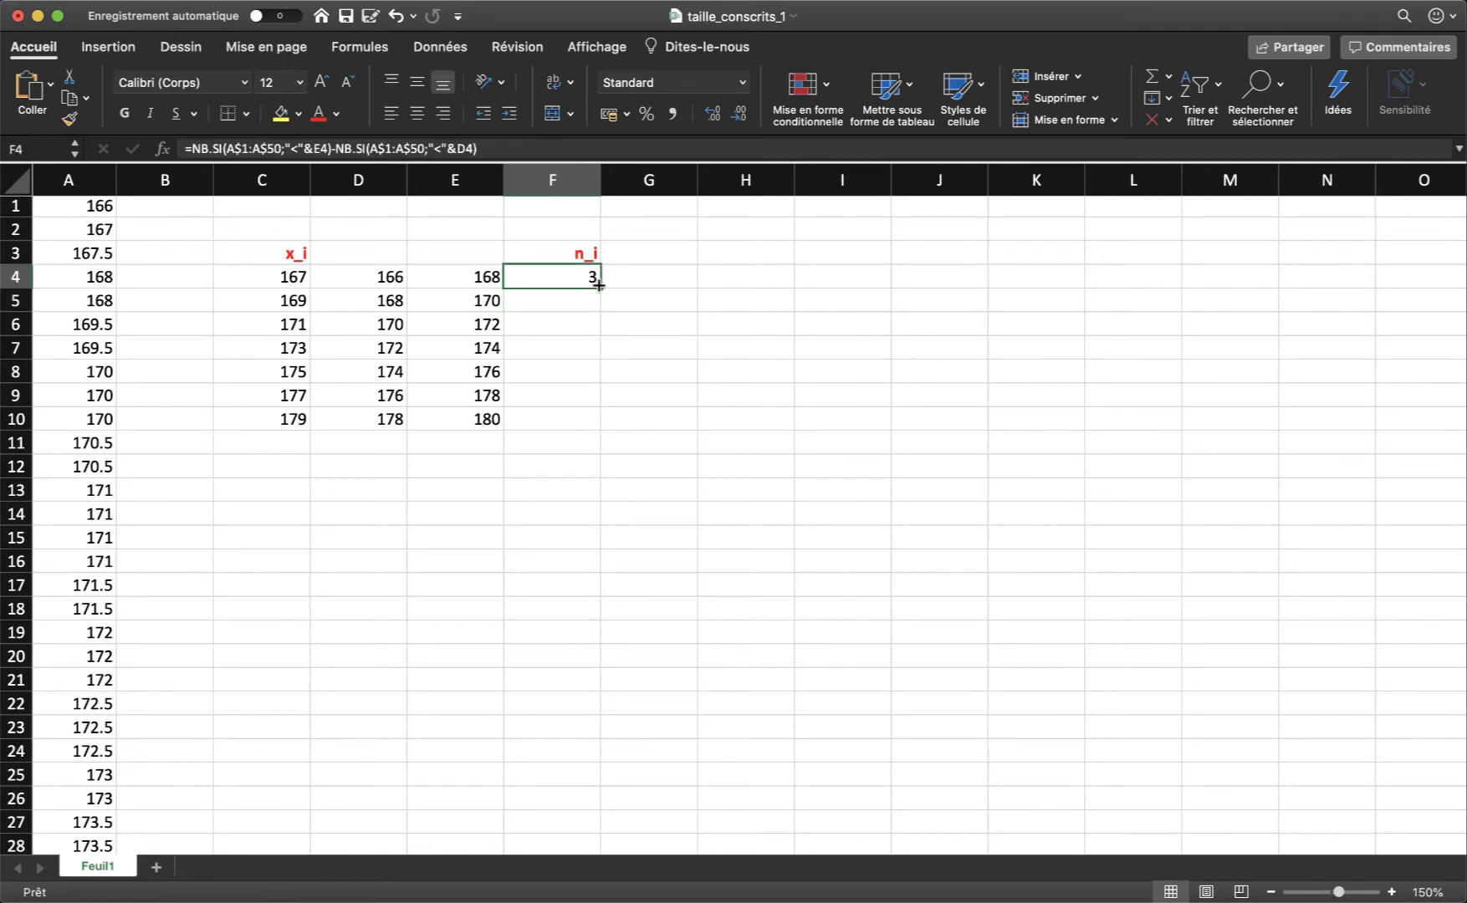
{"action": "left_click_drag", "start_coordinate": [600, 288], "coordinate": [592, 423]}
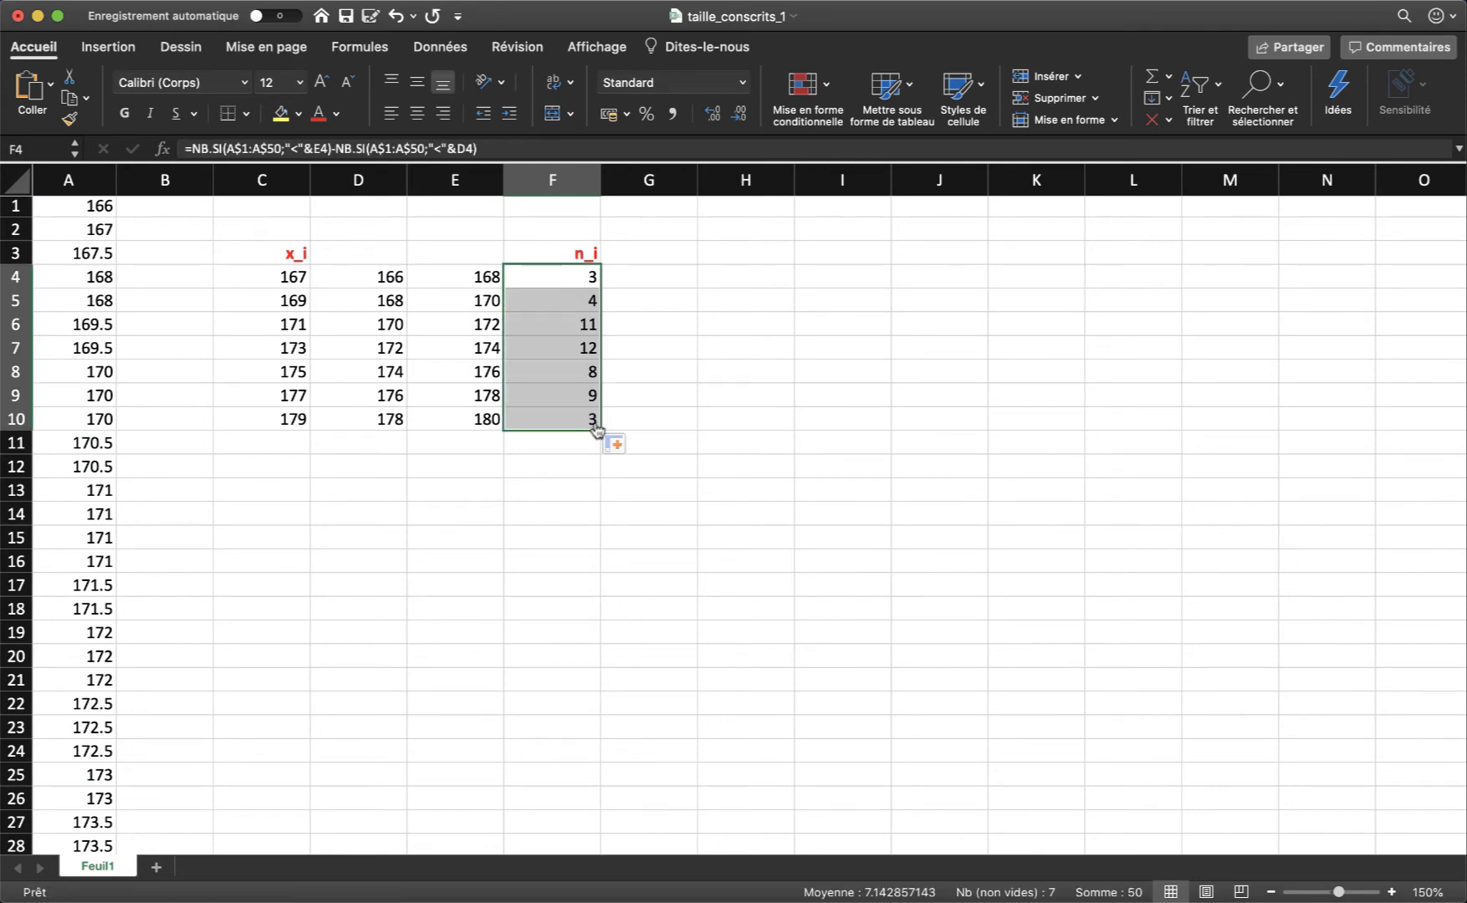
{"action": "left_click", "coordinate": [571, 443]}
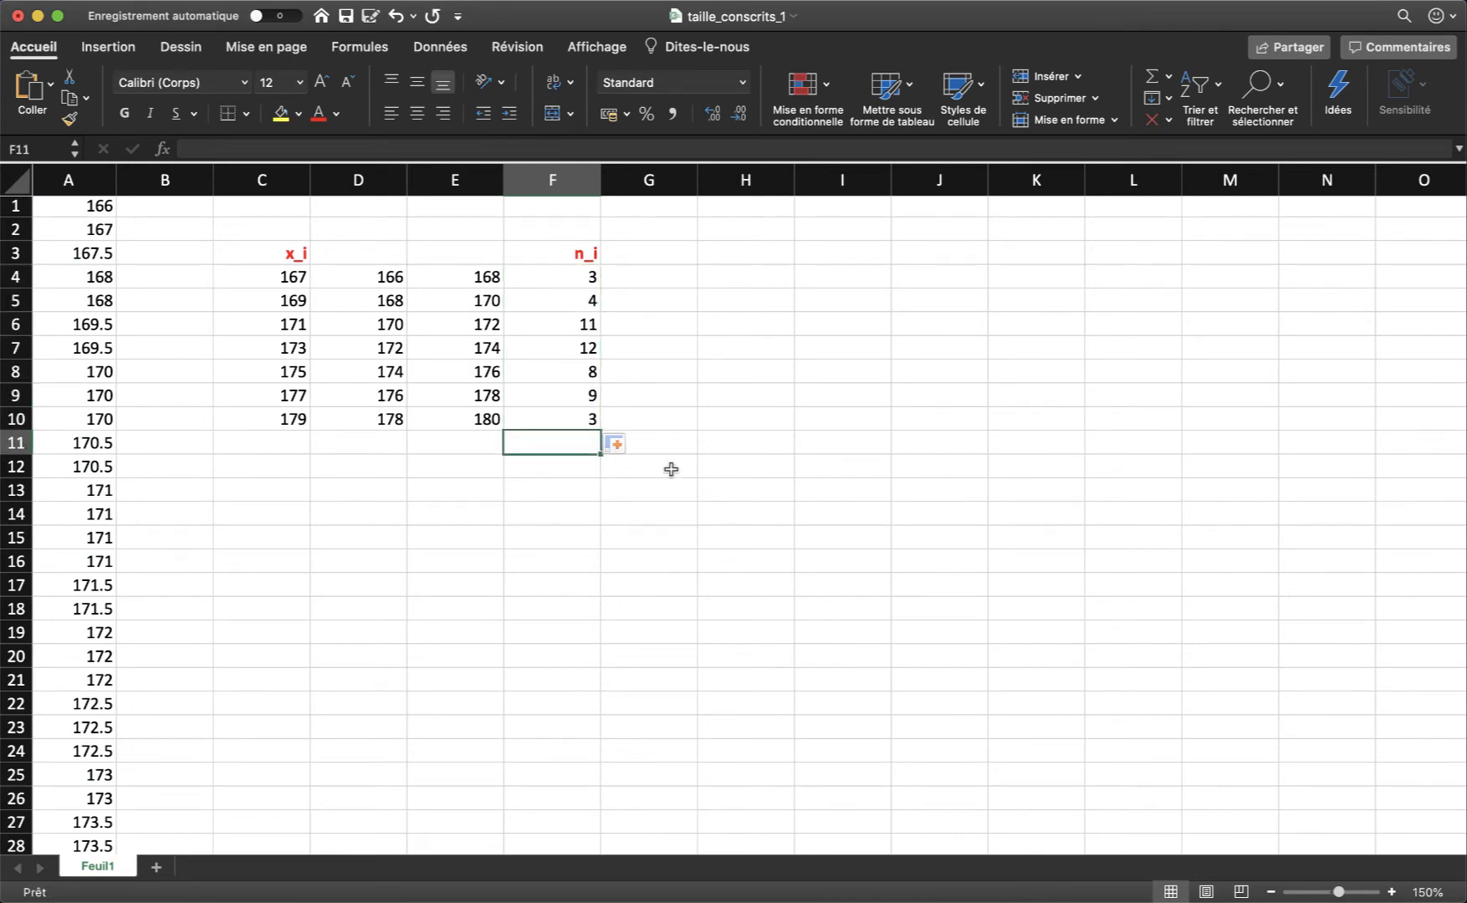
{"action": "left_click", "coordinate": [1161, 79]}
{"action": "key", "text": "Return"}
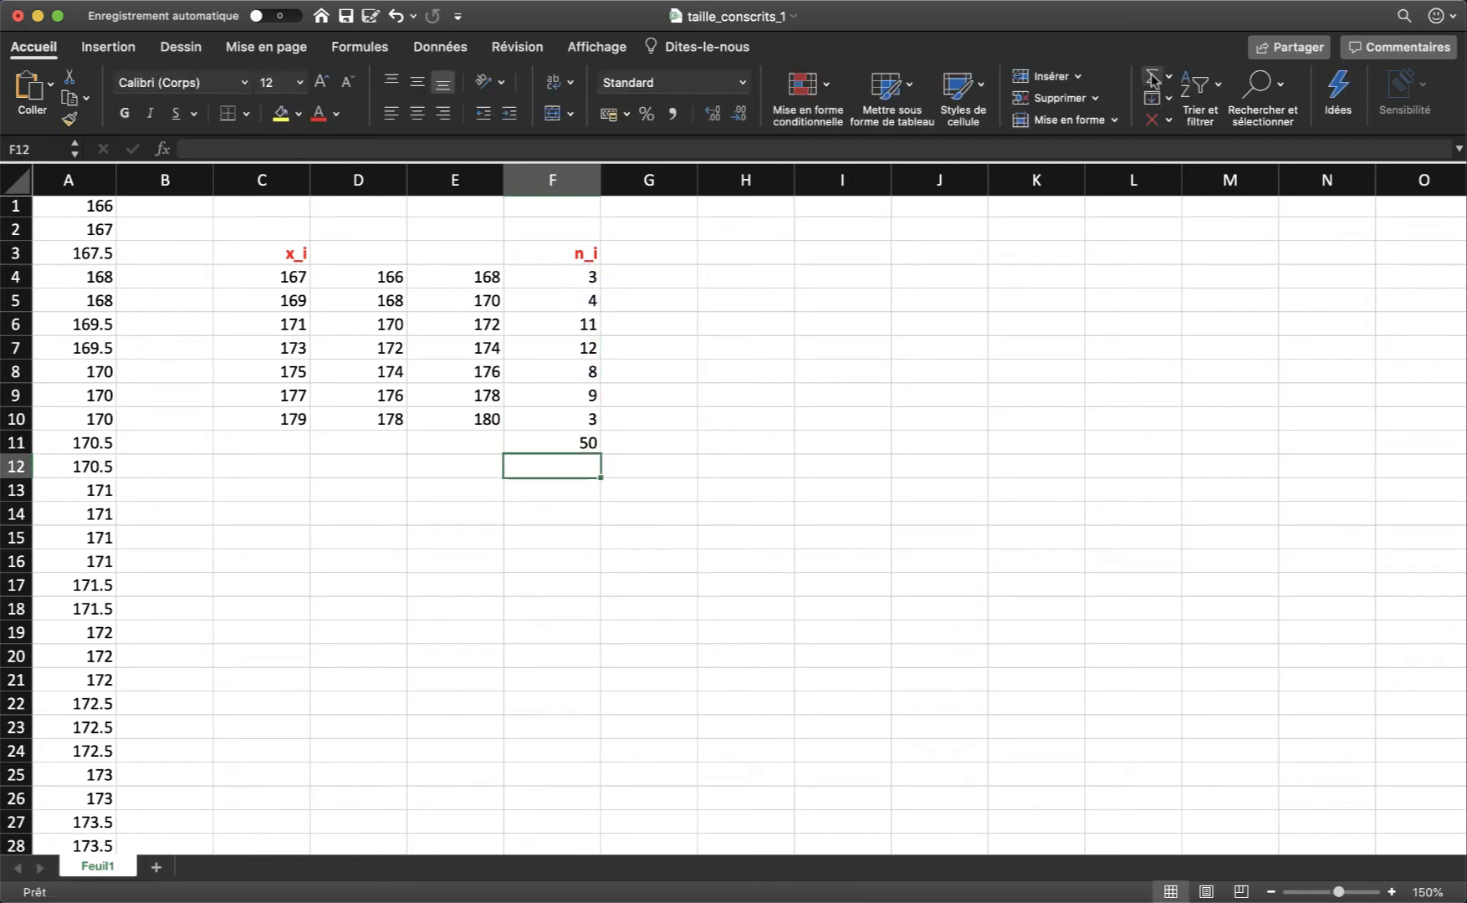
{"action": "left_click", "coordinate": [583, 442]}
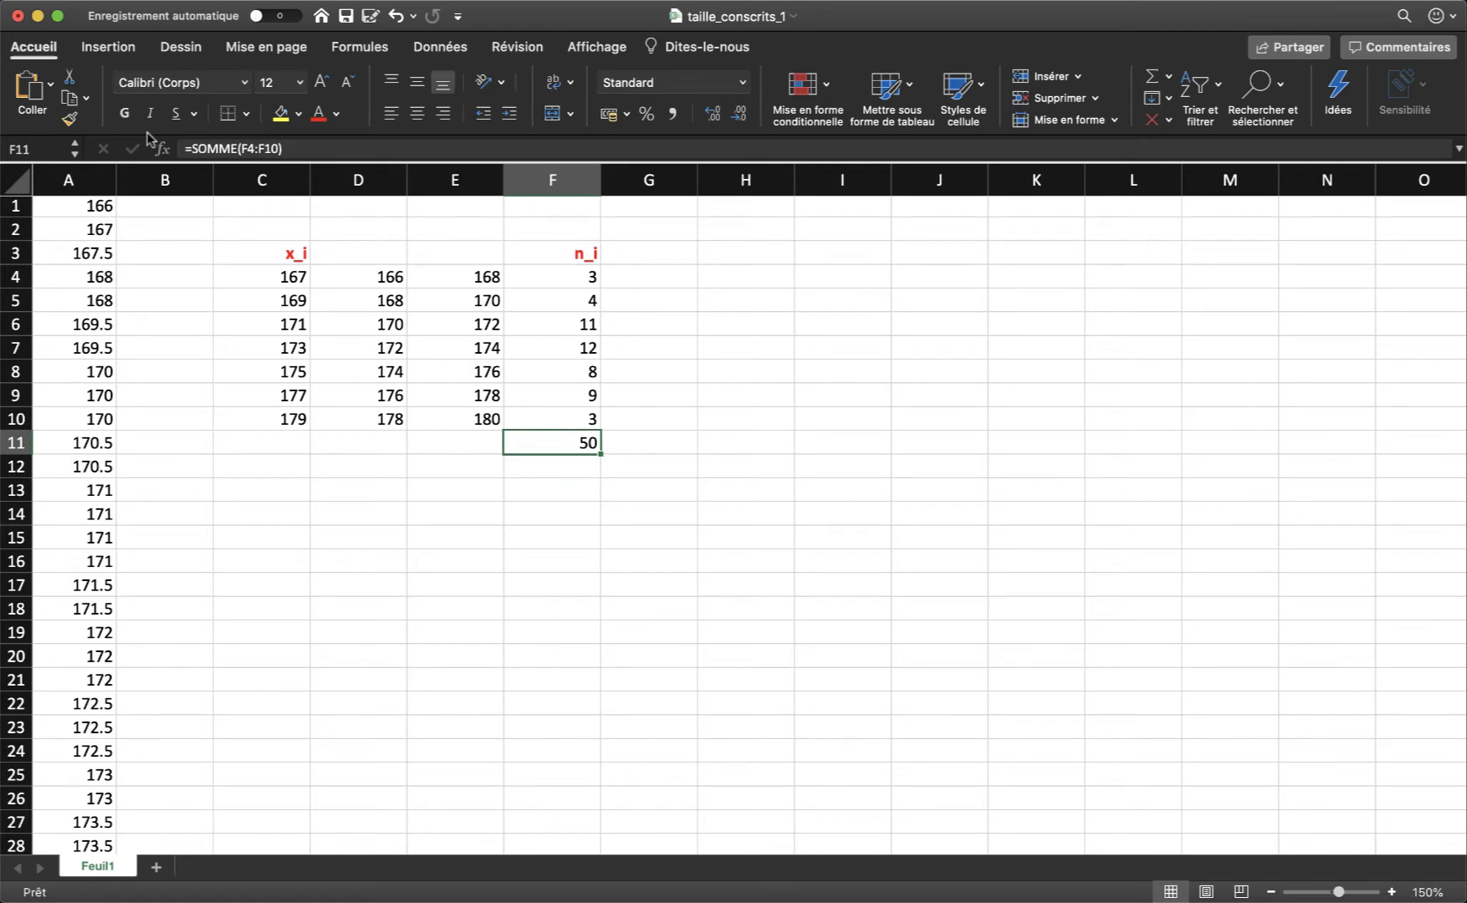
{"action": "left_click", "coordinate": [125, 114]}
Add the column header f_i in G3, formatted red, bold and right-aligned
{"action": "left_click", "coordinate": [659, 251]}
{"action": "type", "text": "f_i"}
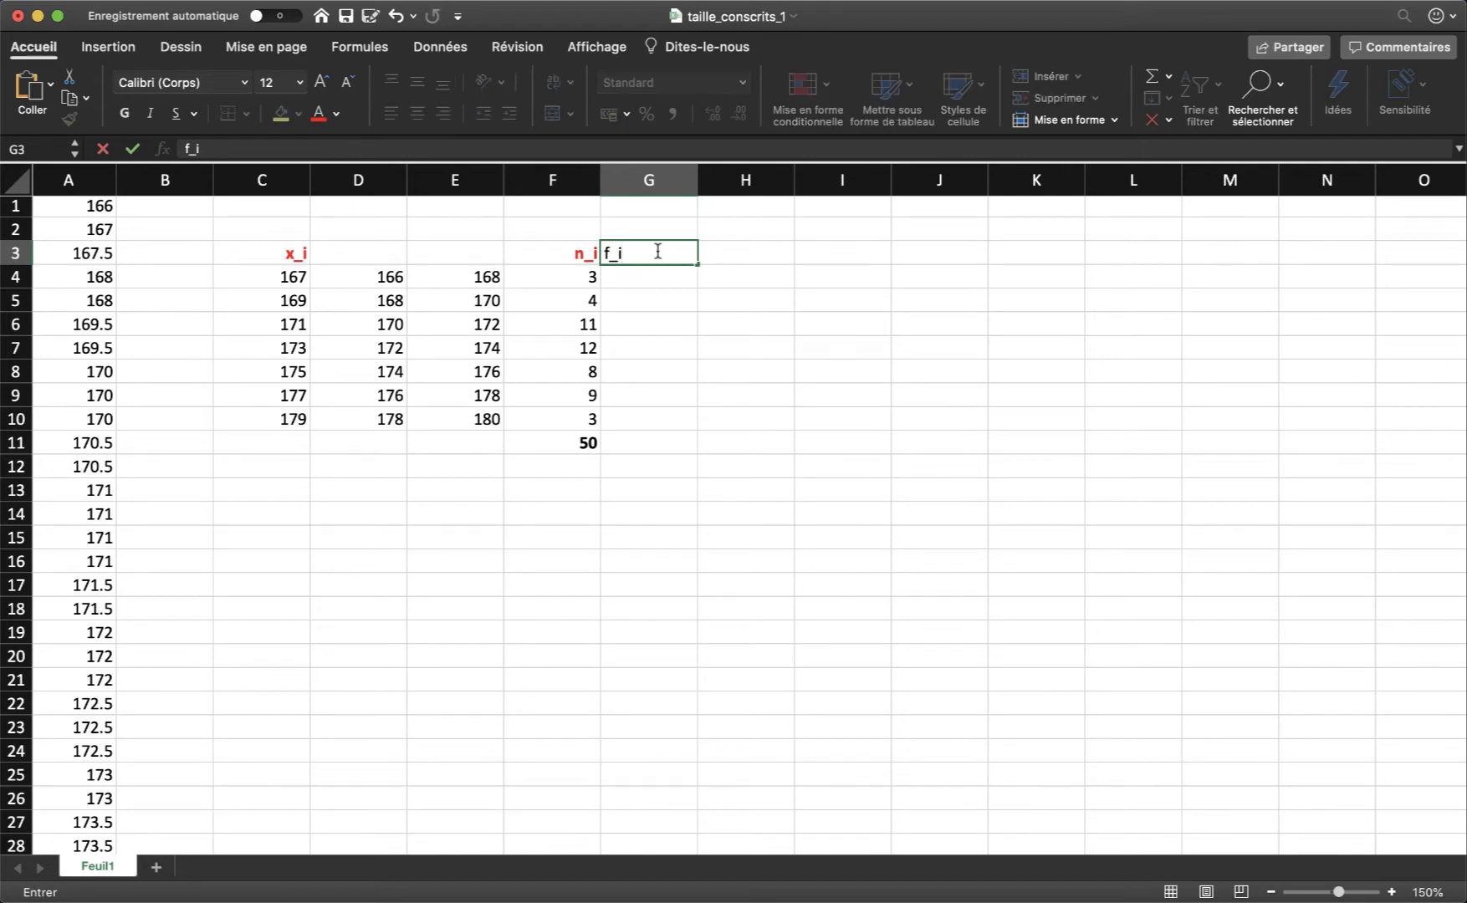
{"action": "key", "text": "Return"}
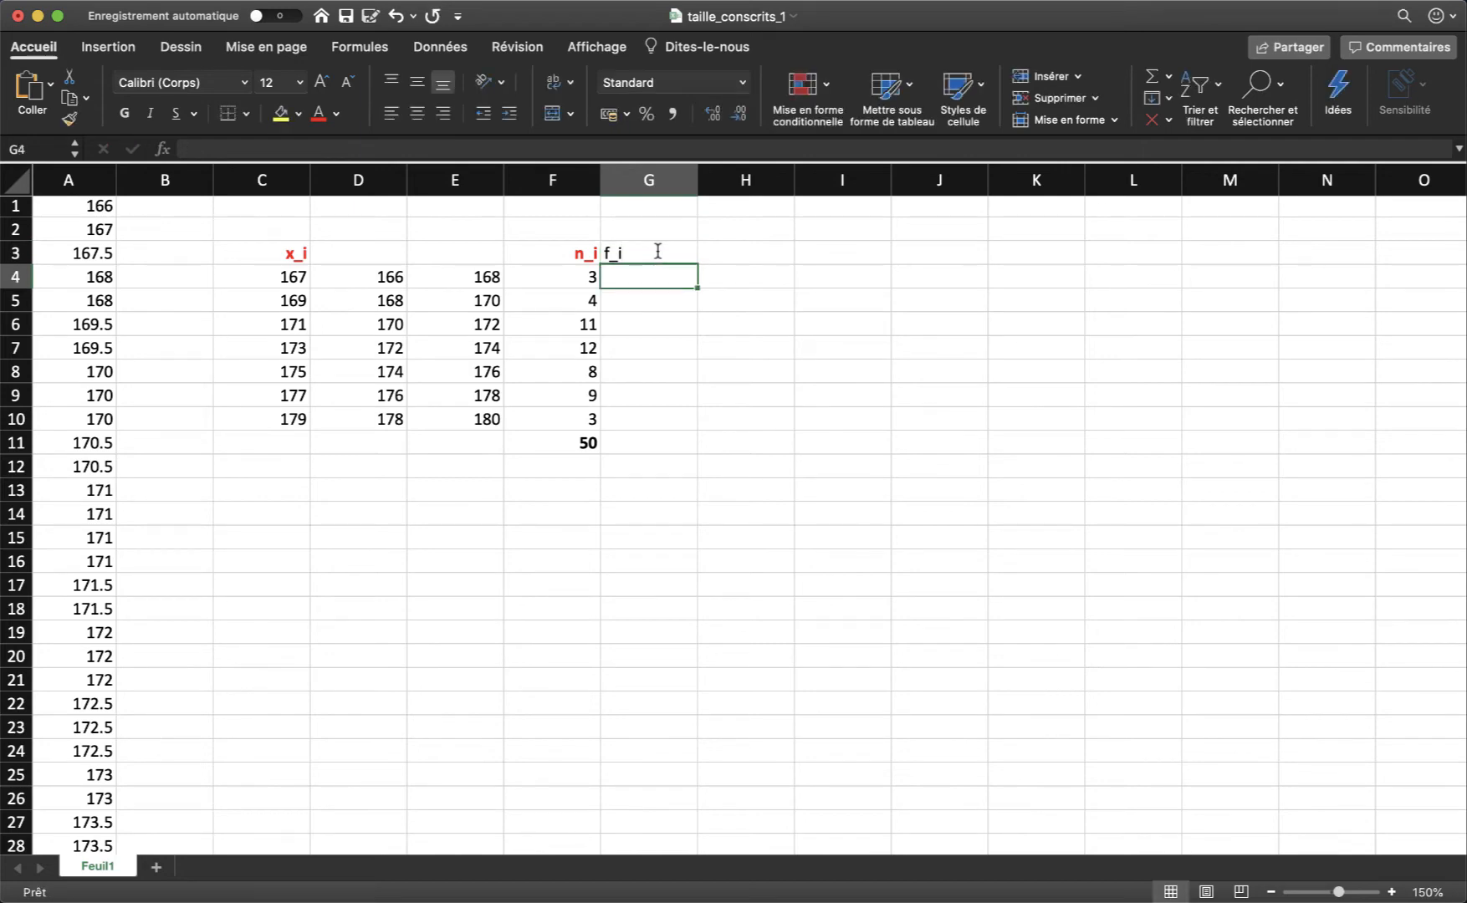
{"action": "left_click", "coordinate": [641, 253]}
{"action": "left_click", "coordinate": [320, 117]}
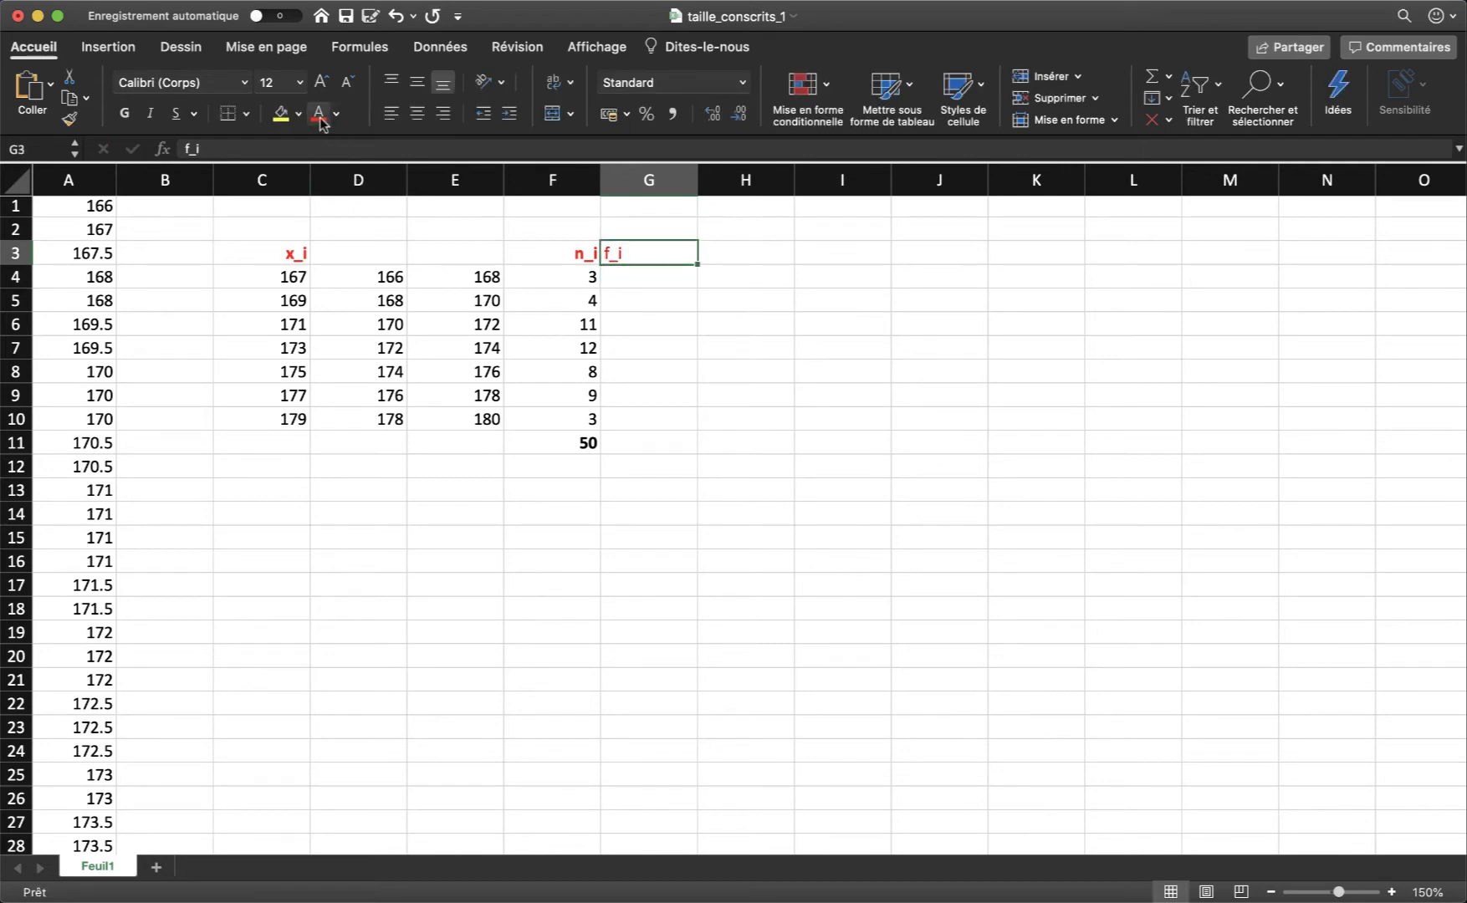
{"action": "left_click", "coordinate": [124, 115]}
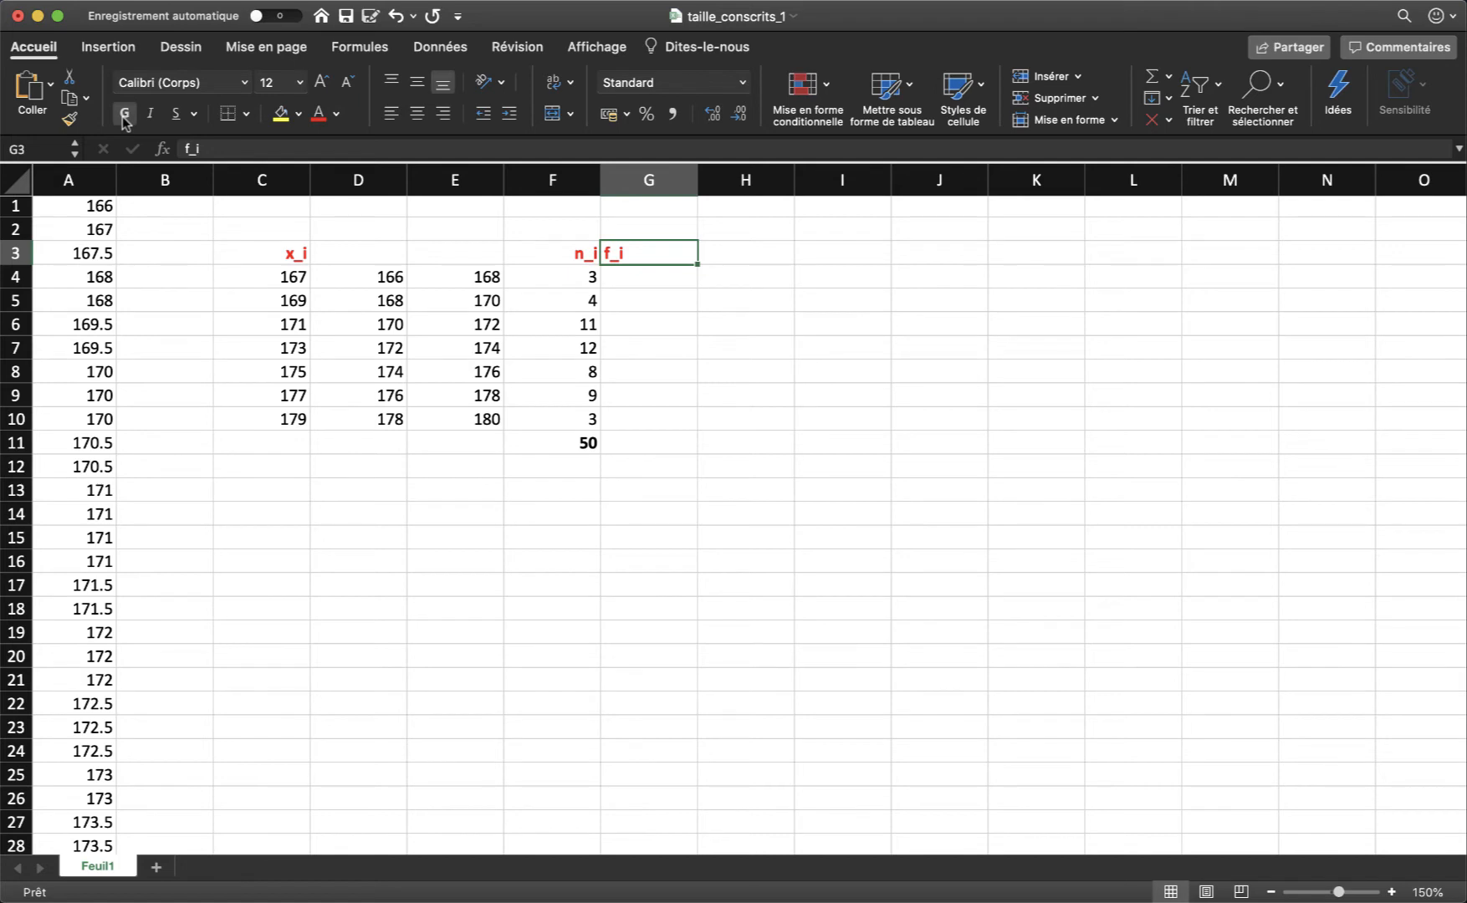
{"action": "left_click", "coordinate": [443, 114]}
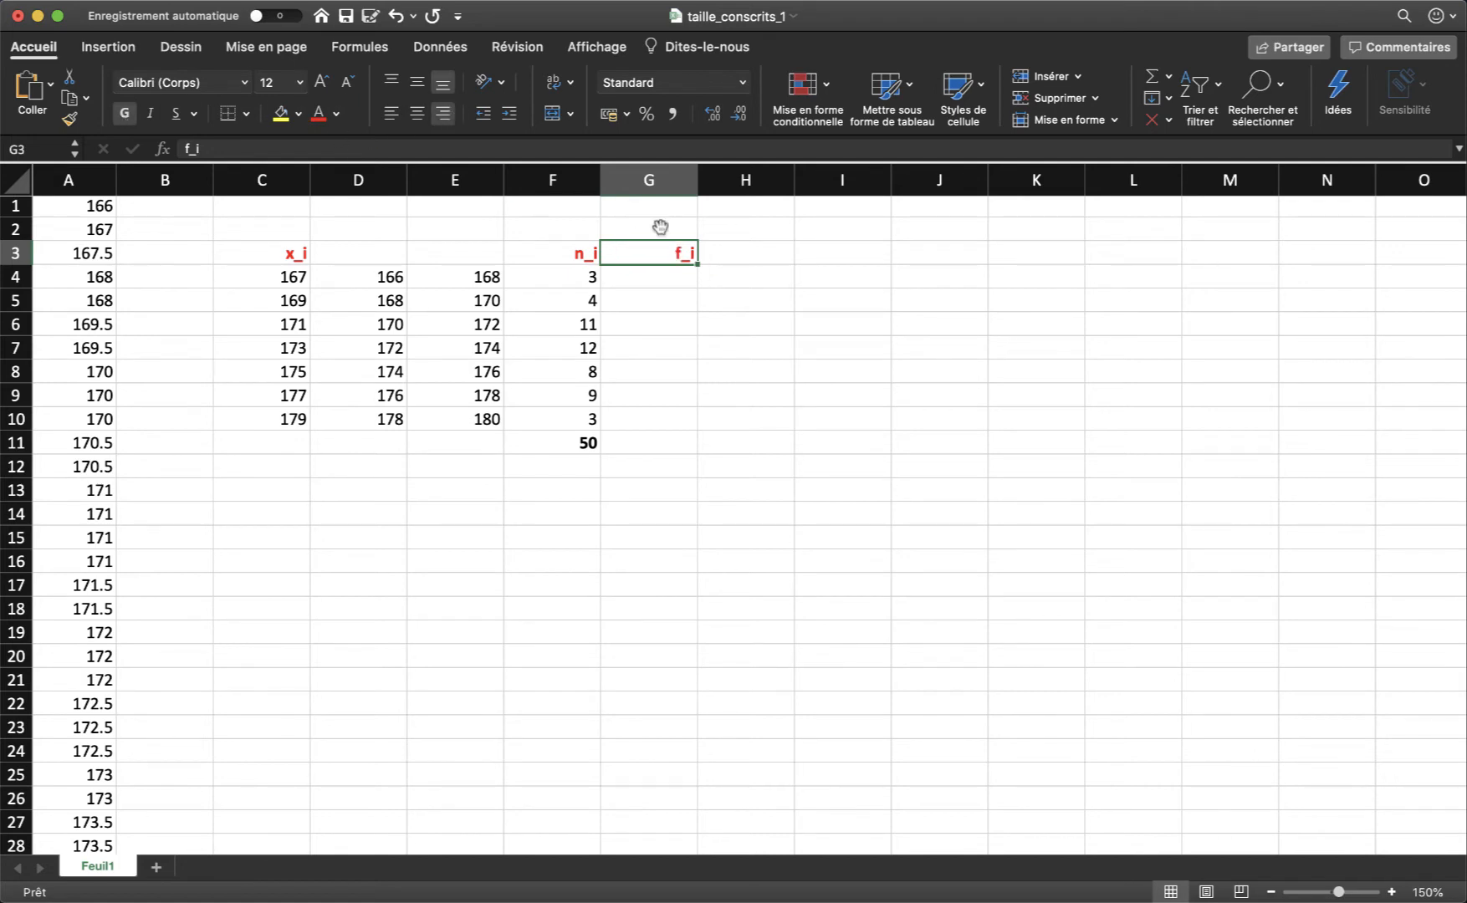
Compute the relative frequency in G4 with =F4/F$11 and copy the formula down to G10
{"action": "left_click", "coordinate": [669, 277]}
{"action": "type", "text": "="}
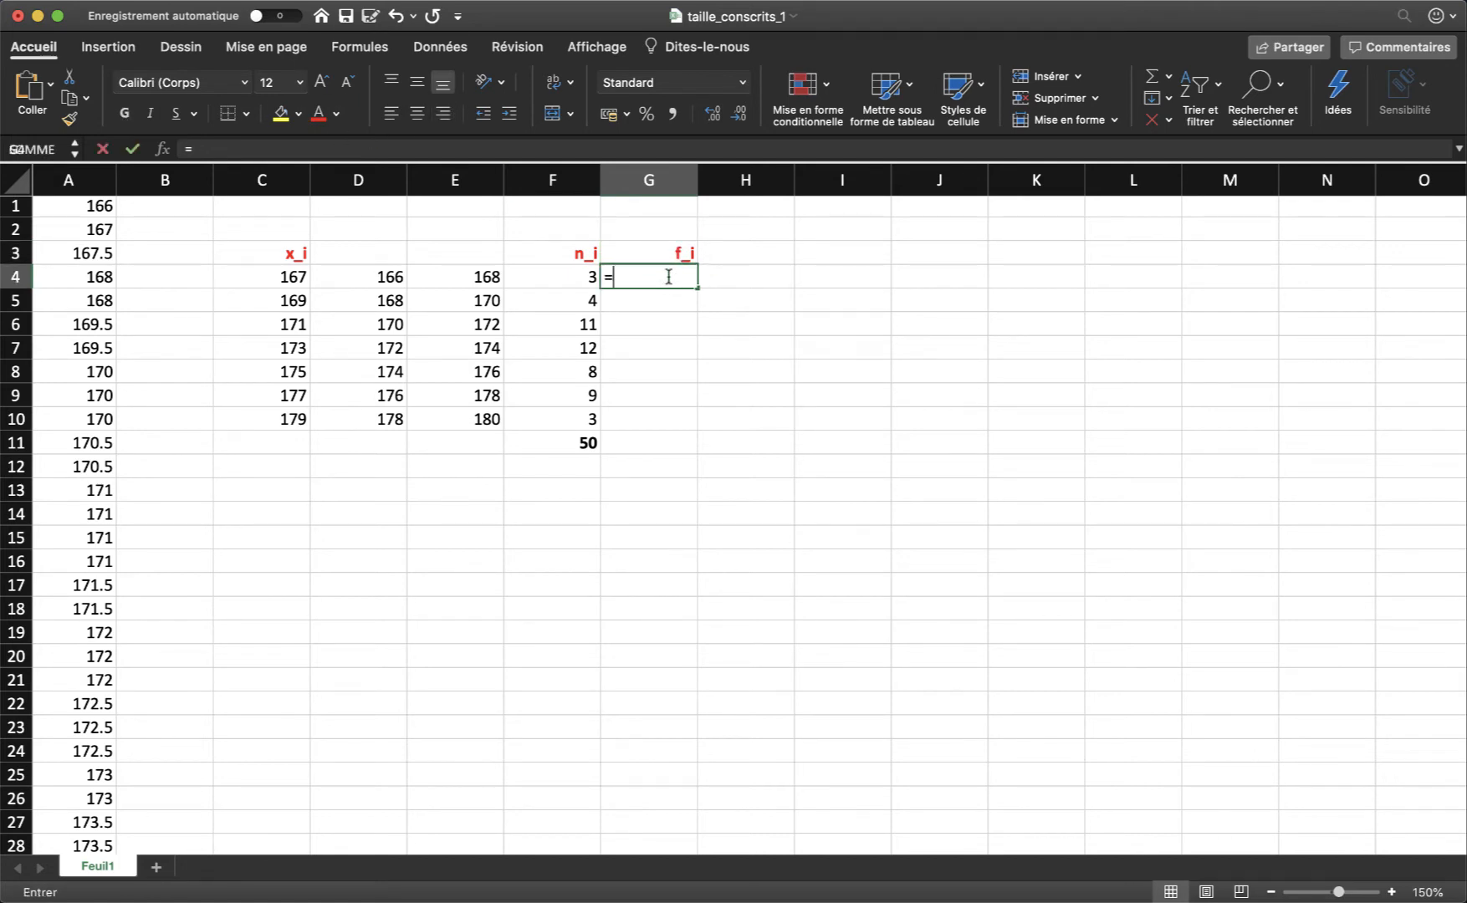
{"action": "left_click", "coordinate": [575, 276]}
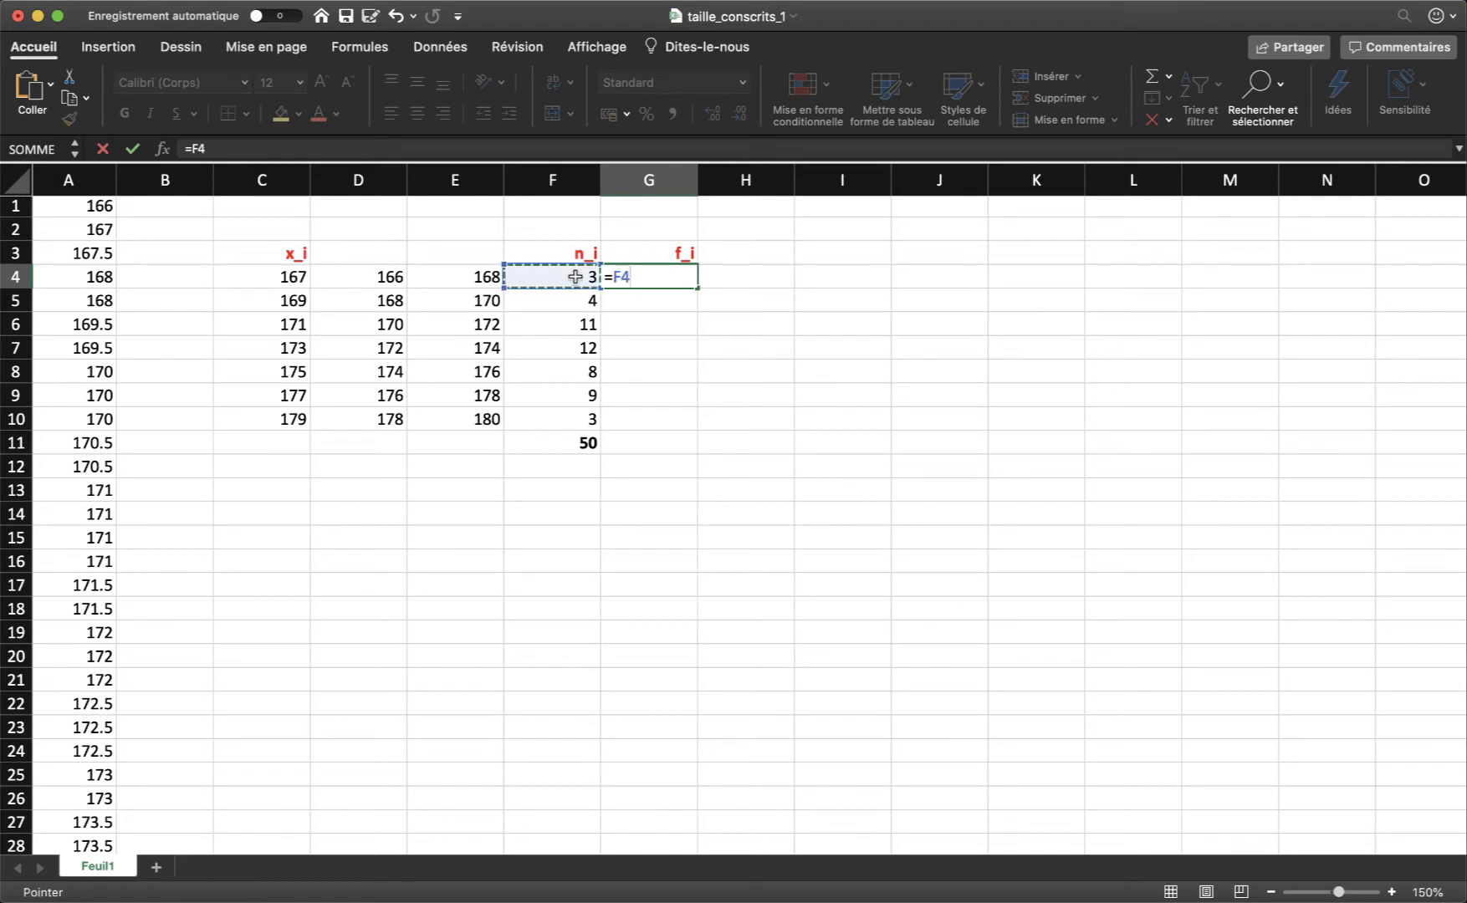
{"action": "type", "text": "/"}
{"action": "left_click", "coordinate": [584, 443]}
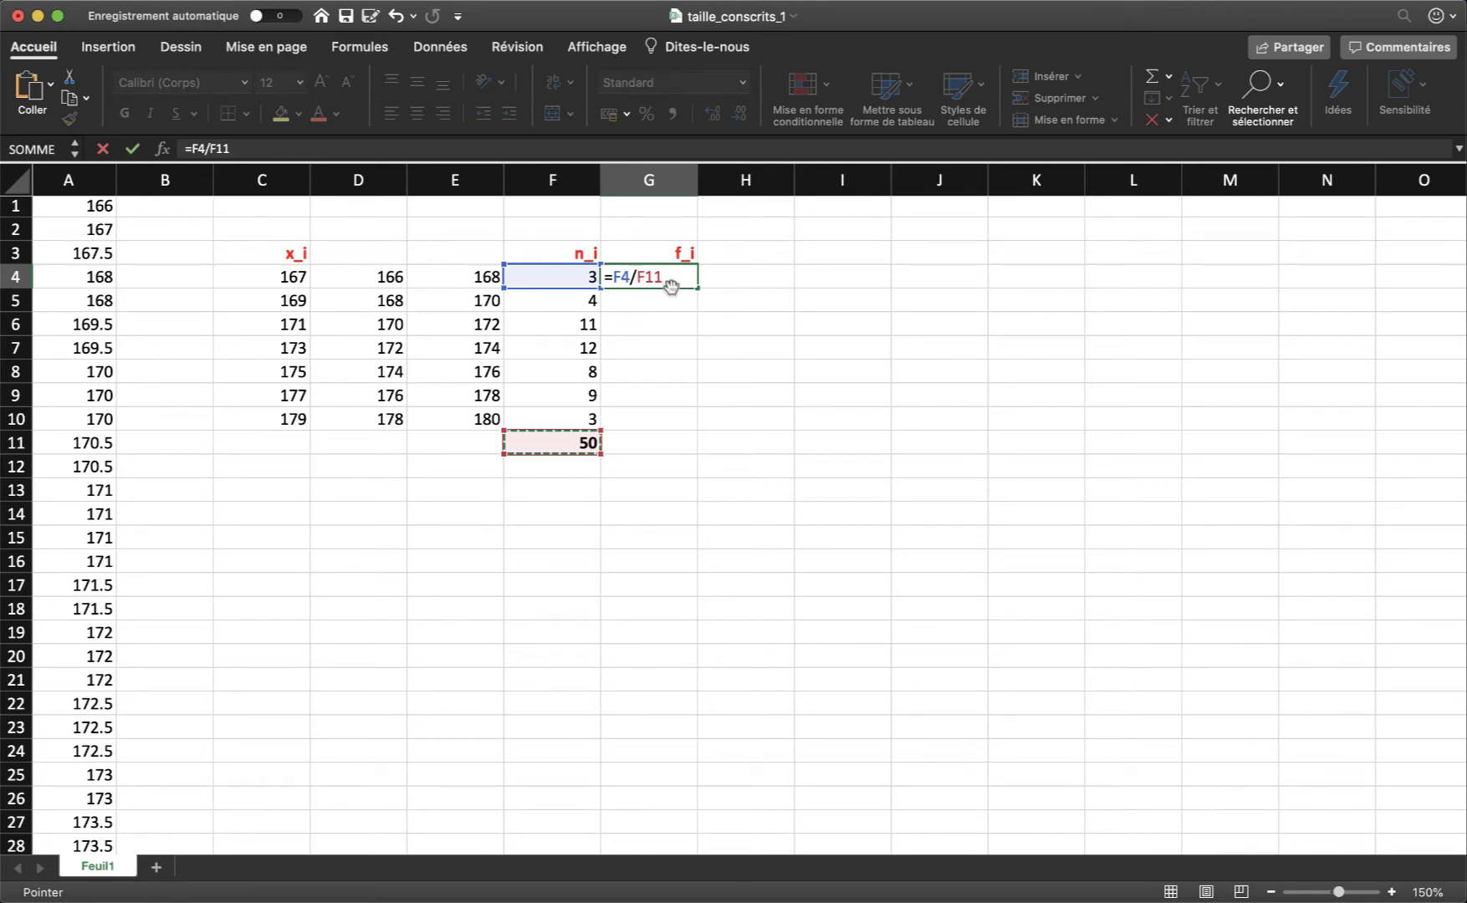
{"action": "key", "text": "F4"}
{"action": "key", "text": "F4"}
{"action": "key", "text": "Return"}
{"action": "left_click", "coordinate": [671, 284]}
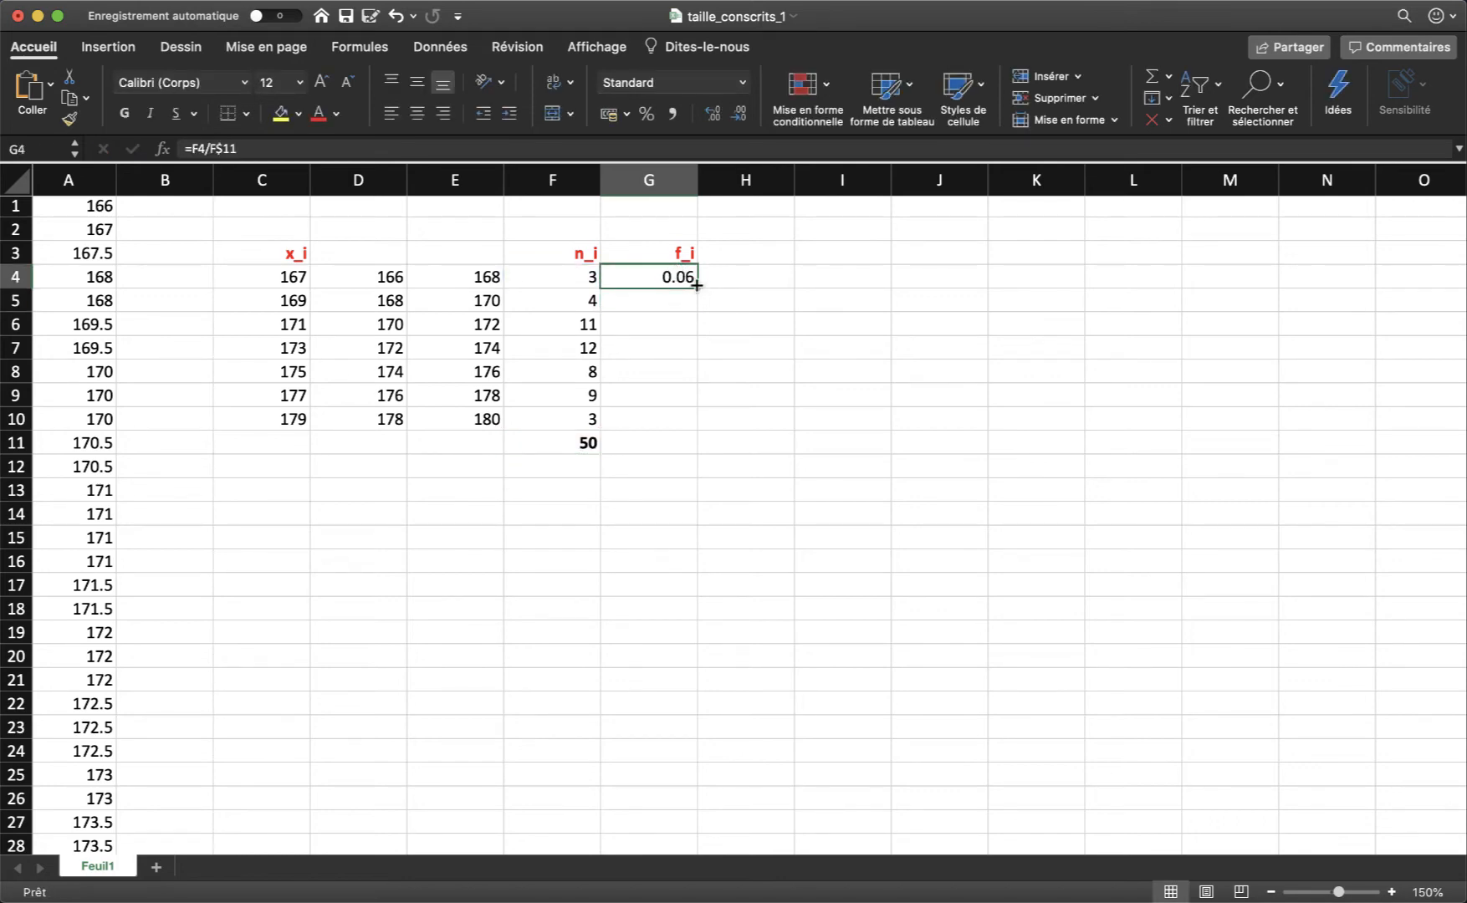
{"action": "left_click_drag", "start_coordinate": [697, 285], "coordinate": [687, 423]}
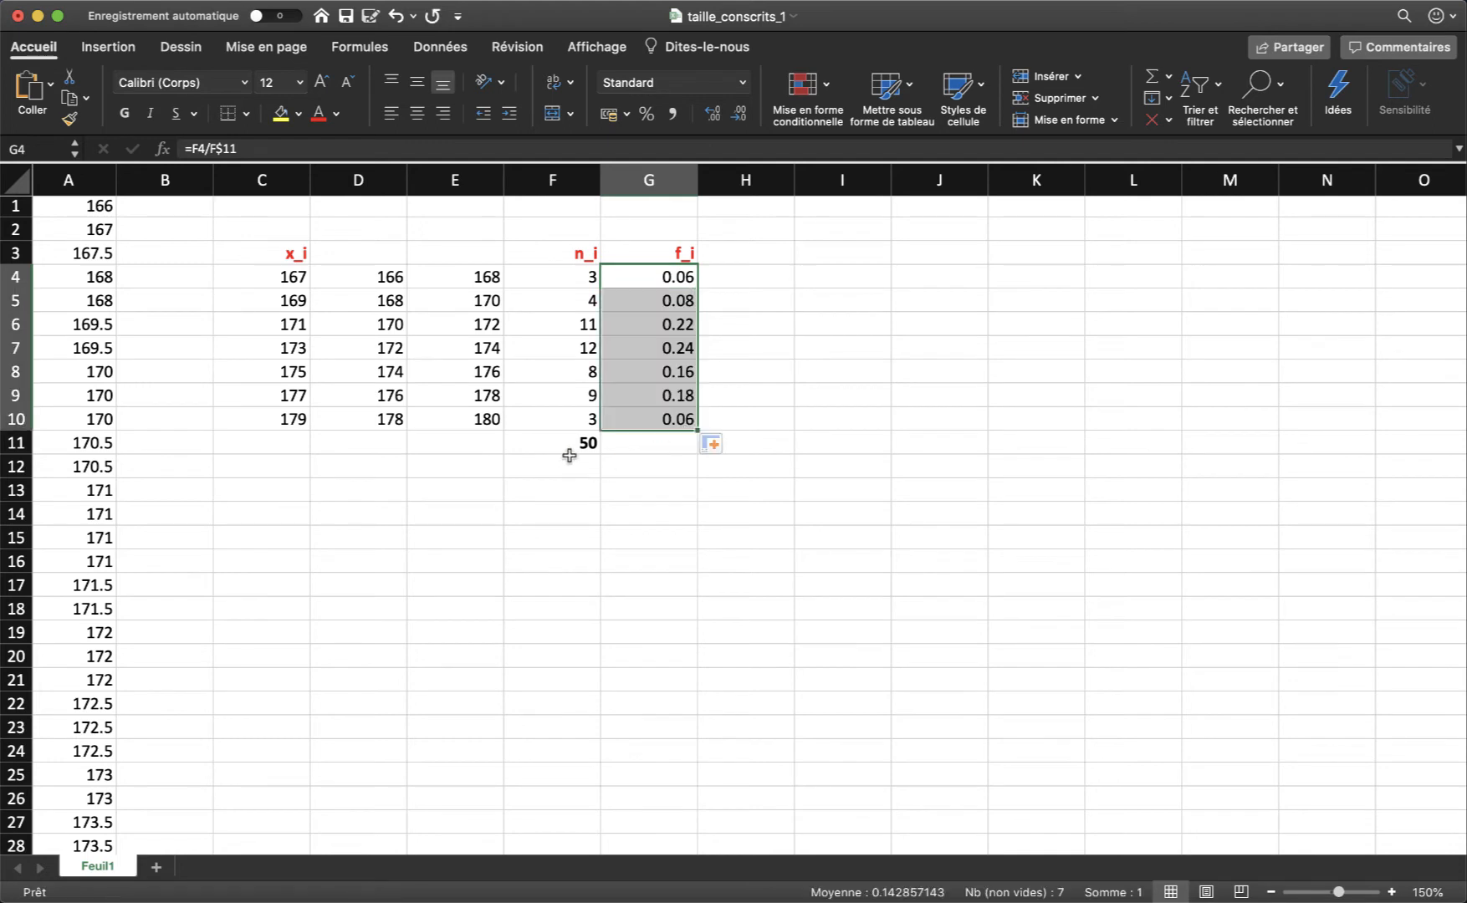
Inspect the cell references of the copied frequency formula in G8, leaving it unedited
{"action": "left_click", "coordinate": [669, 372]}
{"action": "double_click", "coordinate": [669, 373]}
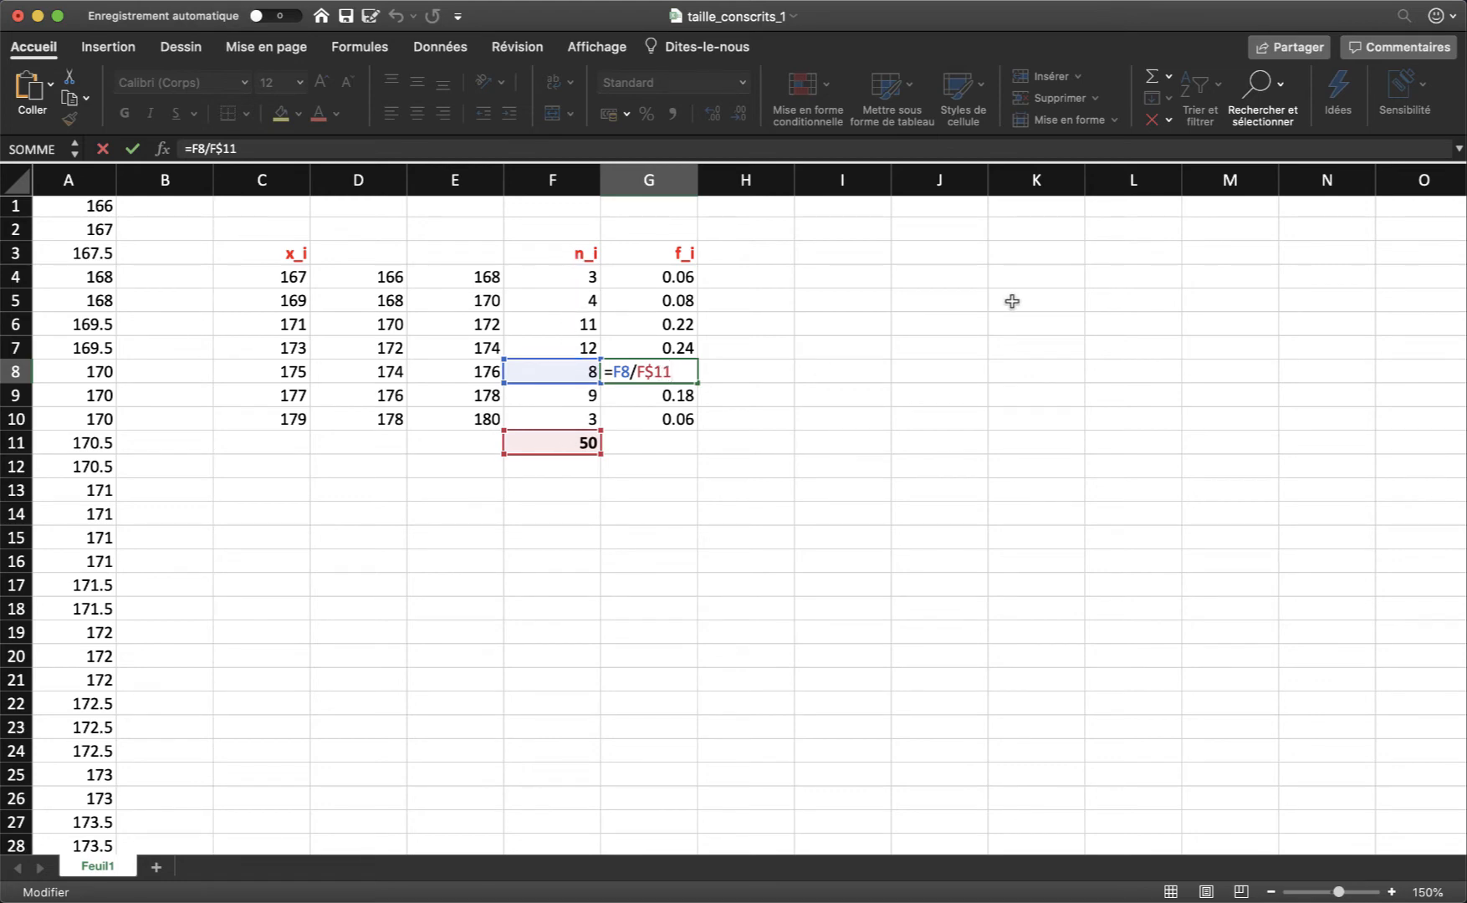
{"action": "key", "text": "Escape"}
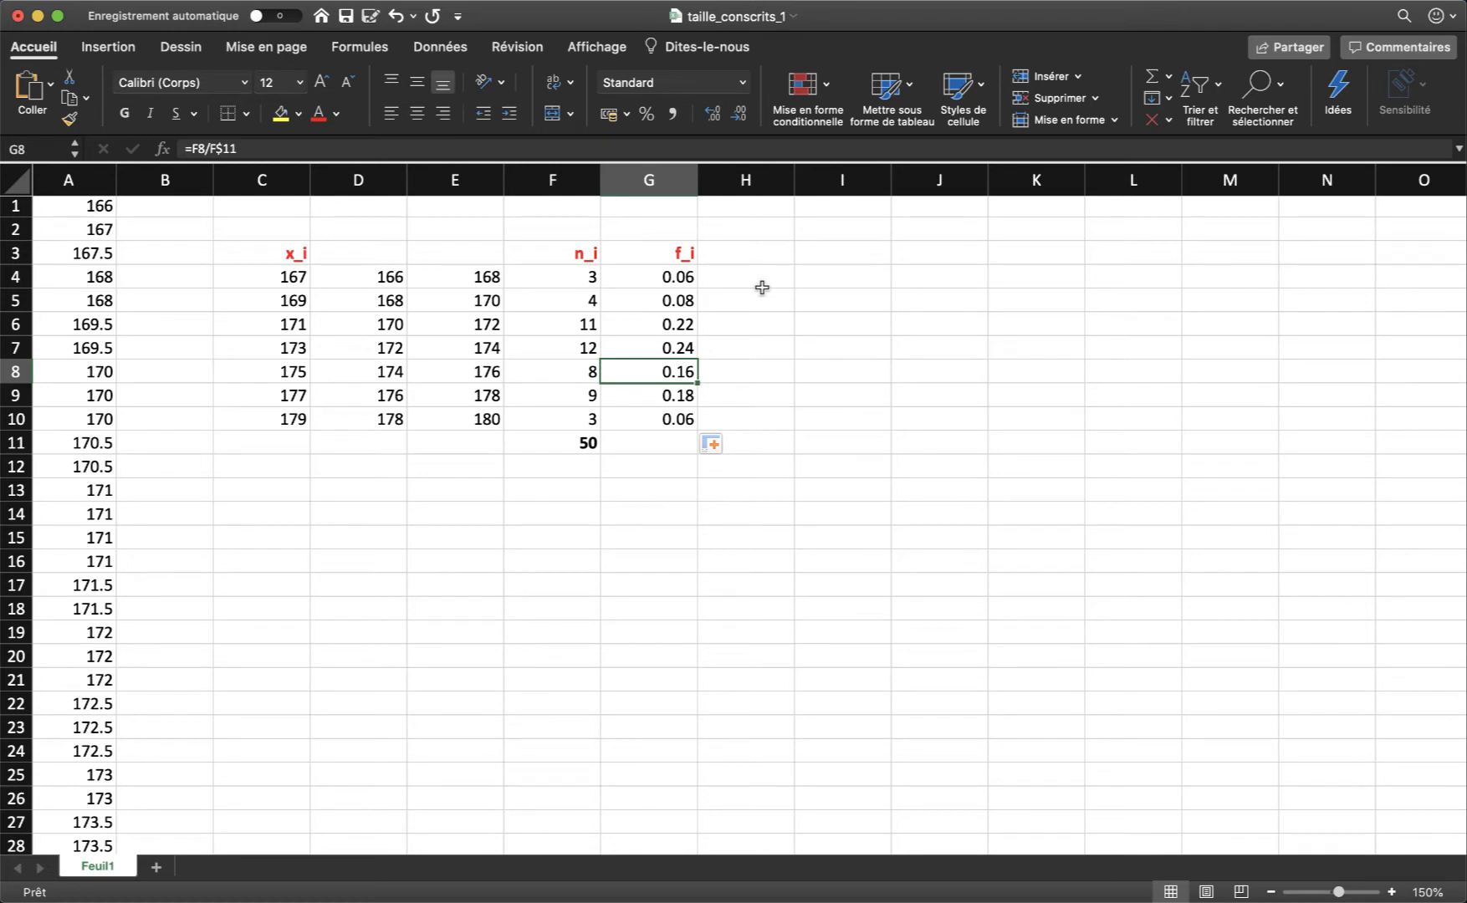
Add the column header "f_i * x_i" in H3
{"action": "left_click", "coordinate": [756, 252]}
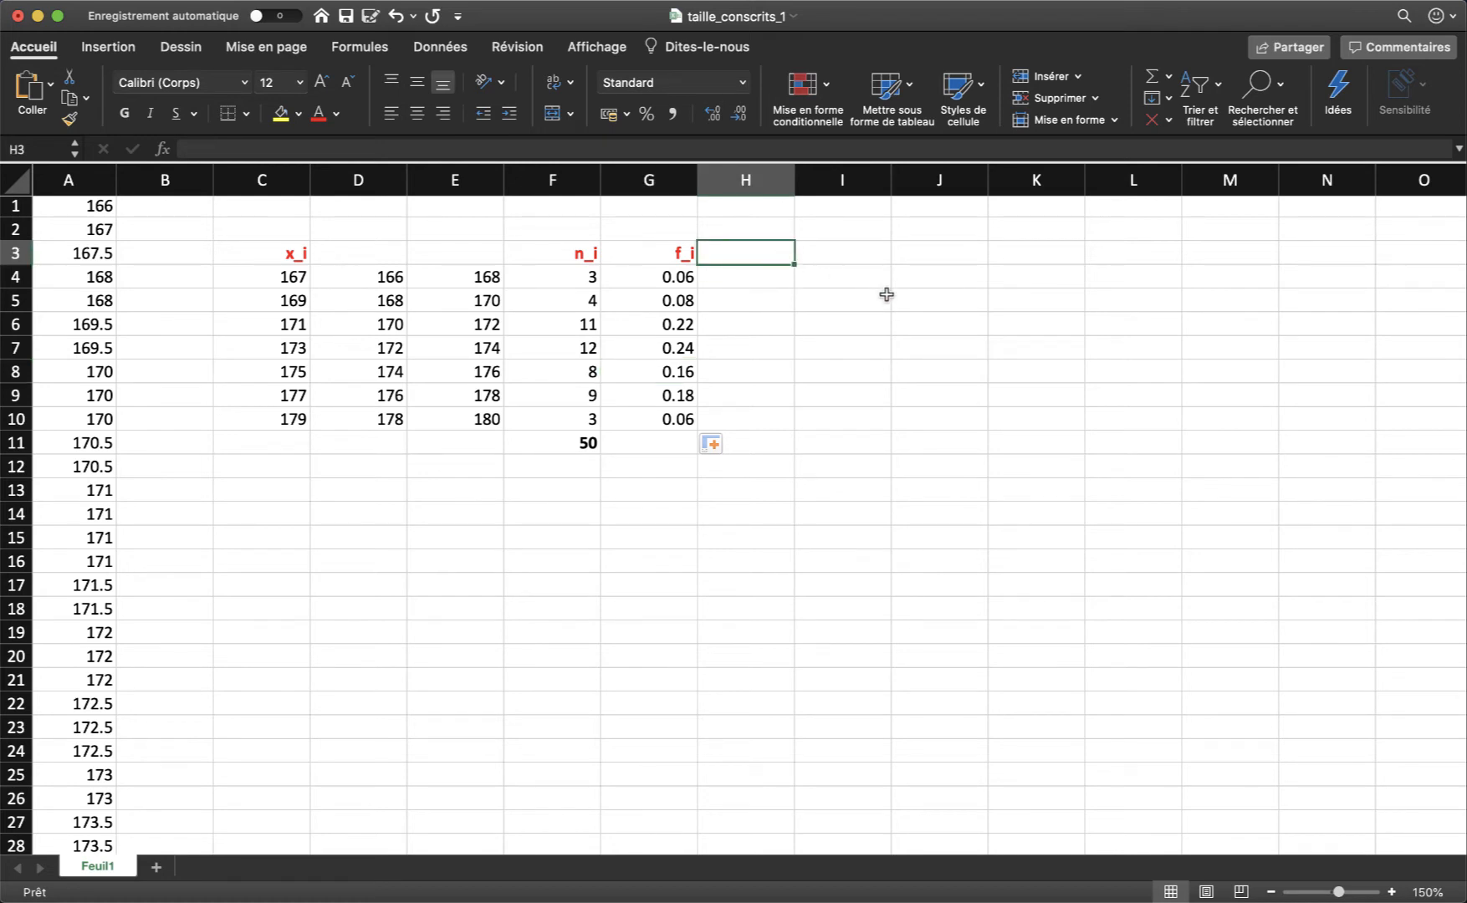
{"action": "type", "text": "f_i *"}
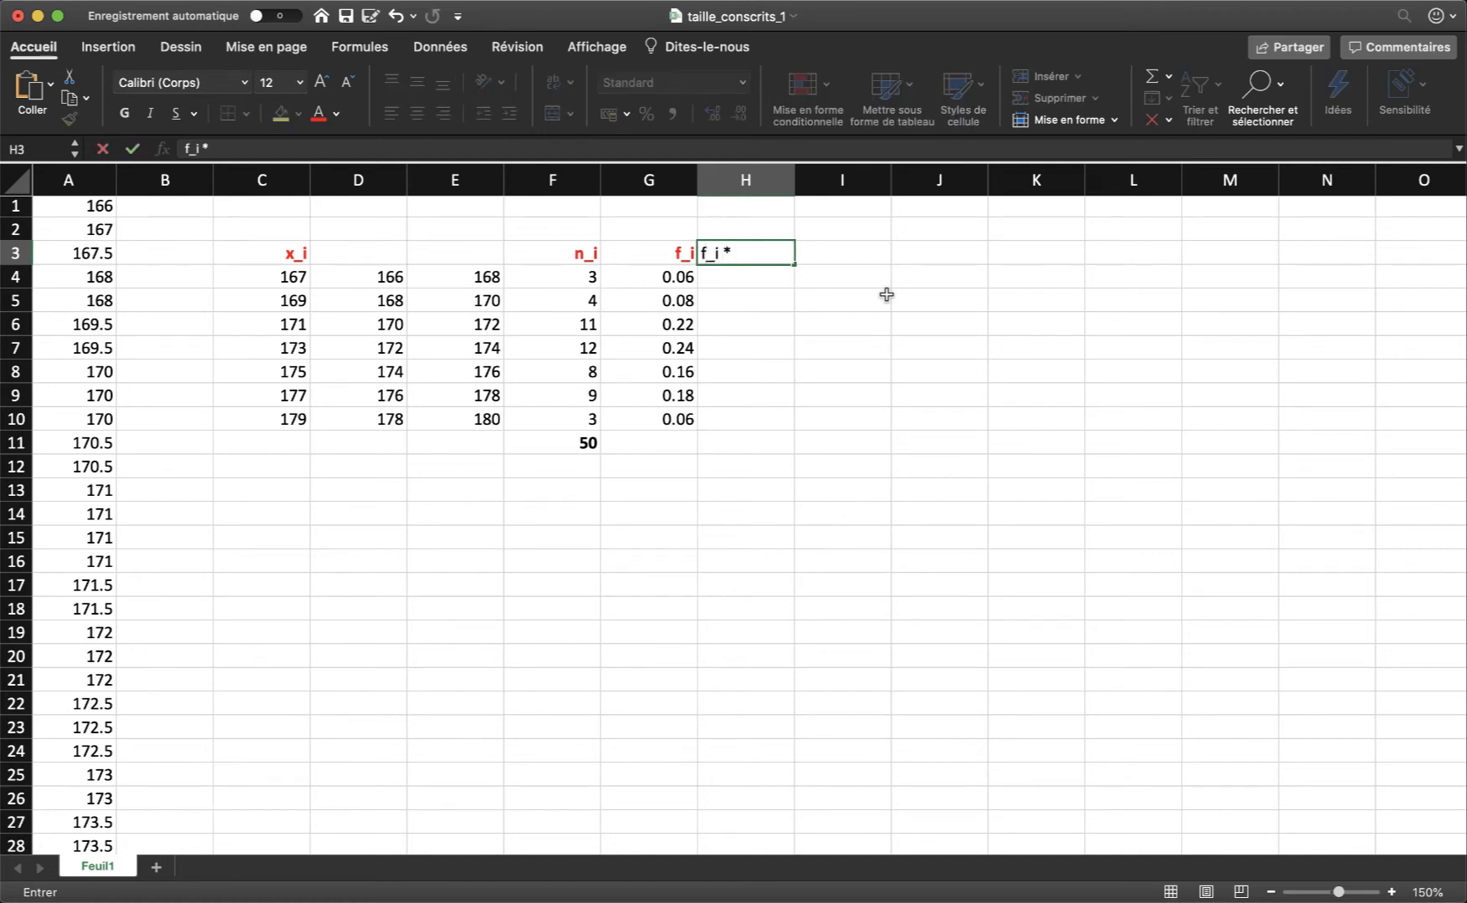
{"action": "type", "text": " x_i"}
{"action": "key", "text": "Return"}
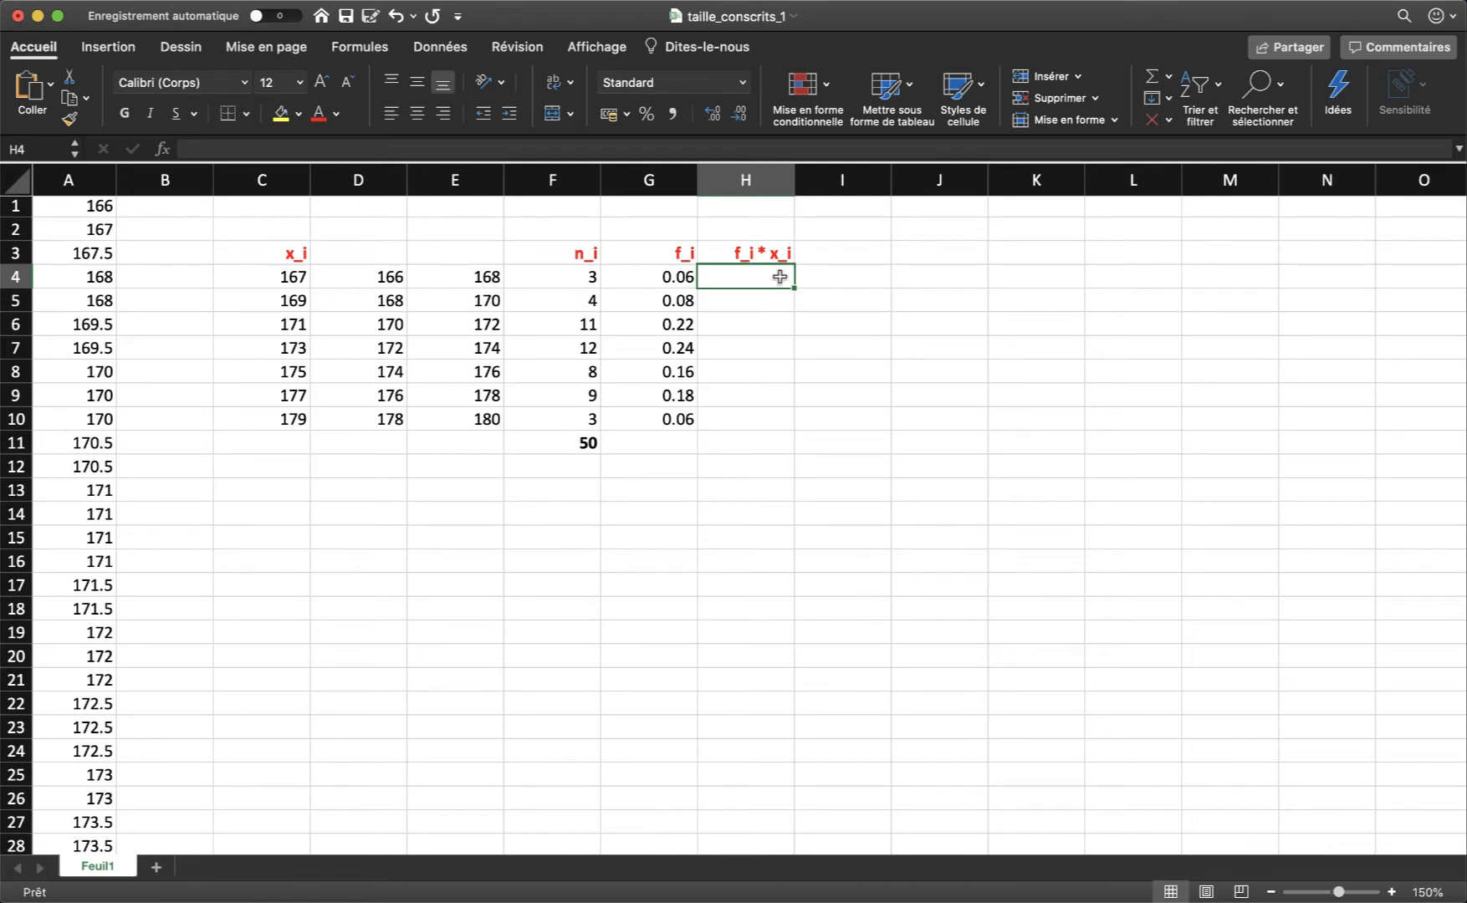
Compute the product of frequency and midpoint in H4 with =G4*C4 and copy the formula down to H10
{"action": "type", "text": "="}
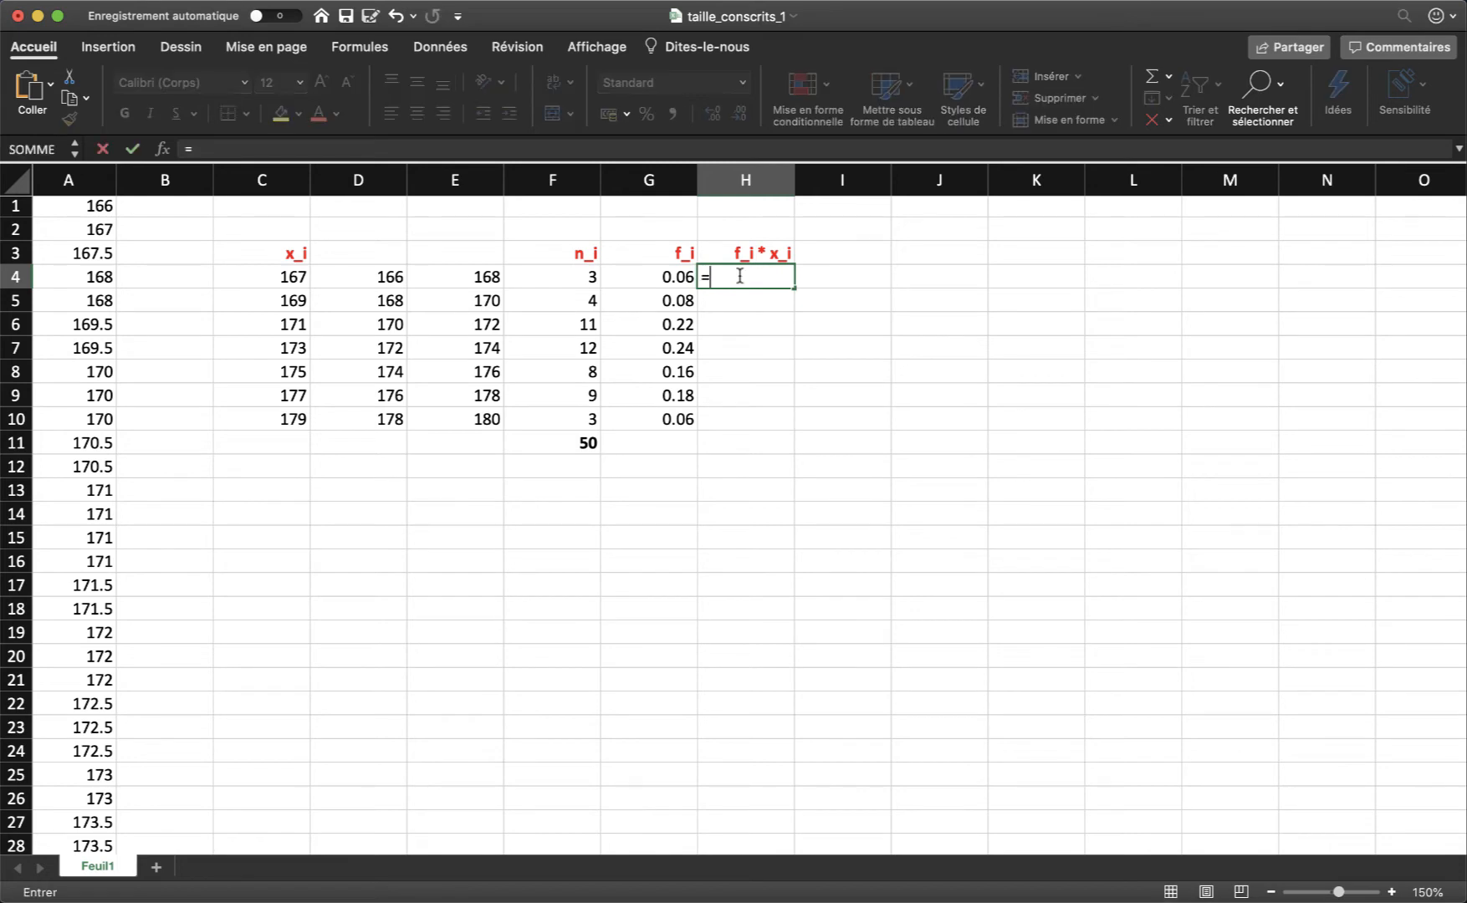
{"action": "left_click", "coordinate": [664, 275]}
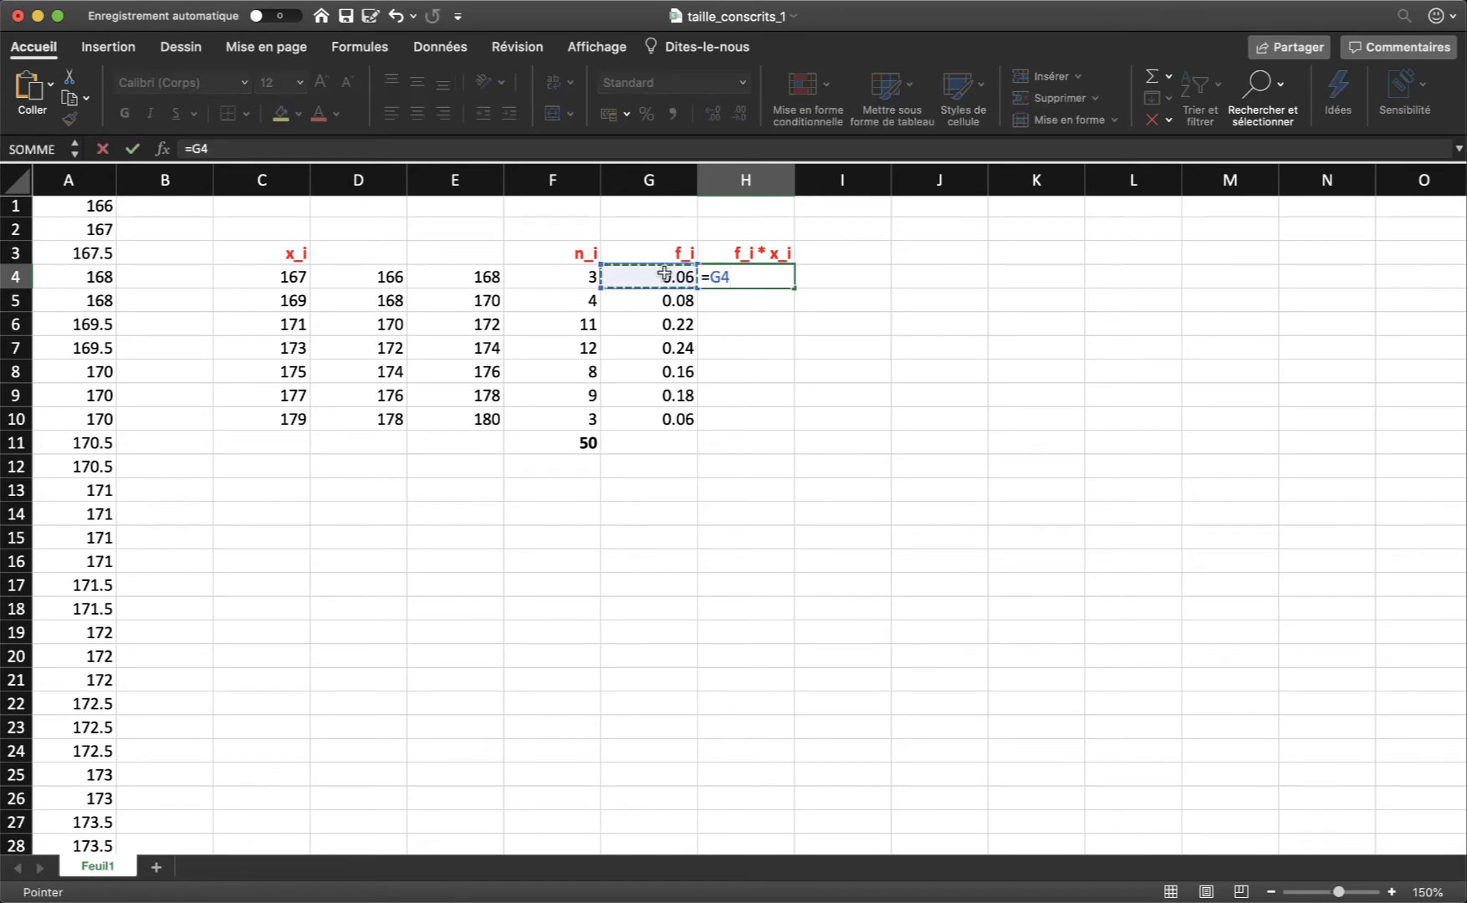
{"action": "type", "text": "*"}
{"action": "left_click", "coordinate": [301, 279]}
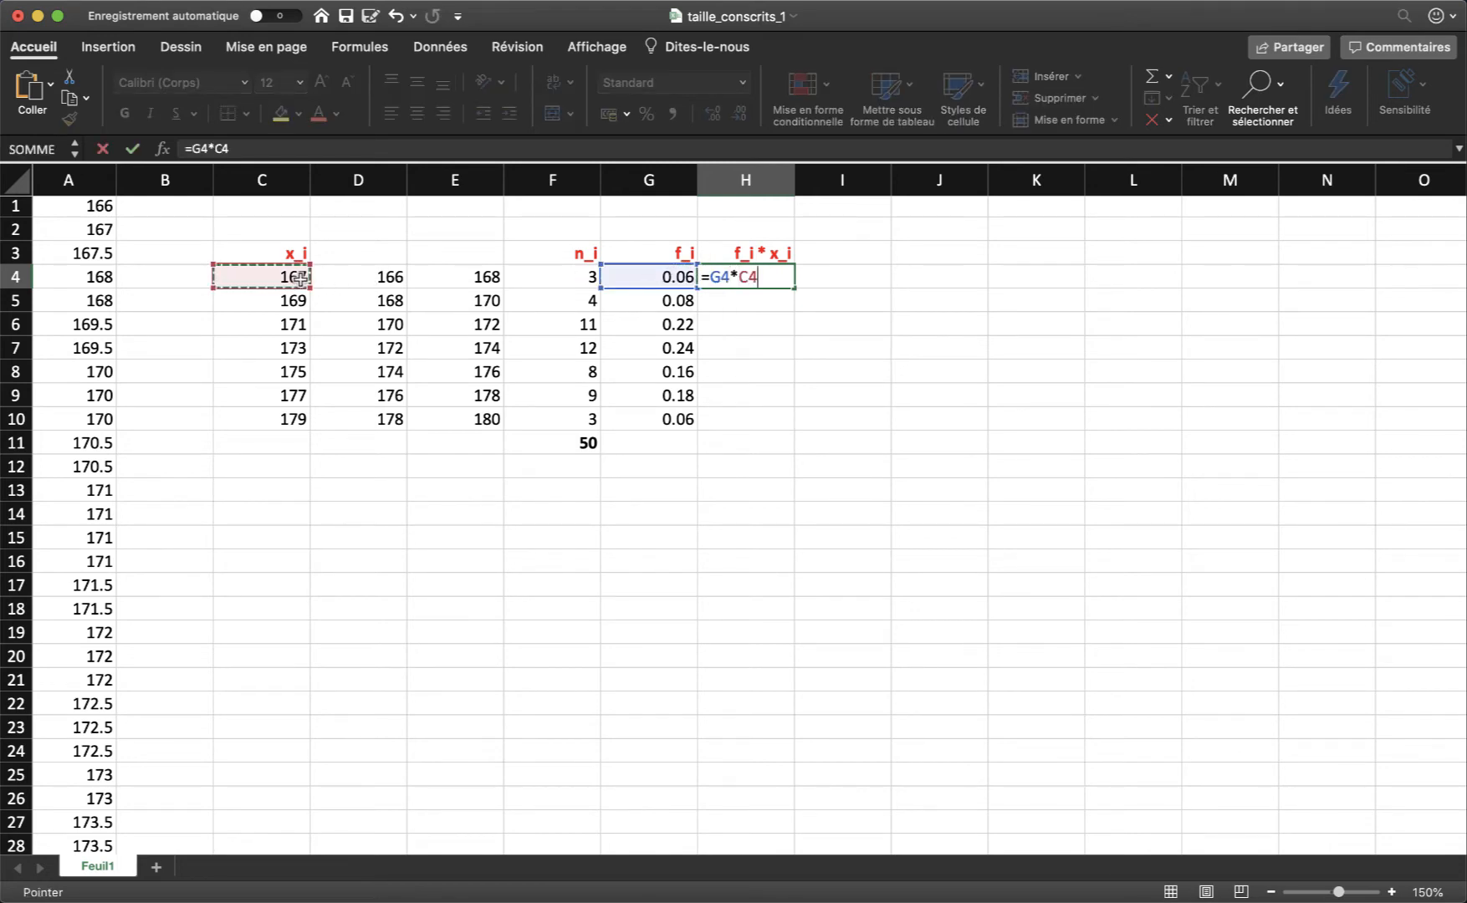
{"action": "key", "text": "Return"}
{"action": "left_click", "coordinate": [774, 271]}
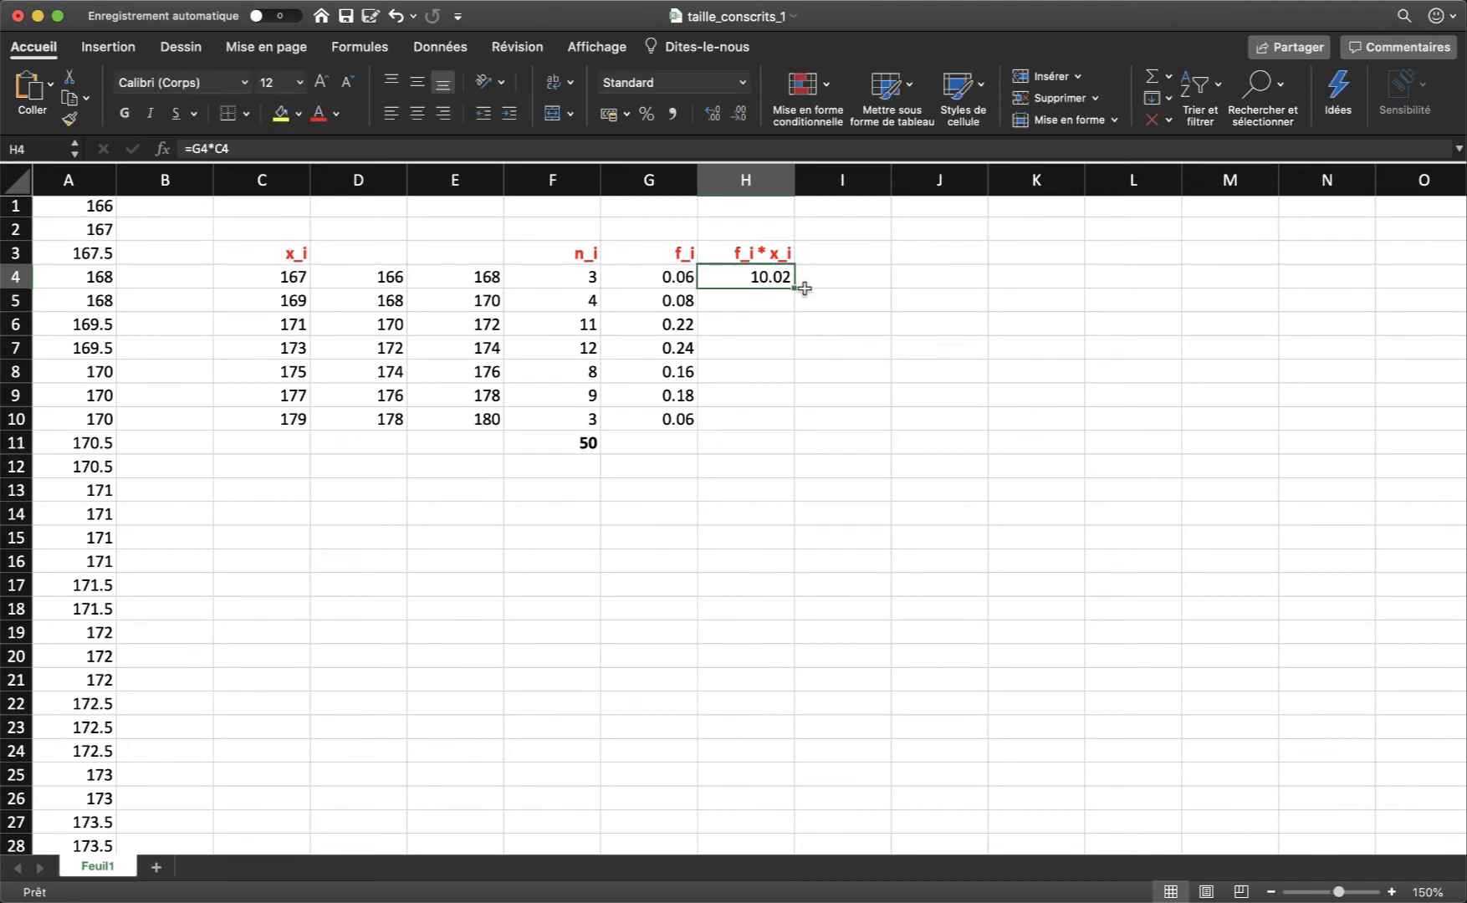
{"action": "double_click", "coordinate": [793, 287]}
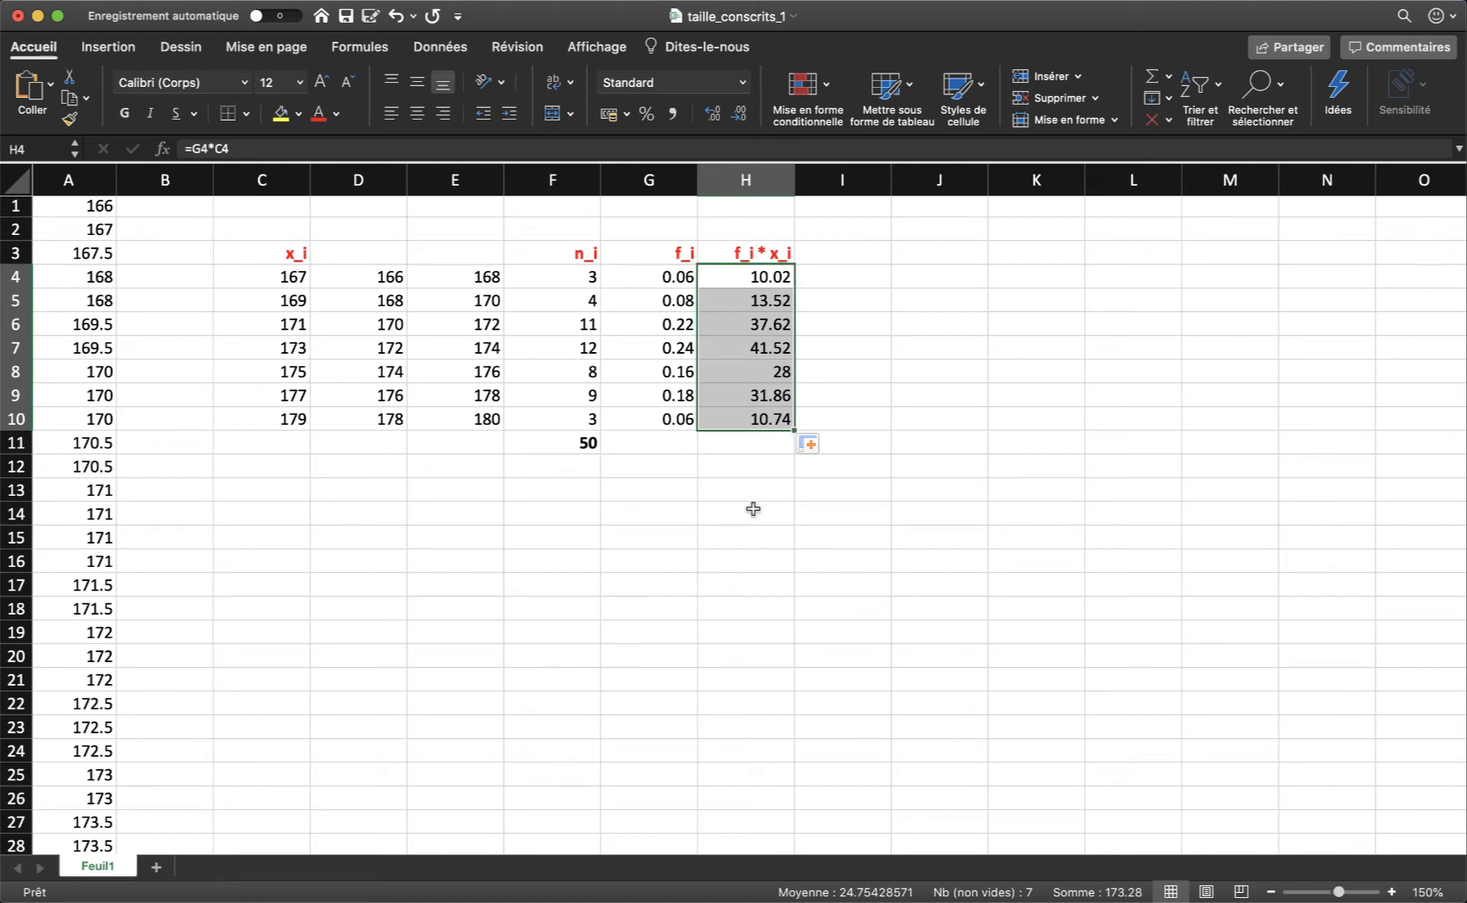
Total the f_i * x_i products in H11 with =SOMME(H4:H10) and make the total bold
{"action": "left_click", "coordinate": [763, 448]}
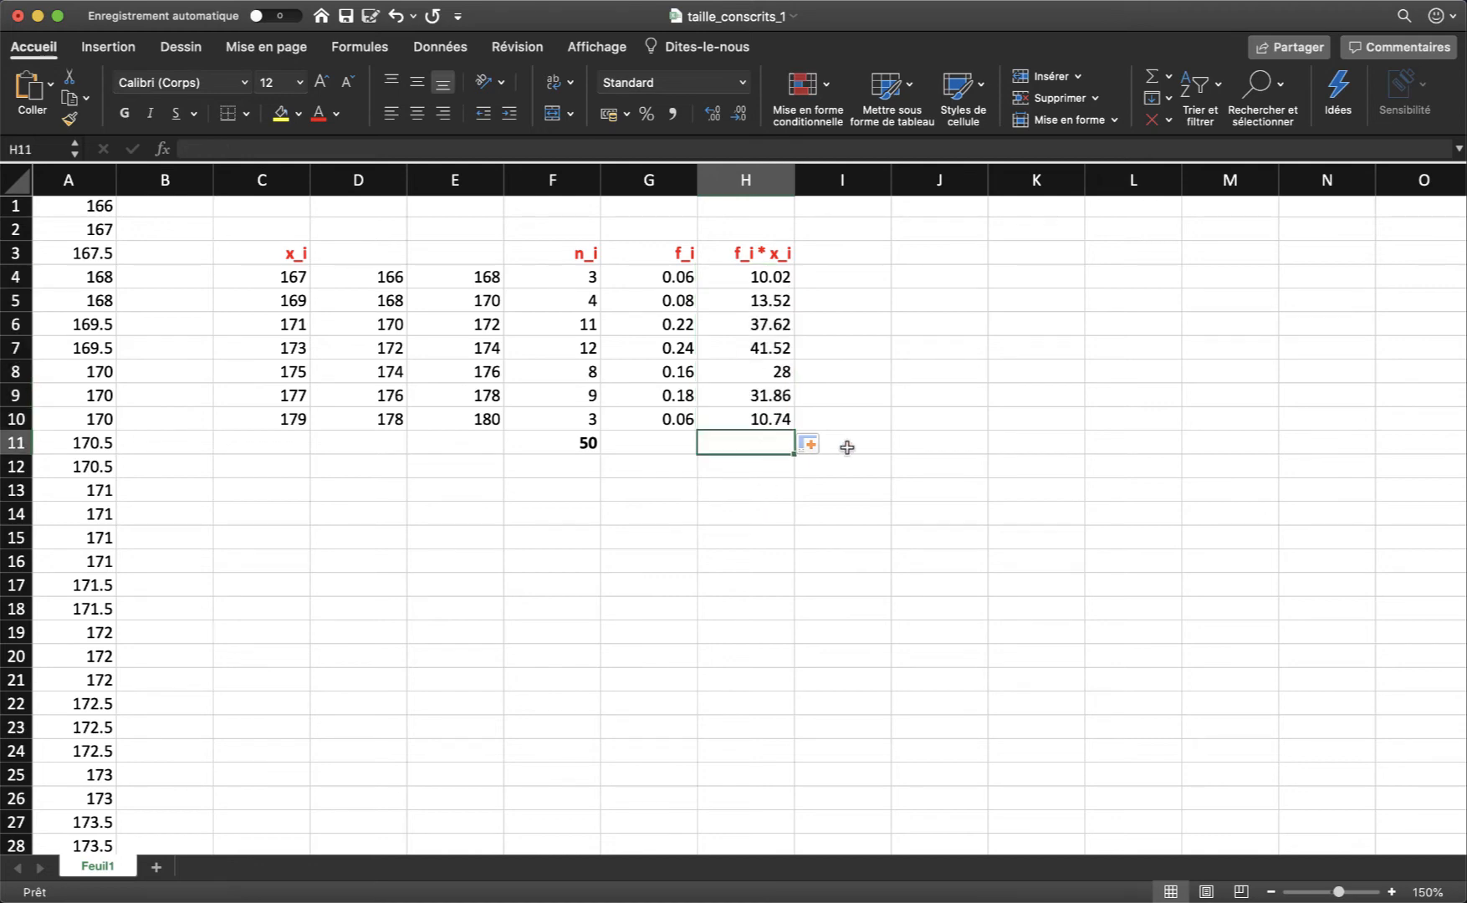
{"action": "left_click", "coordinate": [1153, 77]}
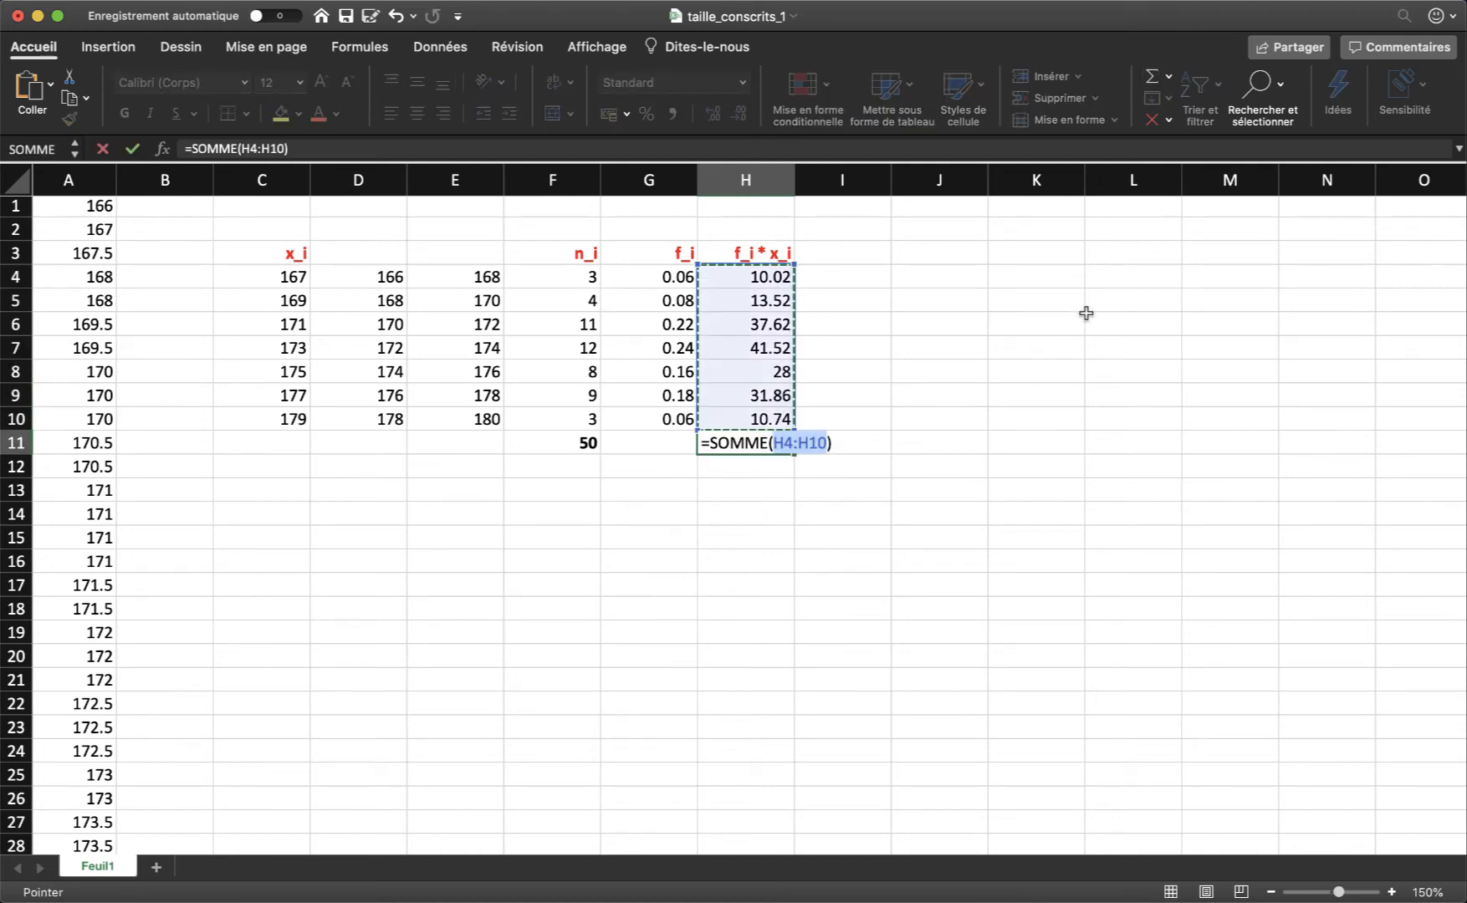
{"action": "key", "text": "Return"}
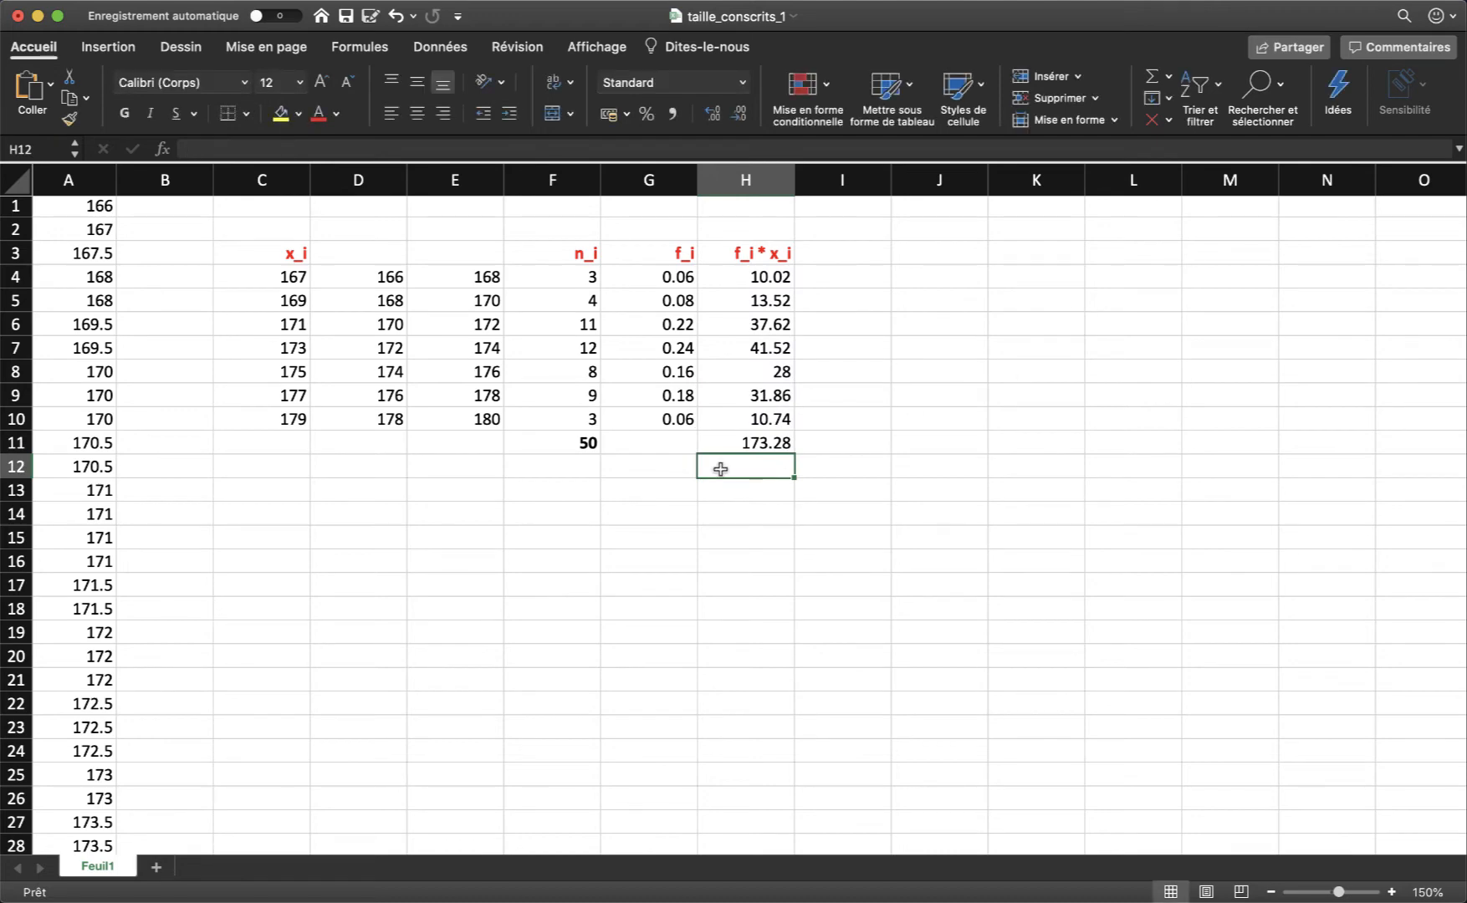
{"action": "left_click", "coordinate": [747, 443]}
{"action": "left_click", "coordinate": [124, 113]}
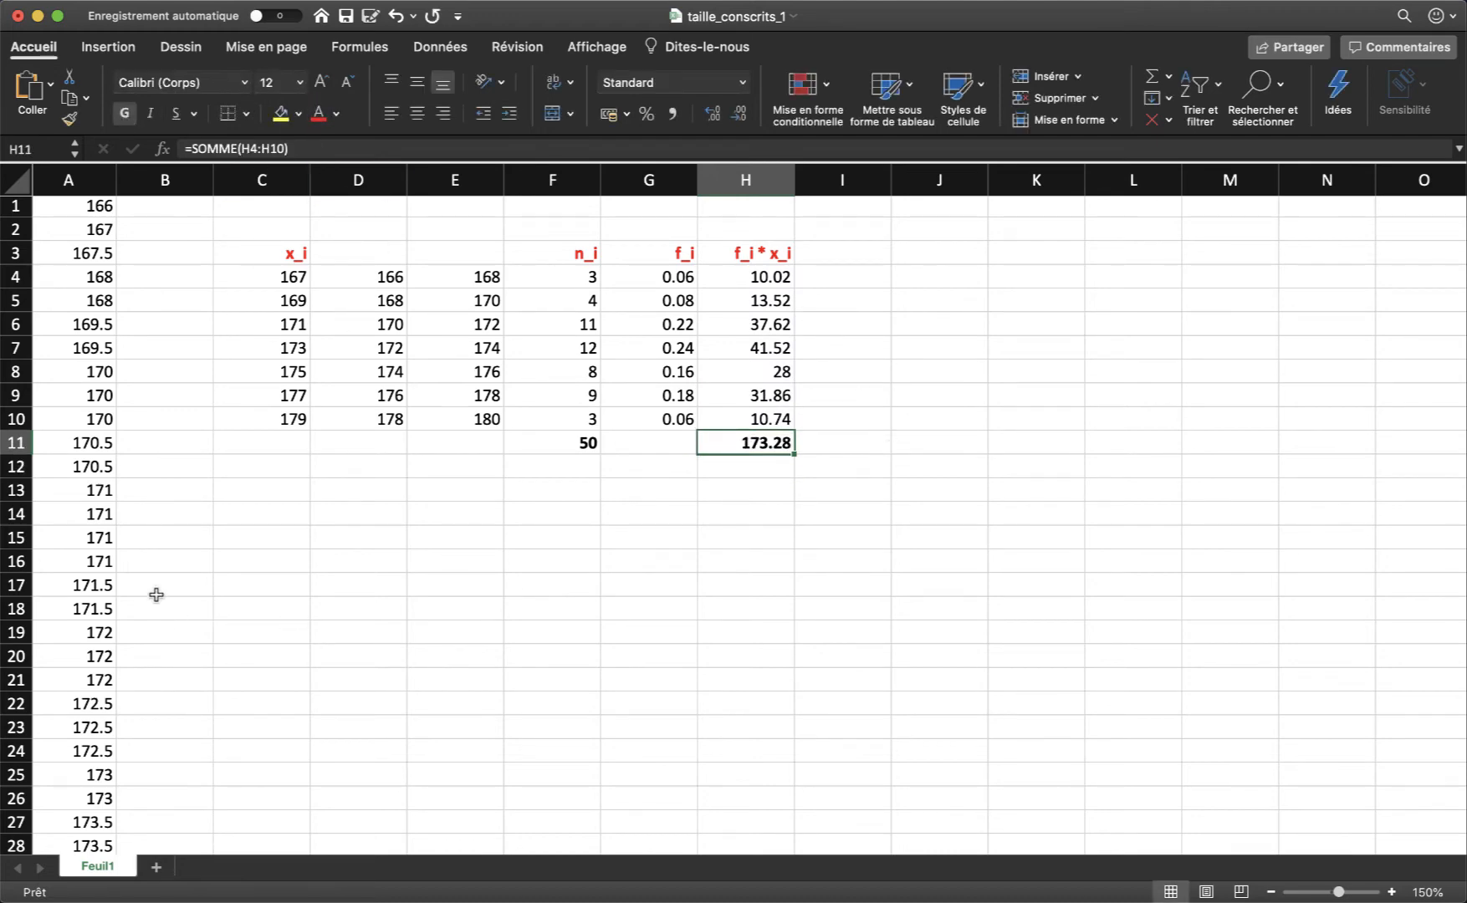
Label C15 "moyenne" and calculate the mean of the raw heights in D15 with =MOYENNE(A1:A50)
{"action": "left_click", "coordinate": [266, 538]}
{"action": "type", "text": "moyenne"}
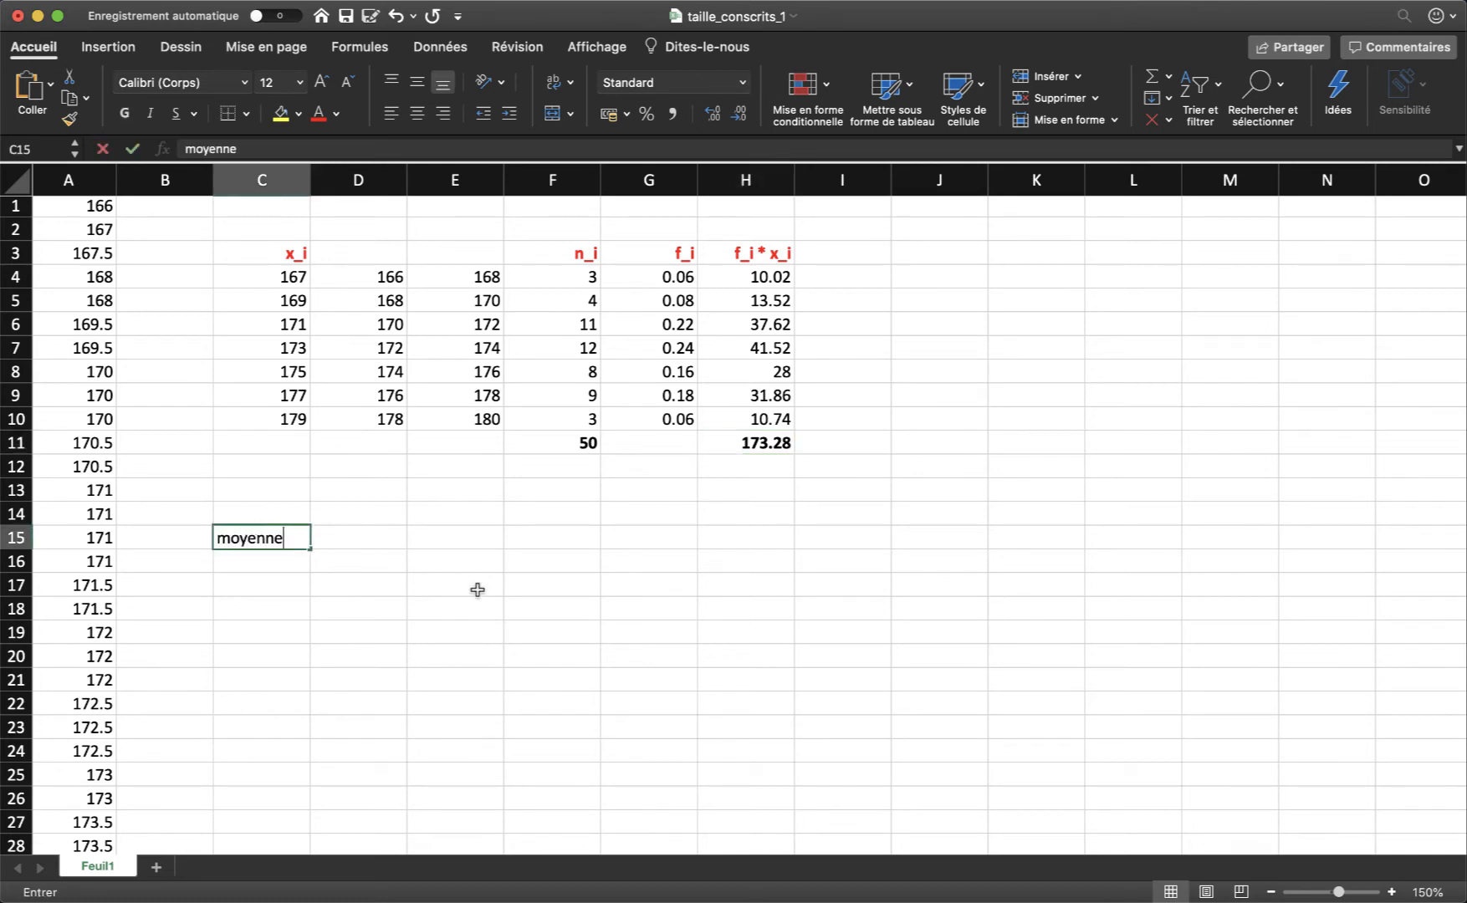
{"action": "key", "text": "Tab"}
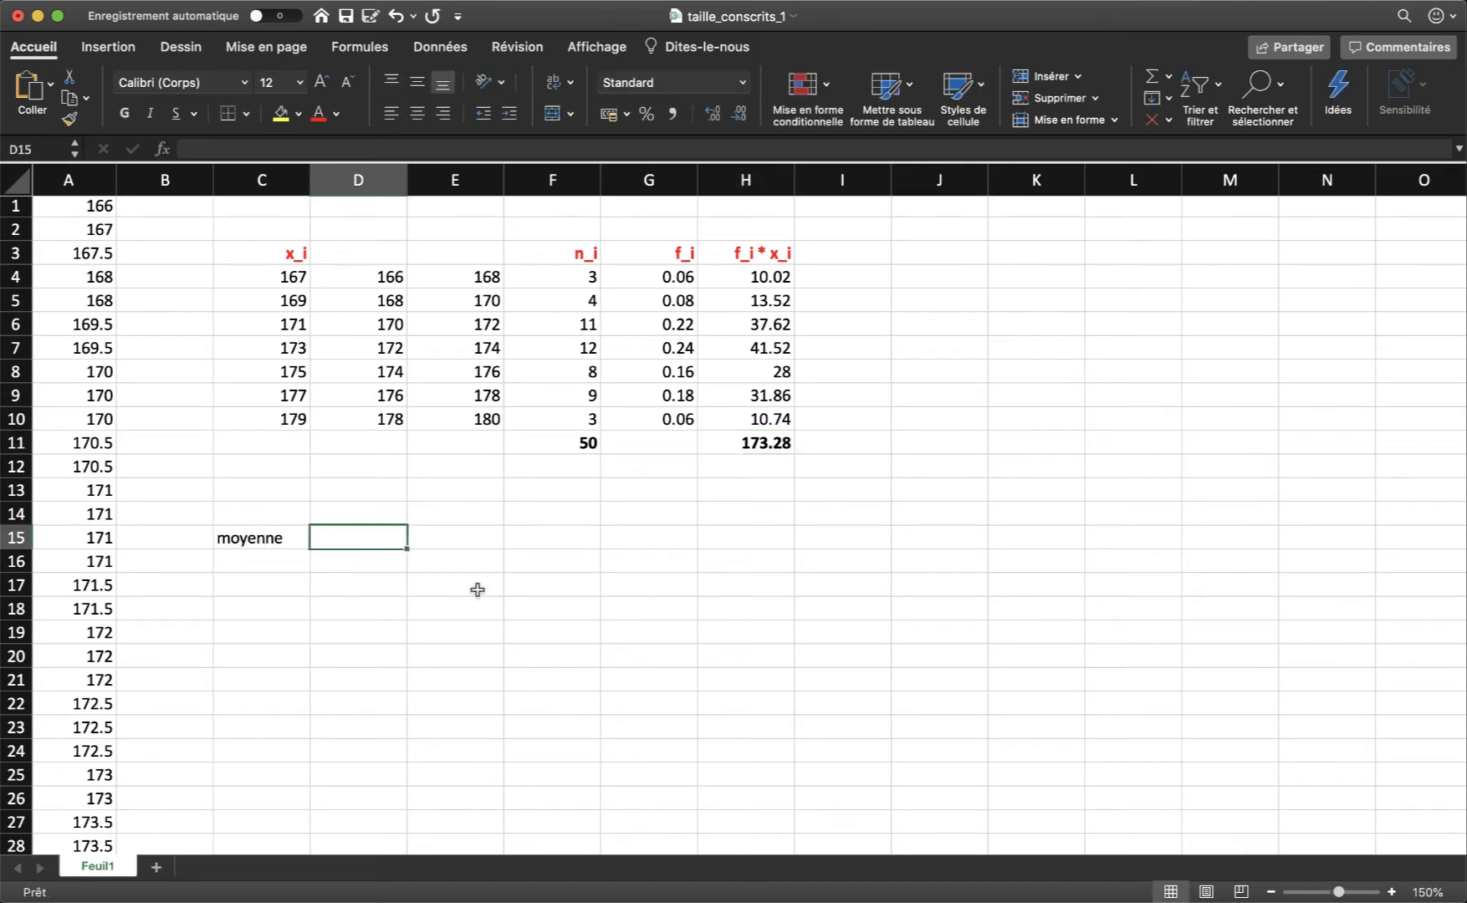
{"action": "type", "text": "=moy"}
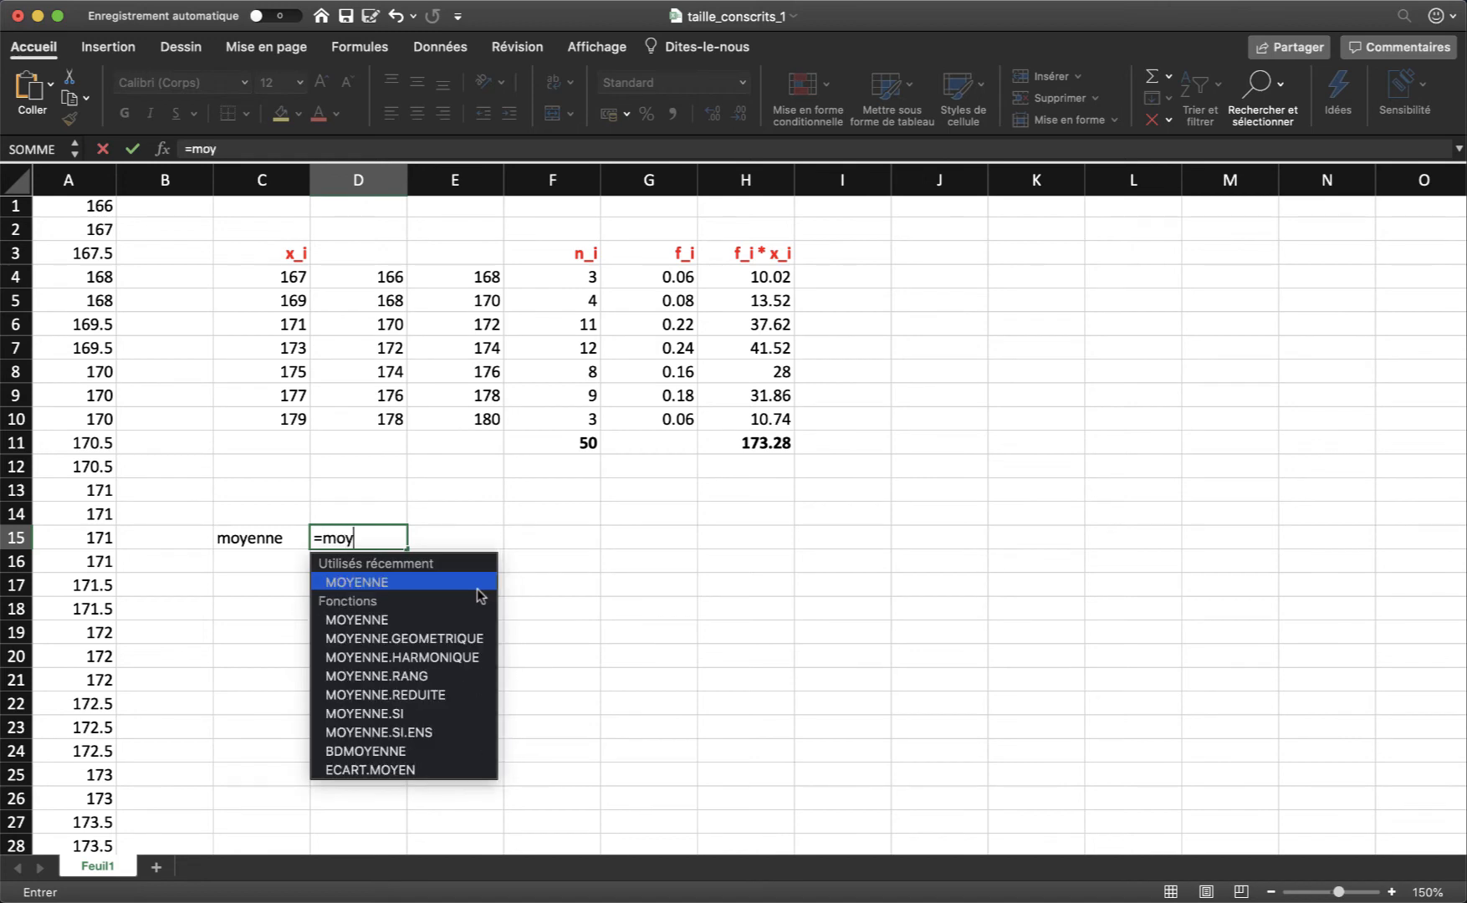
{"action": "double_click", "coordinate": [380, 583]}
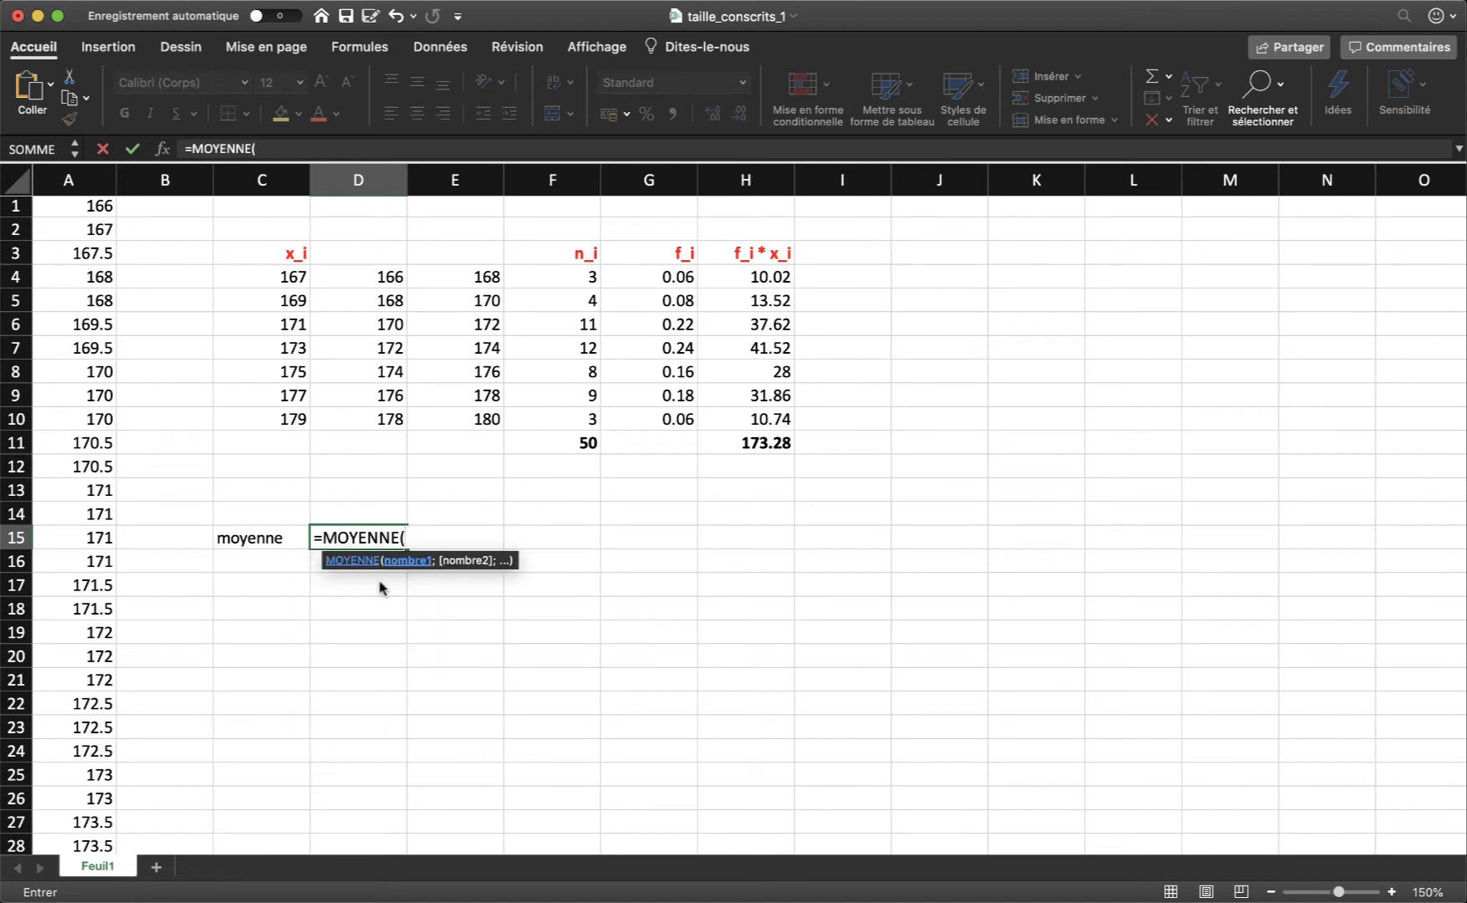
{"action": "type", "text": "A1:A50"}
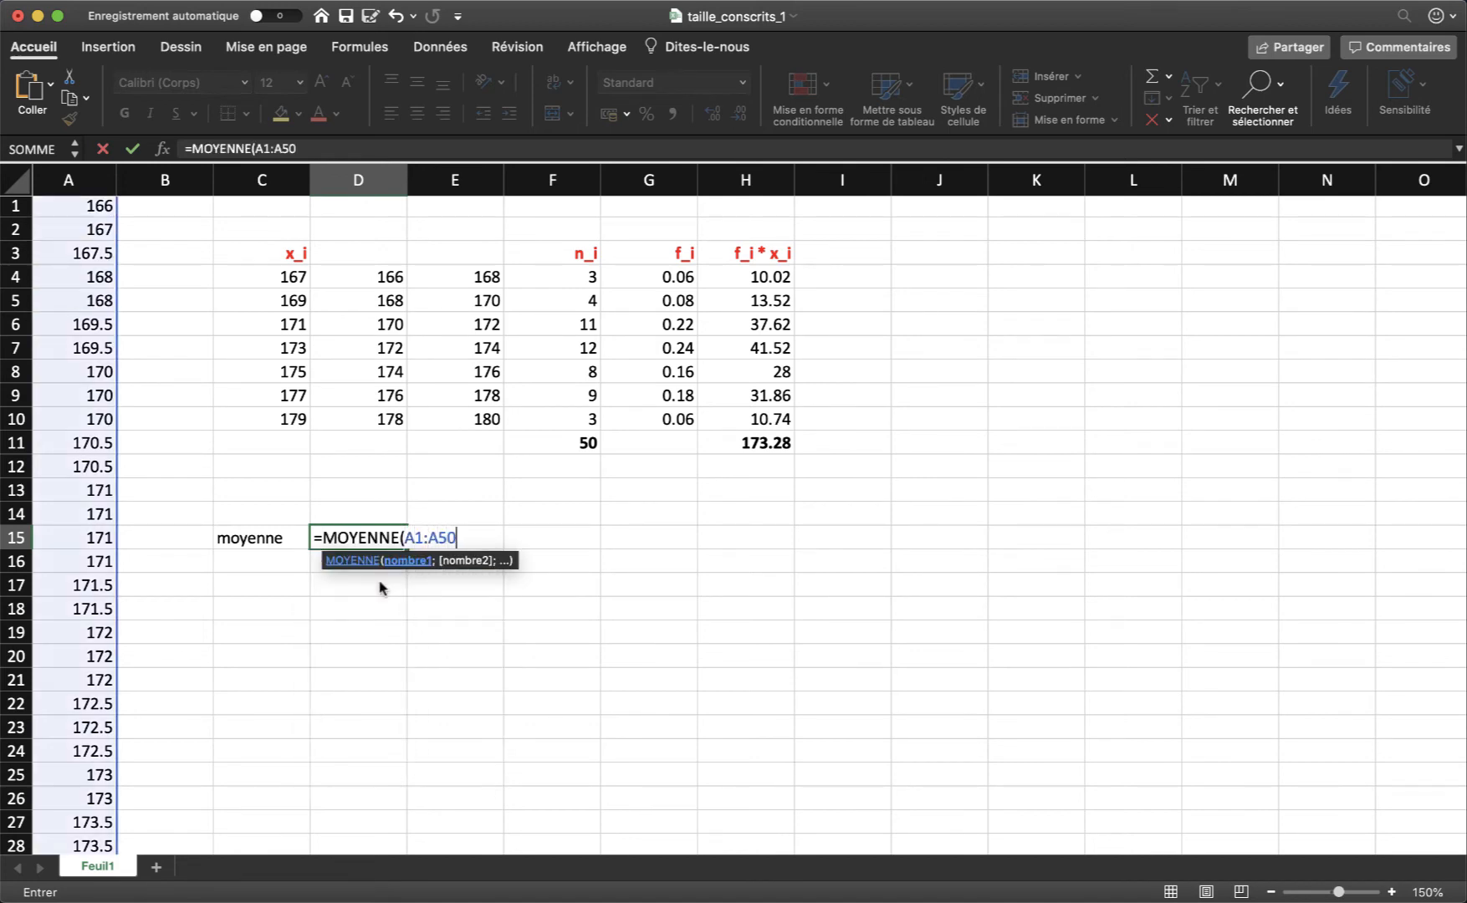
{"action": "type", "text": ")"}
{"action": "key", "text": "Return"}
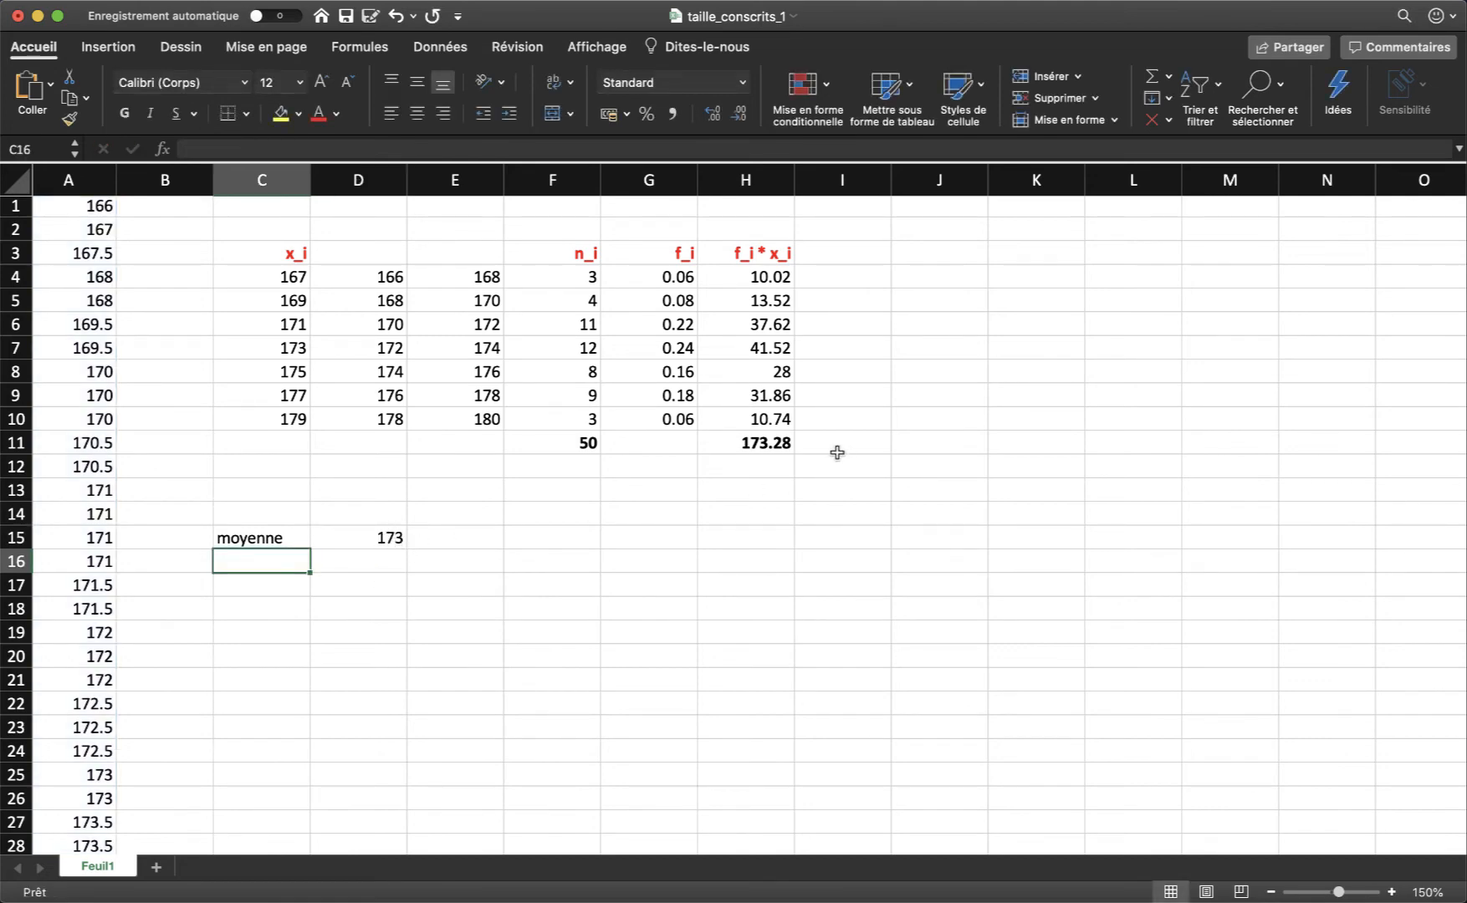
Color the "moyenne" label and its value in C15:D15 with the dark green theme font color
{"action": "left_click_drag", "start_coordinate": [298, 537], "coordinate": [322, 537]}
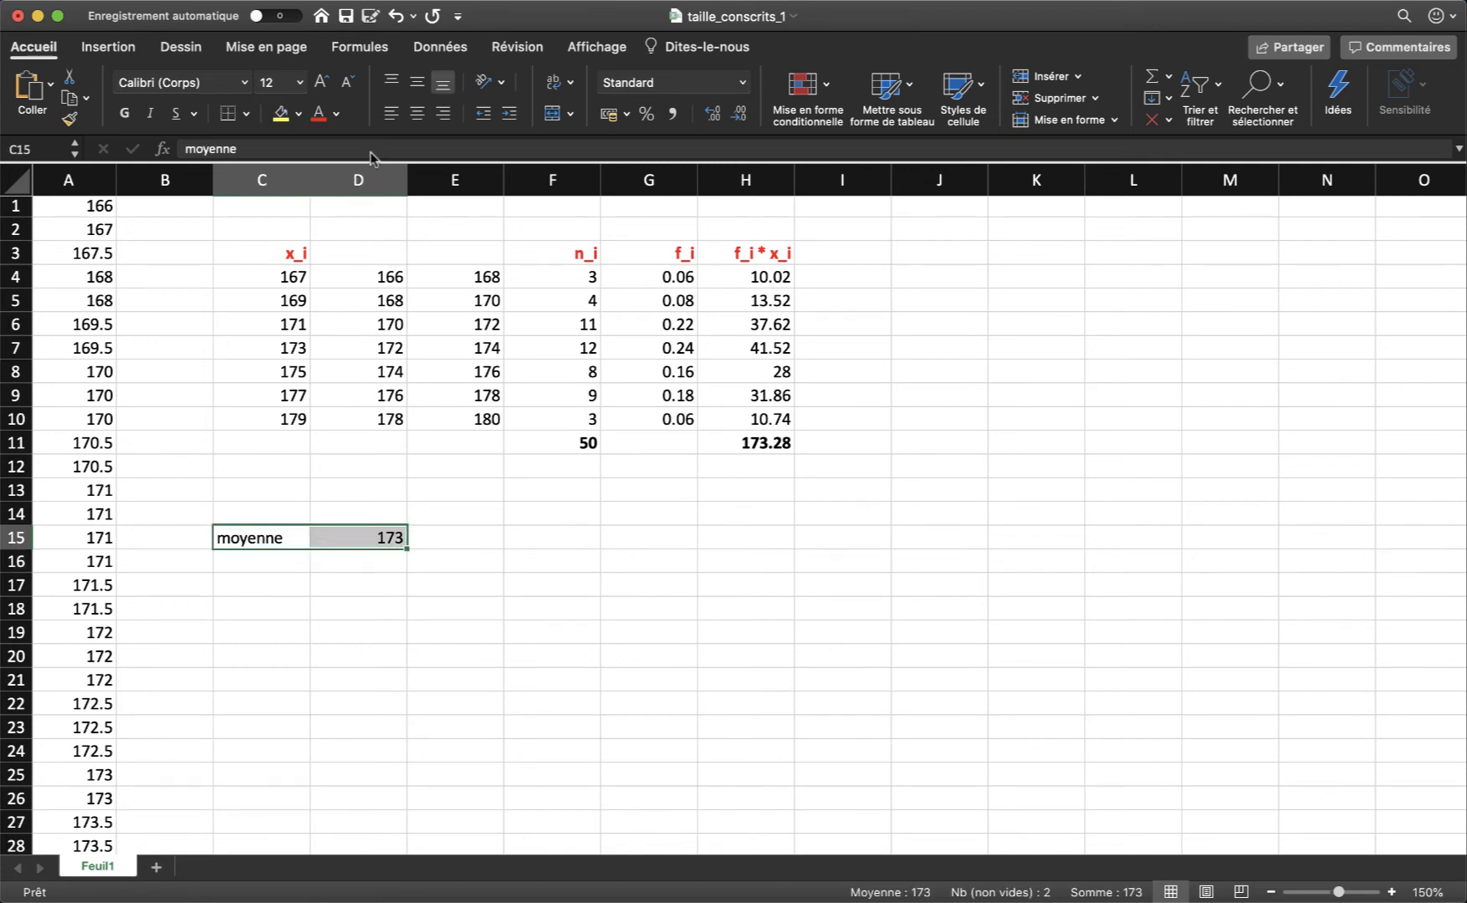
{"action": "left_click", "coordinate": [336, 117]}
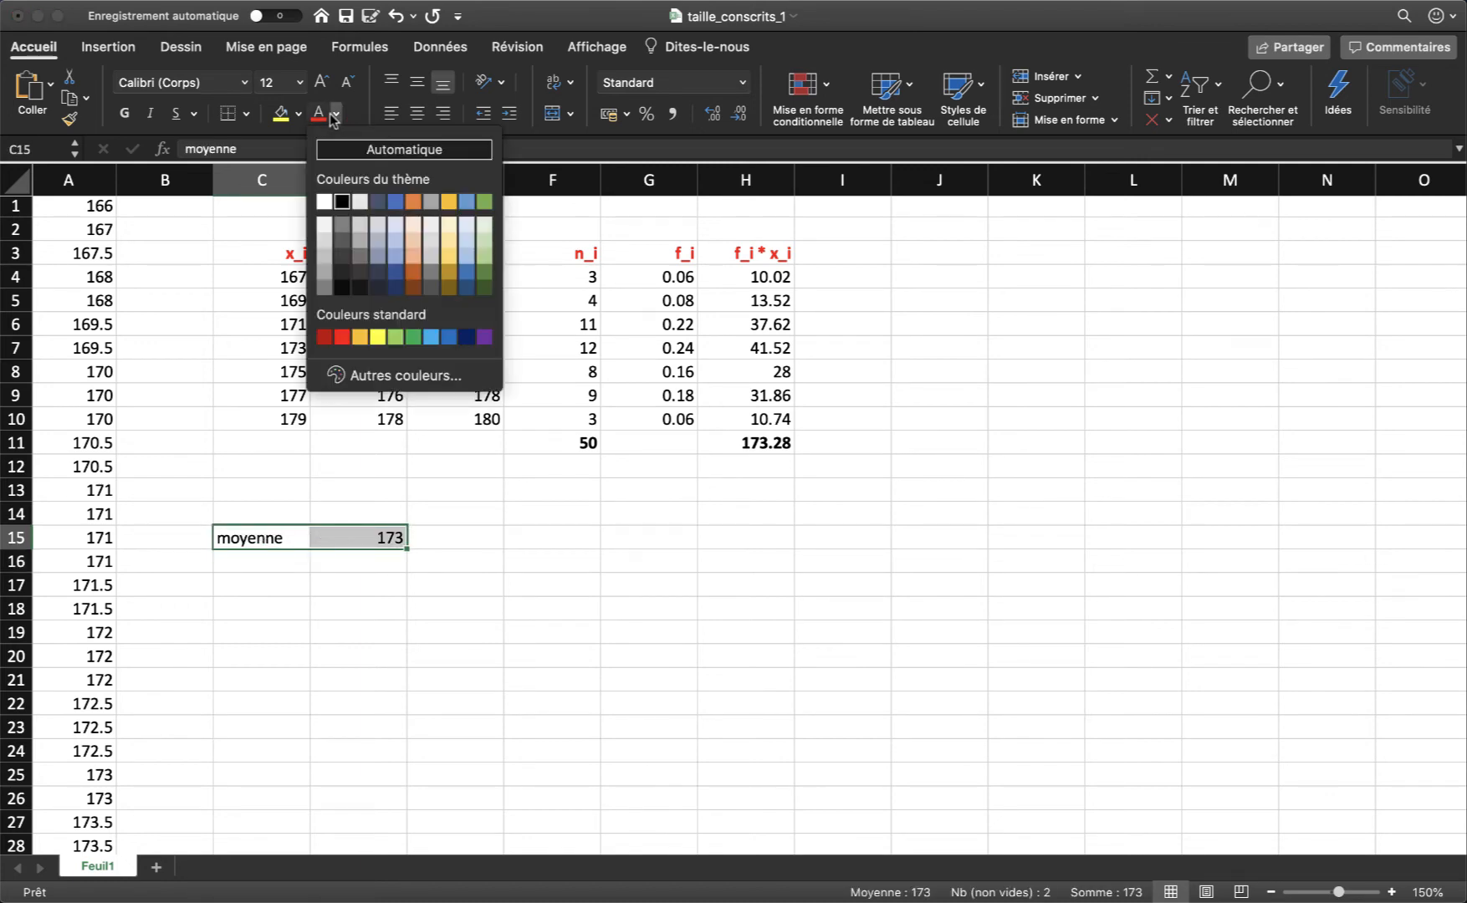
{"action": "left_click", "coordinate": [482, 277]}
{"action": "left_click", "coordinate": [642, 619]}
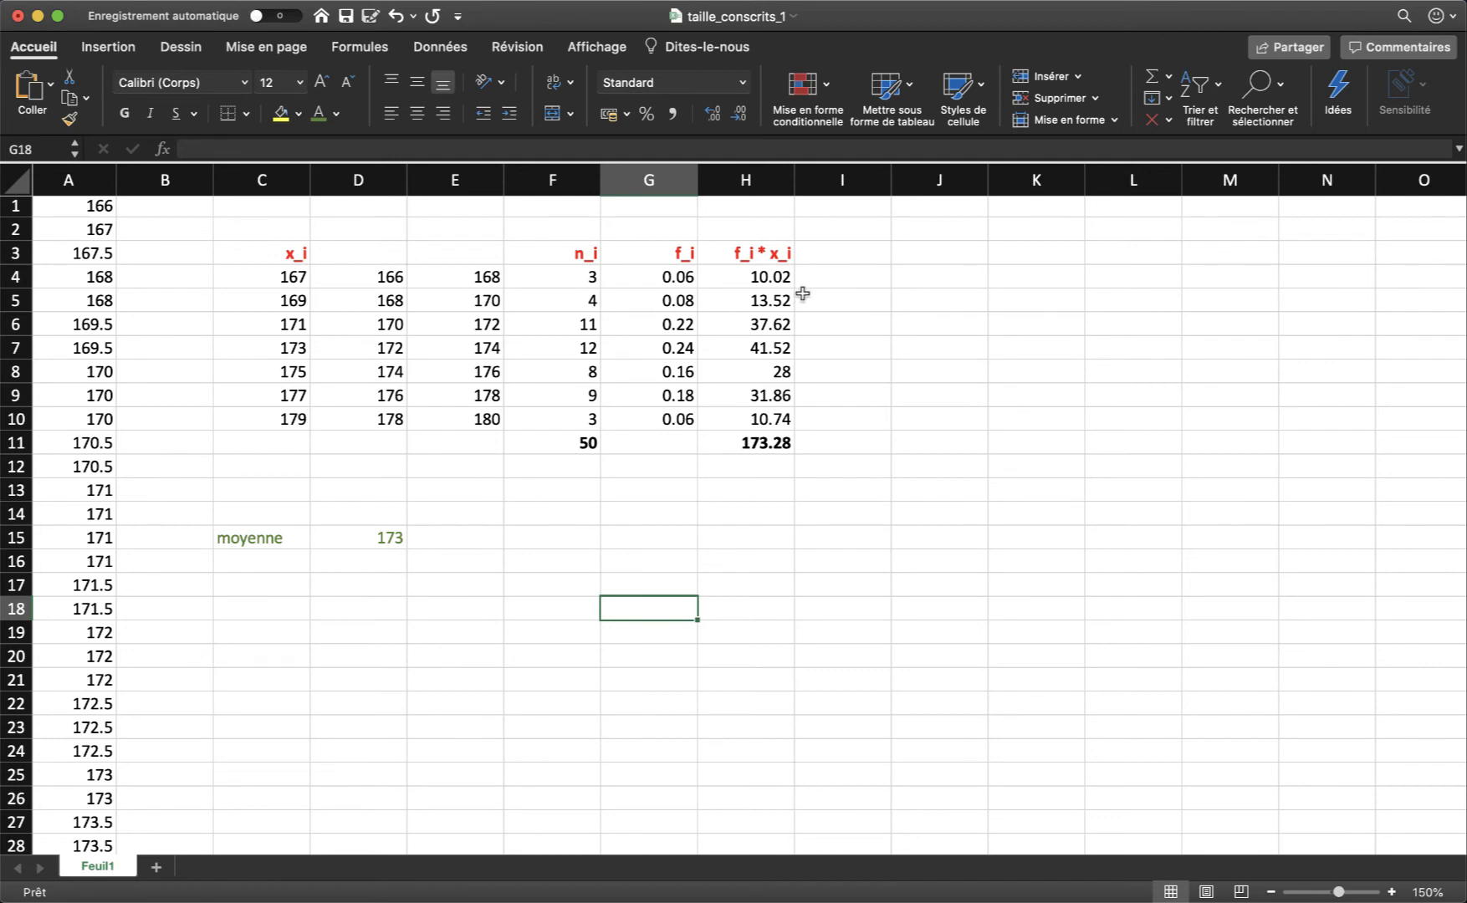
Add the column header "f_i*x_i^2" in I3
{"action": "left_click", "coordinate": [844, 252]}
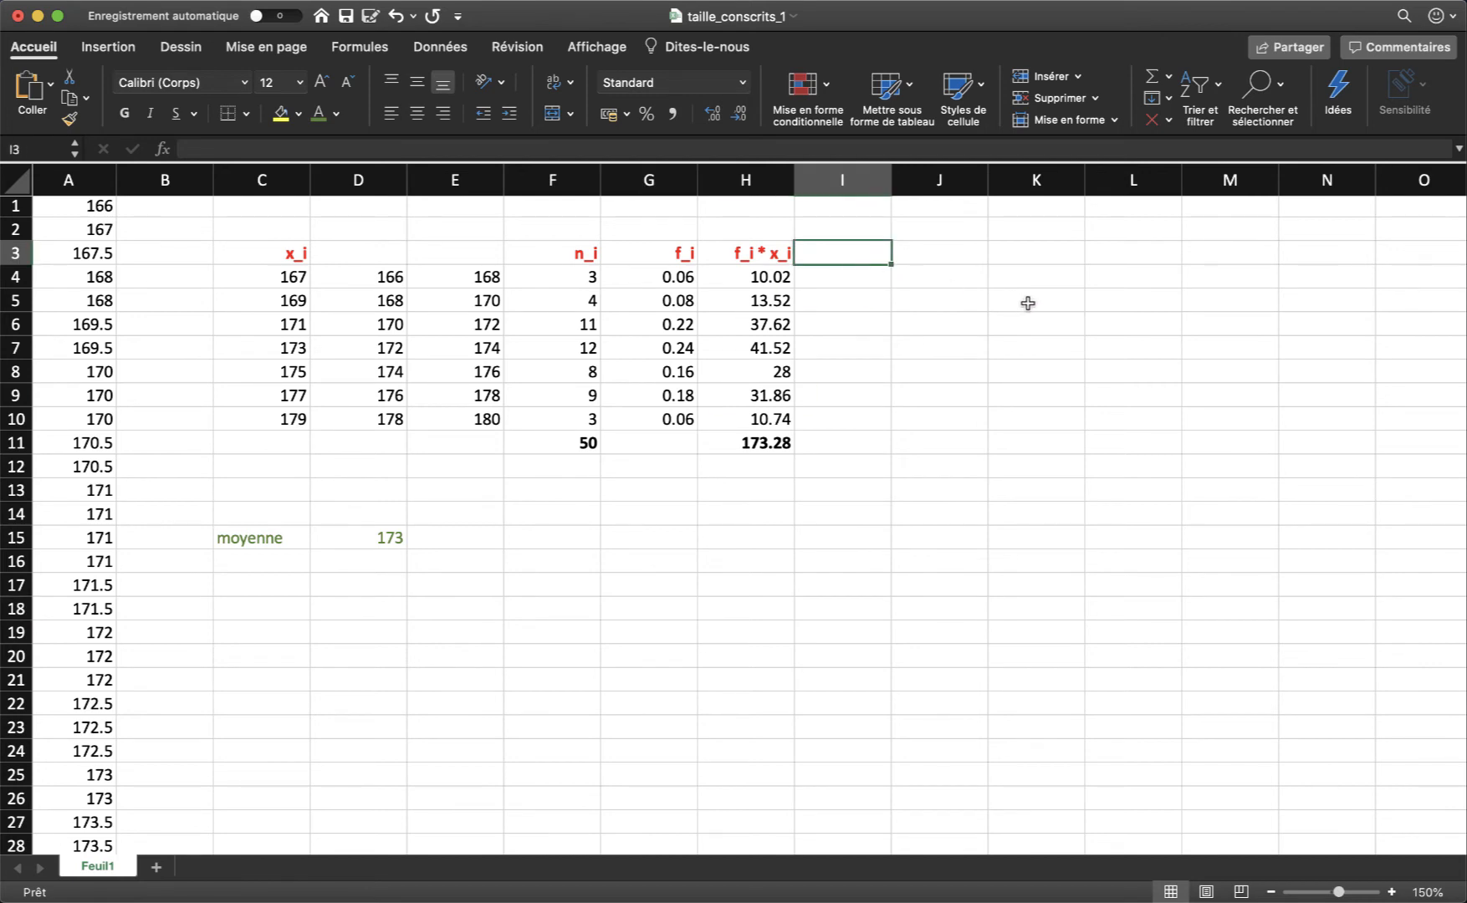
{"action": "type", "text": "f_i*"}
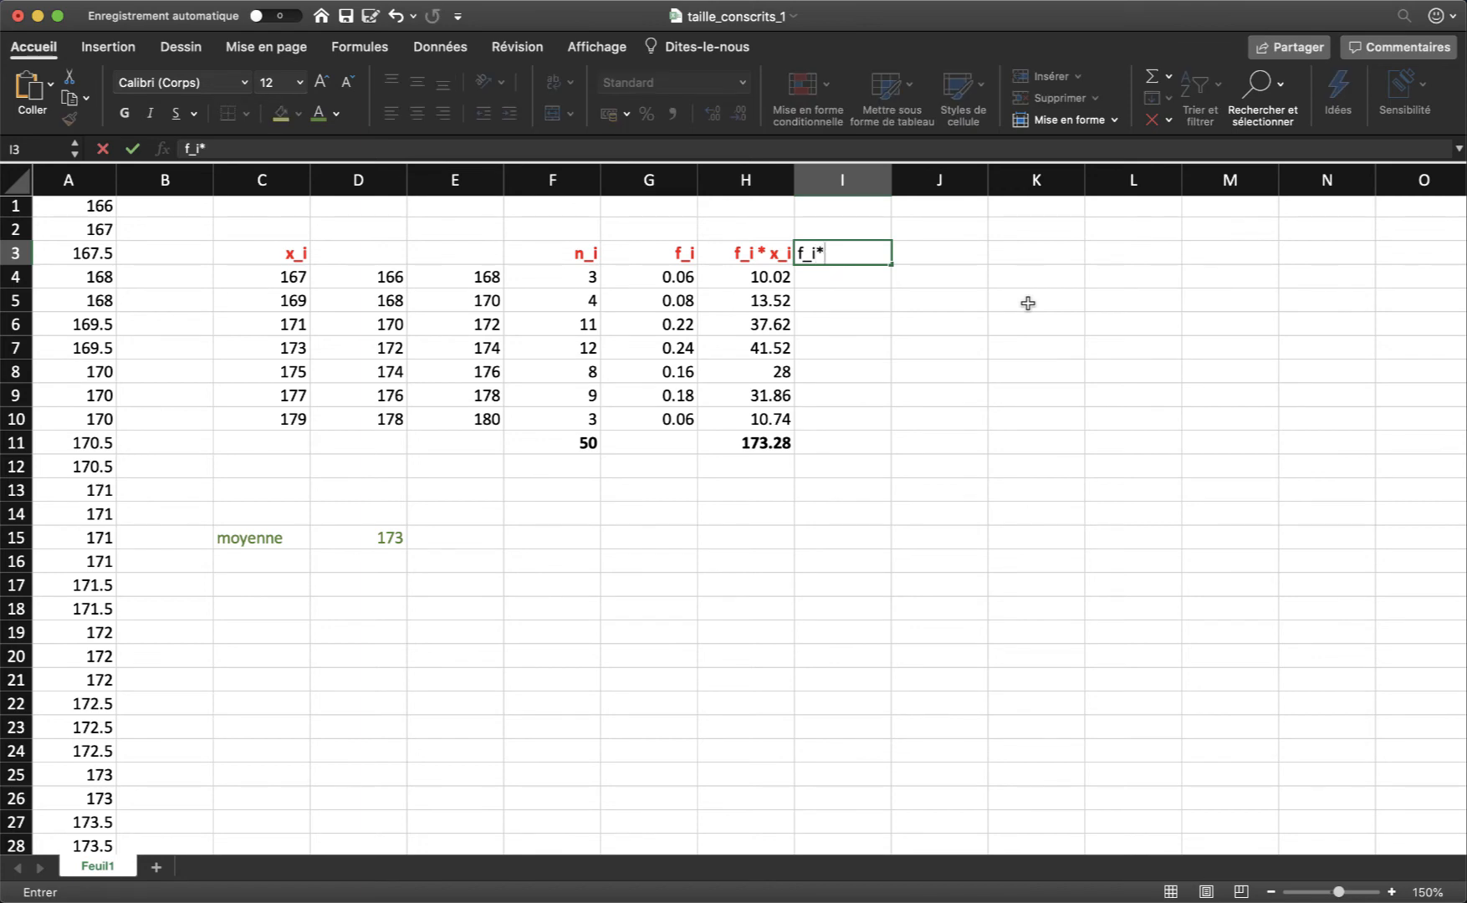
{"action": "type", "text": "x_i^2"}
{"action": "key", "text": "Return"}
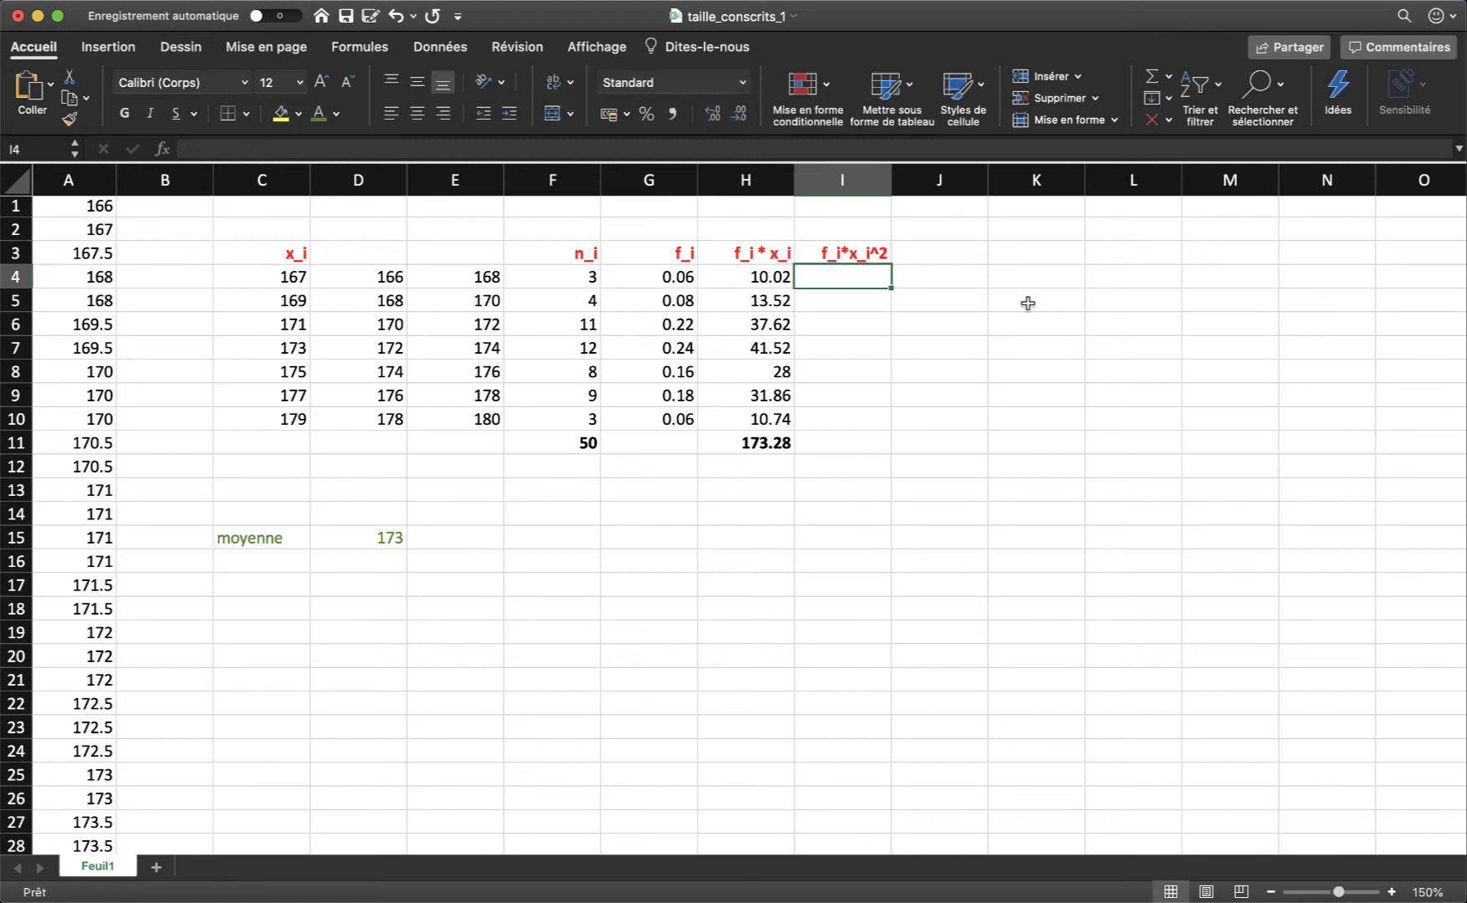
Compute the frequency times the squared midpoint in I4 with =G4*C4^2 and copy the formula down to I10
{"action": "type", "text": "="}
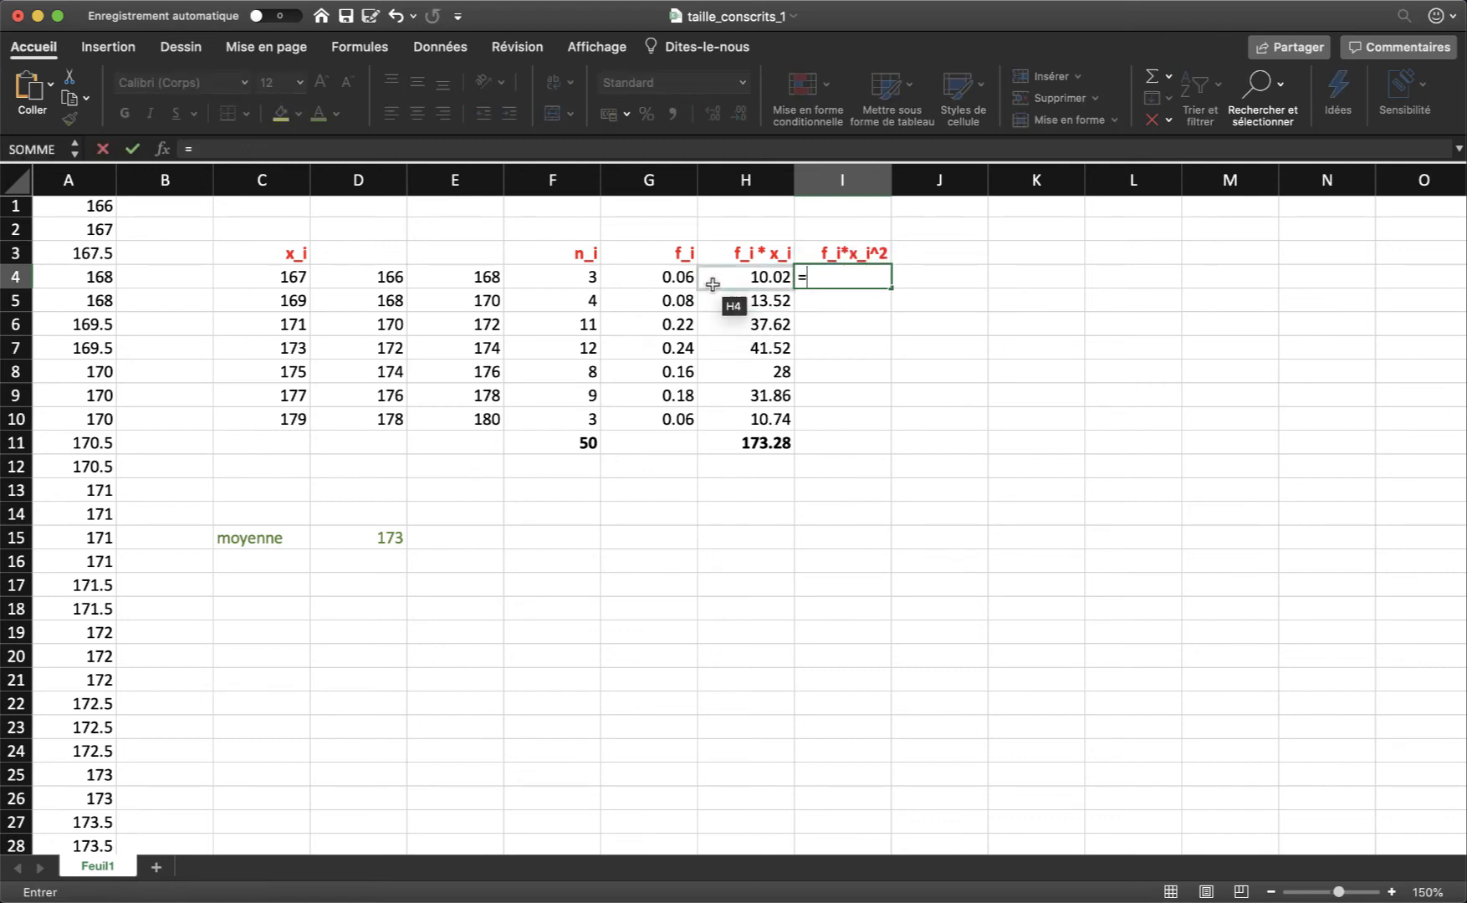
{"action": "left_click", "coordinate": [679, 276]}
{"action": "type", "text": "*"}
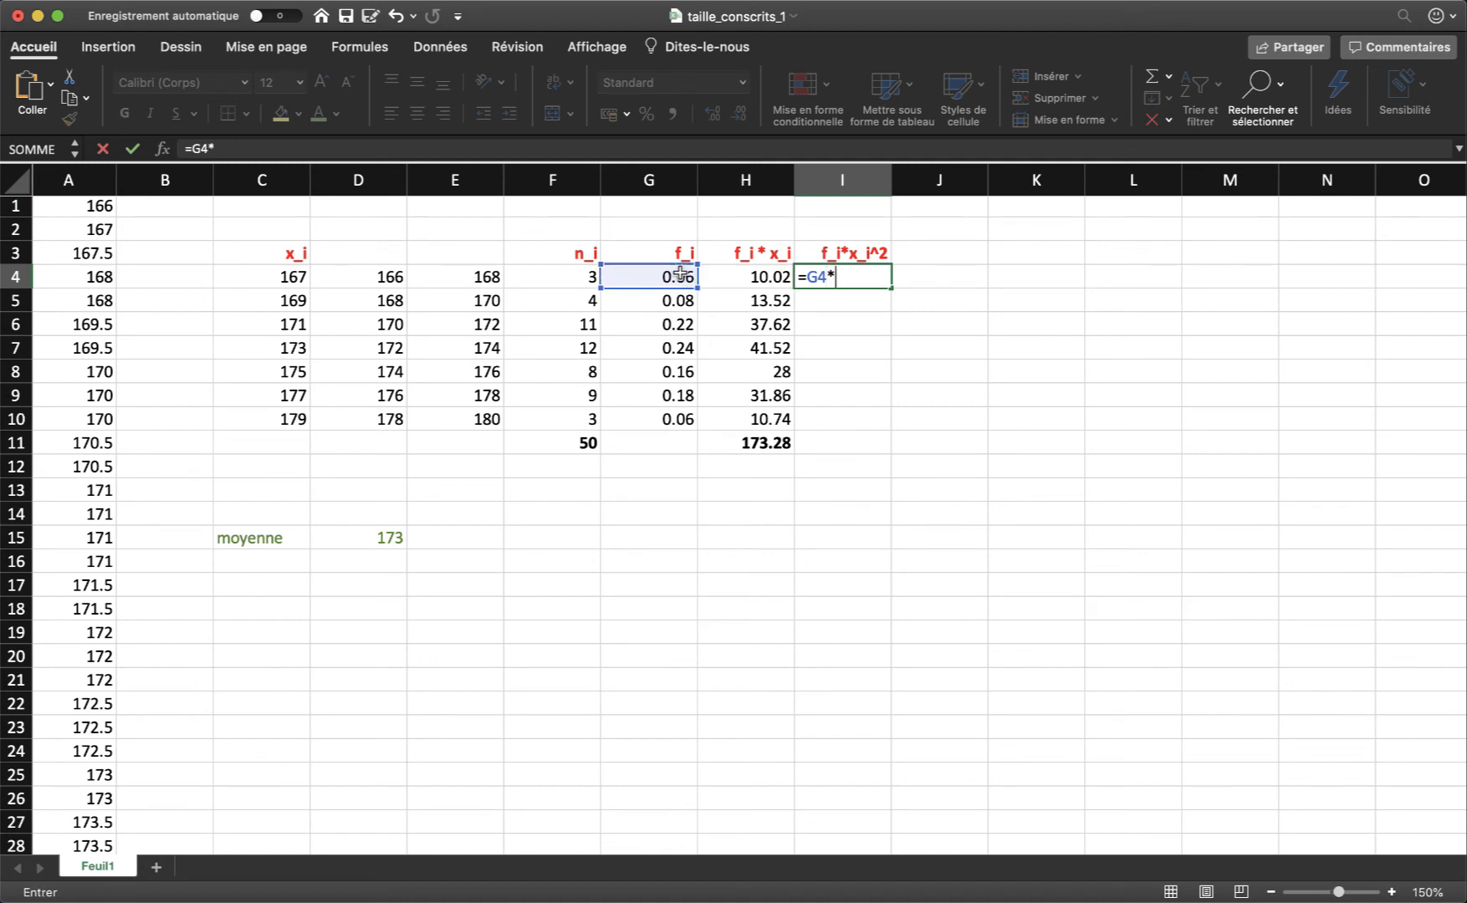
{"action": "left_click", "coordinate": [289, 281]}
{"action": "type", "text": "^"}
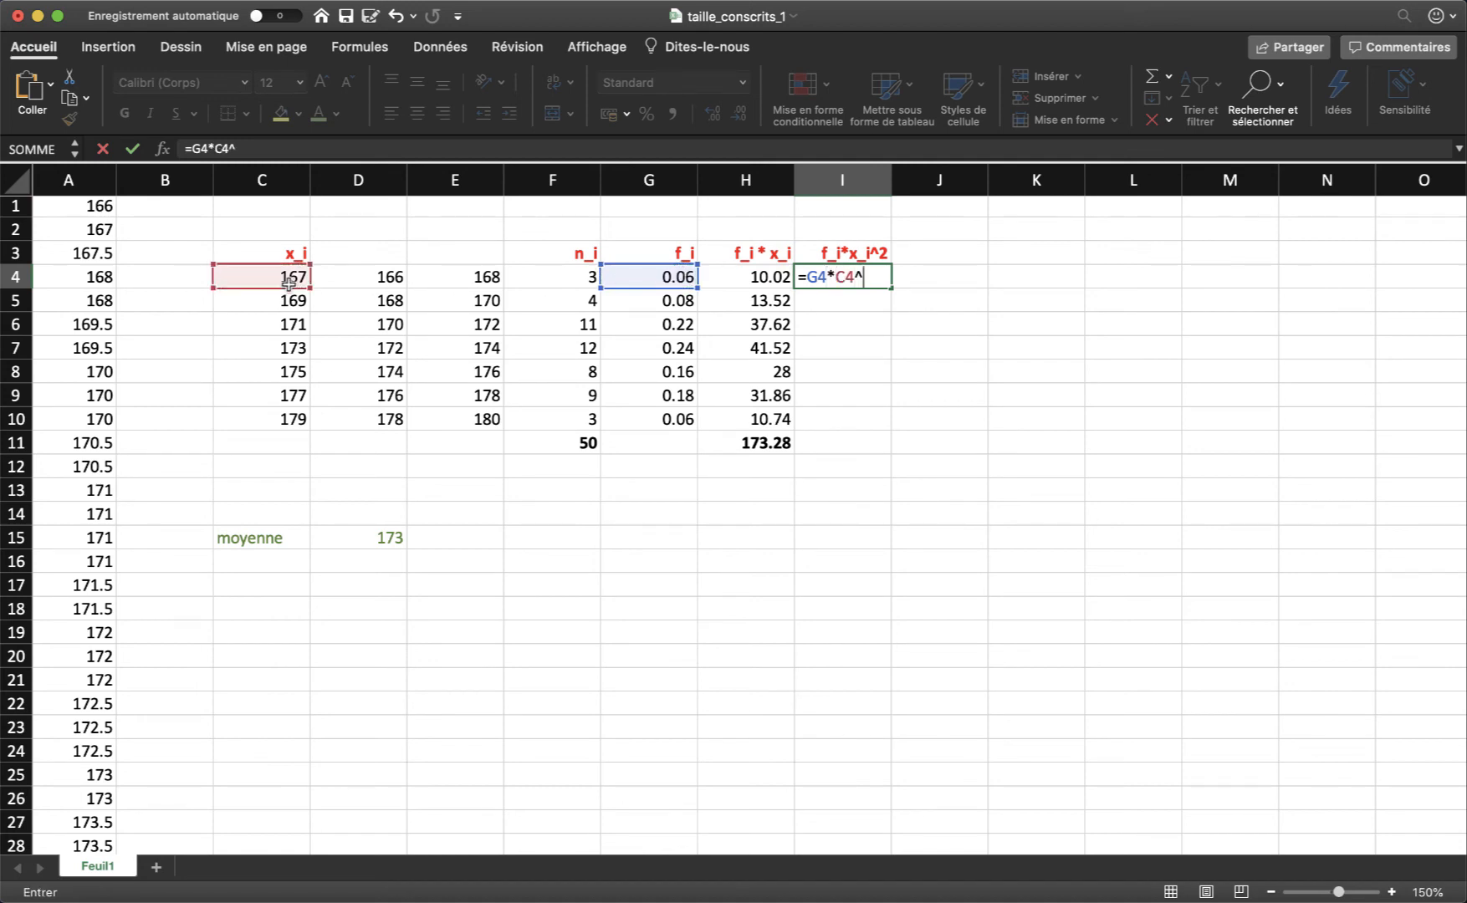
{"action": "type", "text": "2"}
{"action": "key", "text": "Return"}
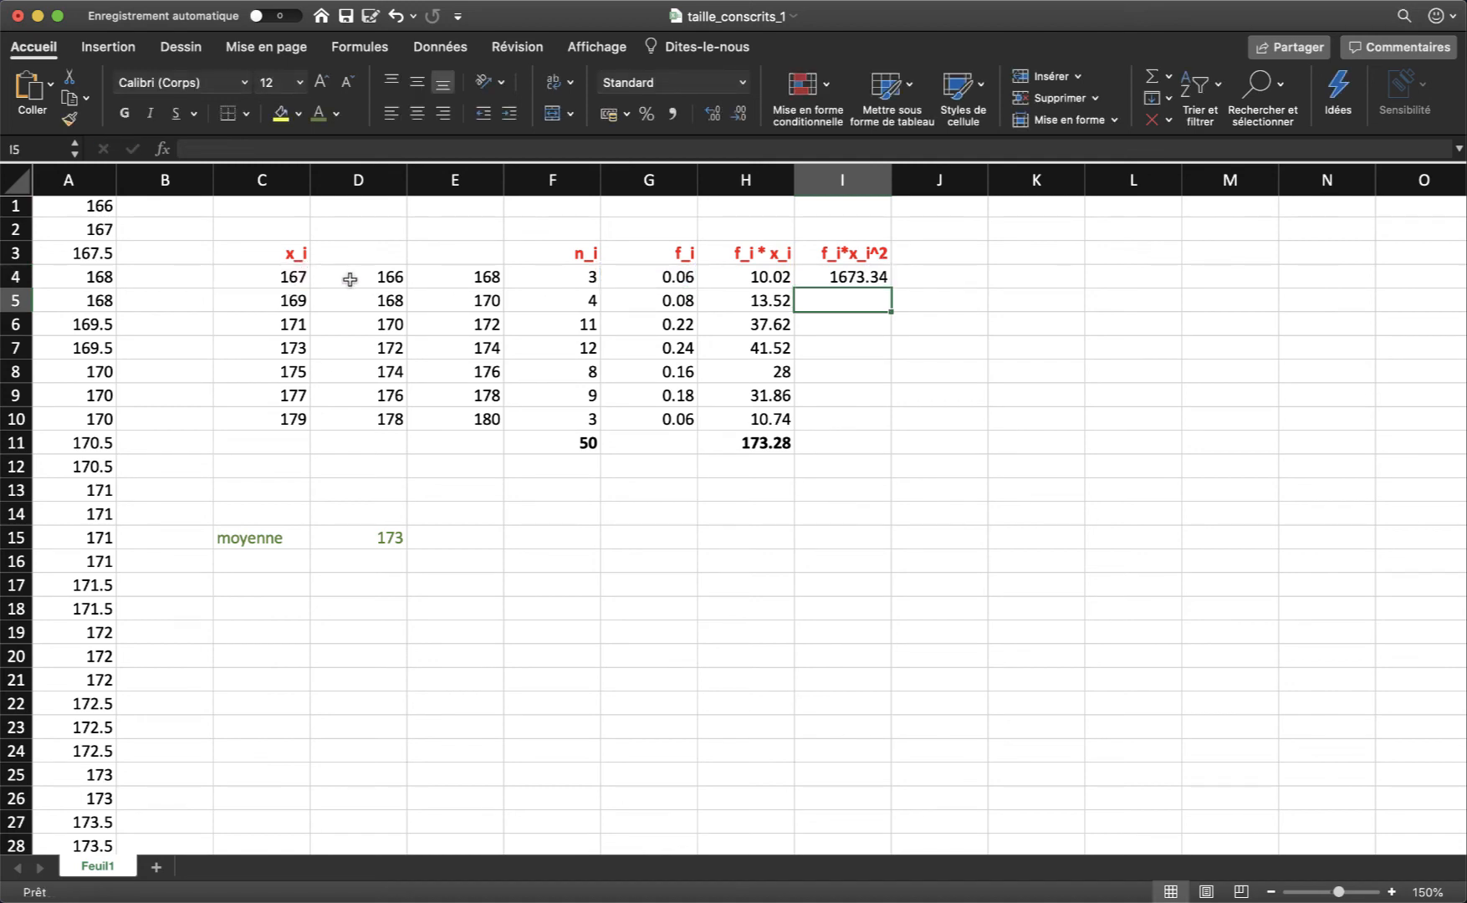
{"action": "left_click", "coordinate": [870, 276]}
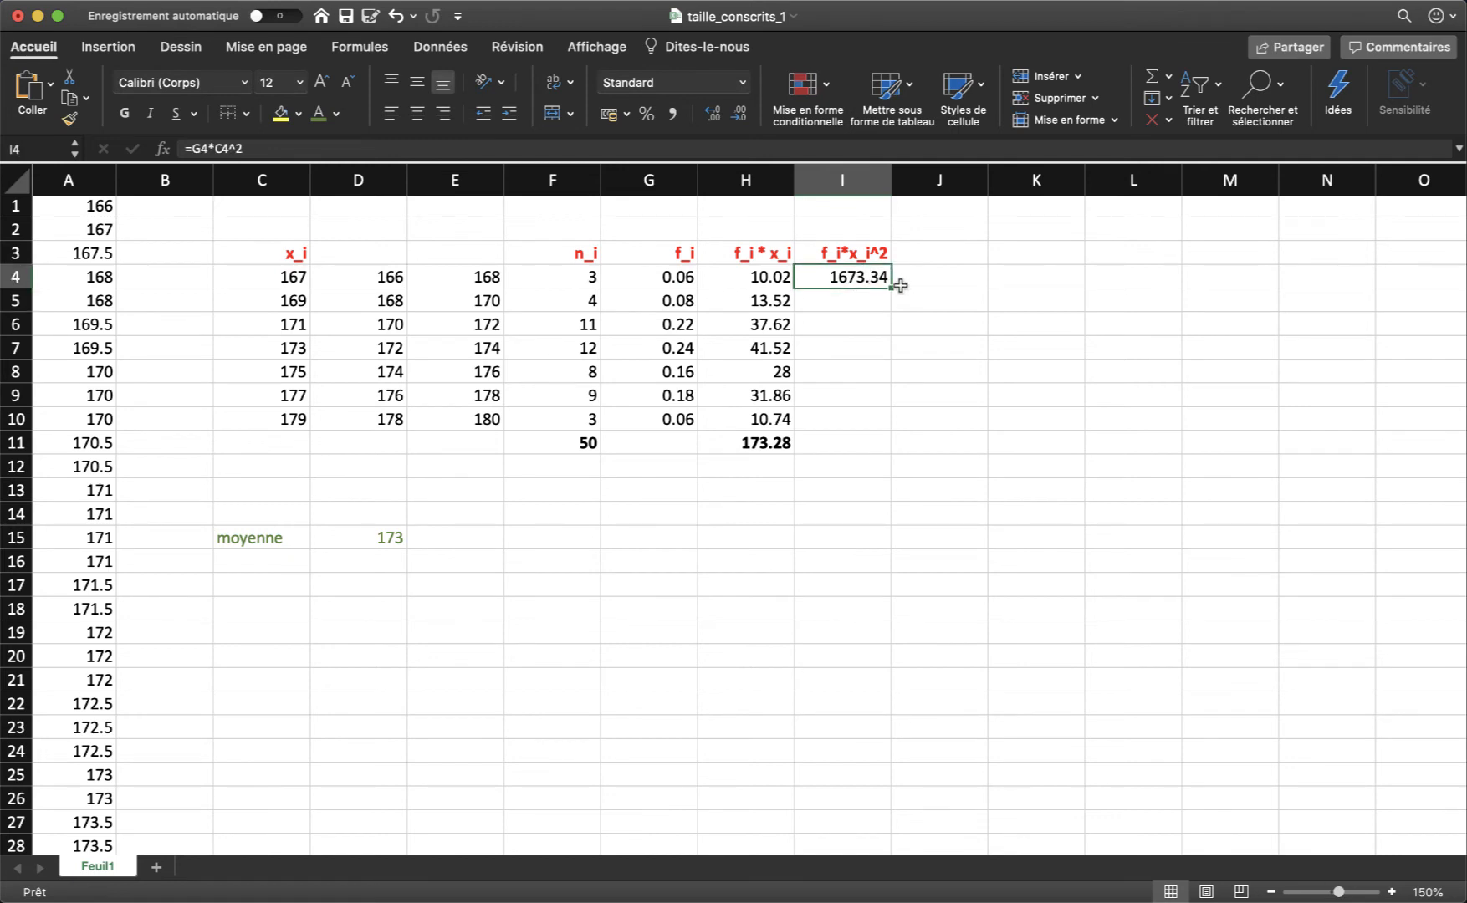
{"action": "left_click_drag", "start_coordinate": [889, 286], "coordinate": [890, 430]}
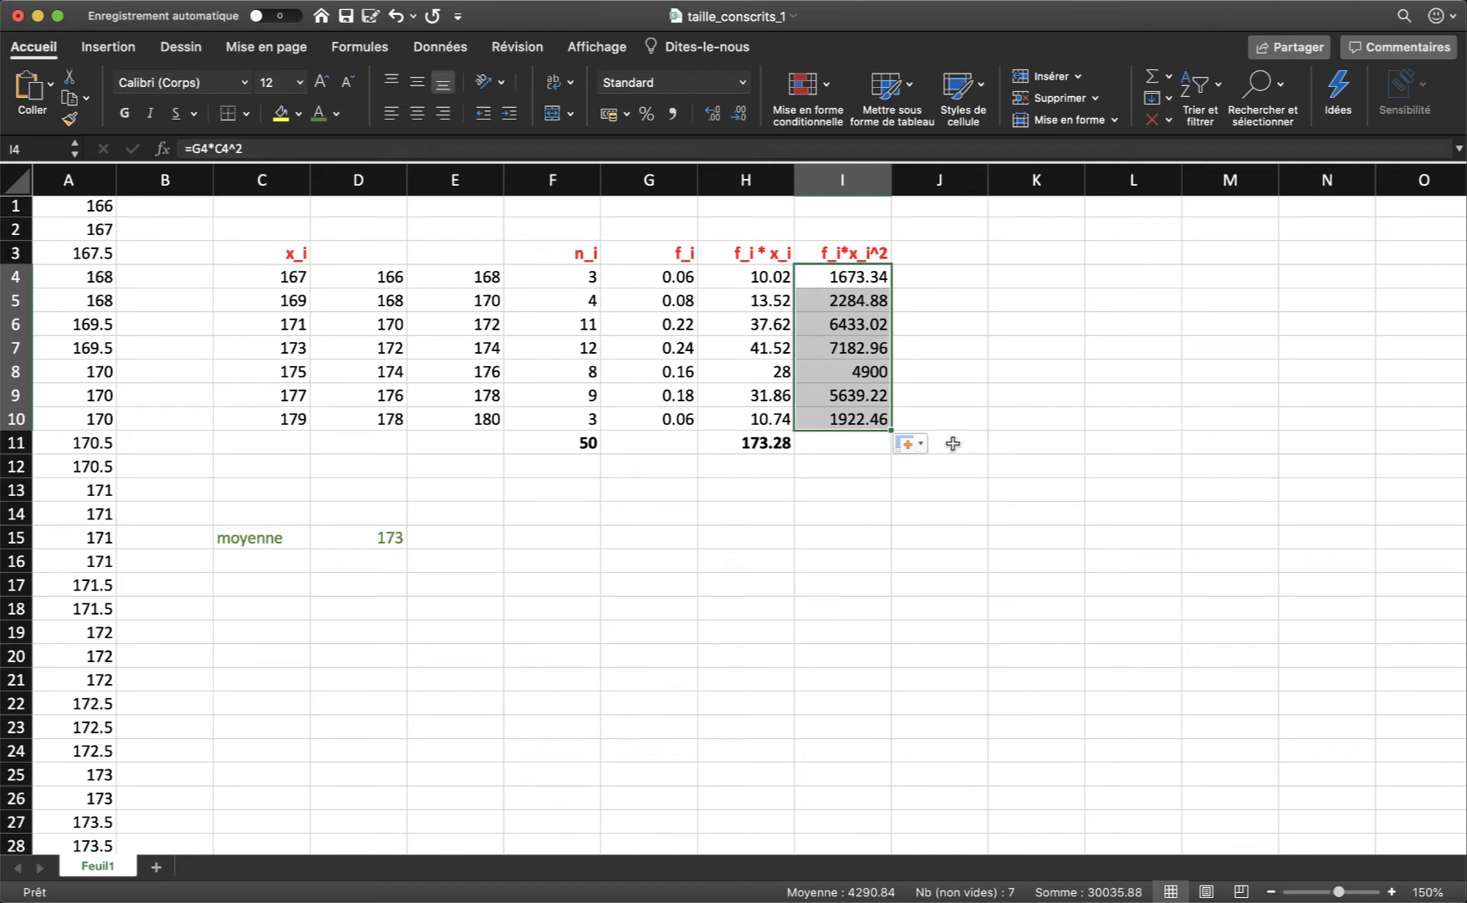
Total the f_i*x_i^2 column in I11 with =SOMME(I4:I10)
{"action": "left_click", "coordinate": [828, 444]}
{"action": "left_click", "coordinate": [1159, 80]}
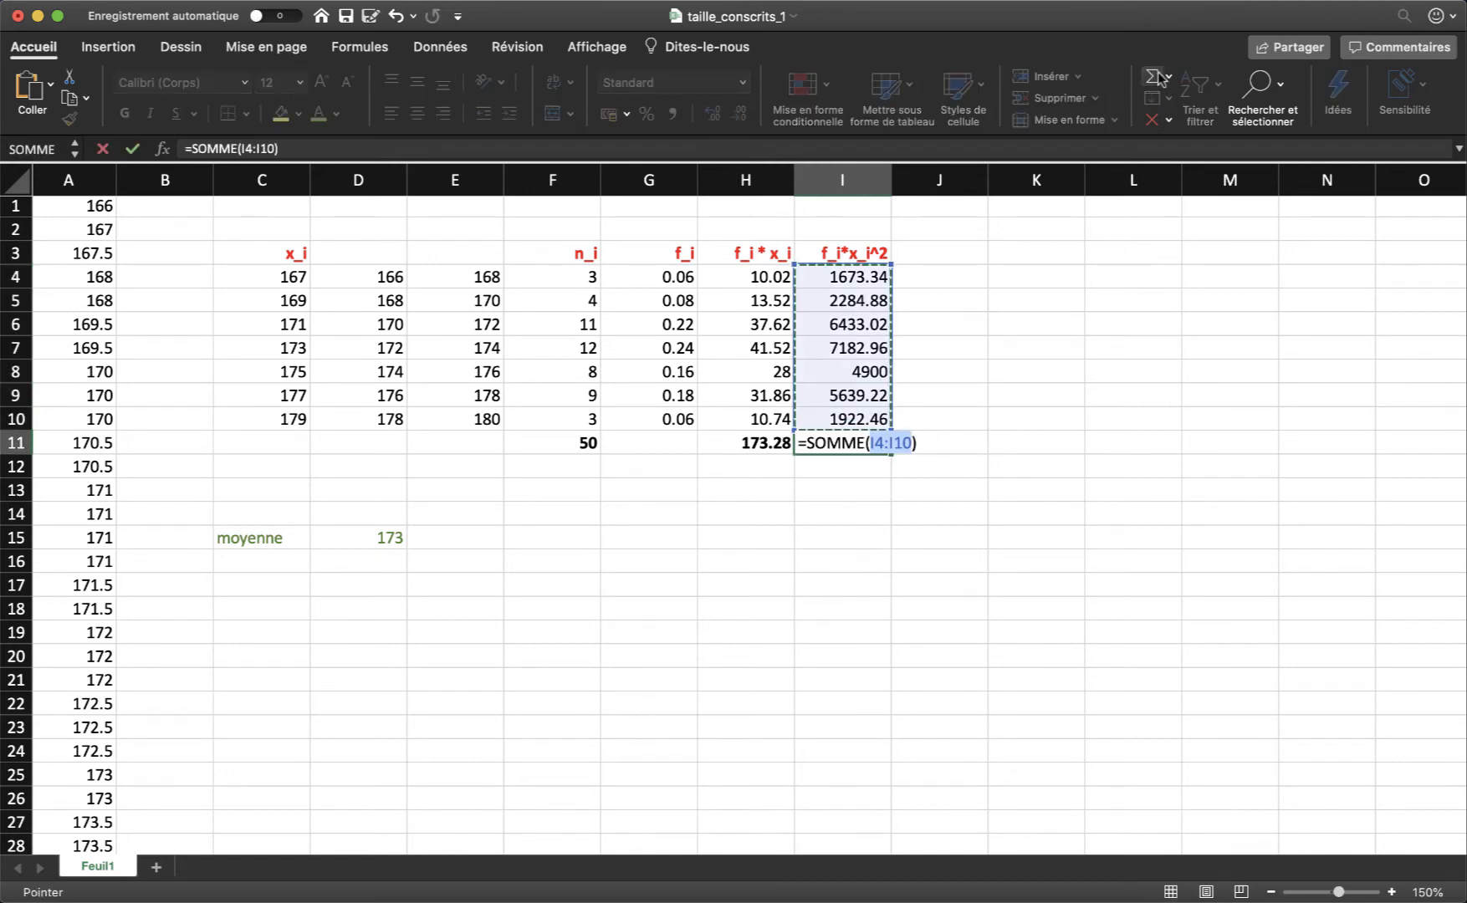
{"action": "key", "text": "Return"}
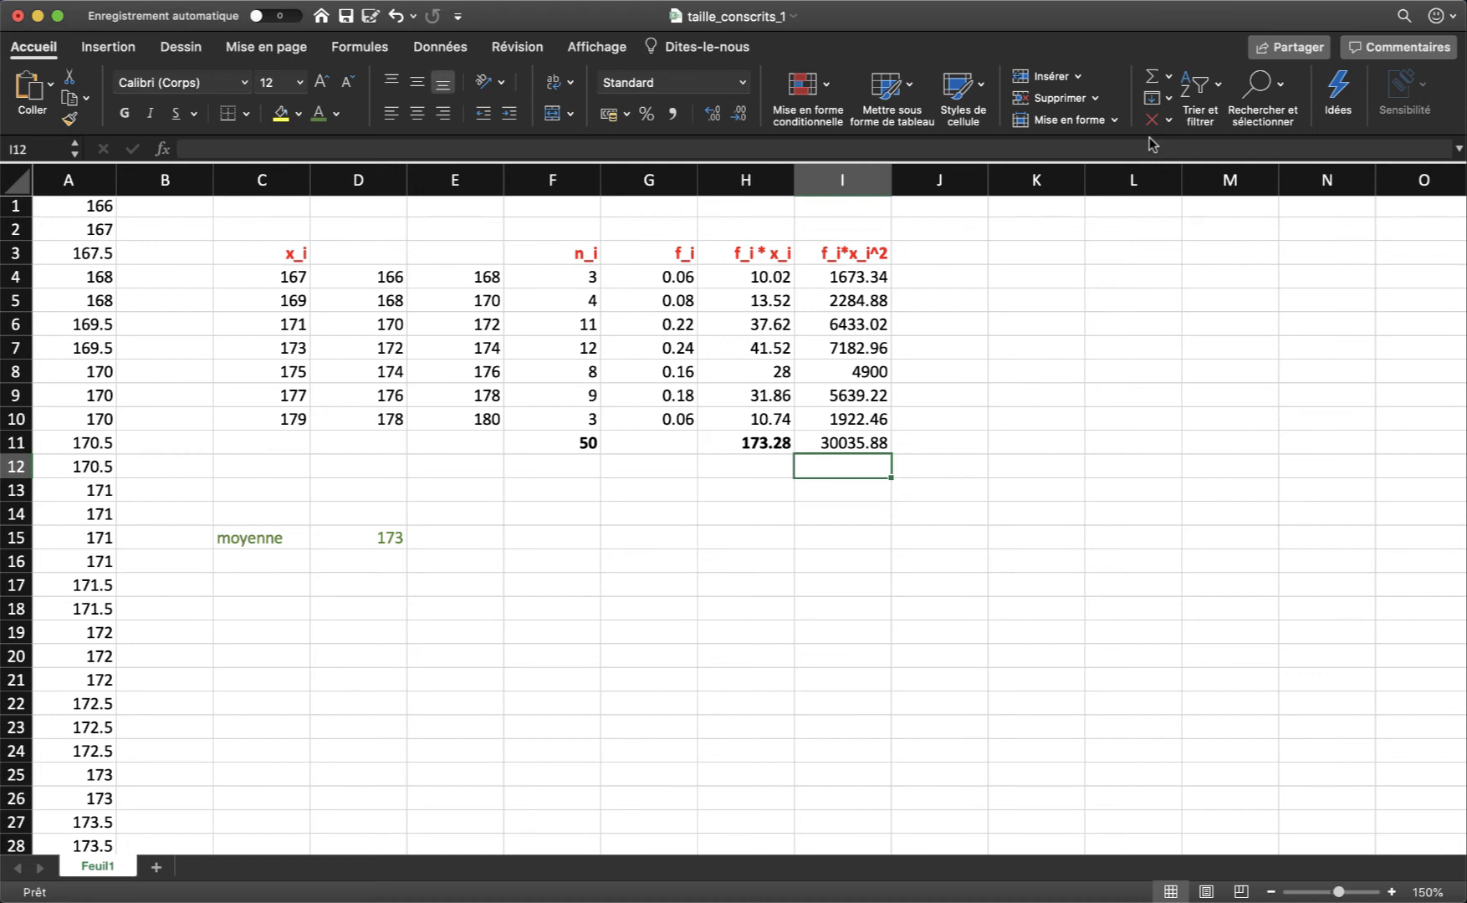
Calculate the variance in I12 by subtracting the squared raw-data mean from the column total with =I11-D15^2
{"action": "type", "text": "="}
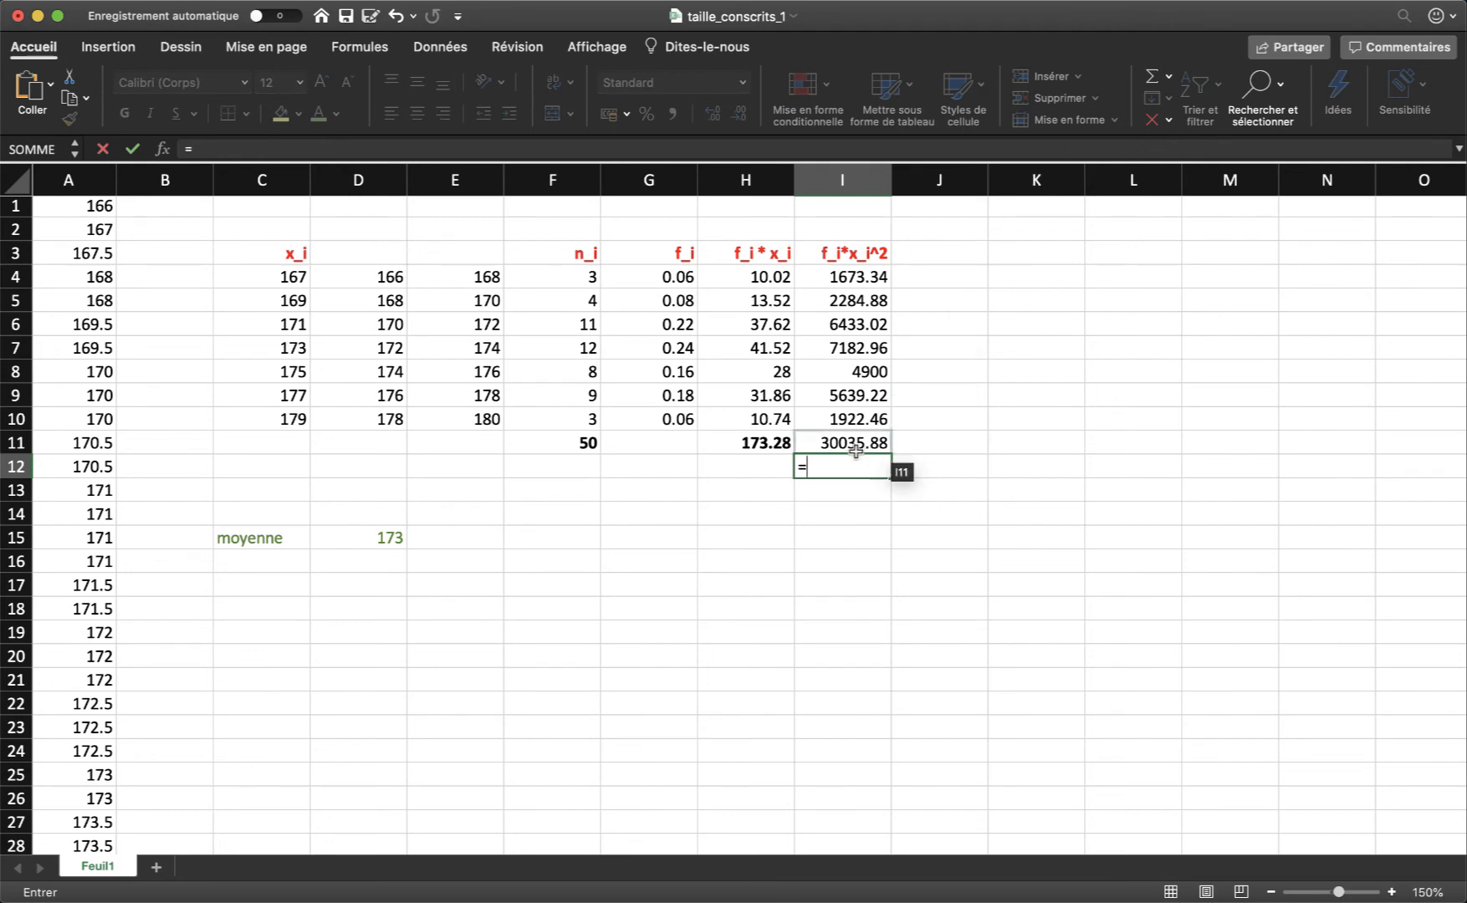
{"action": "left_click", "coordinate": [855, 451]}
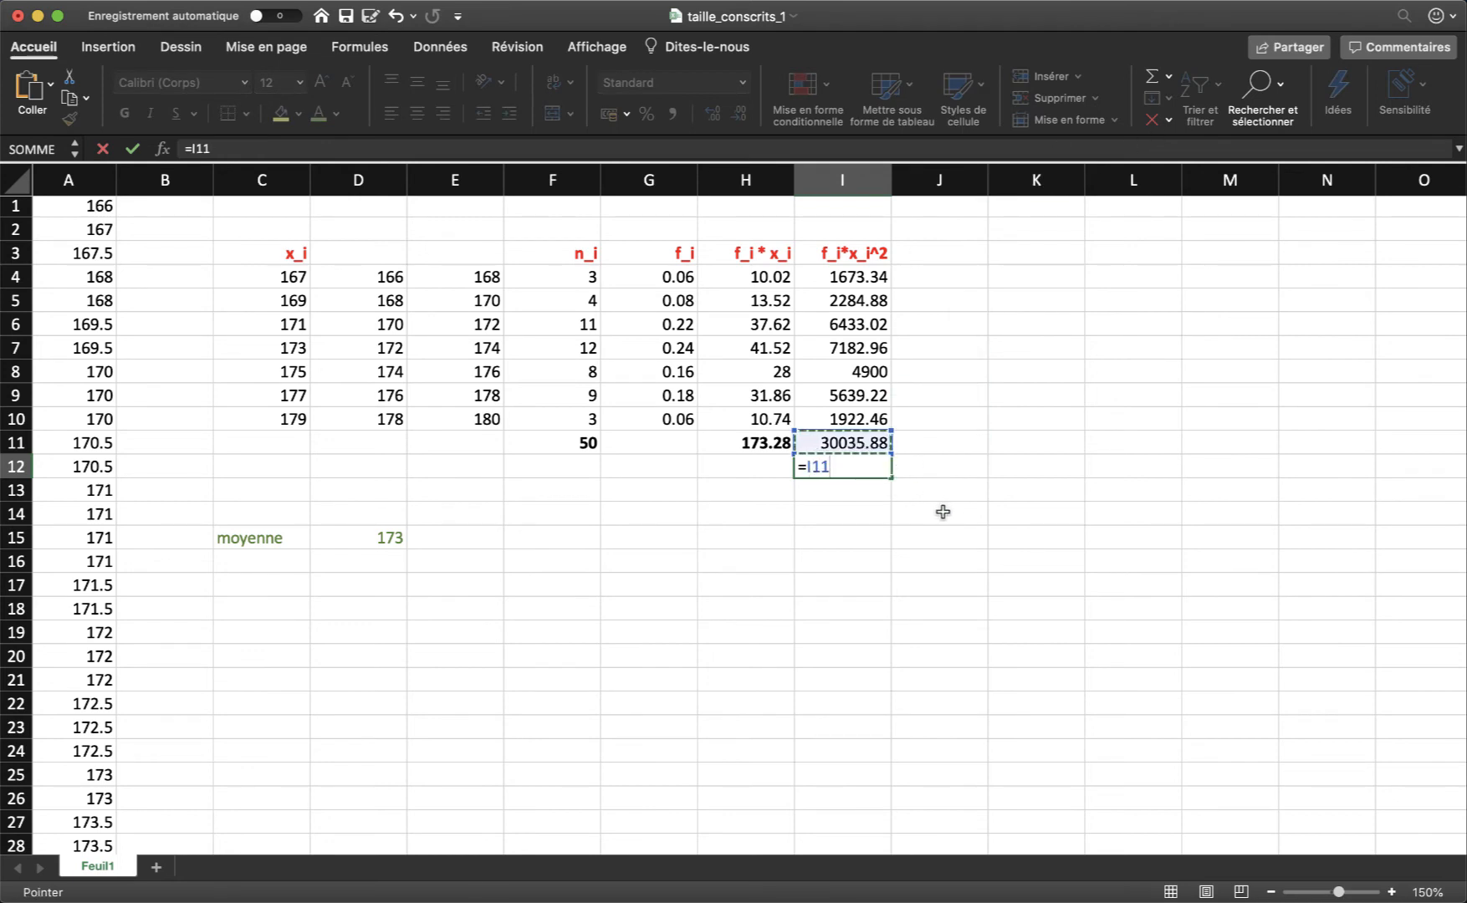
{"action": "type", "text": "-"}
{"action": "left_click", "coordinate": [386, 541]}
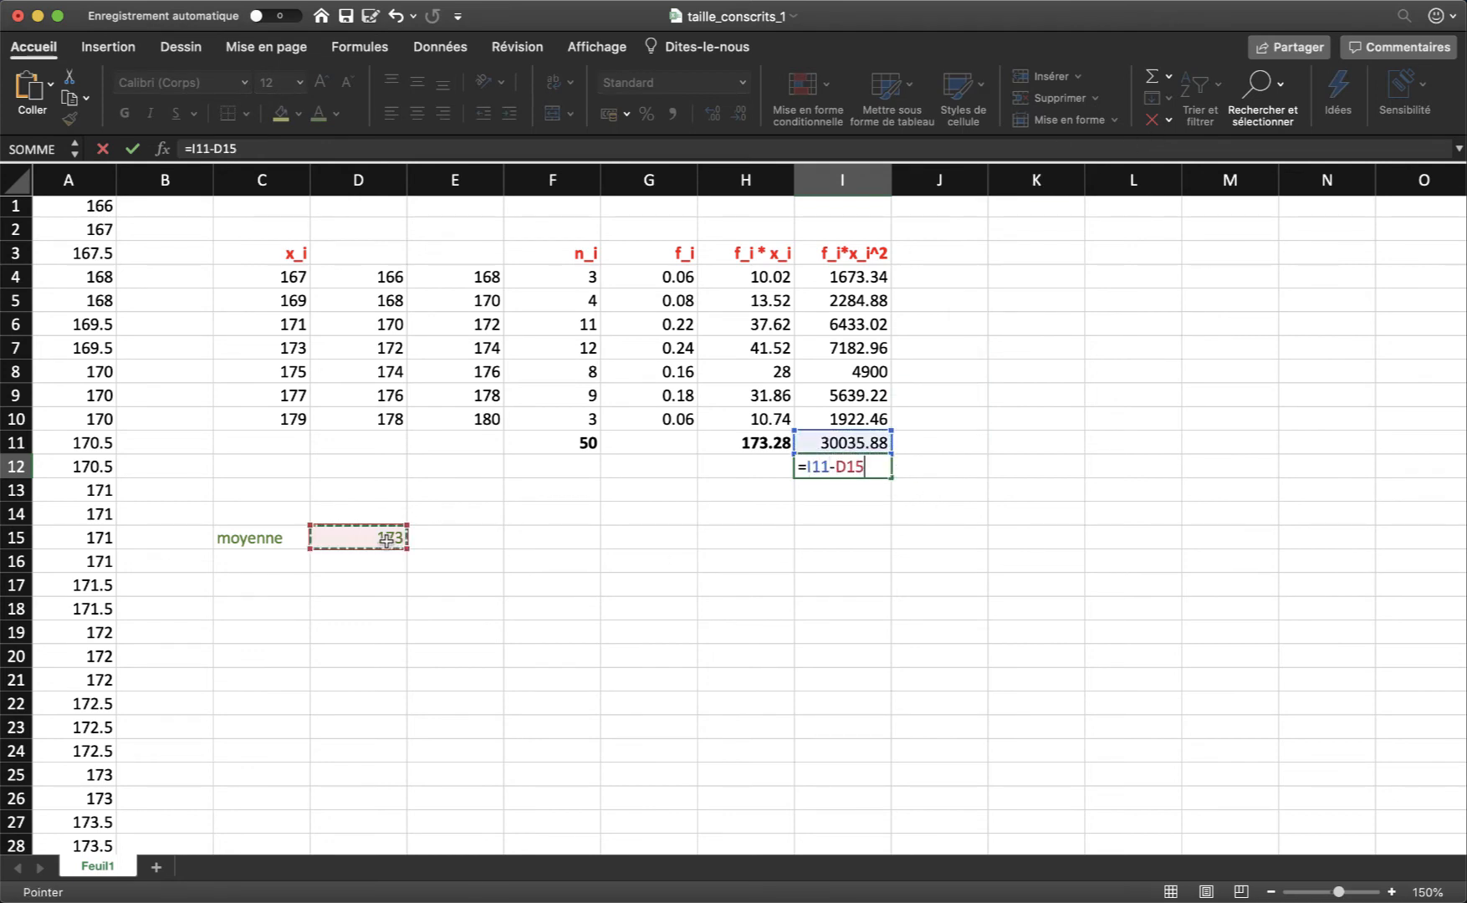
{"action": "type", "text": "^2"}
{"action": "key", "text": "Return"}
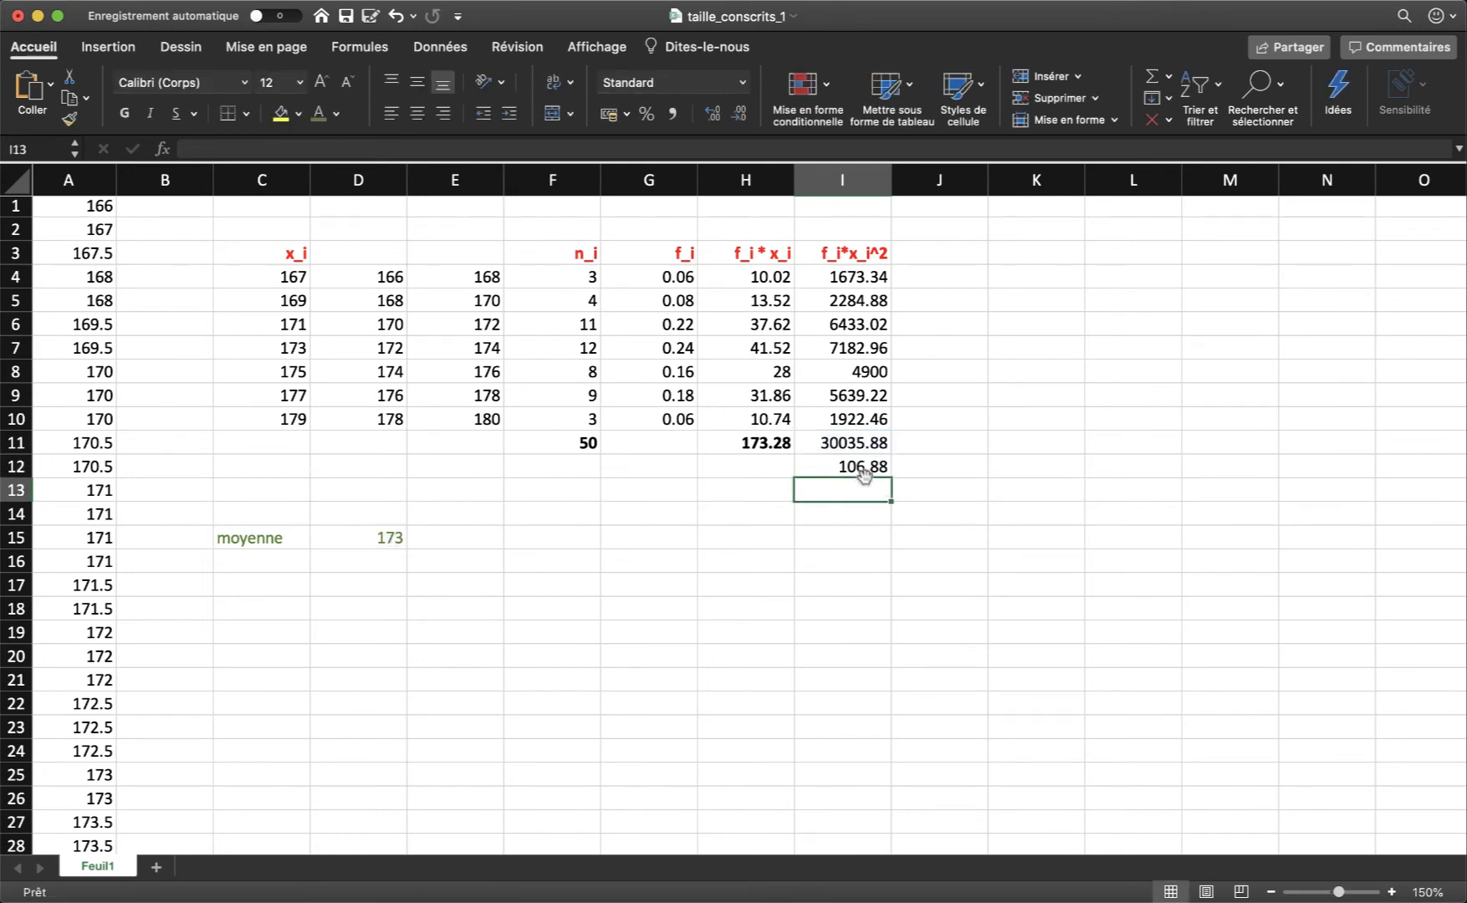
Calculate the standard deviation in I13 with =RACINE(I12) and make it bold
{"action": "type", "text": "=rac"}
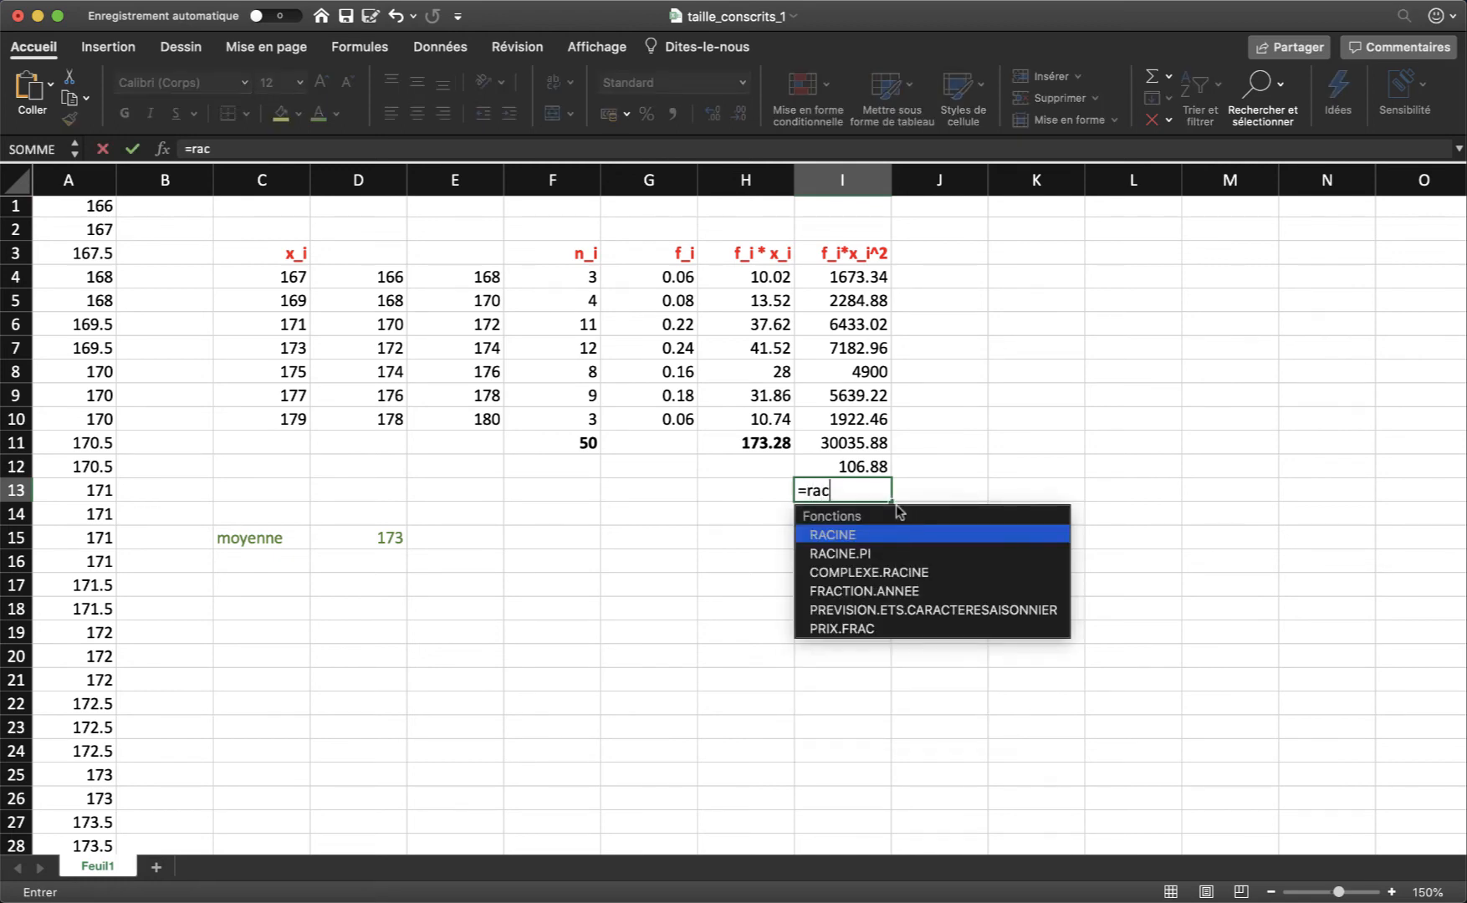
{"action": "double_click", "coordinate": [847, 536]}
{"action": "left_click", "coordinate": [867, 462]}
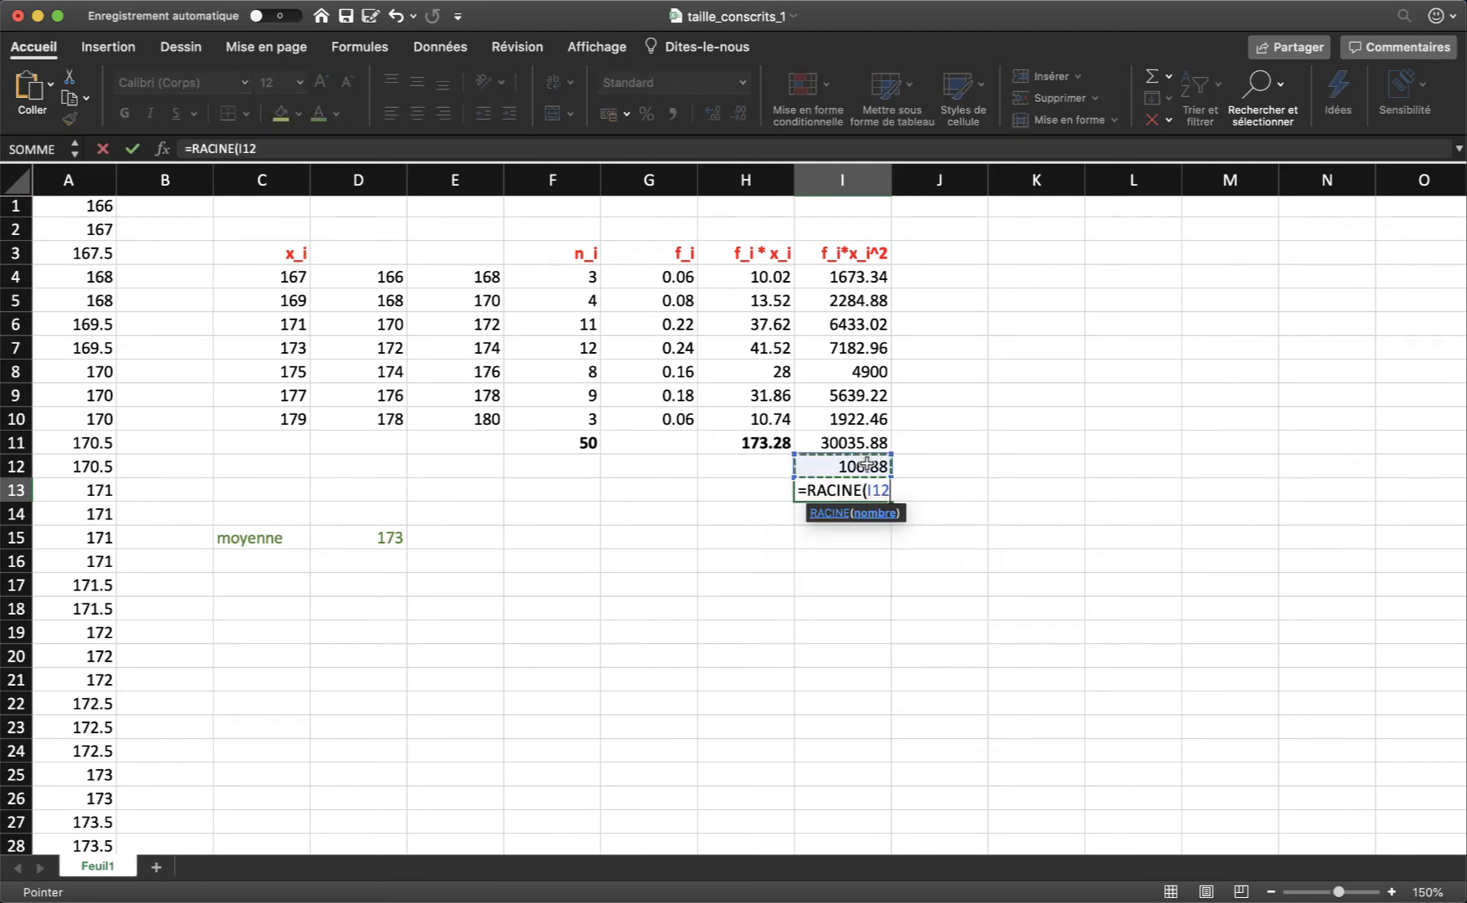
{"action": "type", "text": ")"}
{"action": "key", "text": "Return"}
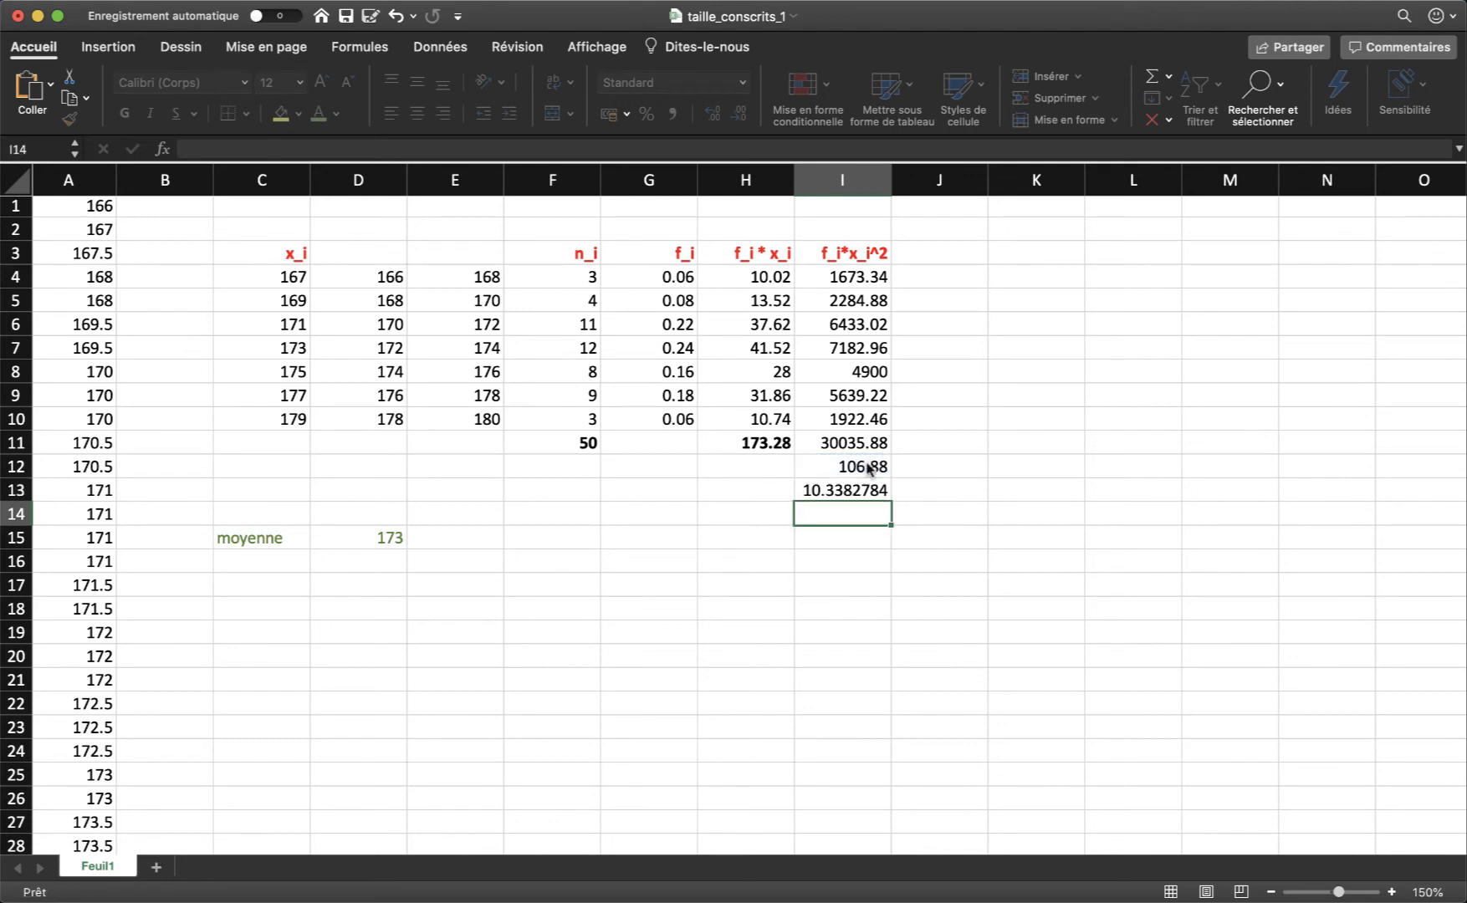
{"action": "left_click", "coordinate": [862, 490]}
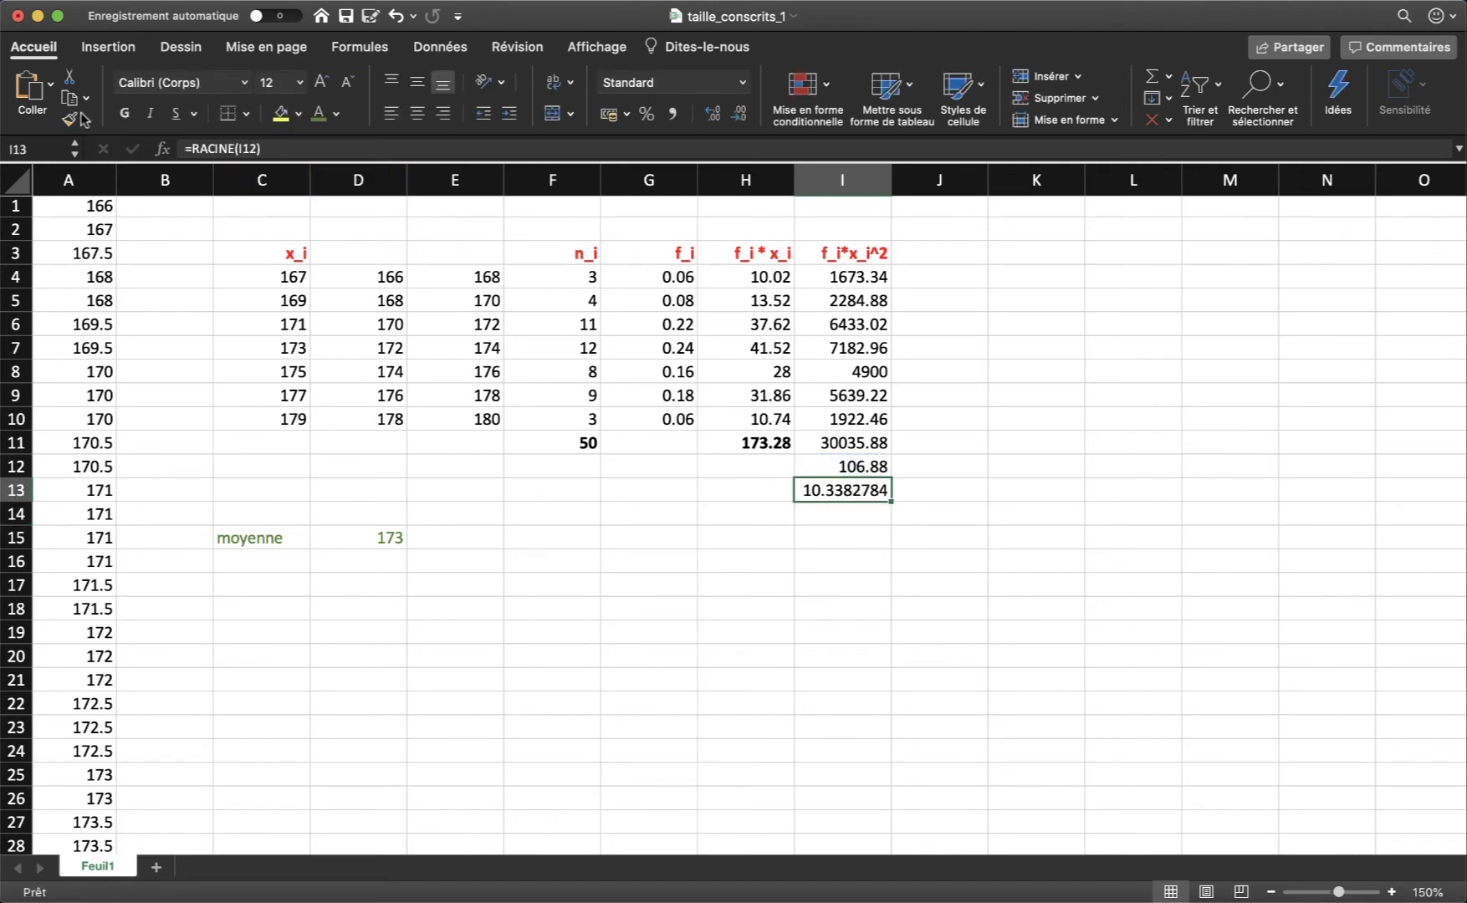
{"action": "left_click", "coordinate": [124, 114]}
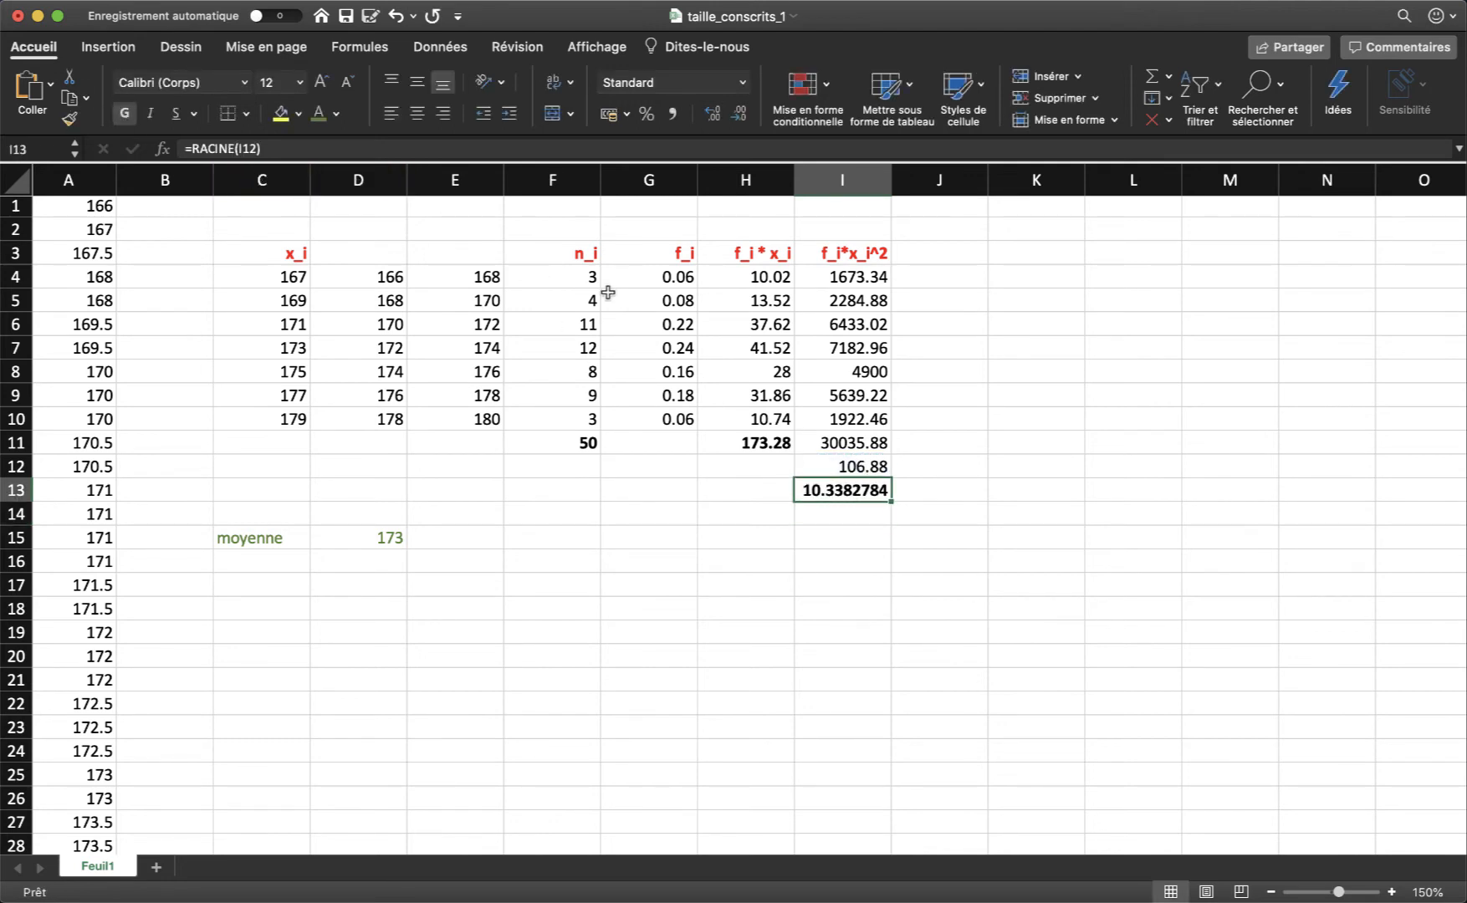
Correct the variance formula in I12 to use the grouped mean instead of the raw-data mean, as =I11-H11^2
{"action": "left_click", "coordinate": [875, 443]}
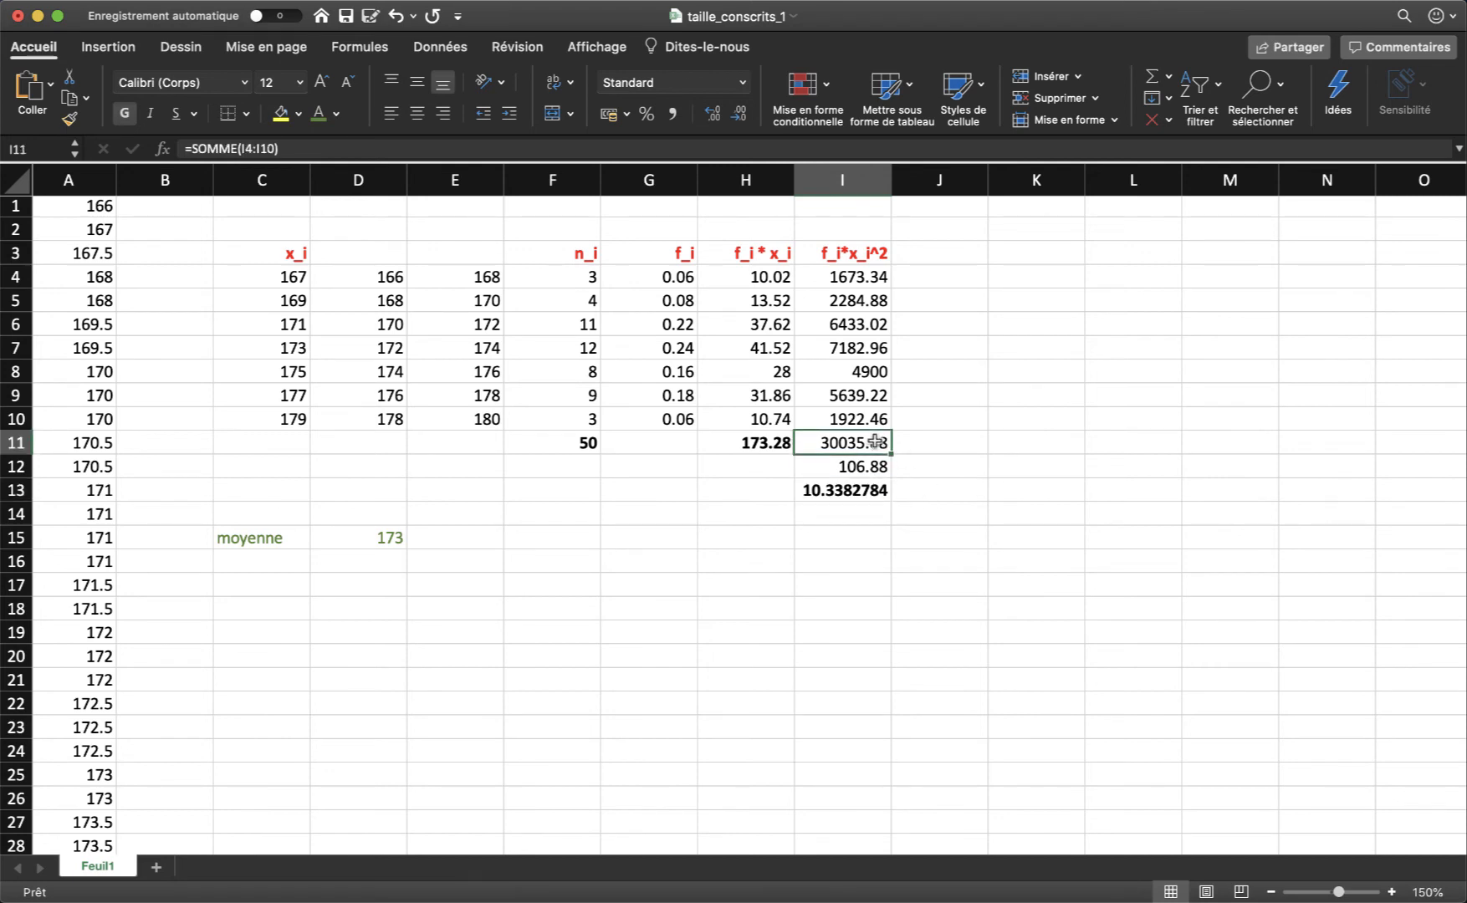
{"action": "double_click", "coordinate": [870, 441]}
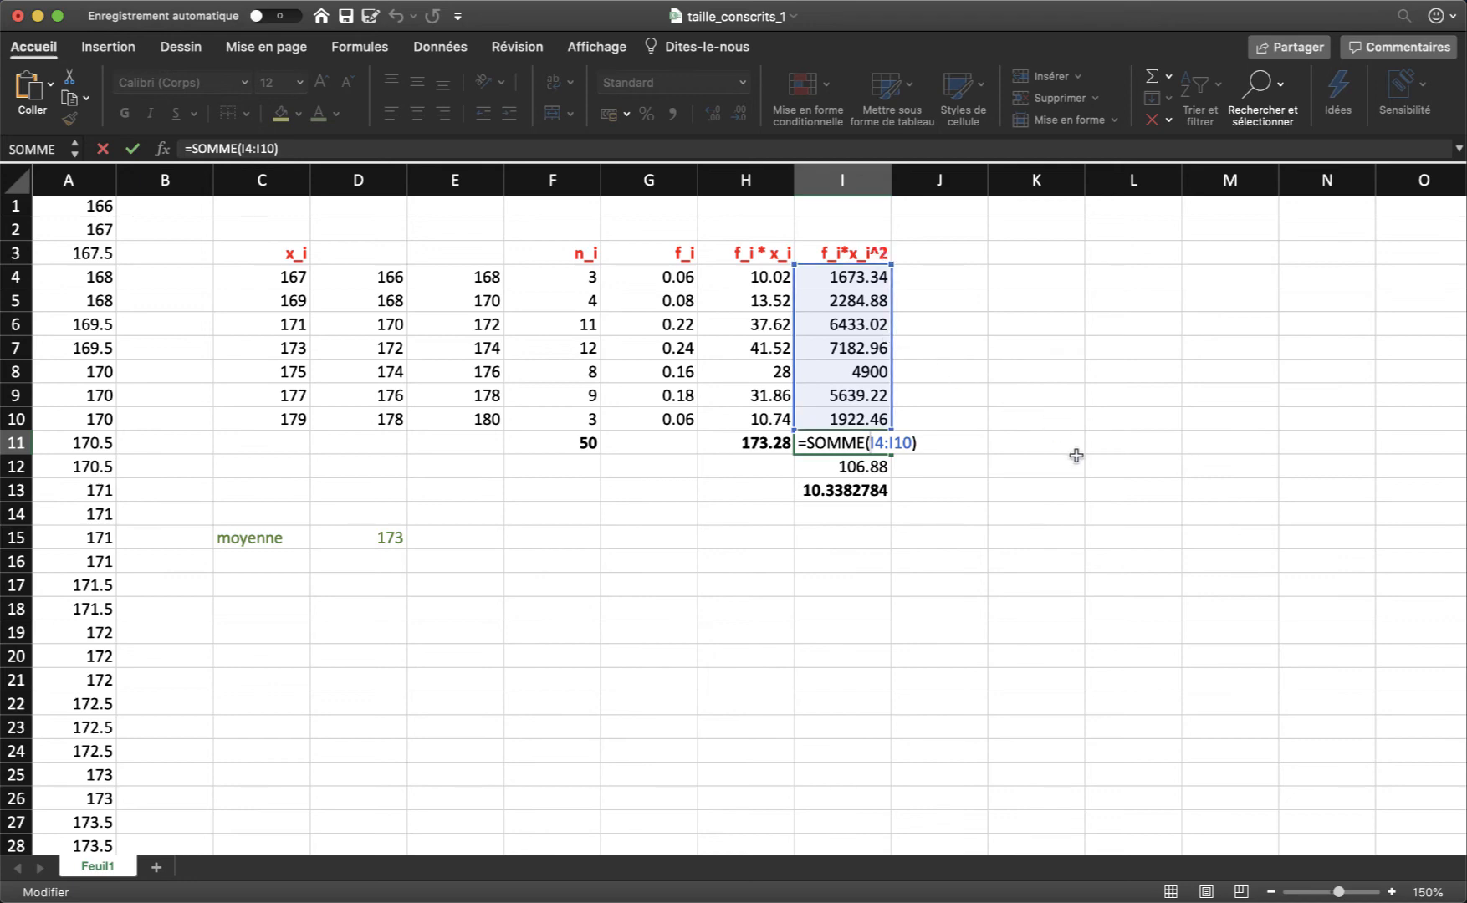
{"action": "key", "text": "Escape"}
{"action": "double_click", "coordinate": [872, 468]}
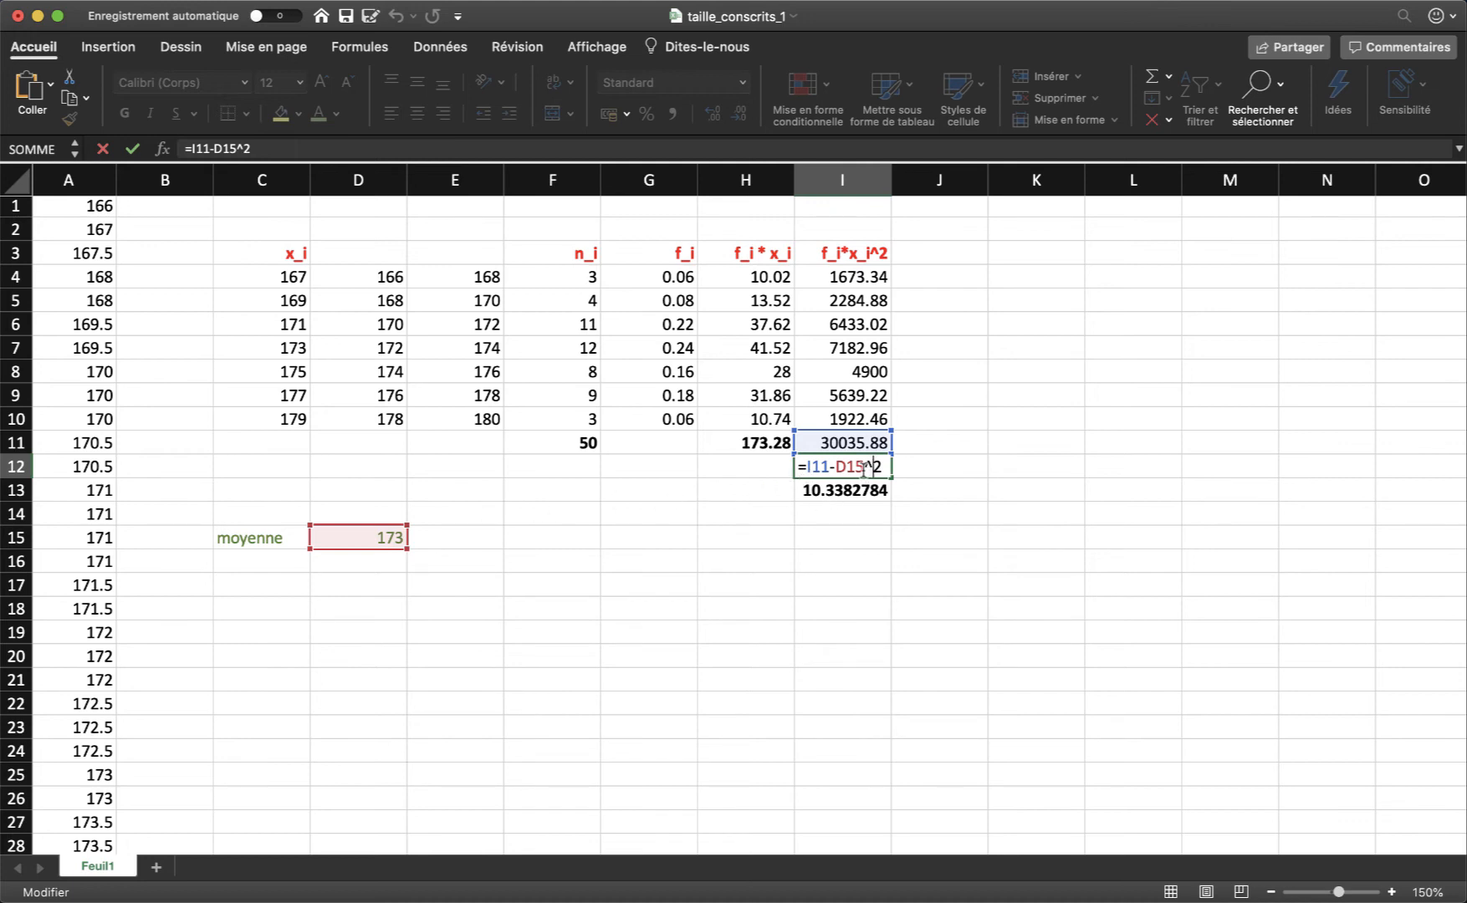
{"action": "left_click_drag", "start_coordinate": [849, 470], "coordinate": [836, 471]}
{"action": "key", "text": "BackSpace"}
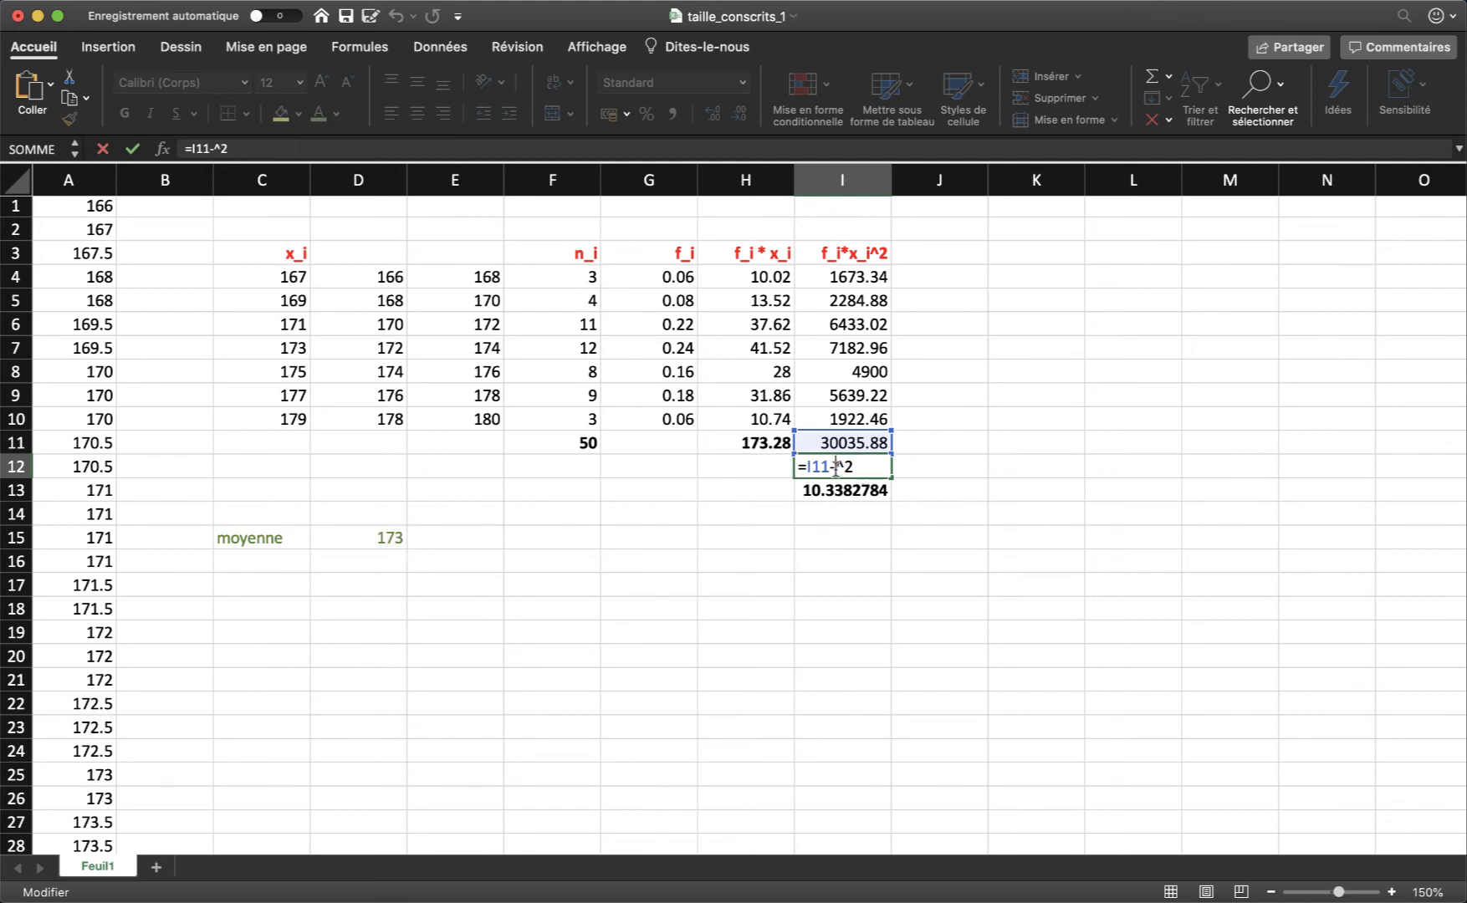
{"action": "left_click", "coordinate": [752, 443]}
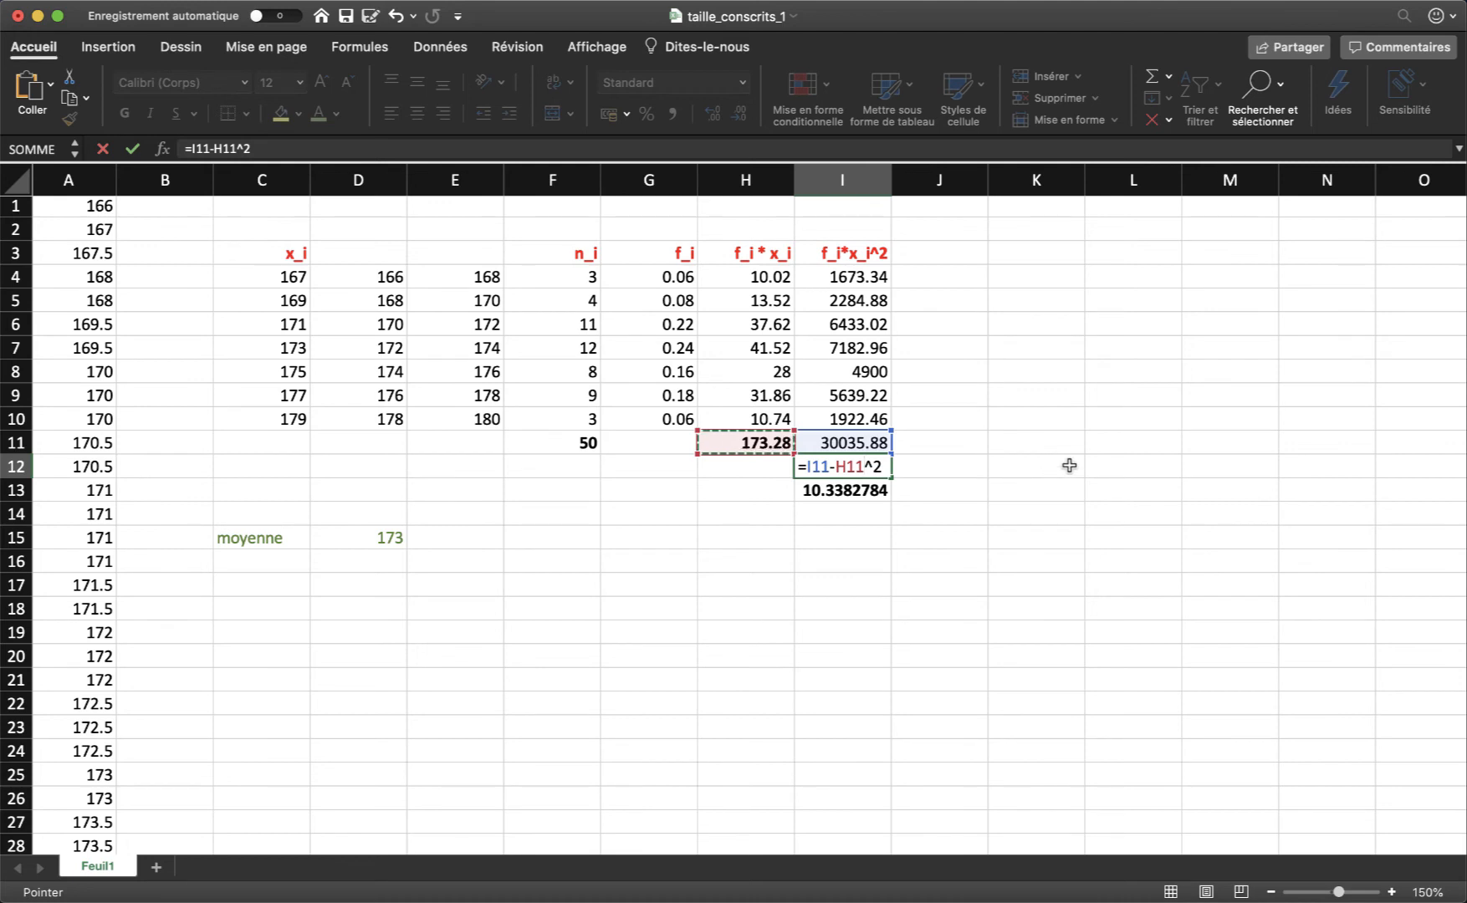
{"action": "key", "text": "Return"}
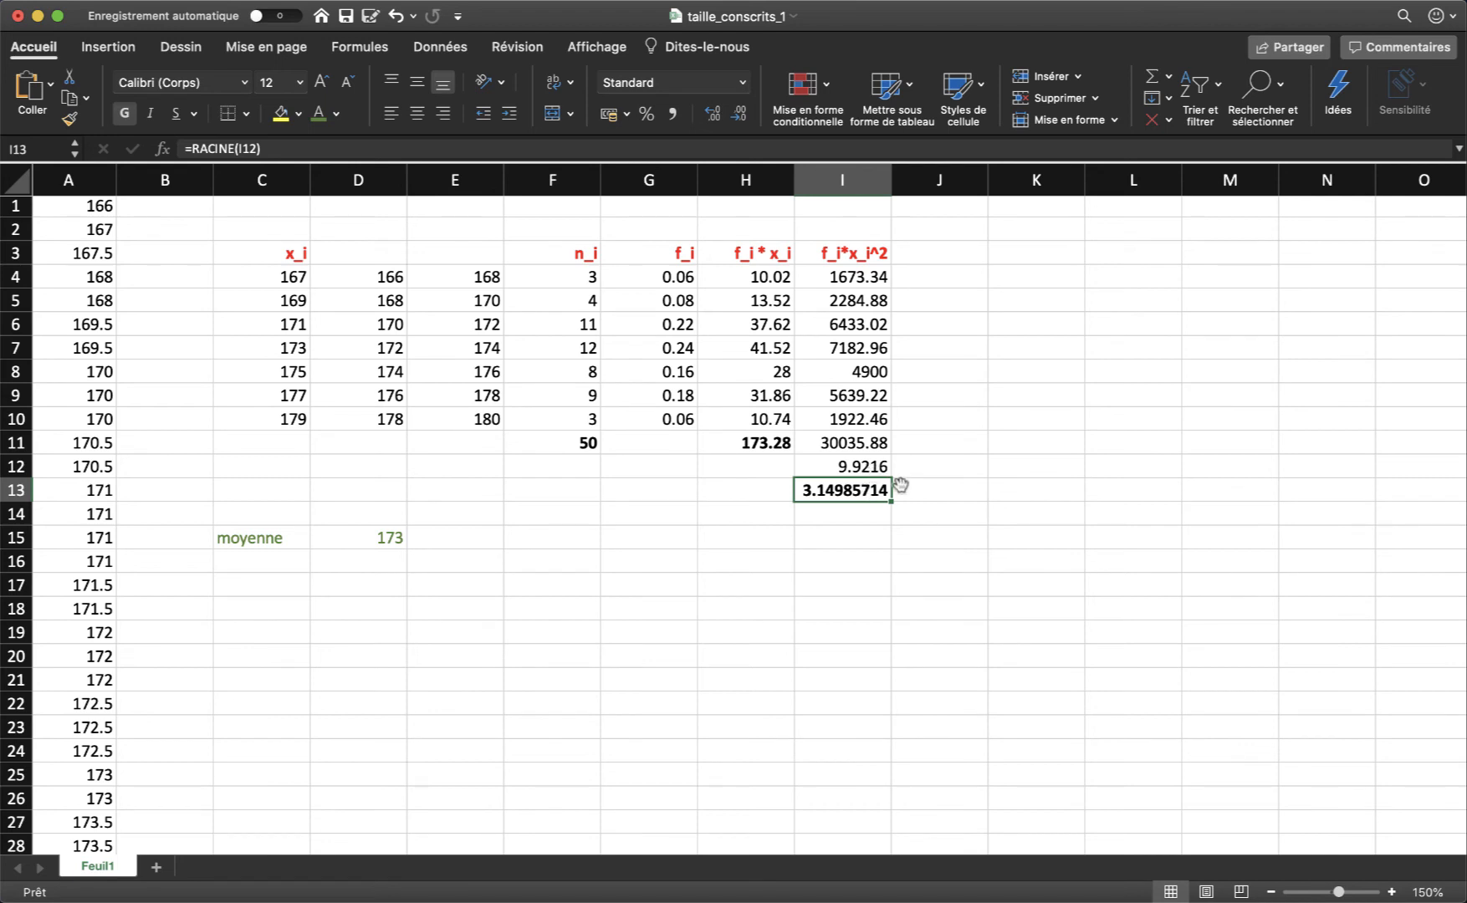
Review the variance formula in I12 and the standard deviation cell I13
{"action": "left_click", "coordinate": [877, 469]}
{"action": "double_click", "coordinate": [878, 469]}
{"action": "key", "text": "Escape"}
{"action": "double_click", "coordinate": [880, 468]}
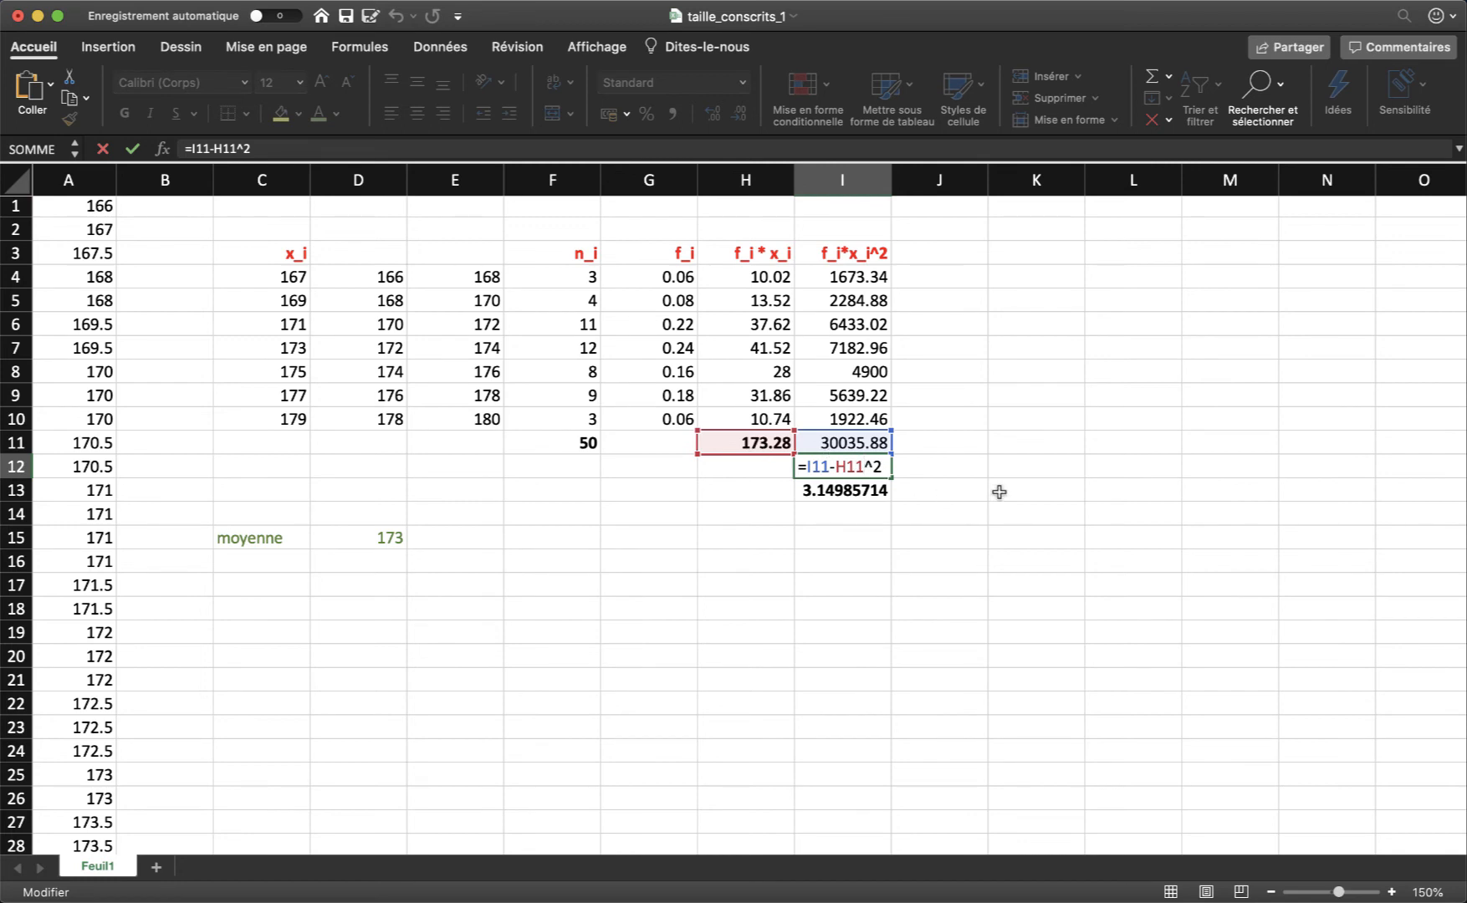
{"action": "key", "text": "Return"}
{"action": "left_click", "coordinate": [851, 490]}
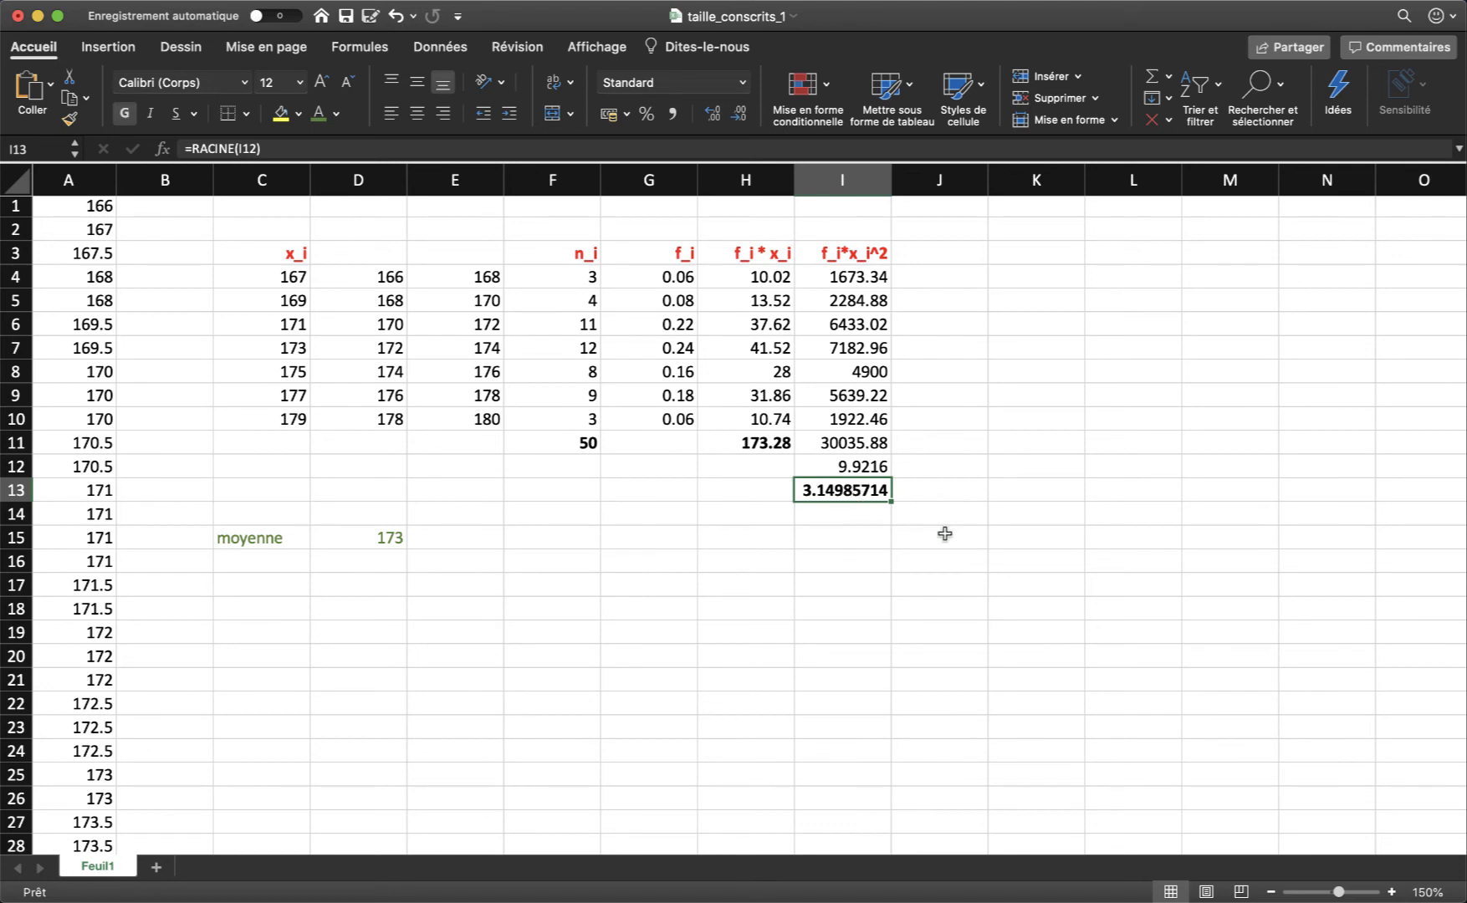
Label C16 "ecart-type" and calculate the raw-data standard deviation in D16 with =ECARTYPE.STANDARD(A1:A50)
{"action": "left_click", "coordinate": [267, 563]}
{"action": "type", "text": "eca"}
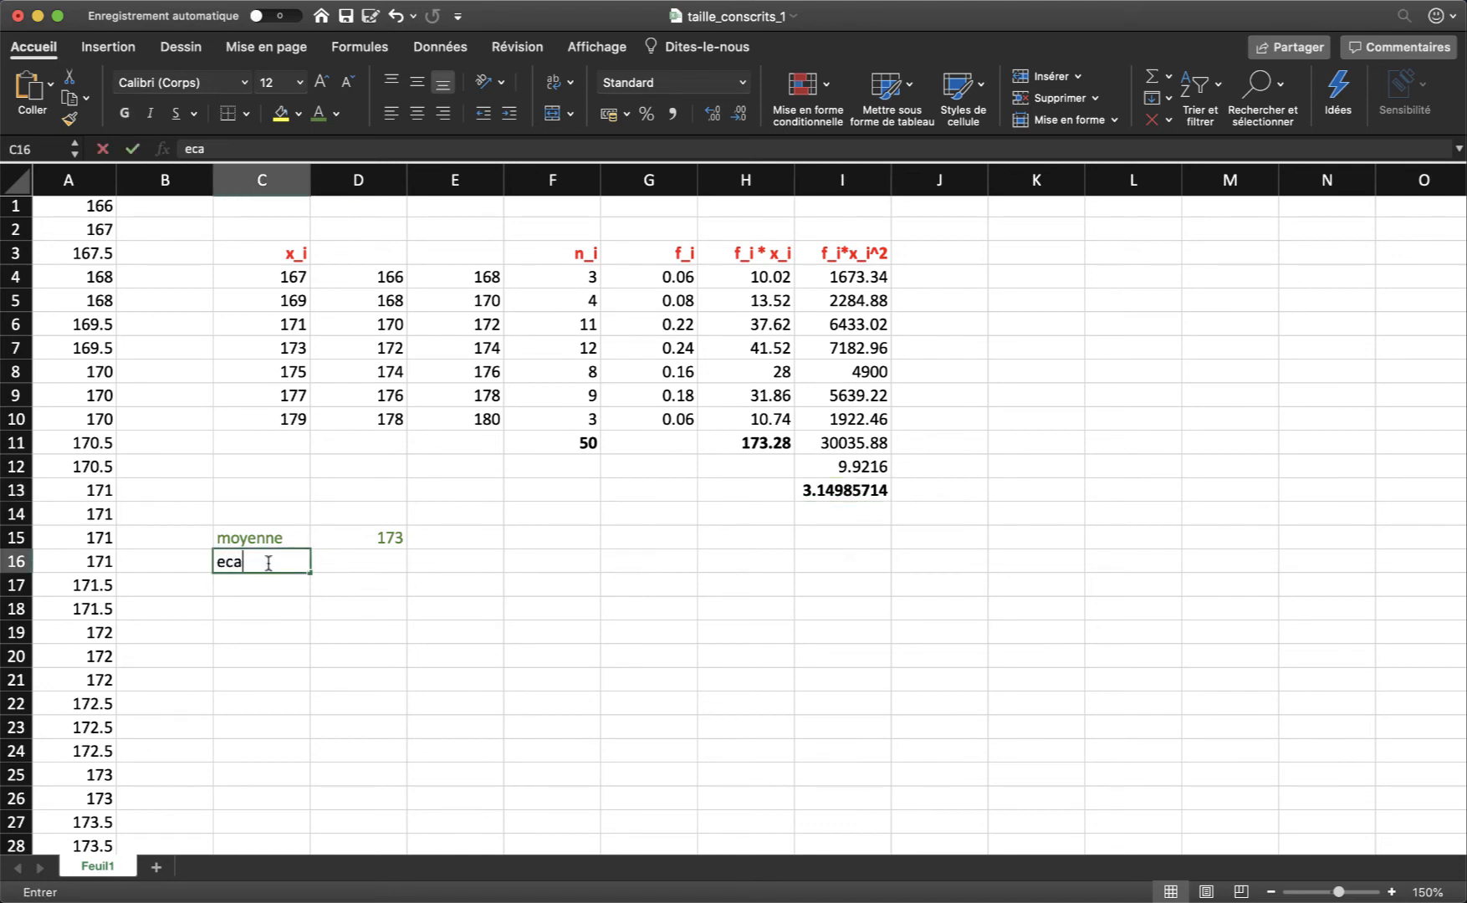
{"action": "type", "text": "rt-type"}
{"action": "key", "text": "Tab"}
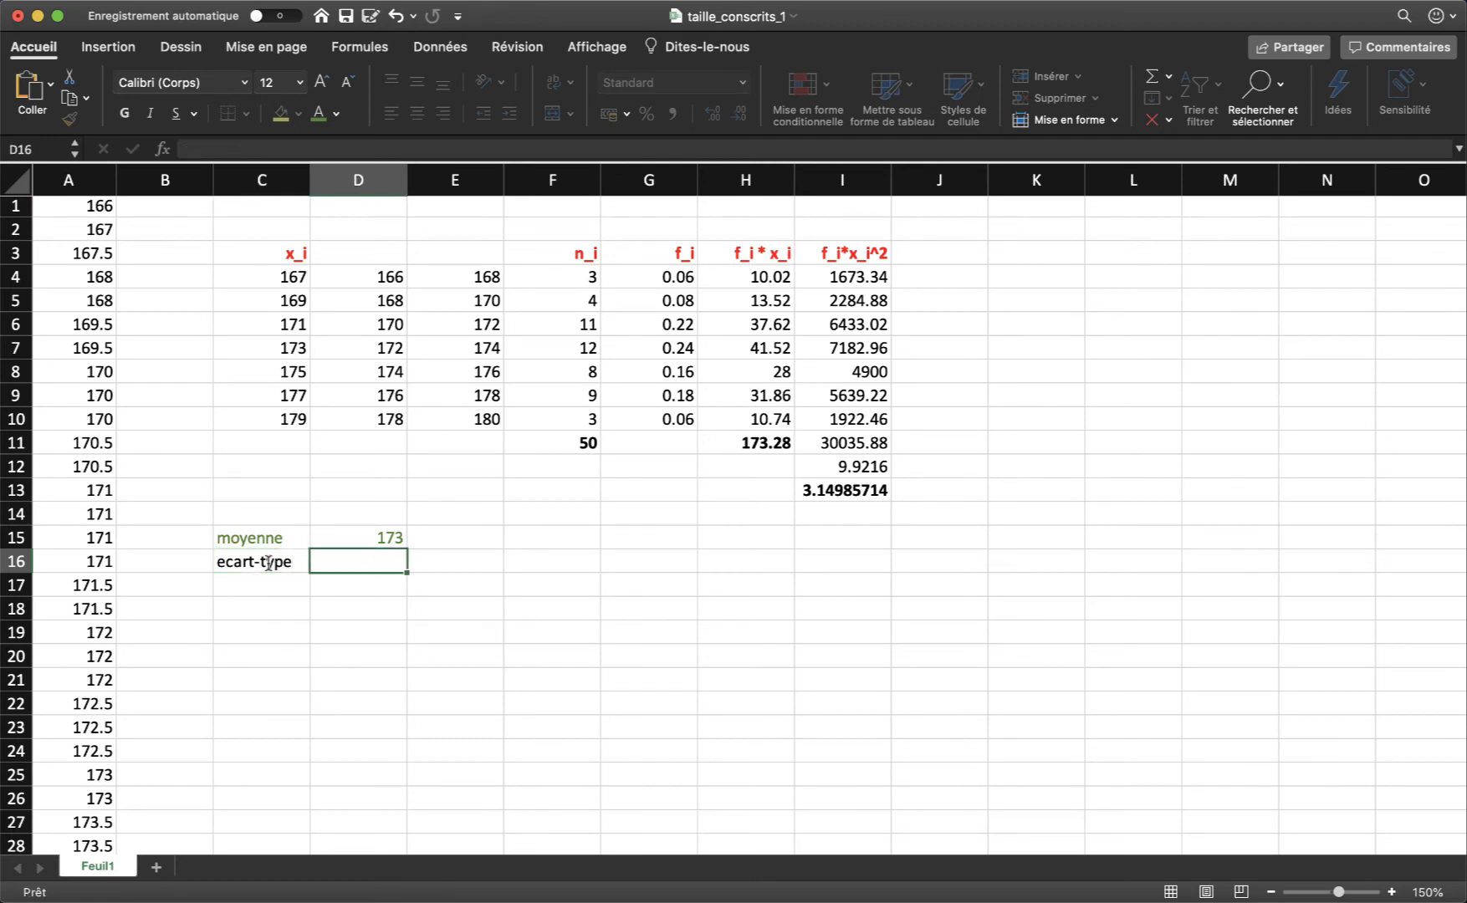
{"action": "type", "text": "eca"}
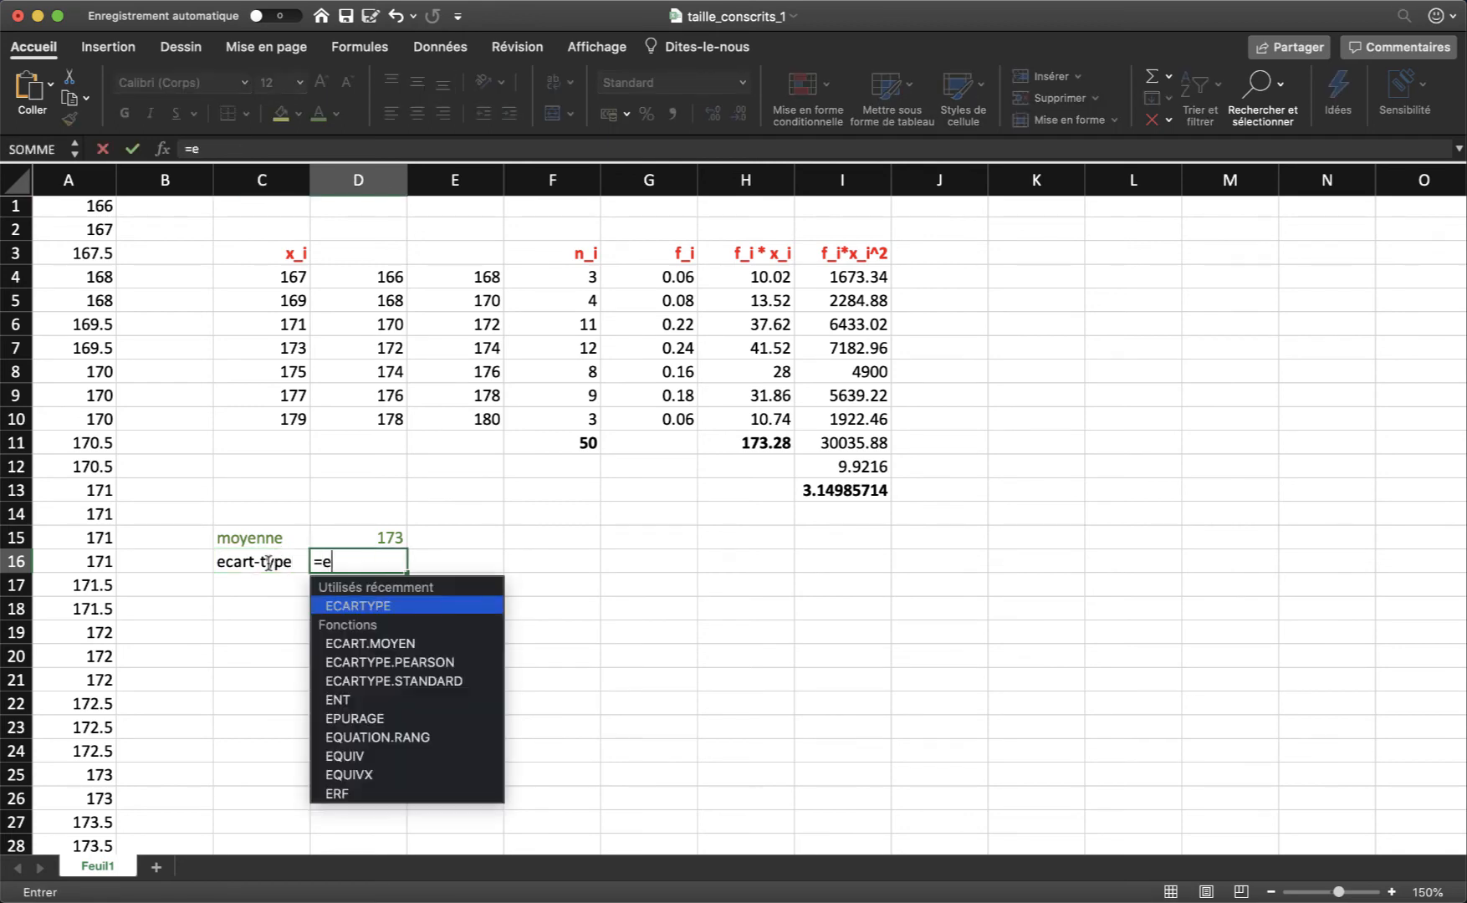
{"action": "double_click", "coordinate": [395, 682]}
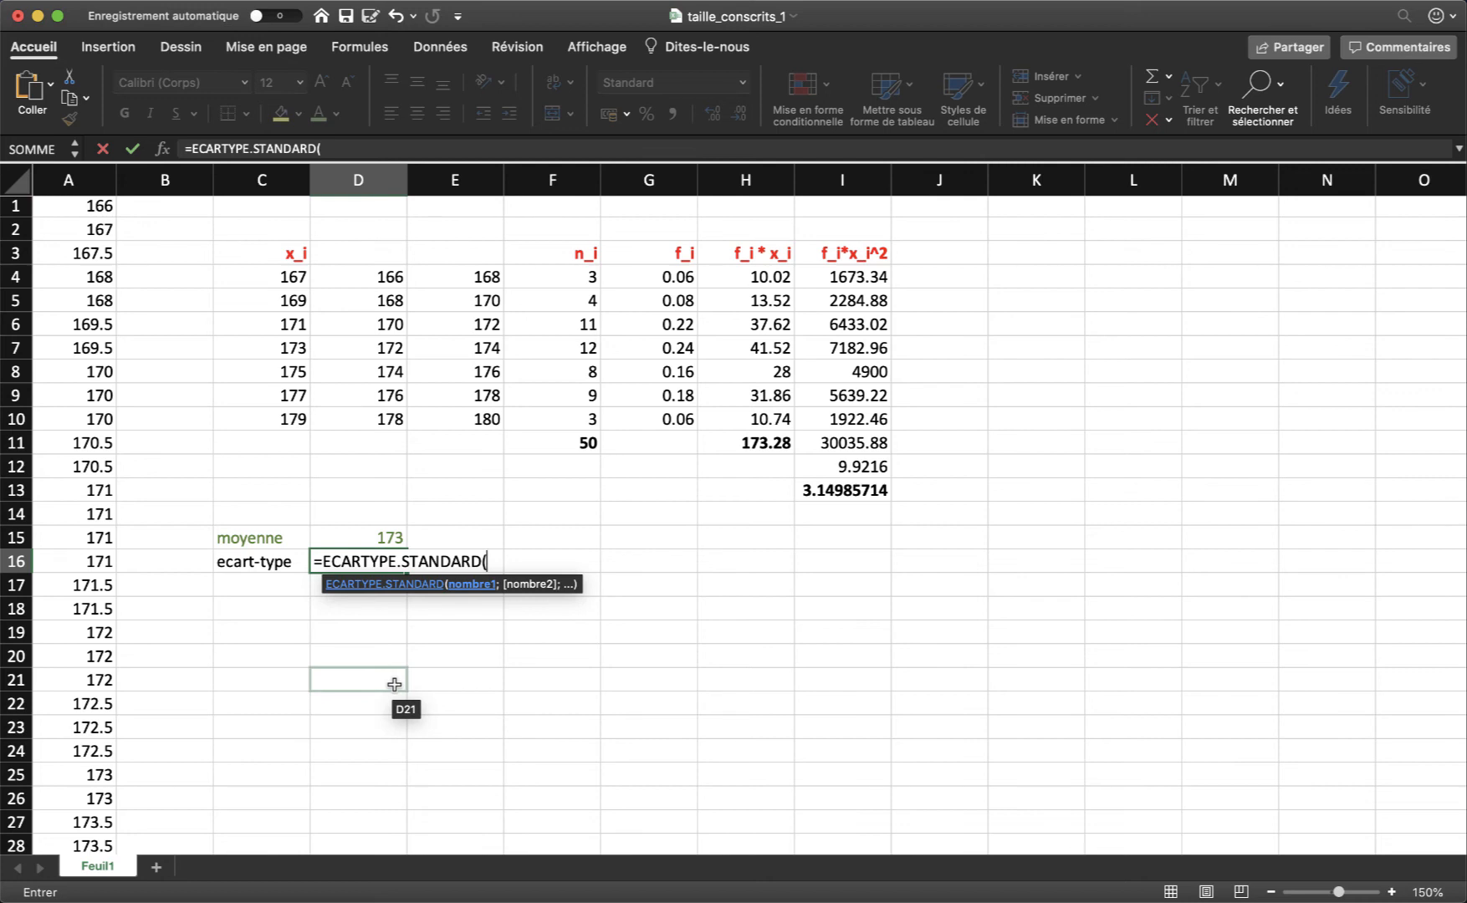
{"action": "type", "text": "A1"}
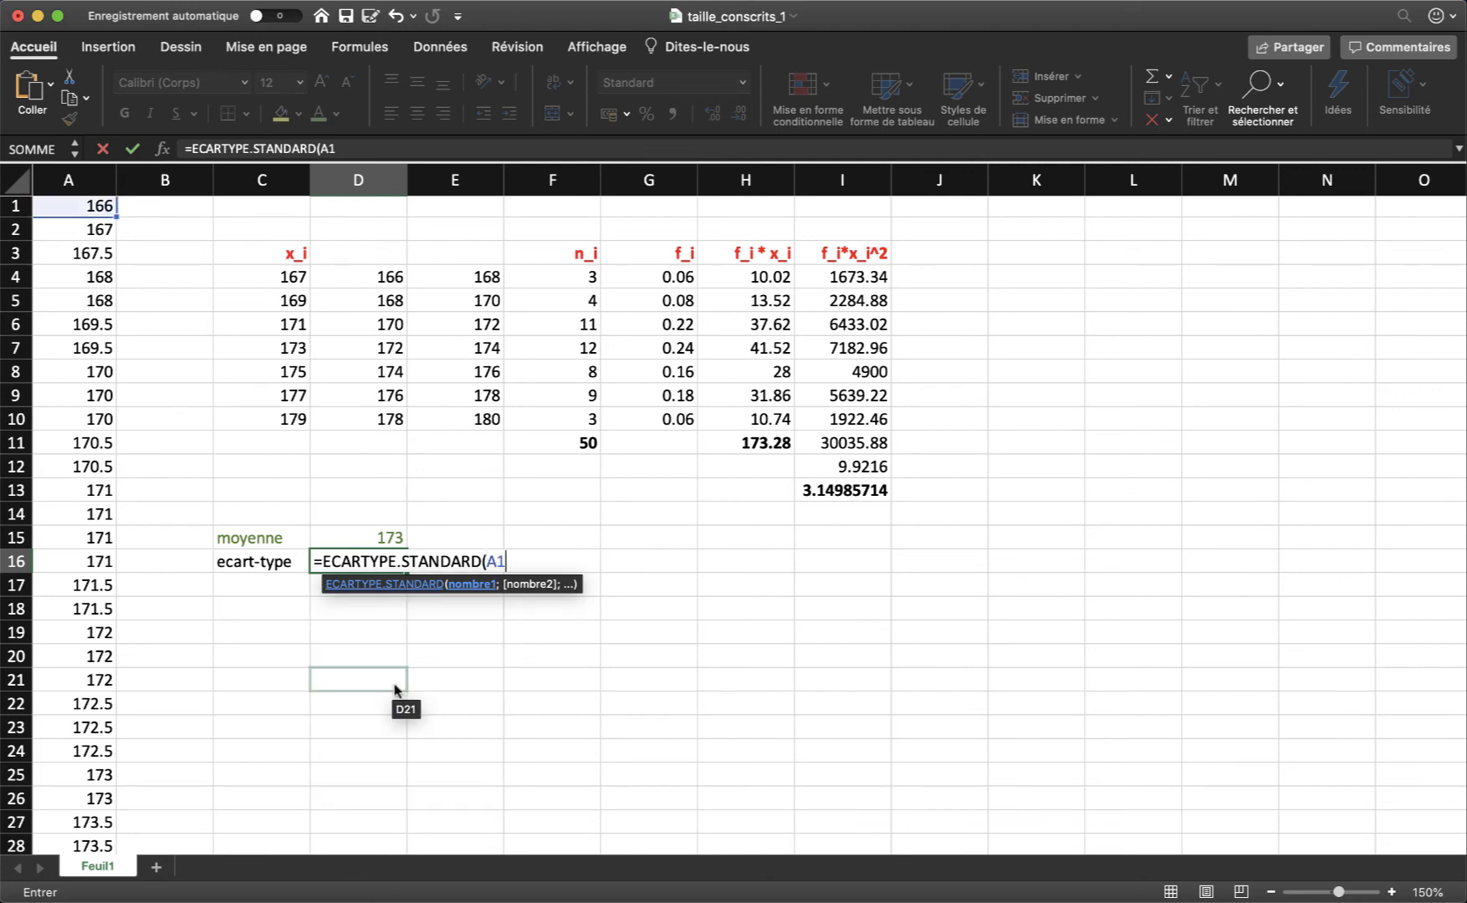
{"action": "type", "text": ":A50"}
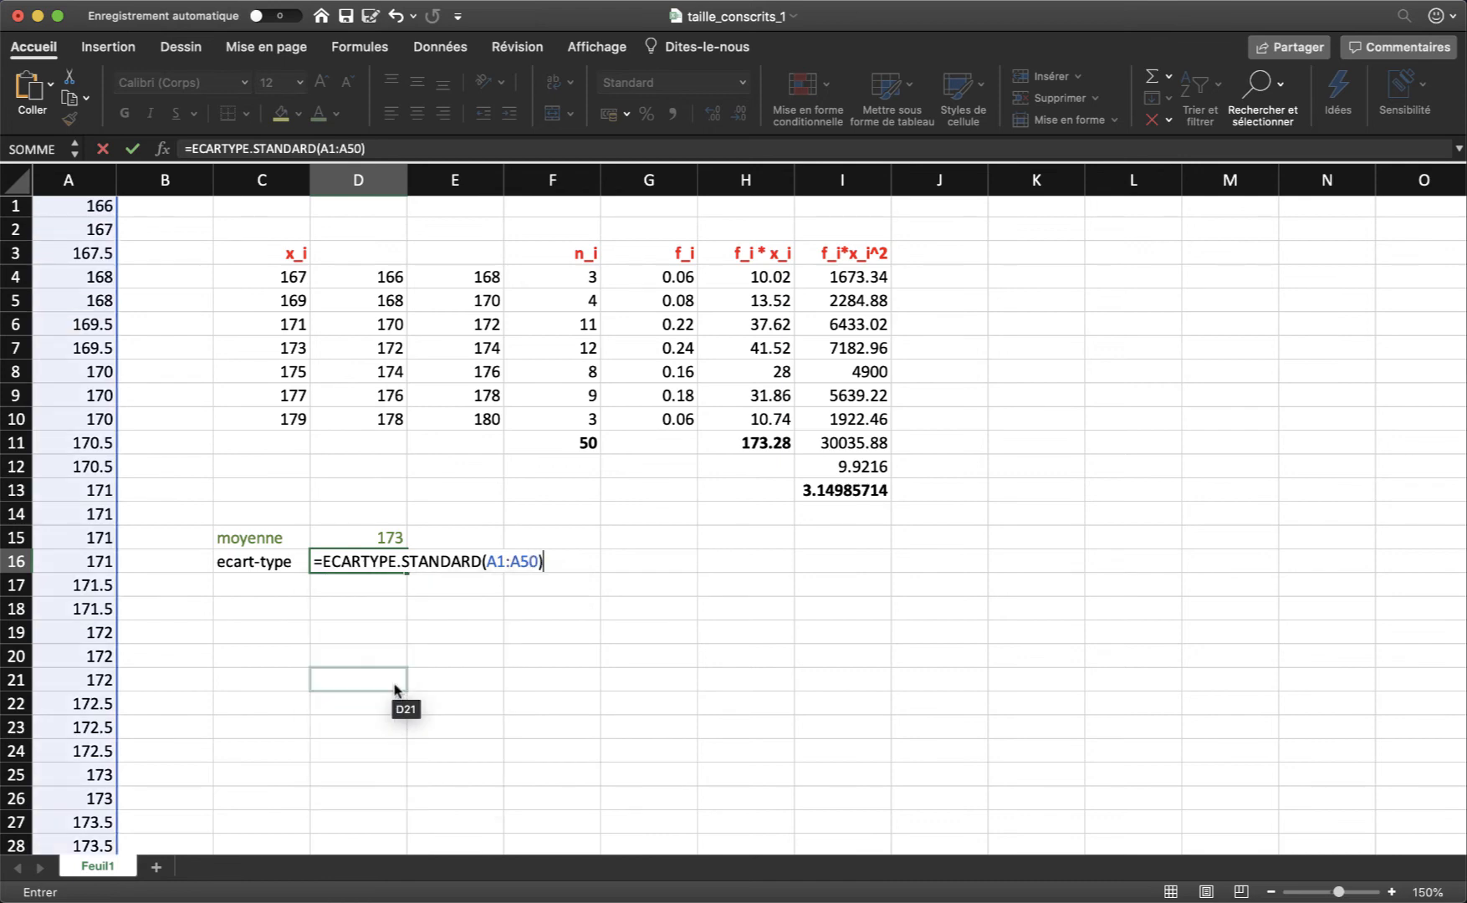
{"action": "key", "text": "Return"}
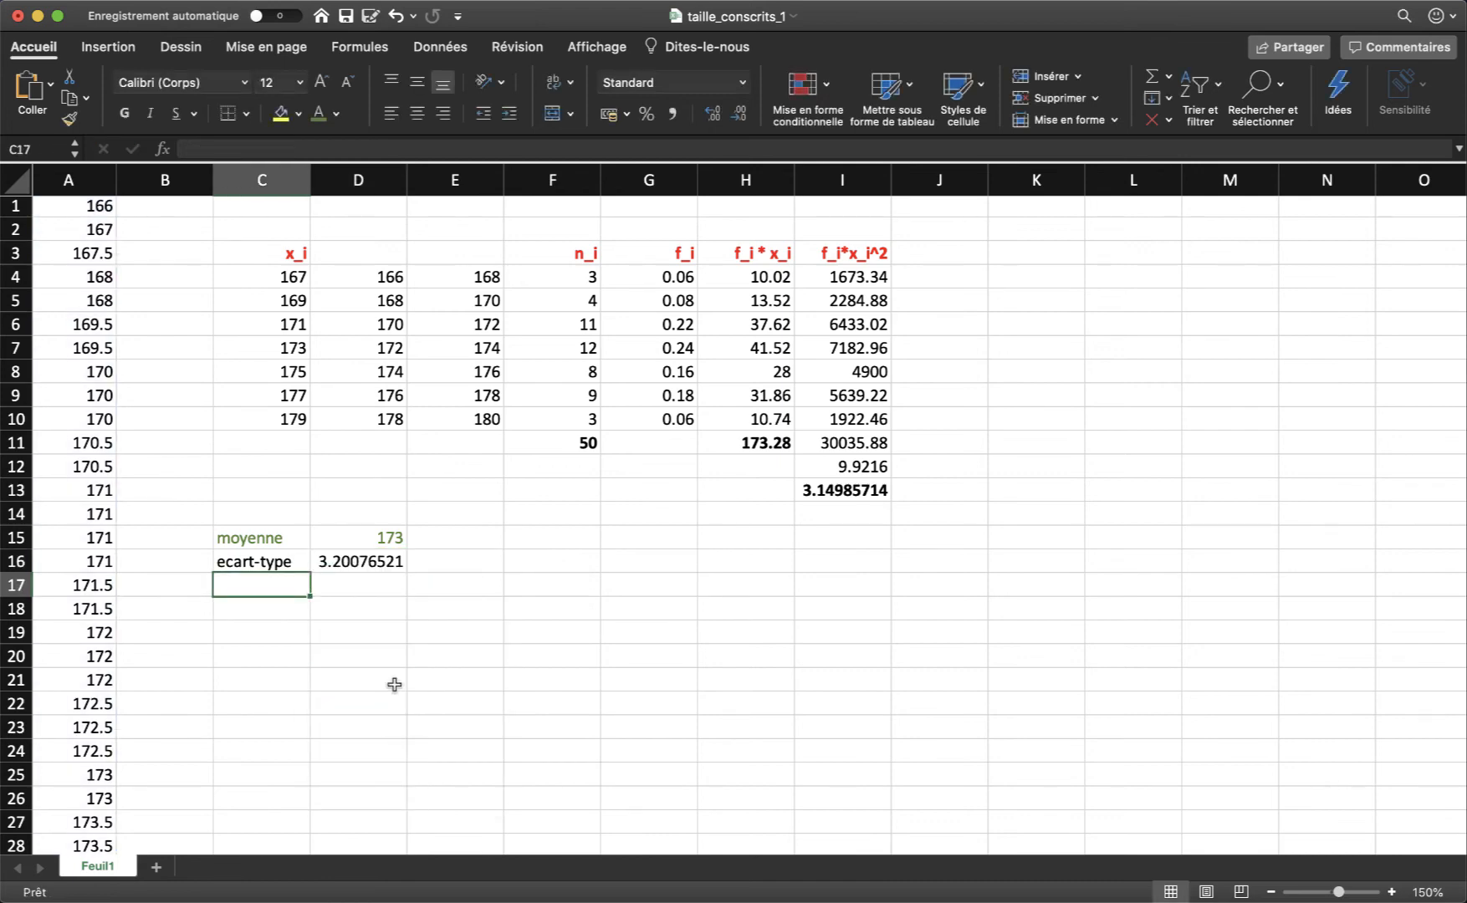
Colour the text of the ecart-type label and its value in C16:D16 green, matching the moyenne row
{"action": "left_click", "coordinate": [365, 566]}
{"action": "left_click_drag", "start_coordinate": [266, 564], "coordinate": [349, 547]}
{"action": "left_click", "coordinate": [322, 124]}
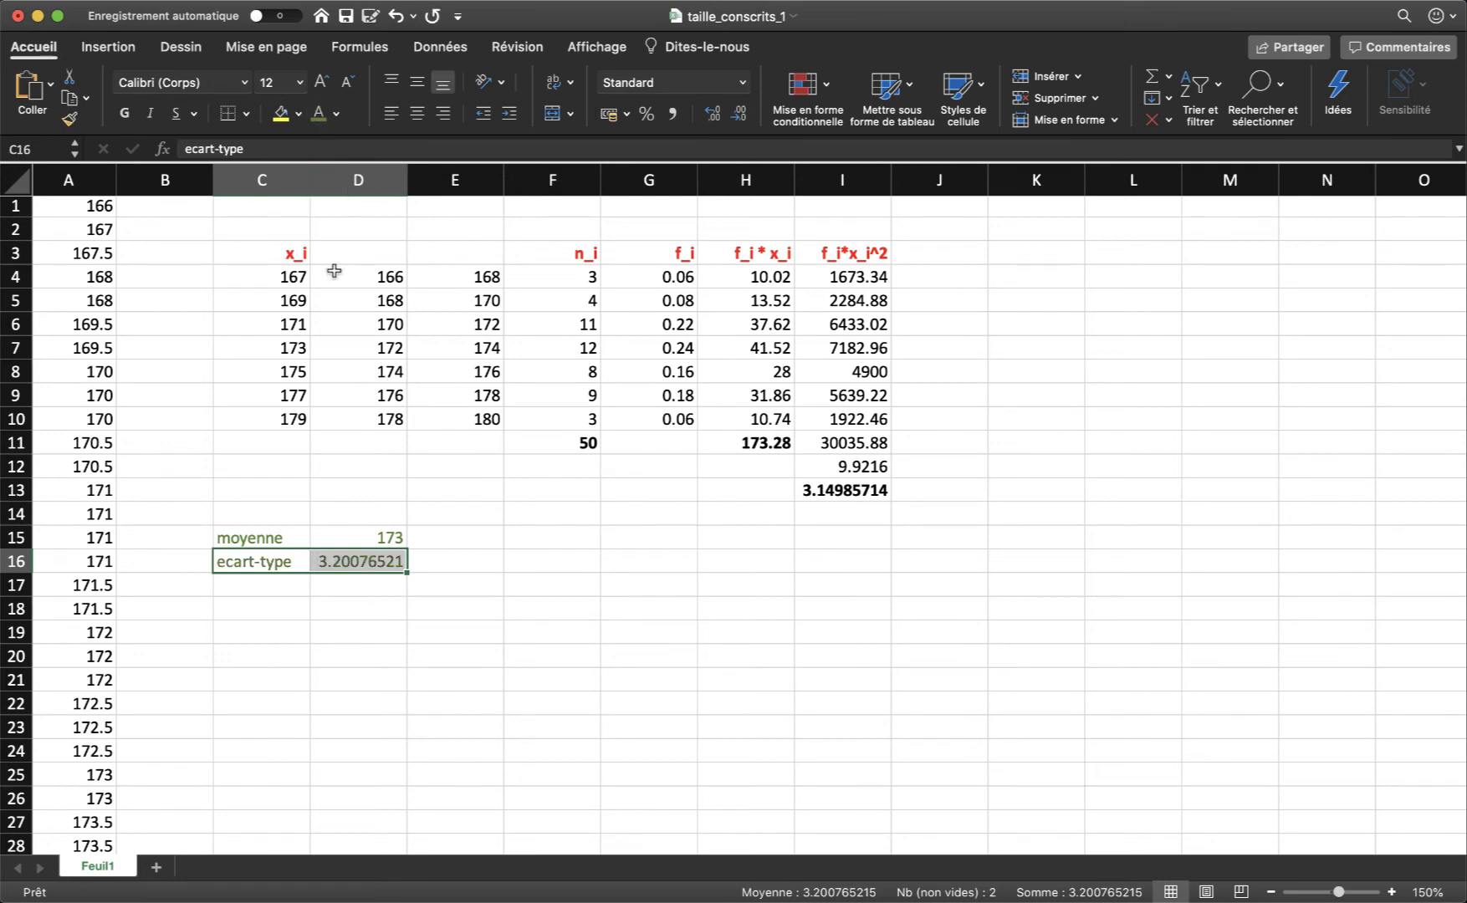
{"action": "left_click", "coordinate": [893, 659]}
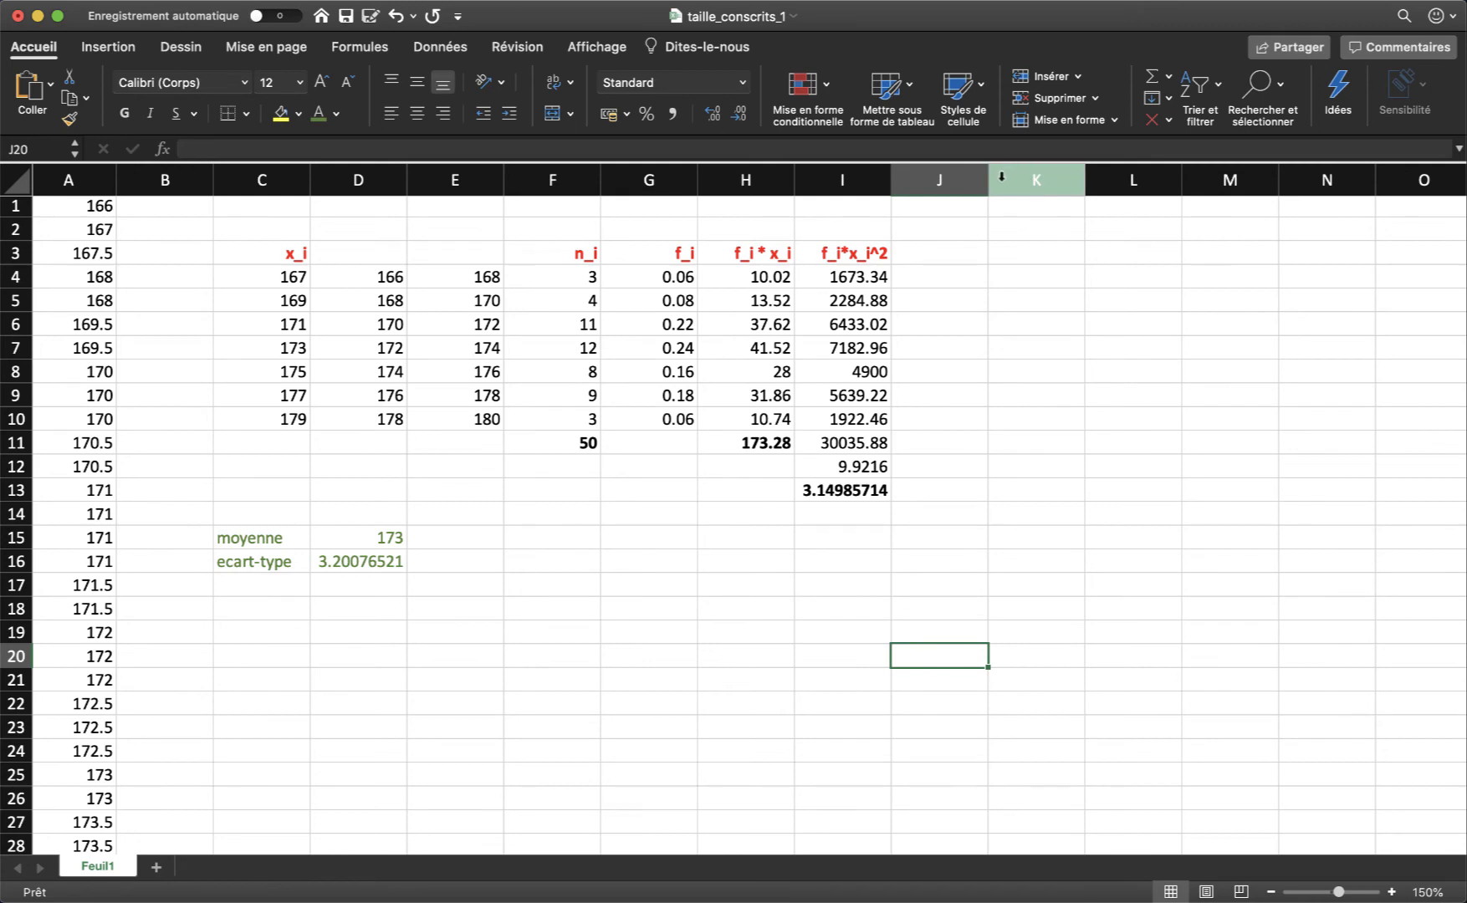
Enter the header f_i*(x_i-moy) in J3 and adjust the width of column J to fit it
{"action": "left_click_drag", "start_coordinate": [988, 180], "coordinate": [1037, 180]}
{"action": "left_click", "coordinate": [956, 252]}
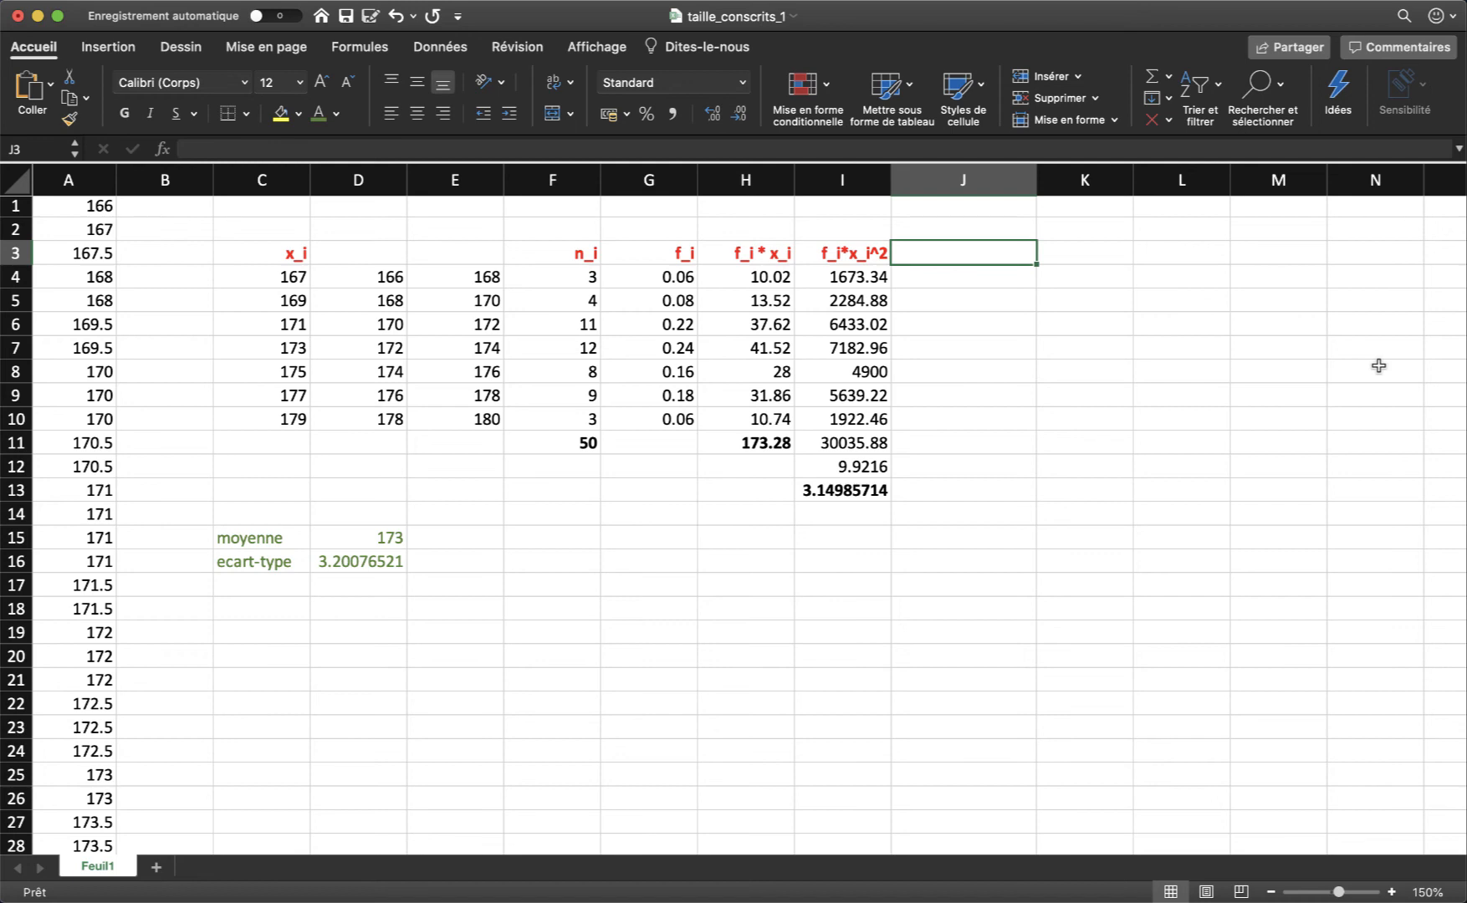
{"action": "type", "text": "f_i*("}
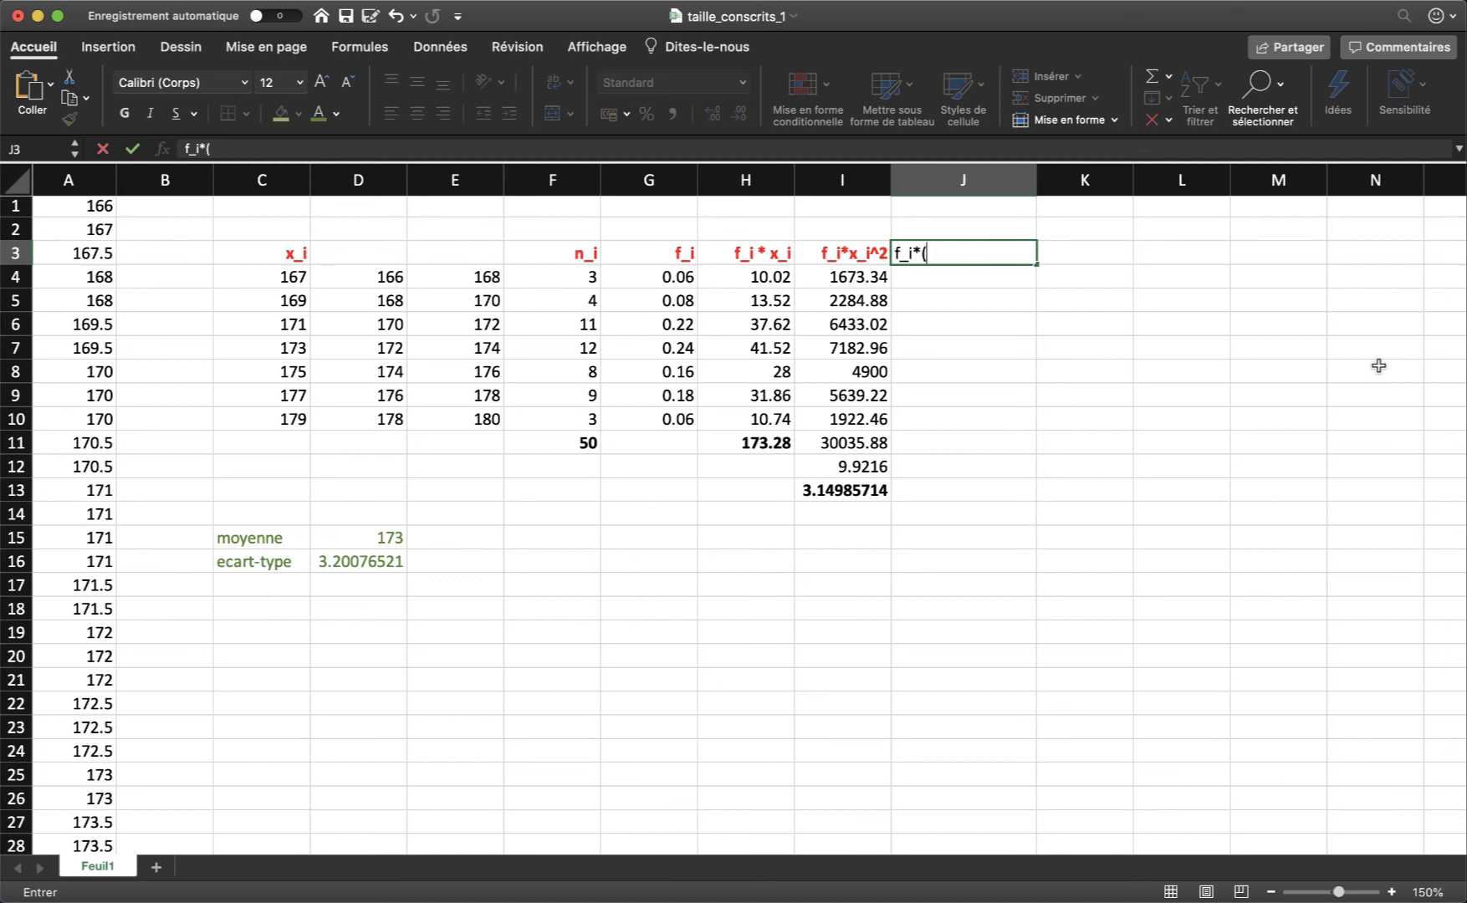
{"action": "type", "text": "x_i-moy)"}
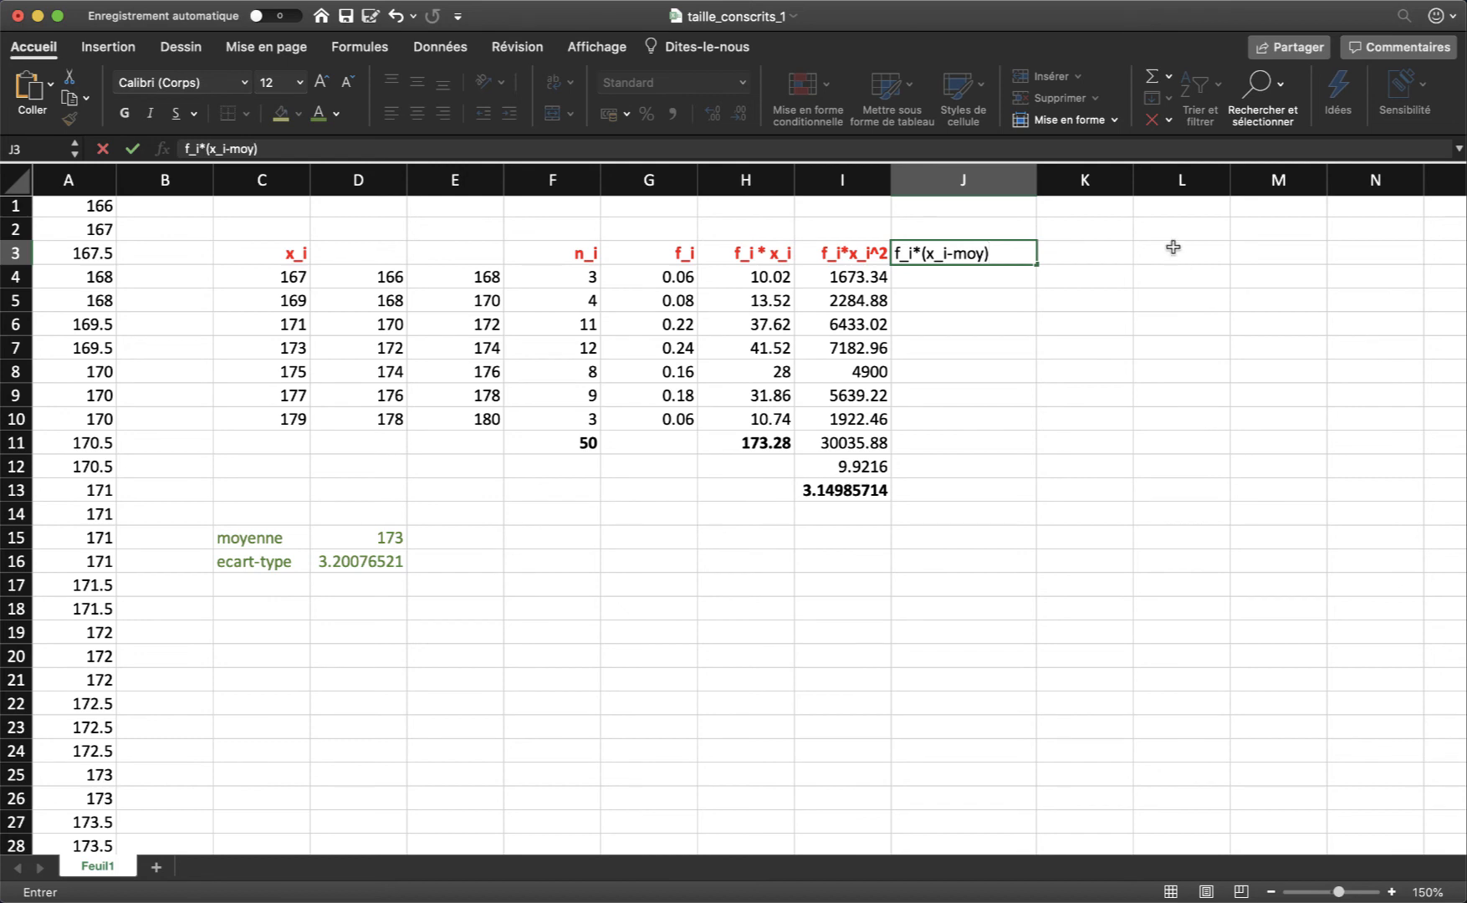
{"action": "key", "text": "Return"}
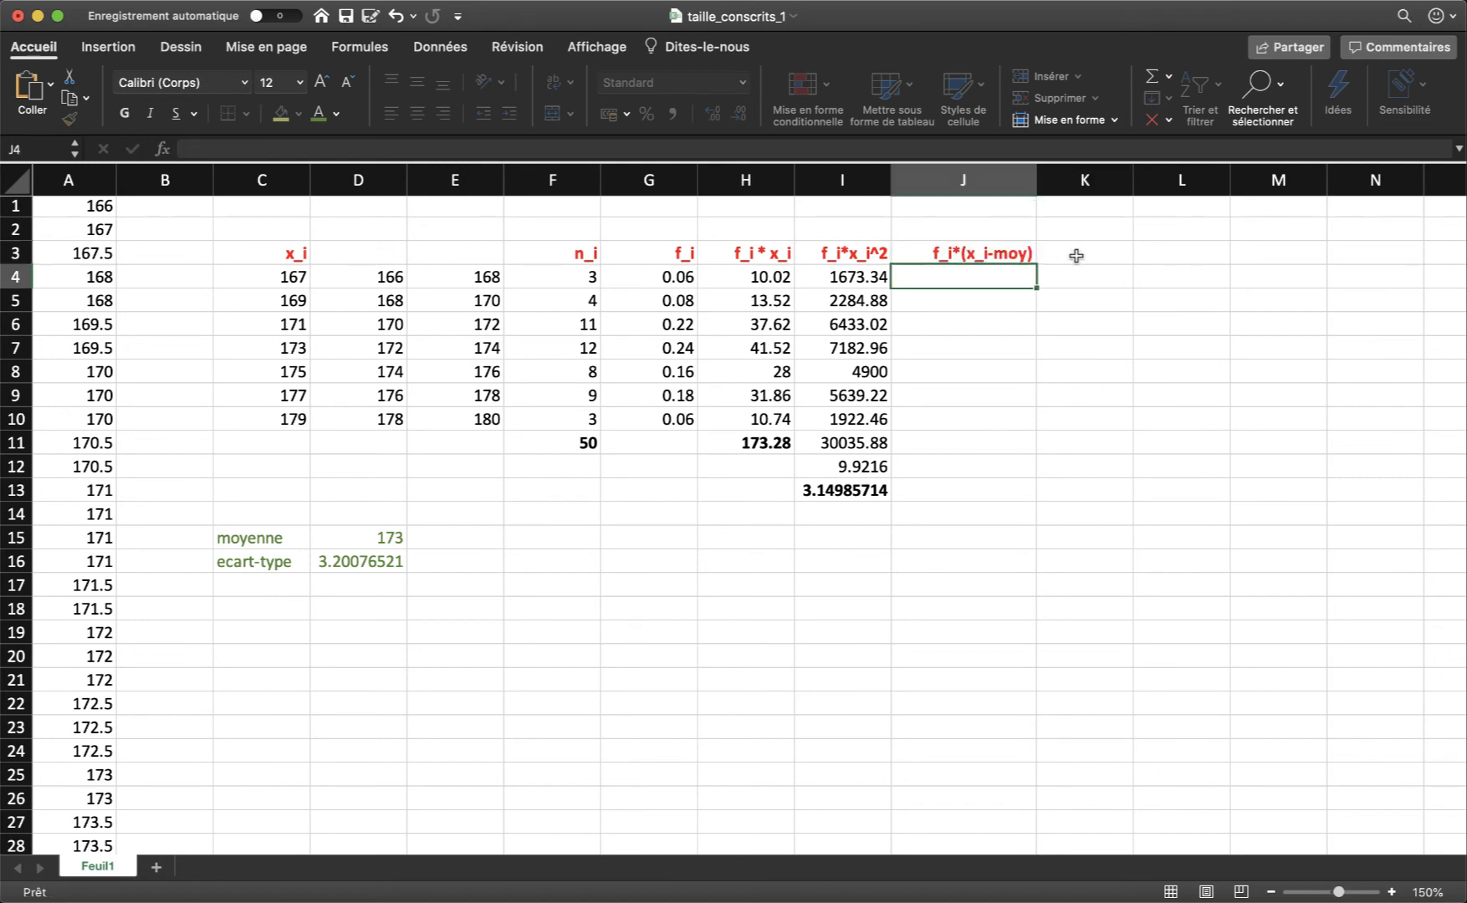
{"action": "left_click_drag", "start_coordinate": [1037, 180], "coordinate": [1009, 181]}
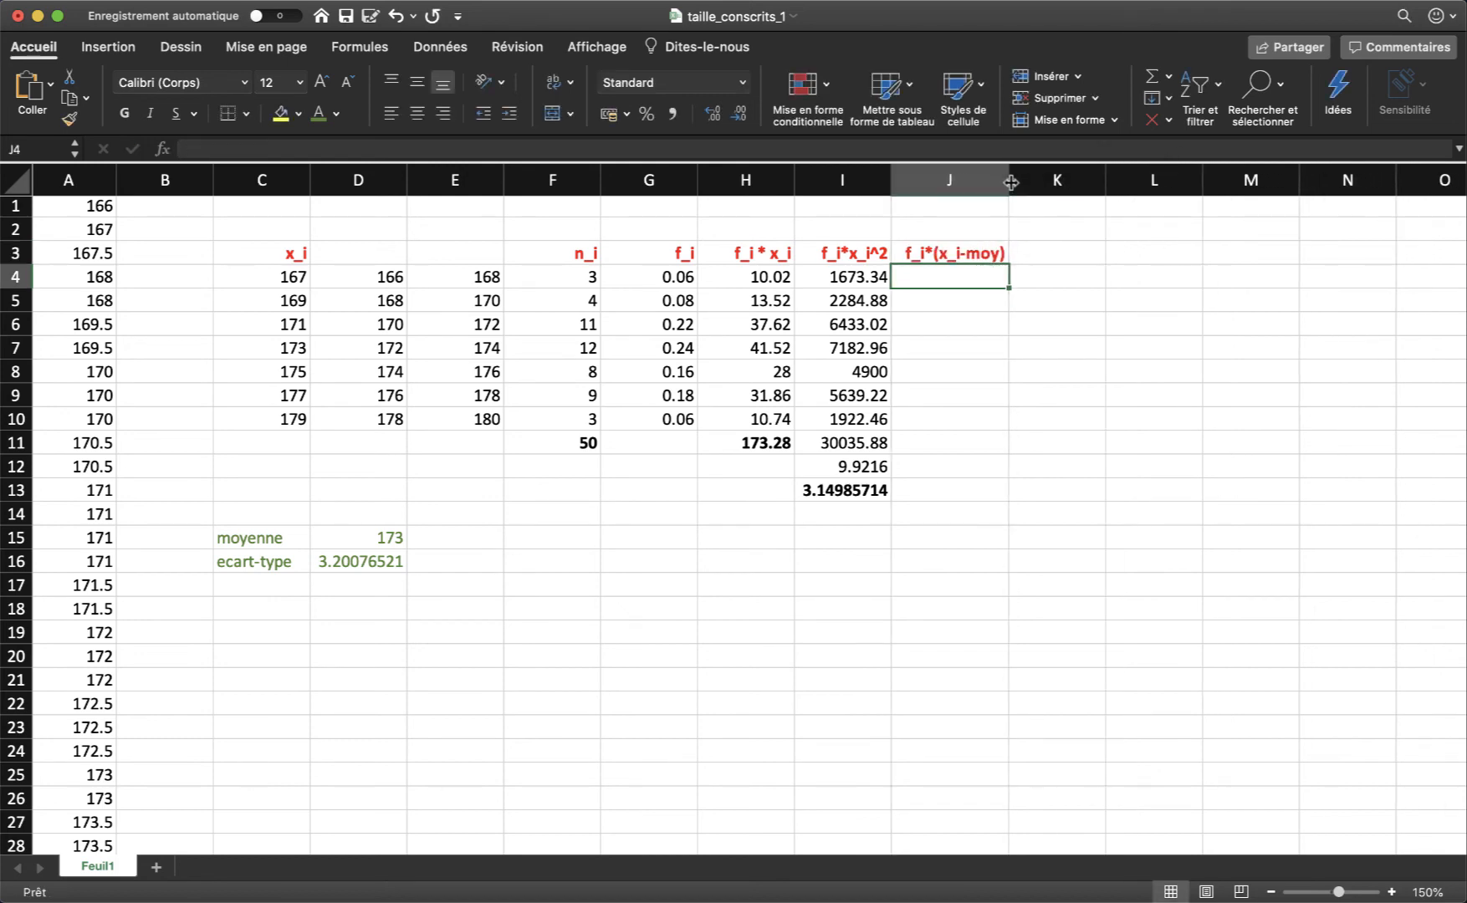
Extend the header in J3 to f_i*(x_i-moy)^2 and widen column J slightly to fit it
{"action": "double_click", "coordinate": [991, 254]}
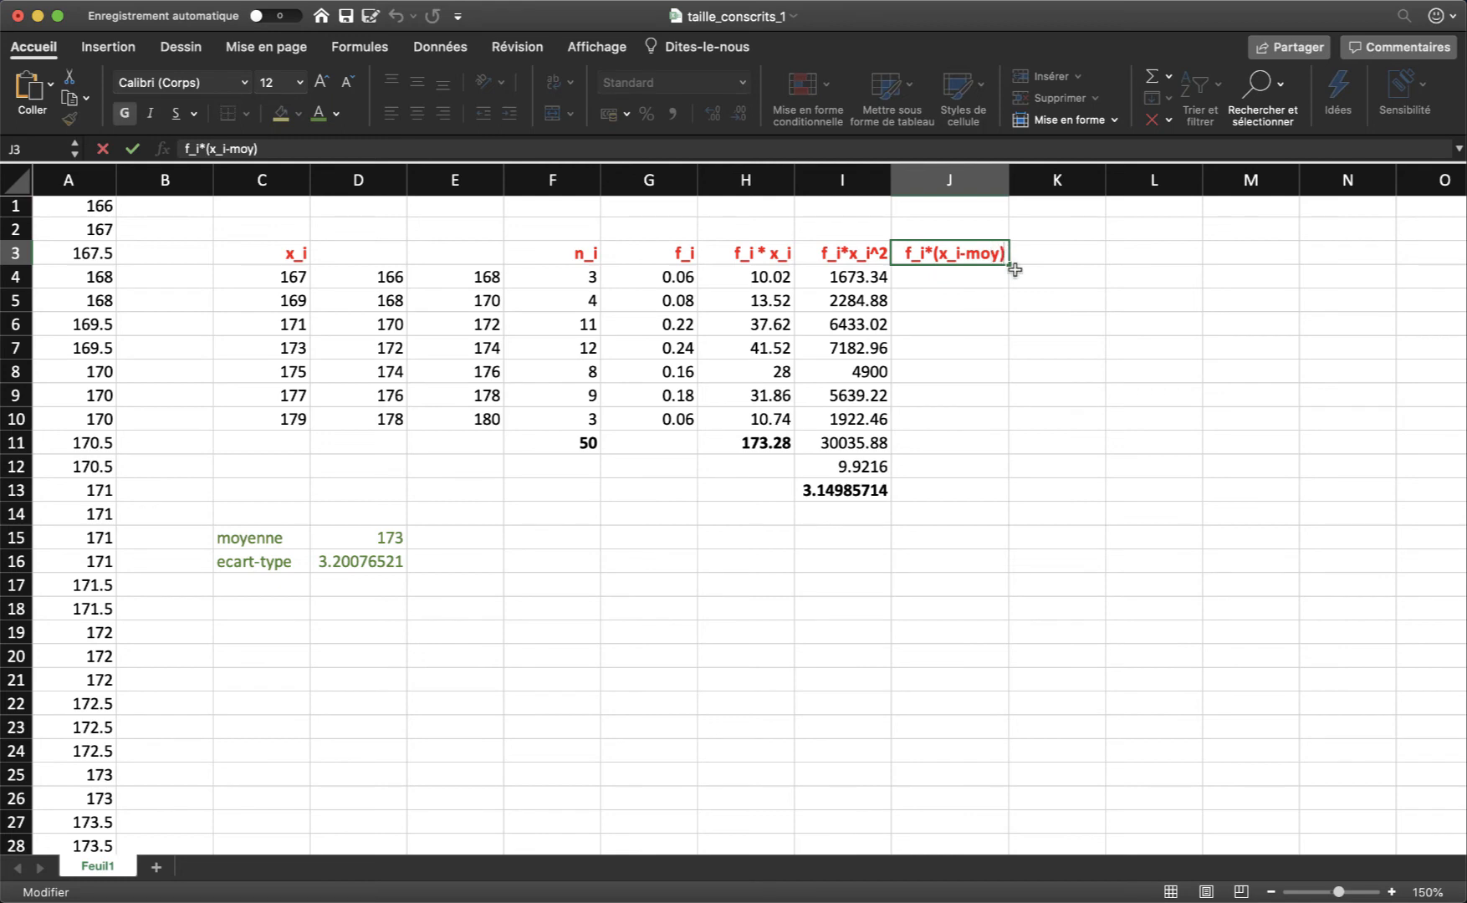
{"action": "type", "text": "^2"}
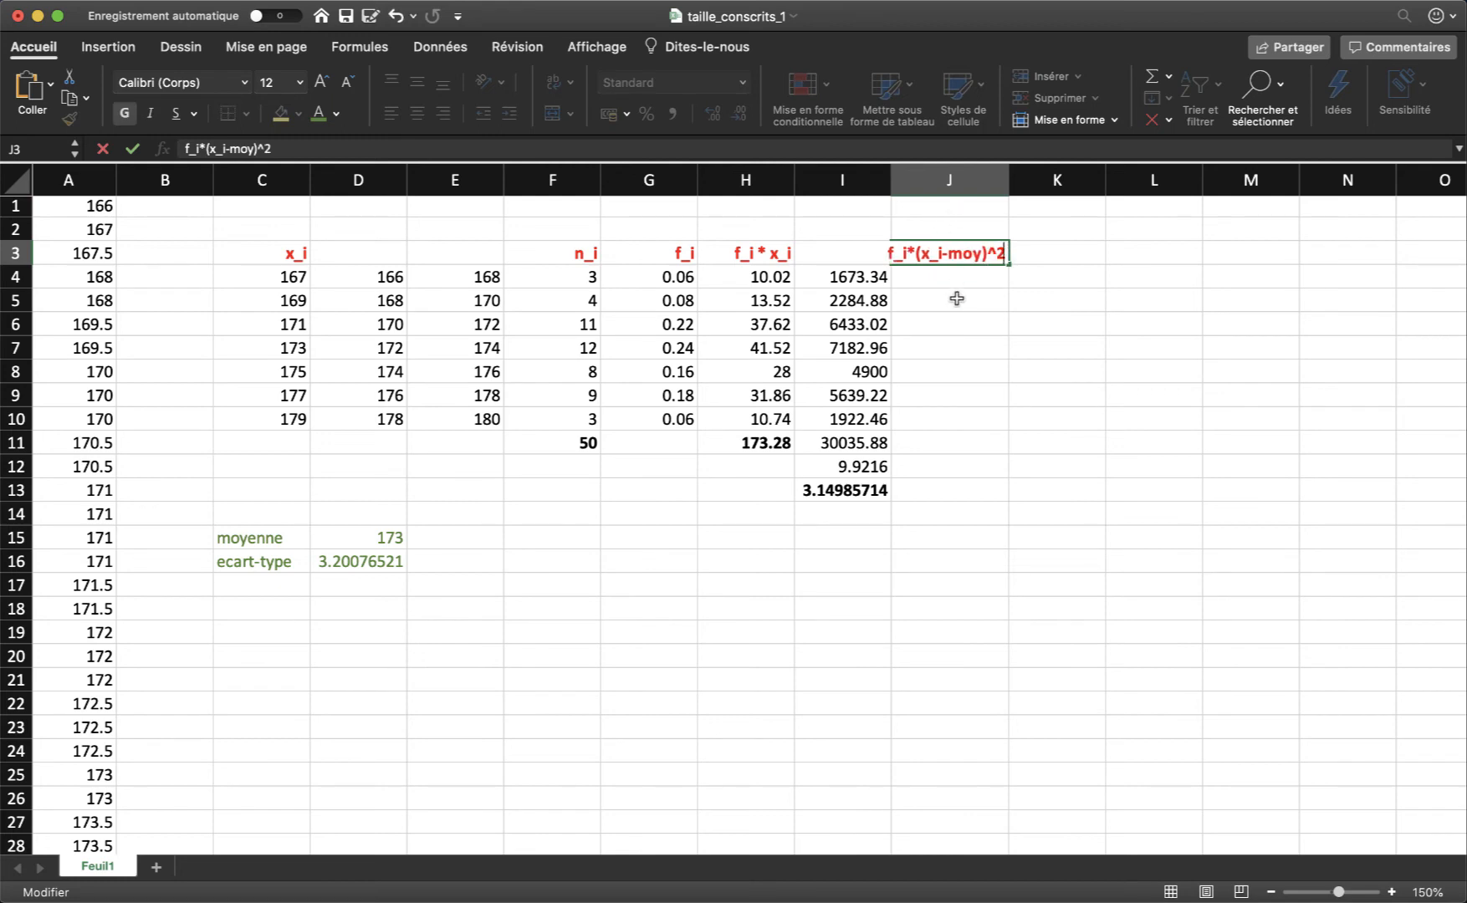
{"action": "key", "text": "Return"}
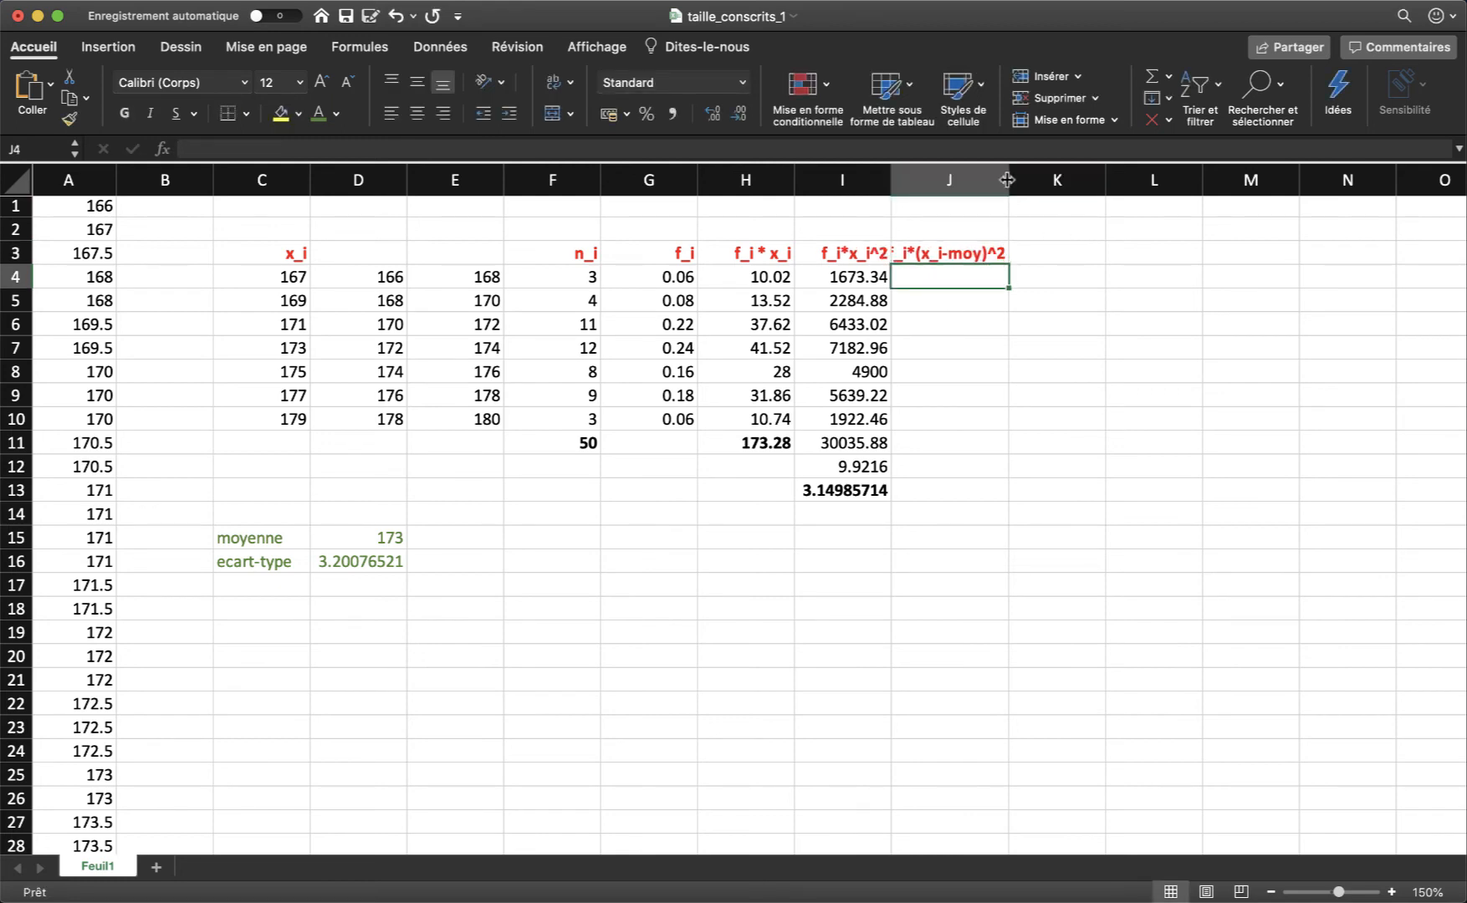
{"action": "left_click_drag", "start_coordinate": [1008, 180], "coordinate": [1019, 180]}
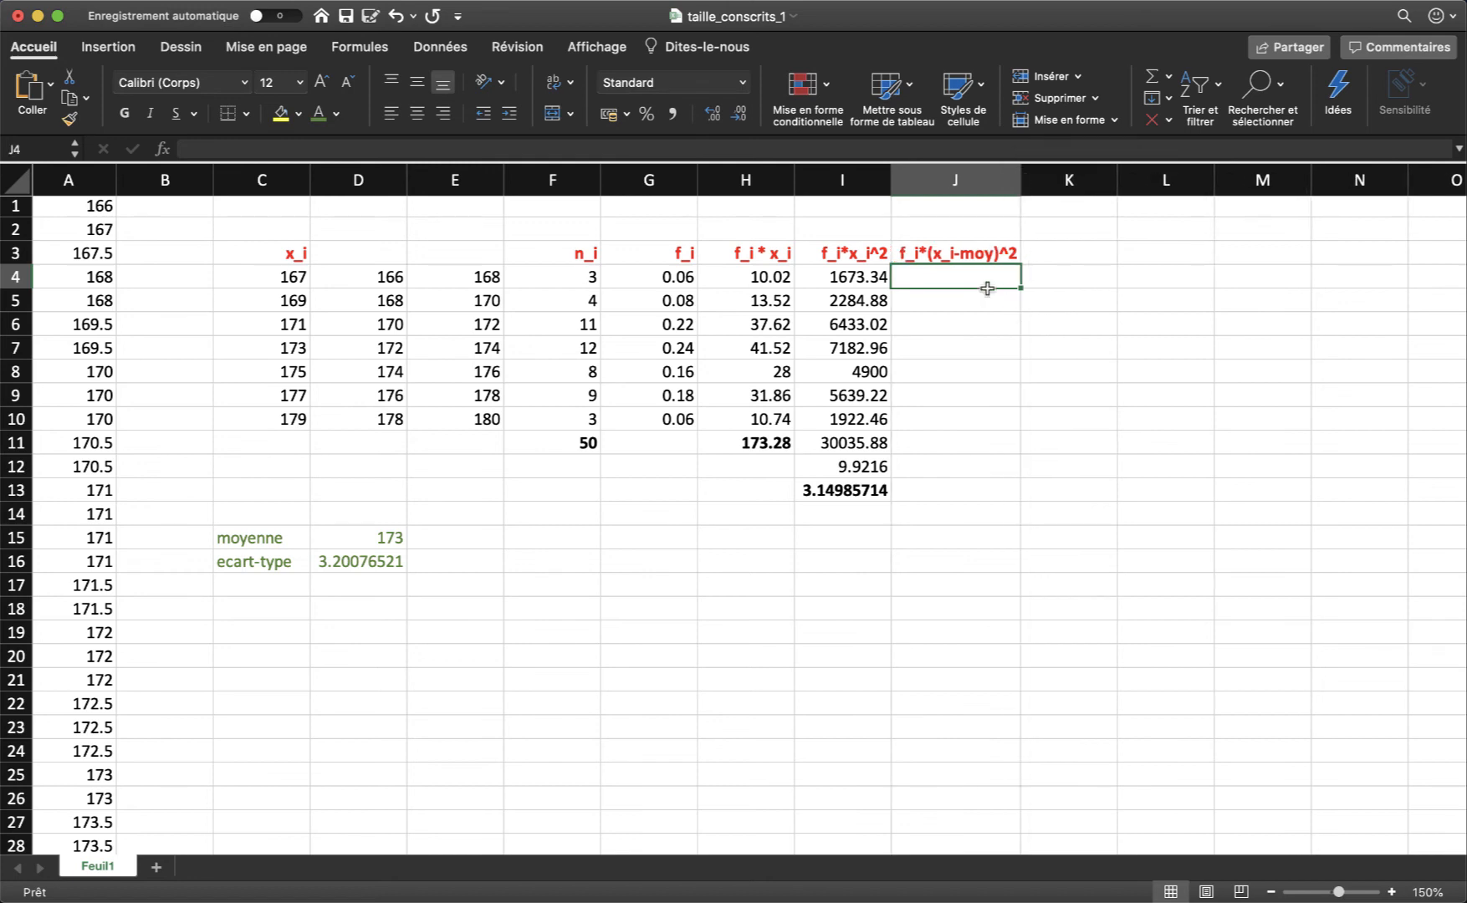
Calculate the first weighted squared deviation in J4 with =G4*(C4-H$11)^2, locking the row of the grouped mean
{"action": "type", "text": "="}
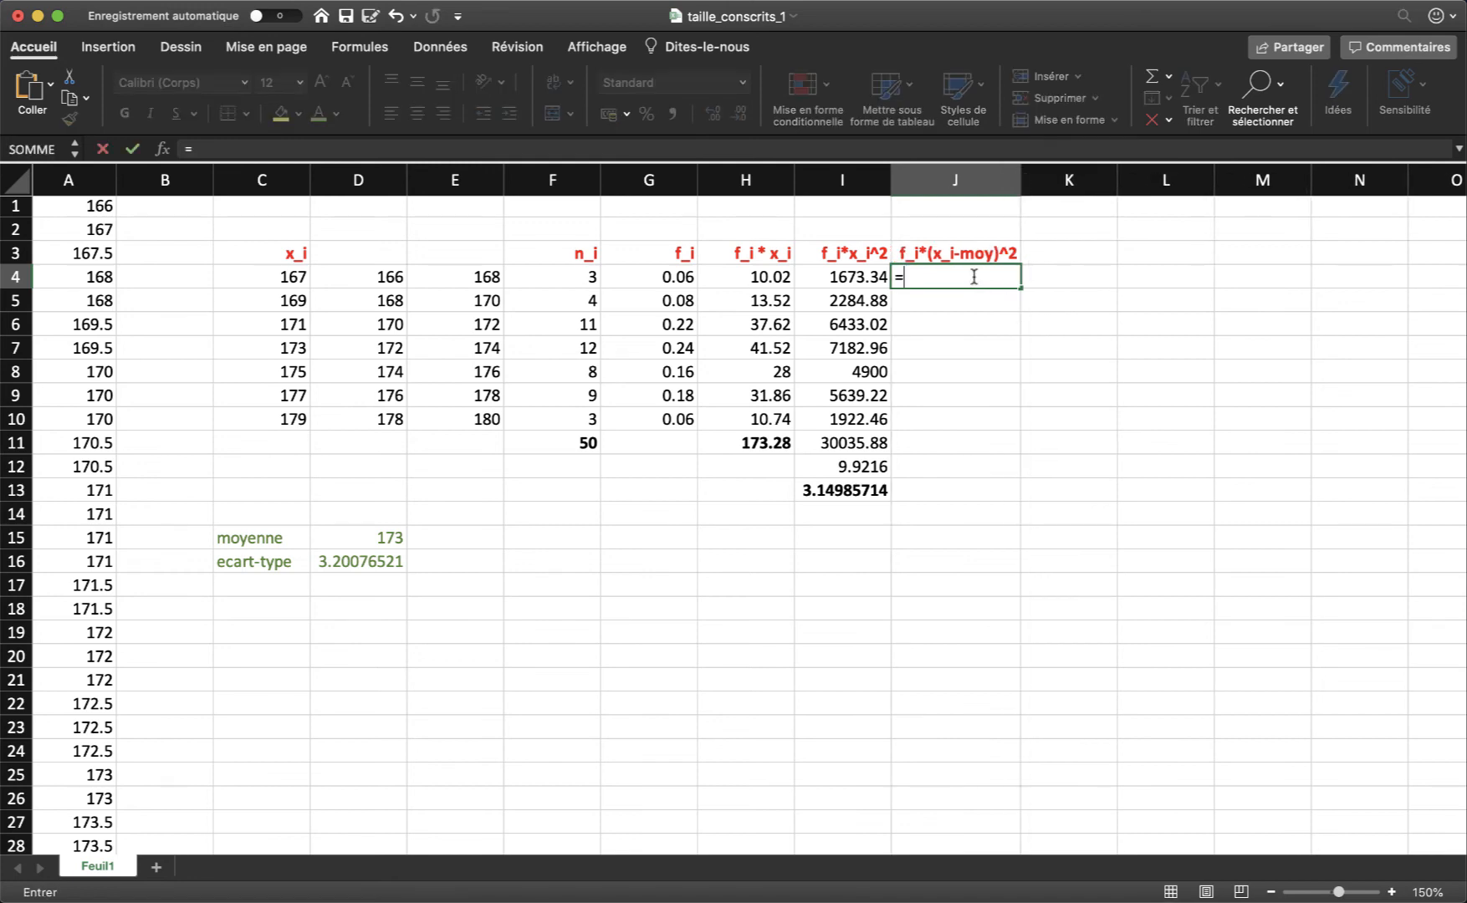
{"action": "left_click", "coordinate": [681, 277]}
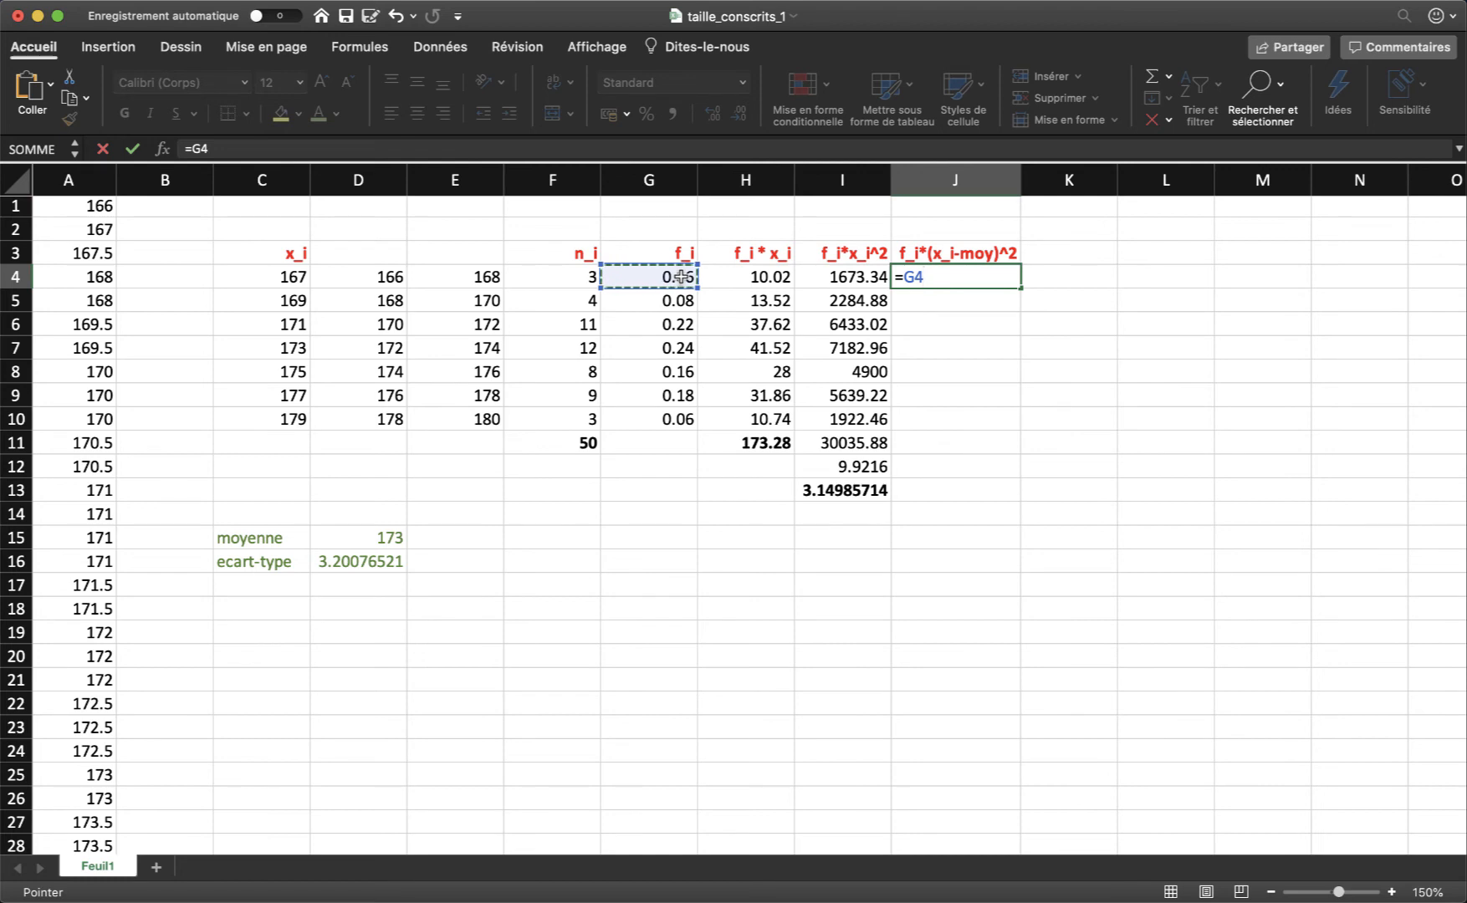
{"action": "type", "text": "*("}
{"action": "left_click", "coordinate": [283, 278]}
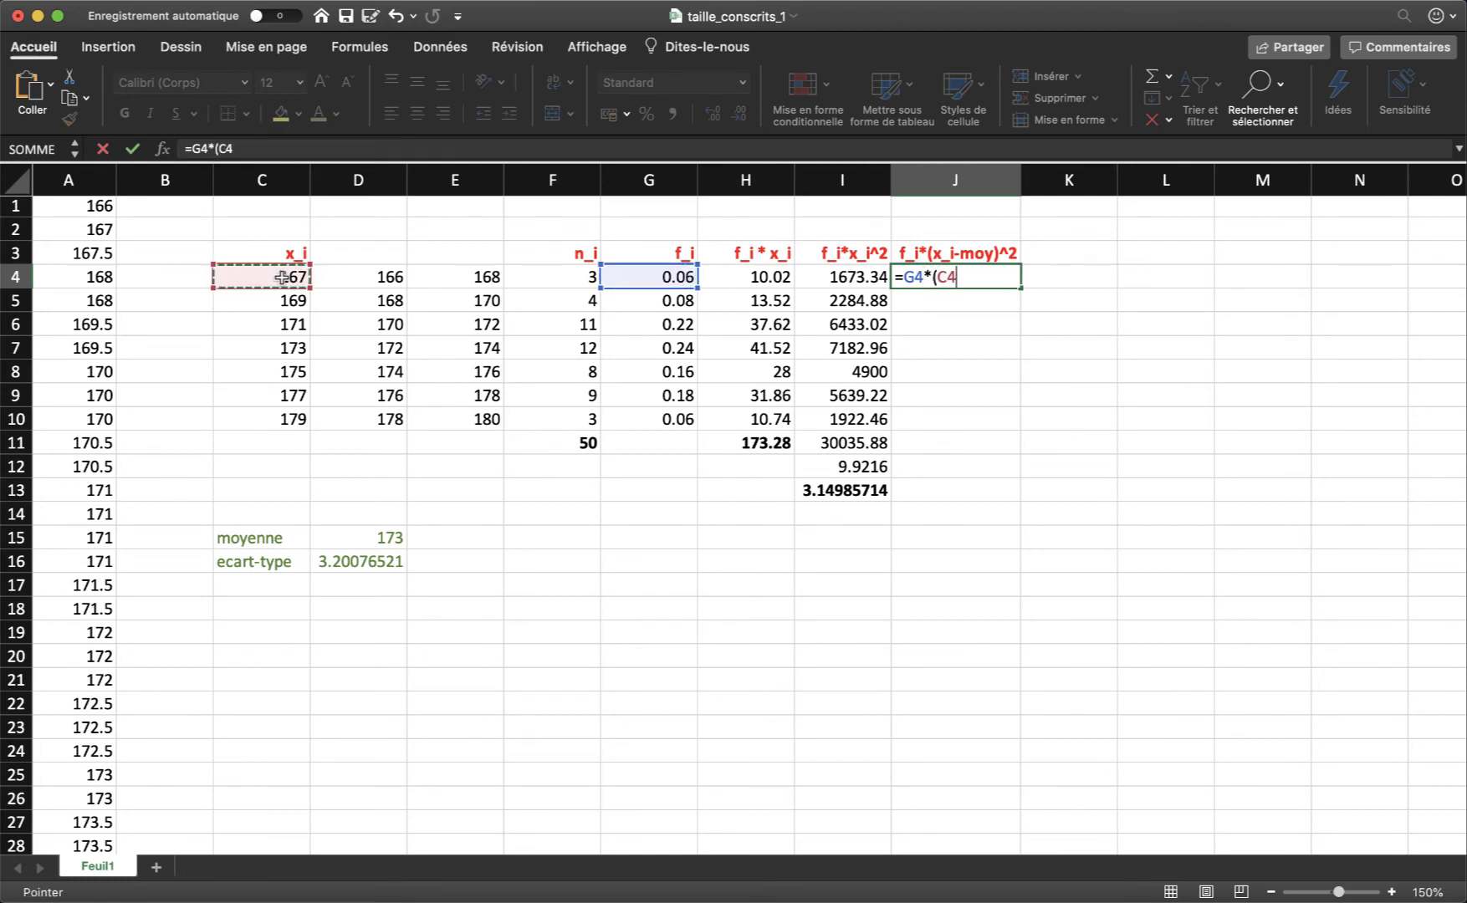
{"action": "type", "text": "-"}
{"action": "left_click", "coordinate": [764, 442]}
{"action": "type", "text": ")^"}
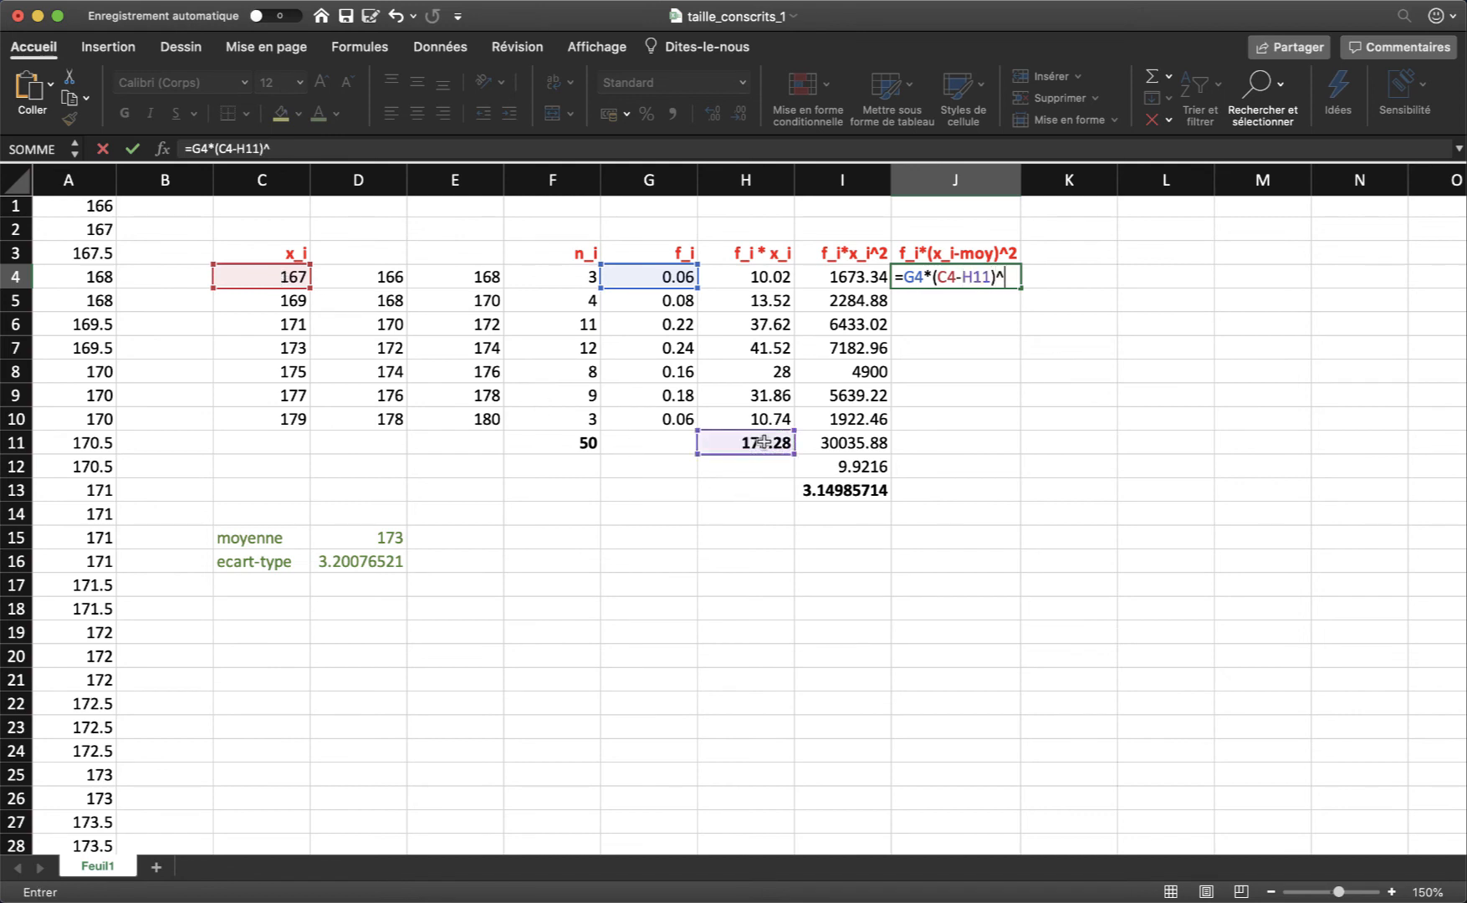
{"action": "type", "text": "2"}
{"action": "left_click", "coordinate": [974, 278]}
{"action": "key", "text": "F4"}
{"action": "key", "text": "F4"}
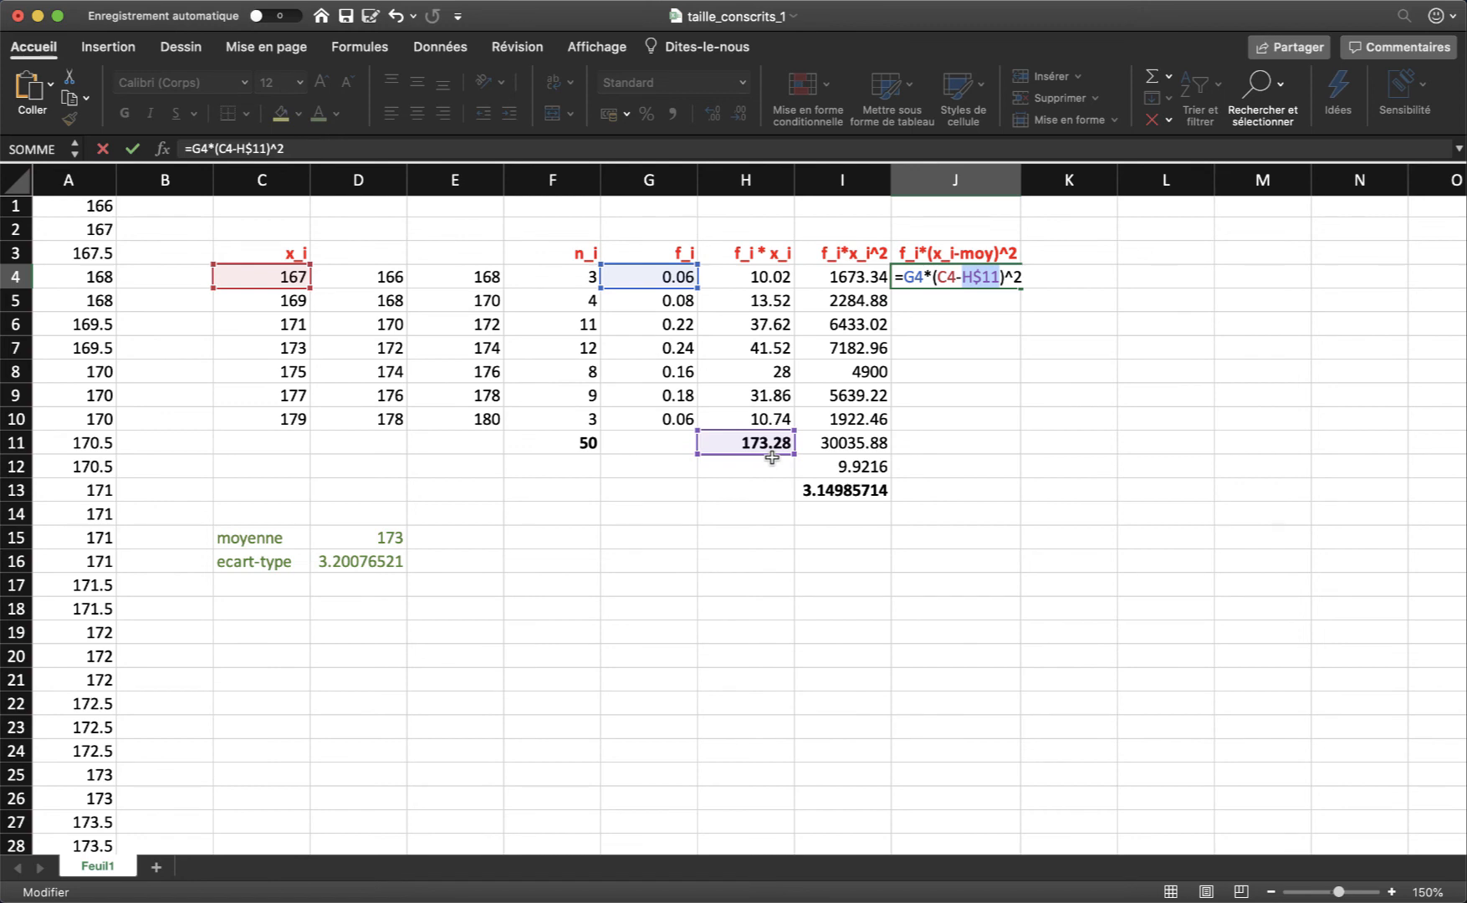
{"action": "key", "text": "Return"}
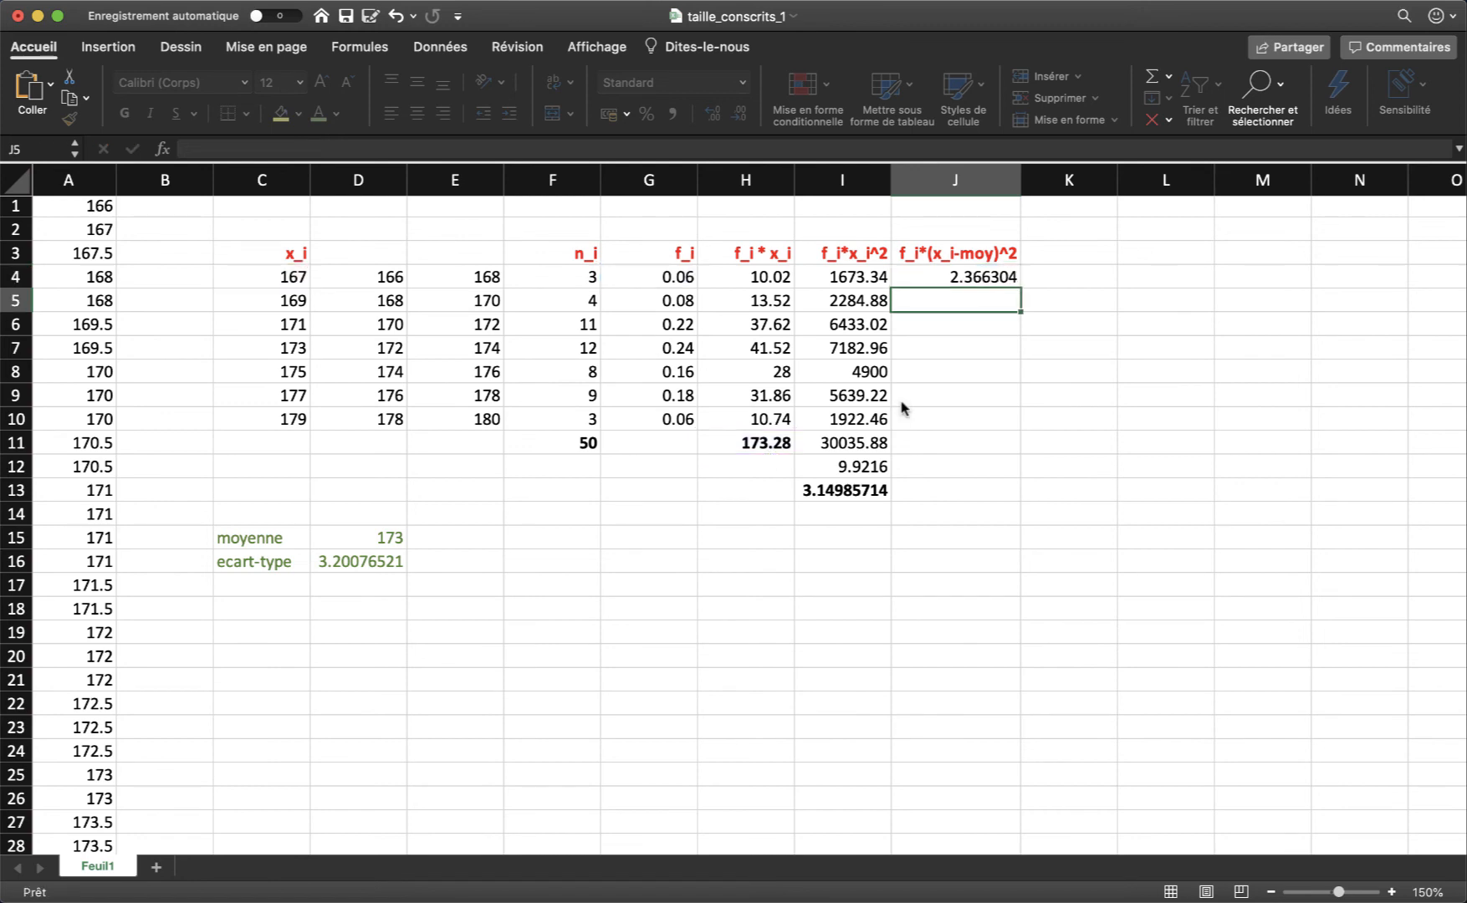
Fill the J4 formula down to J10 and total the column in J11 with =SOMME(J4:J10)
{"action": "left_click", "coordinate": [974, 276]}
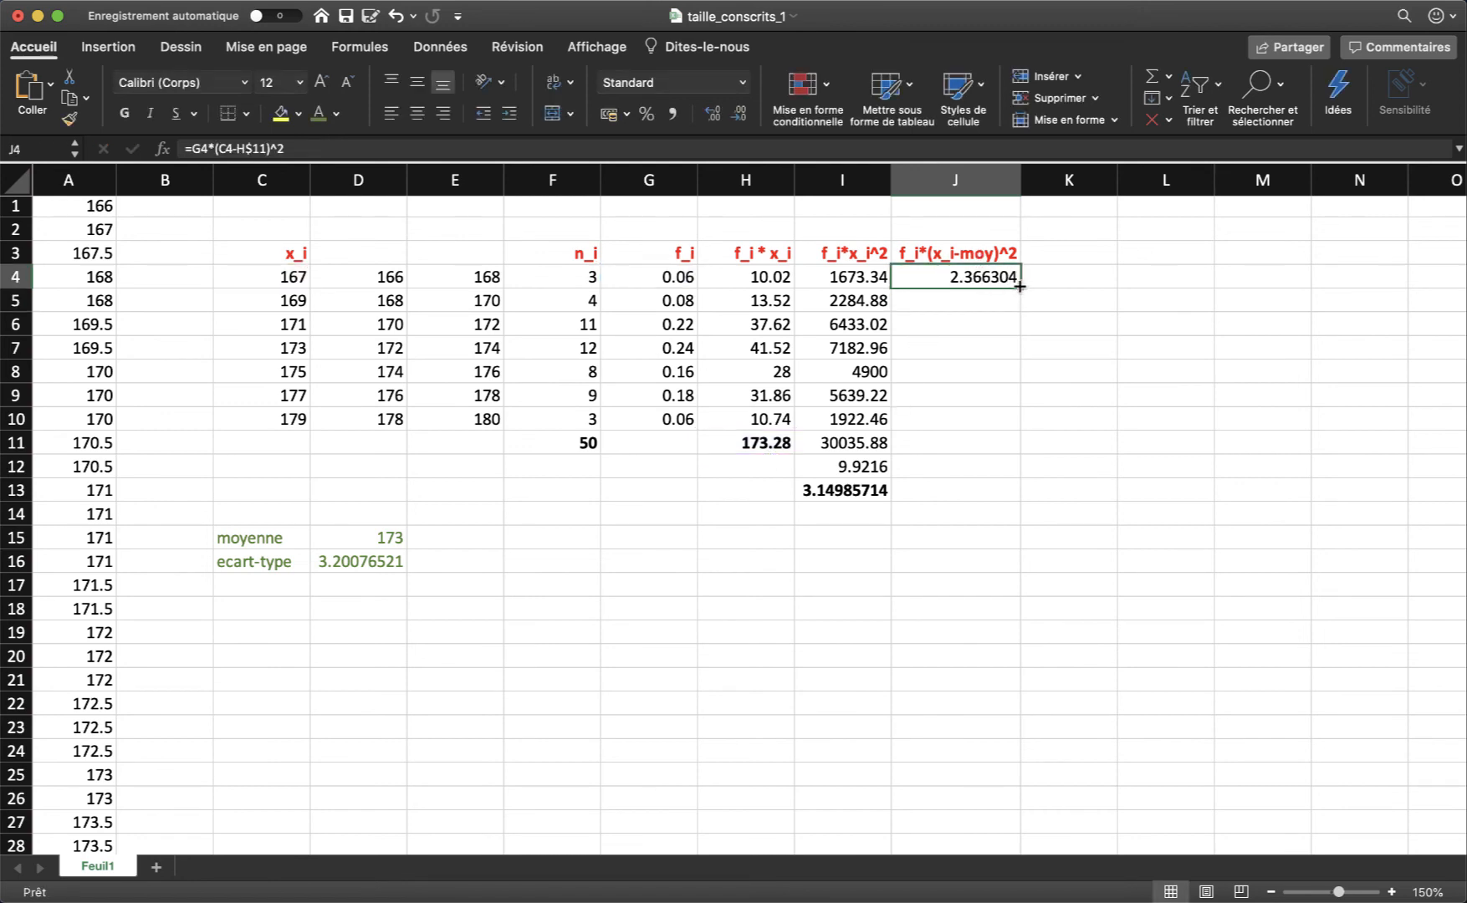
{"action": "left_click_drag", "start_coordinate": [1020, 286], "coordinate": [1016, 428]}
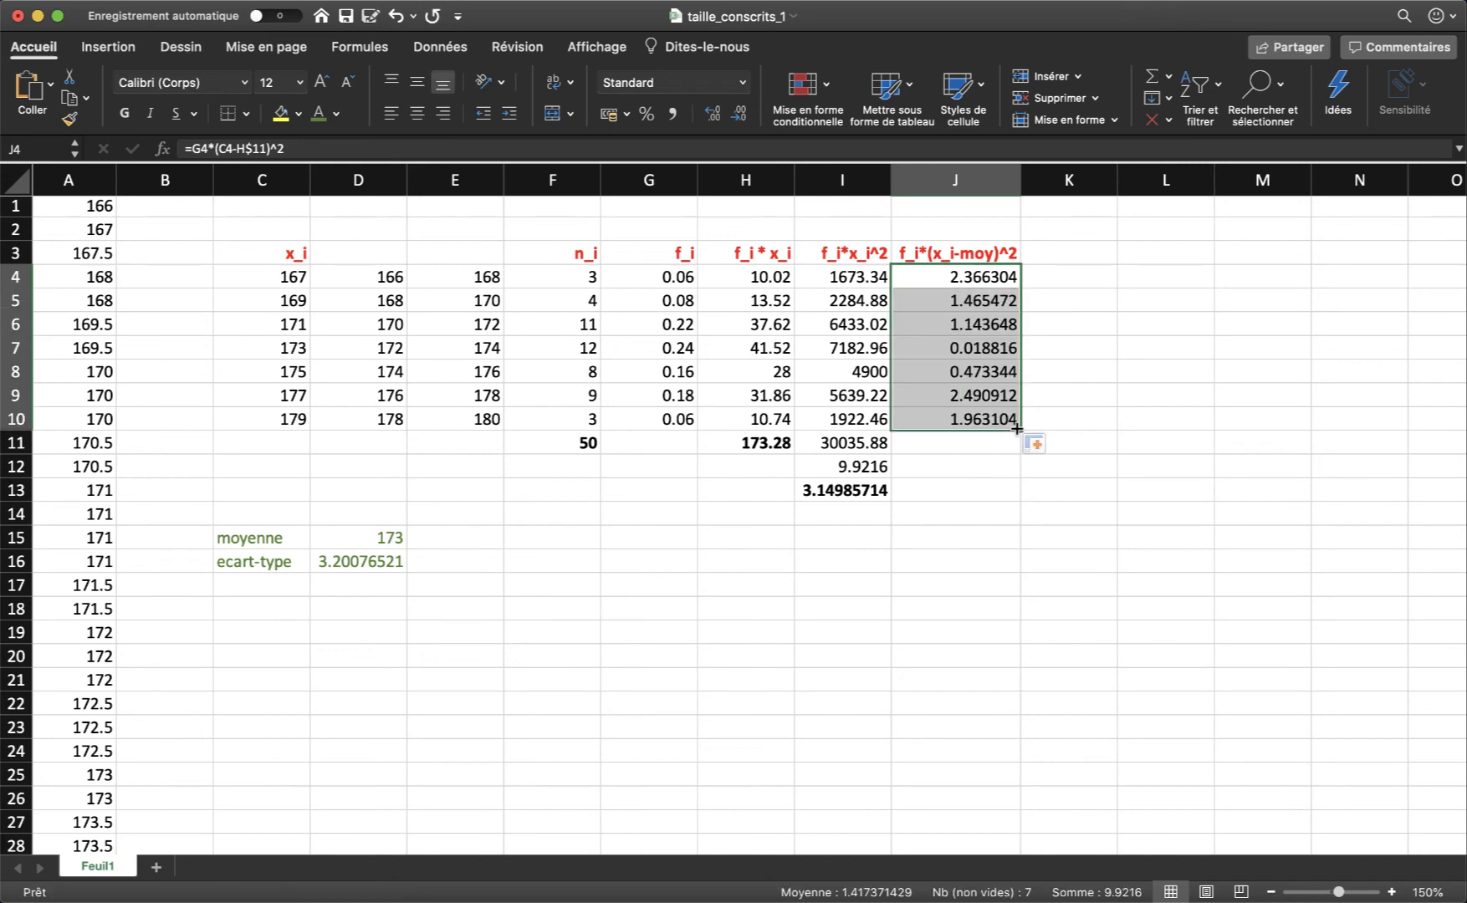
{"action": "left_click", "coordinate": [966, 446]}
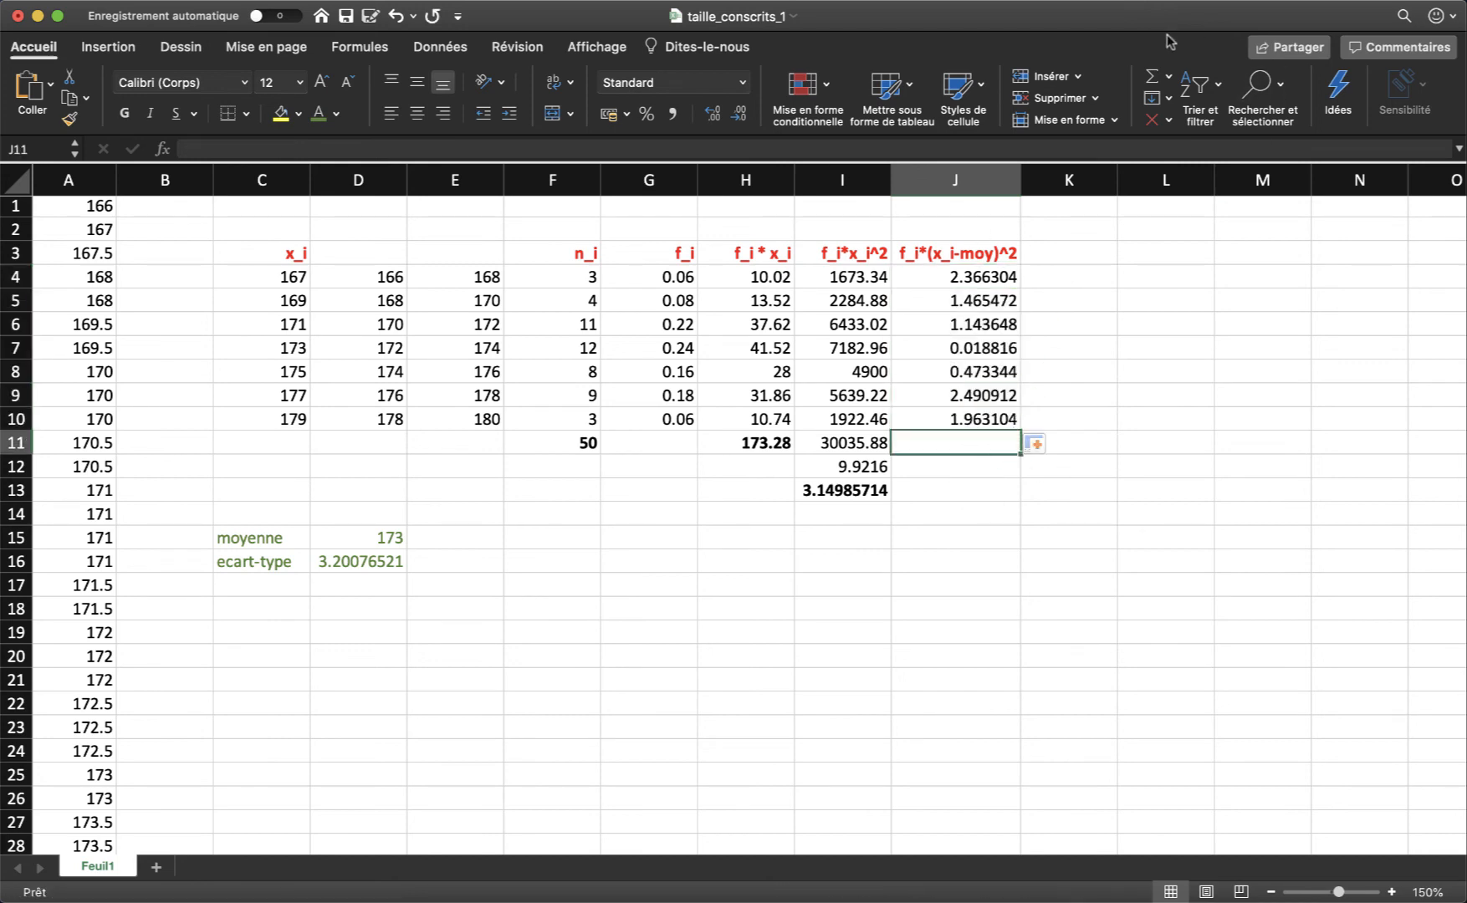
{"action": "left_click", "coordinate": [1153, 77]}
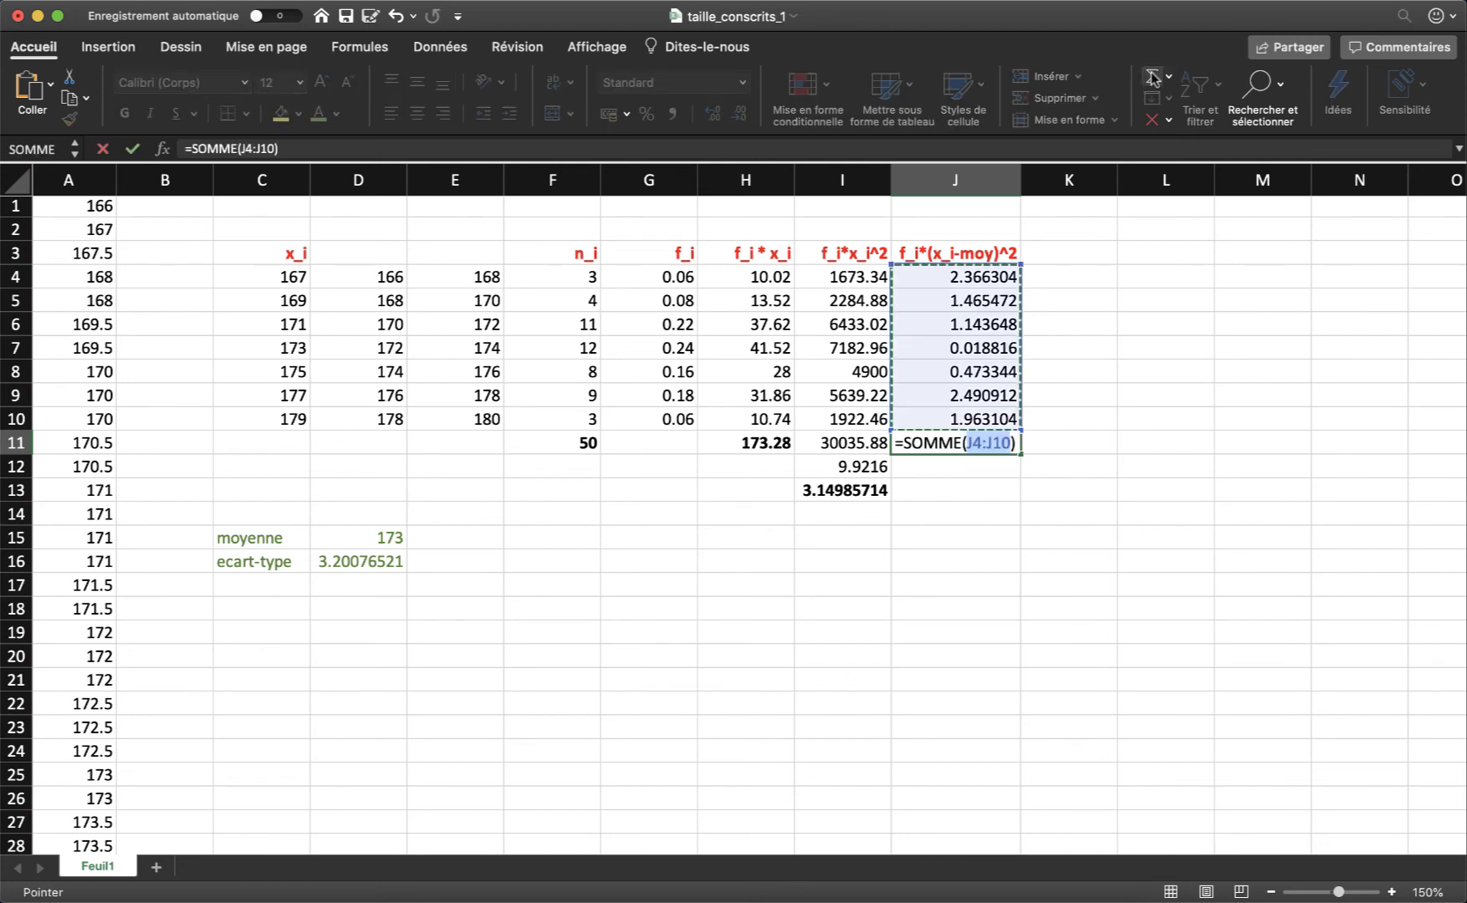
{"action": "key", "text": "Return"}
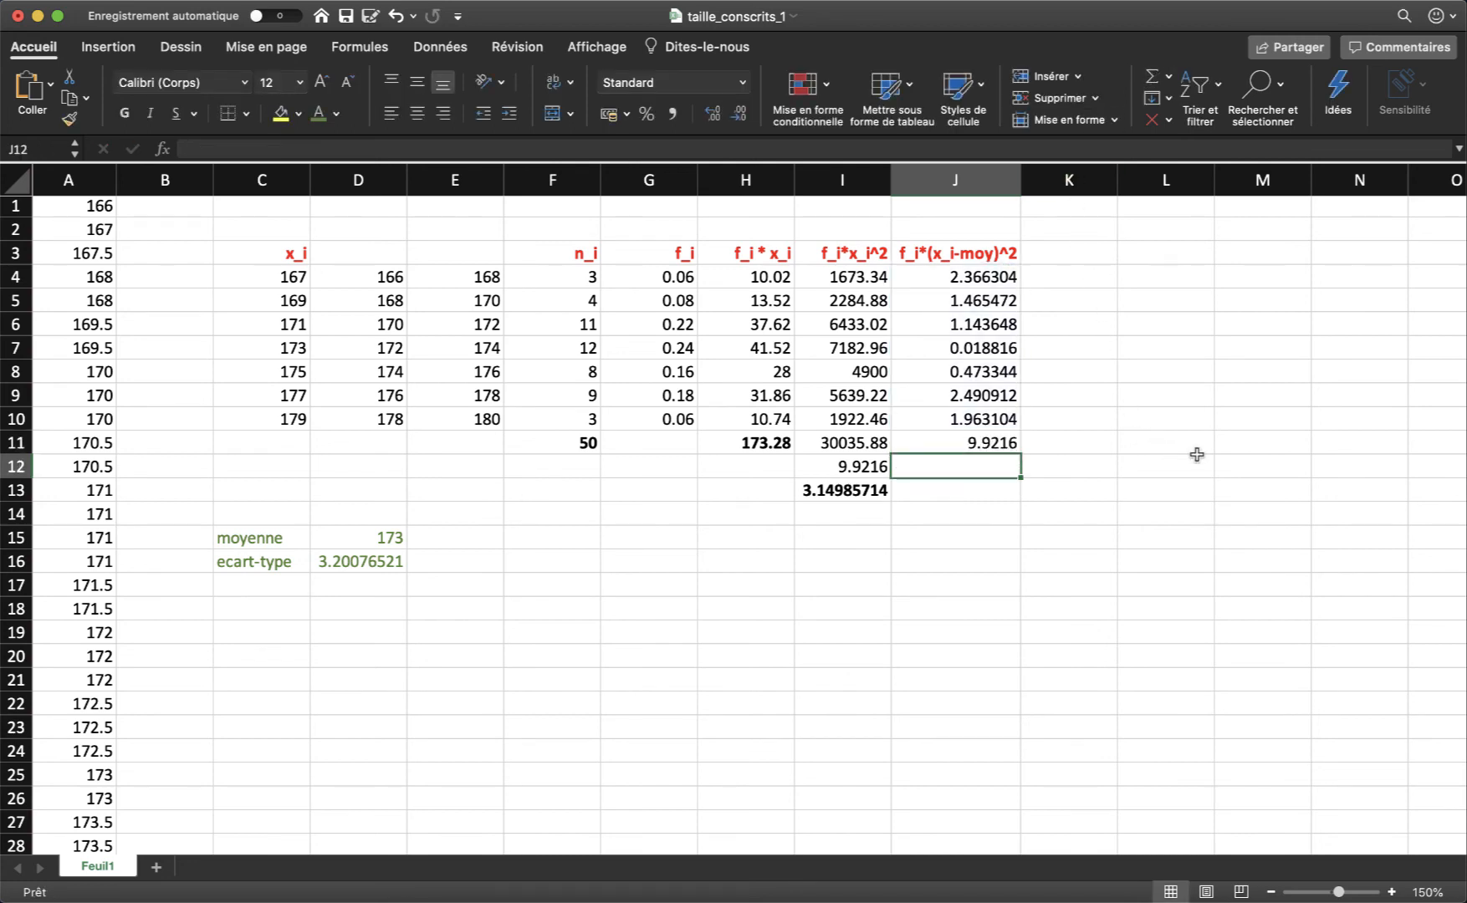
Calculate the standard deviation in J12 with =RACINE(J11) and make it bold
{"action": "type", "text": "=racine"}
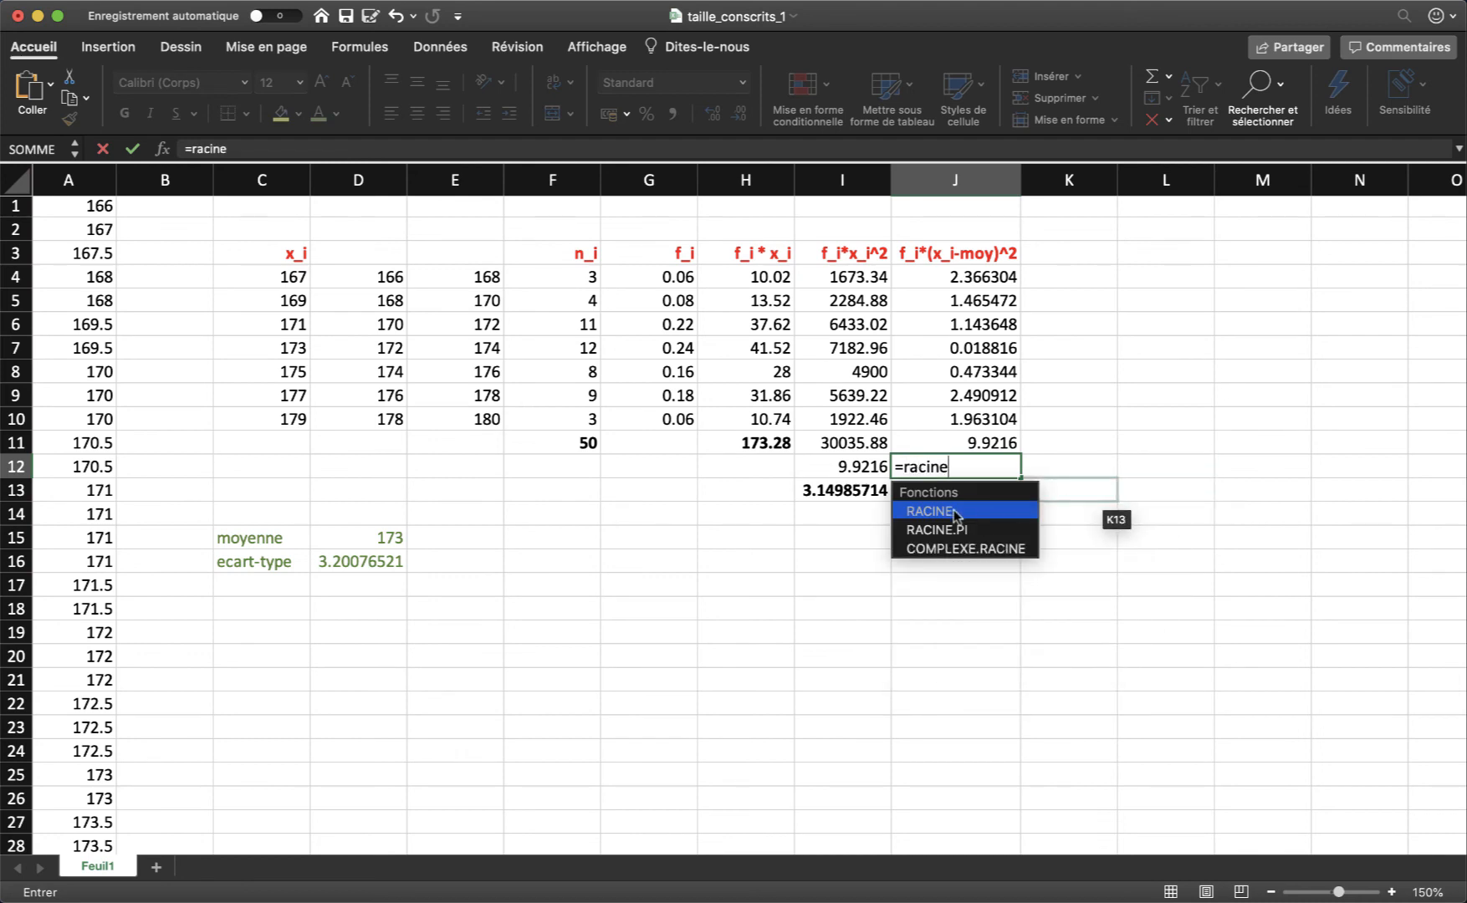
{"action": "key", "text": "Tab"}
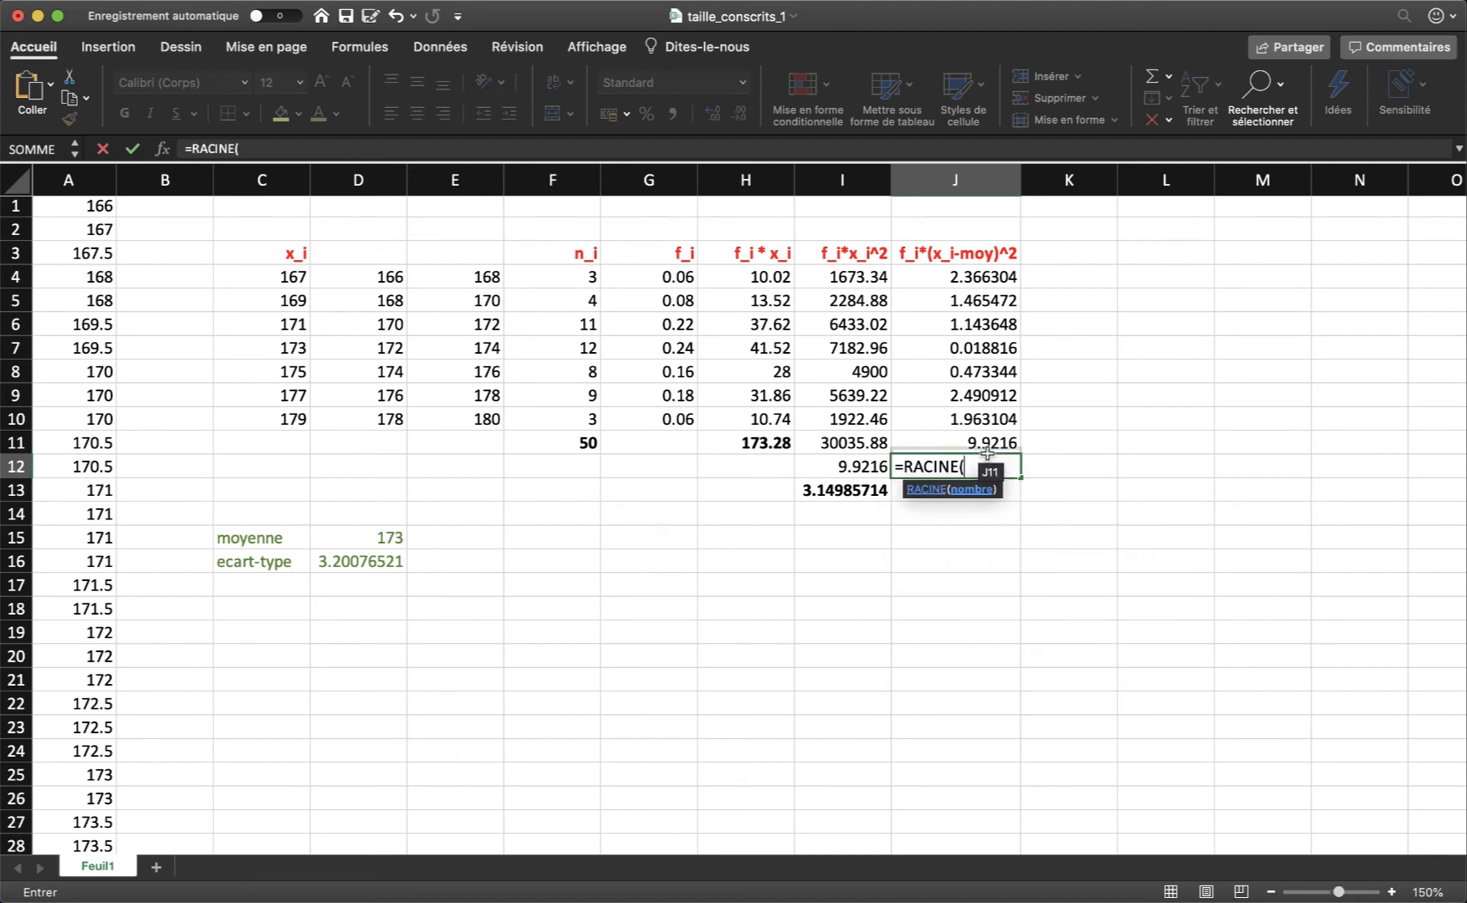
{"action": "key", "text": "Up"}
{"action": "type", "text": ")"}
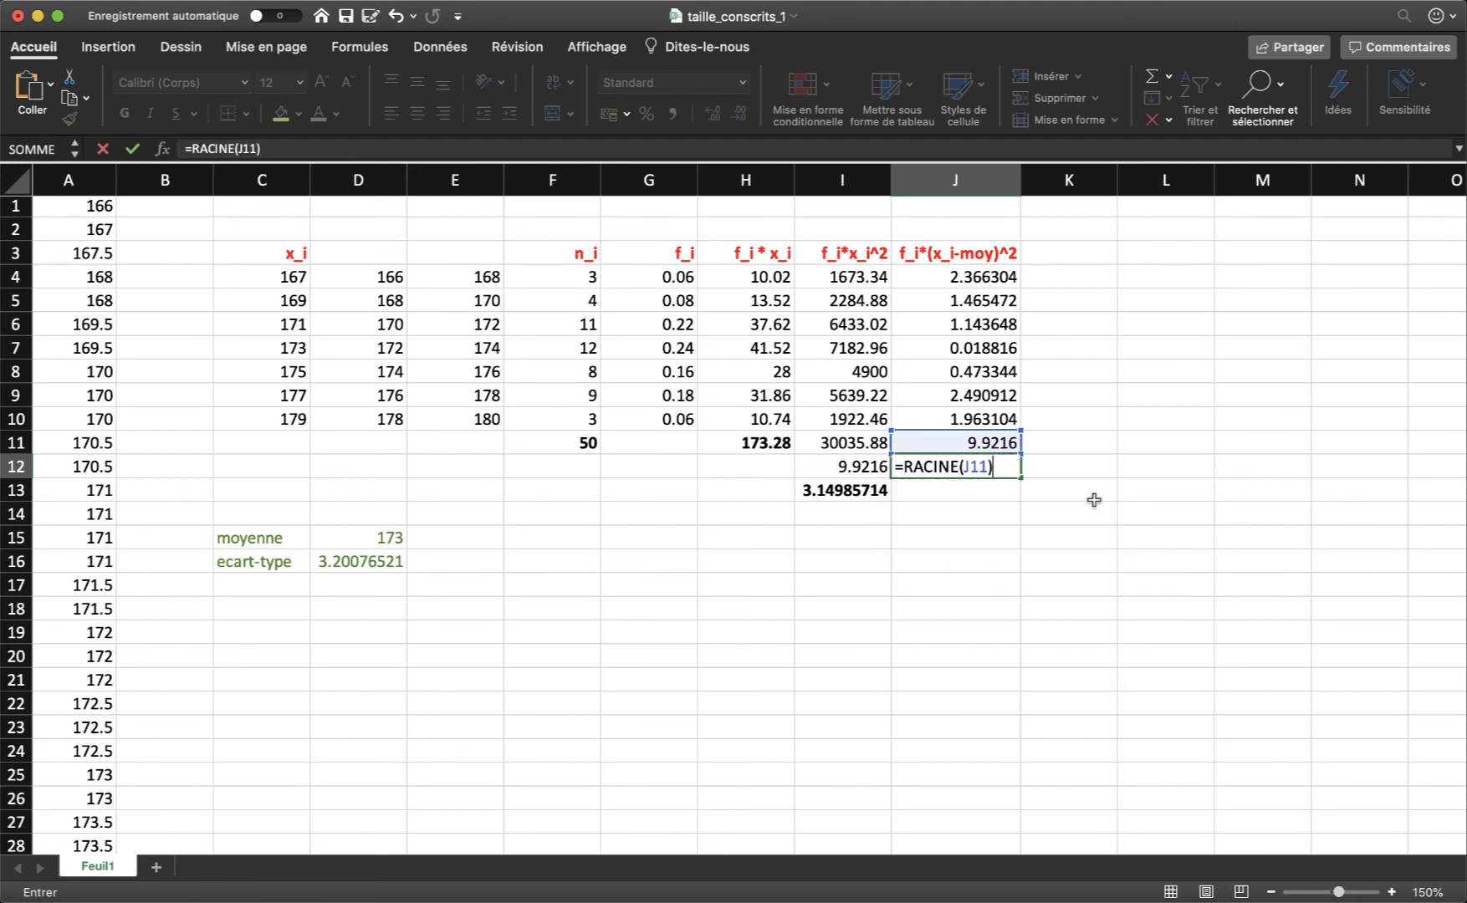
{"action": "key", "text": "Return"}
{"action": "left_click", "coordinate": [938, 468]}
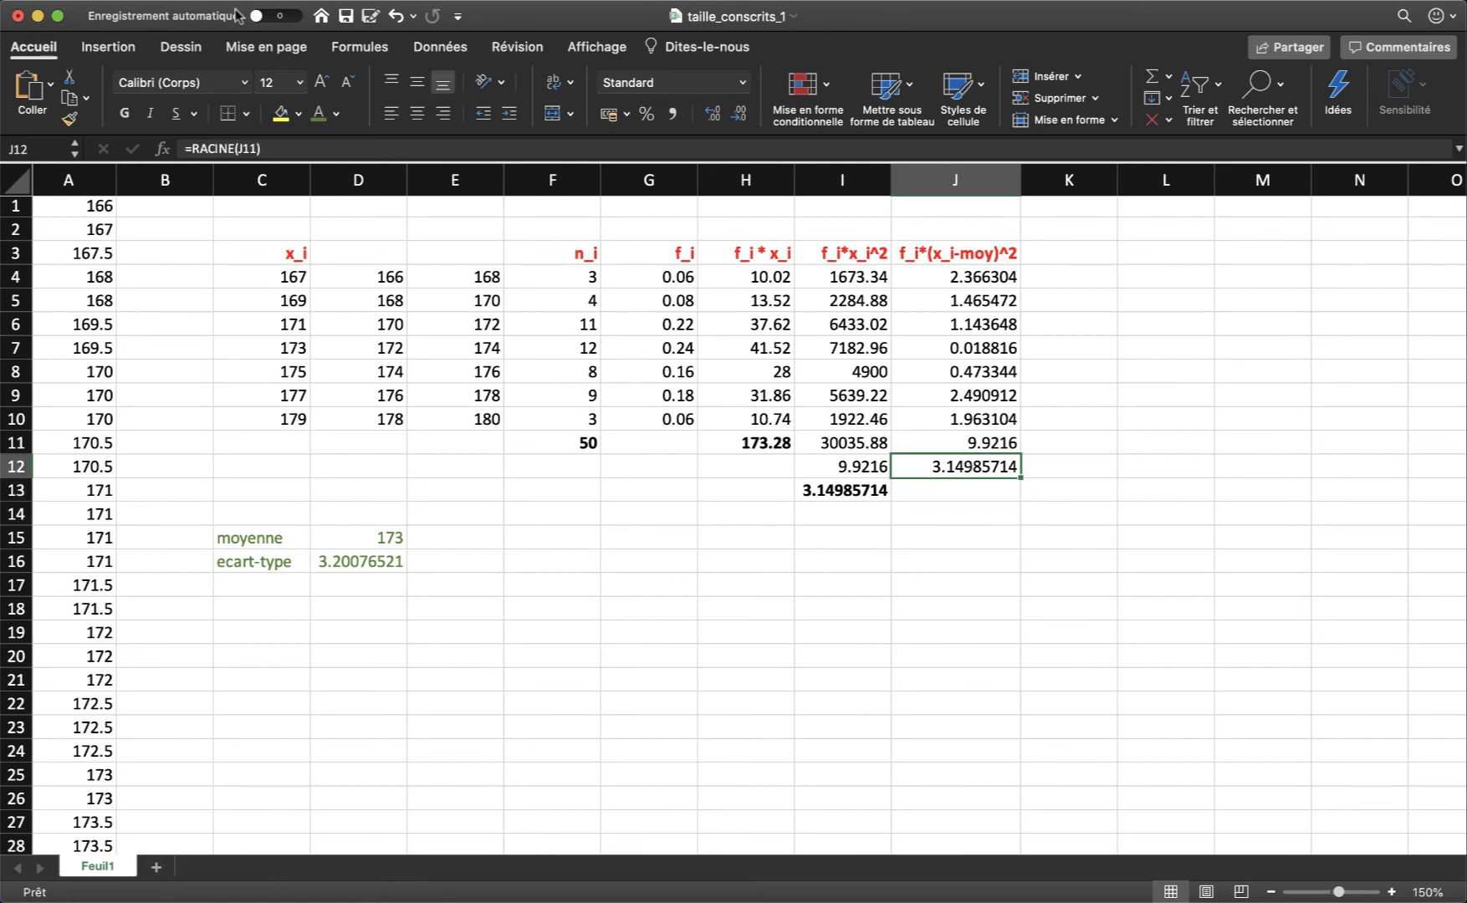
{"action": "left_click", "coordinate": [124, 114]}
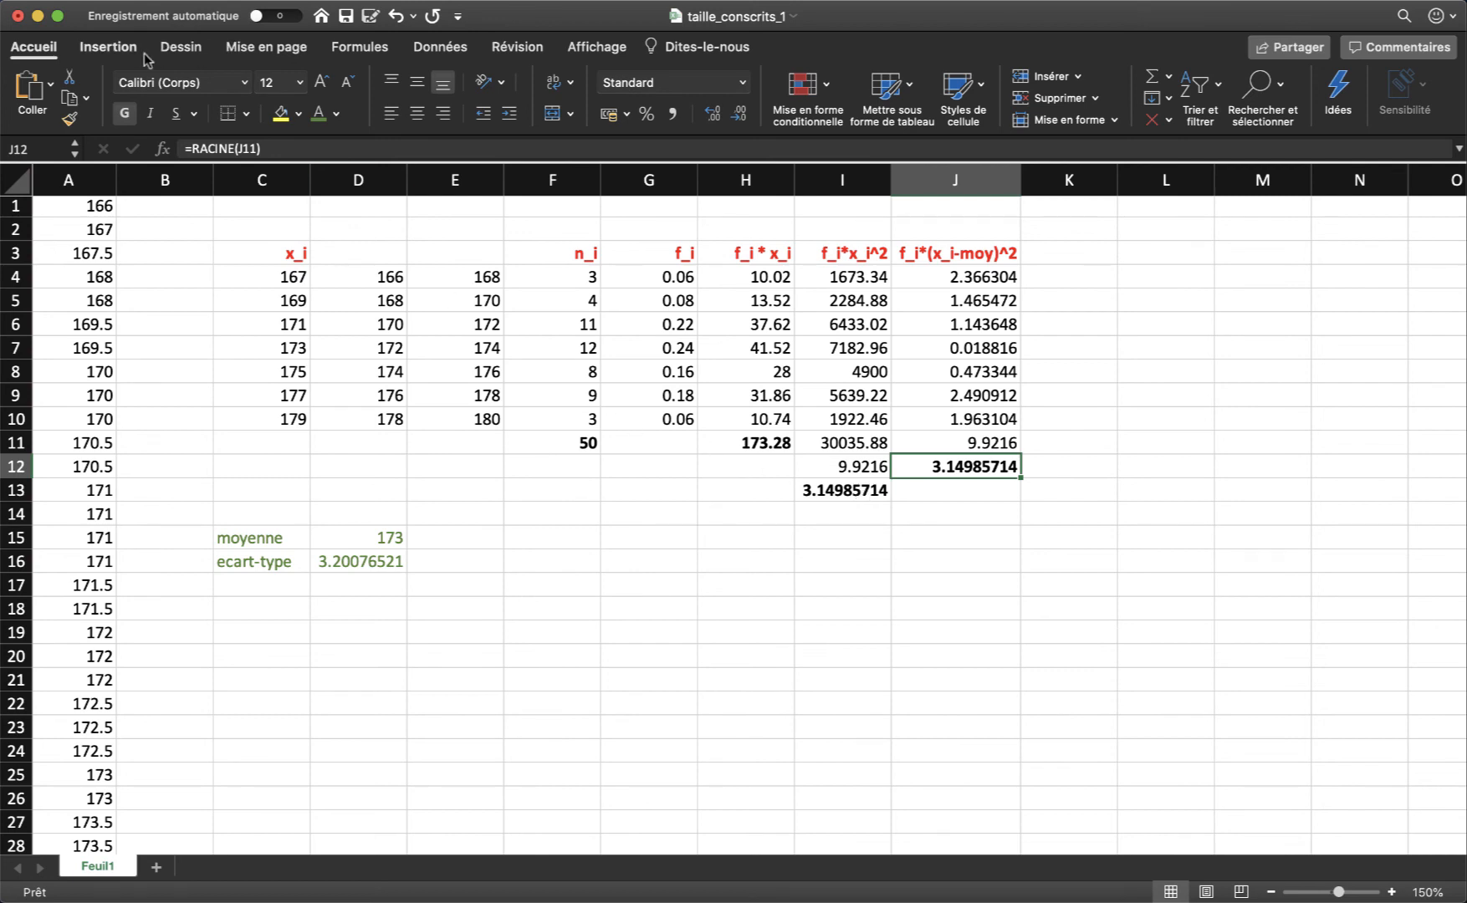
{"action": "left_click", "coordinate": [104, 51]}
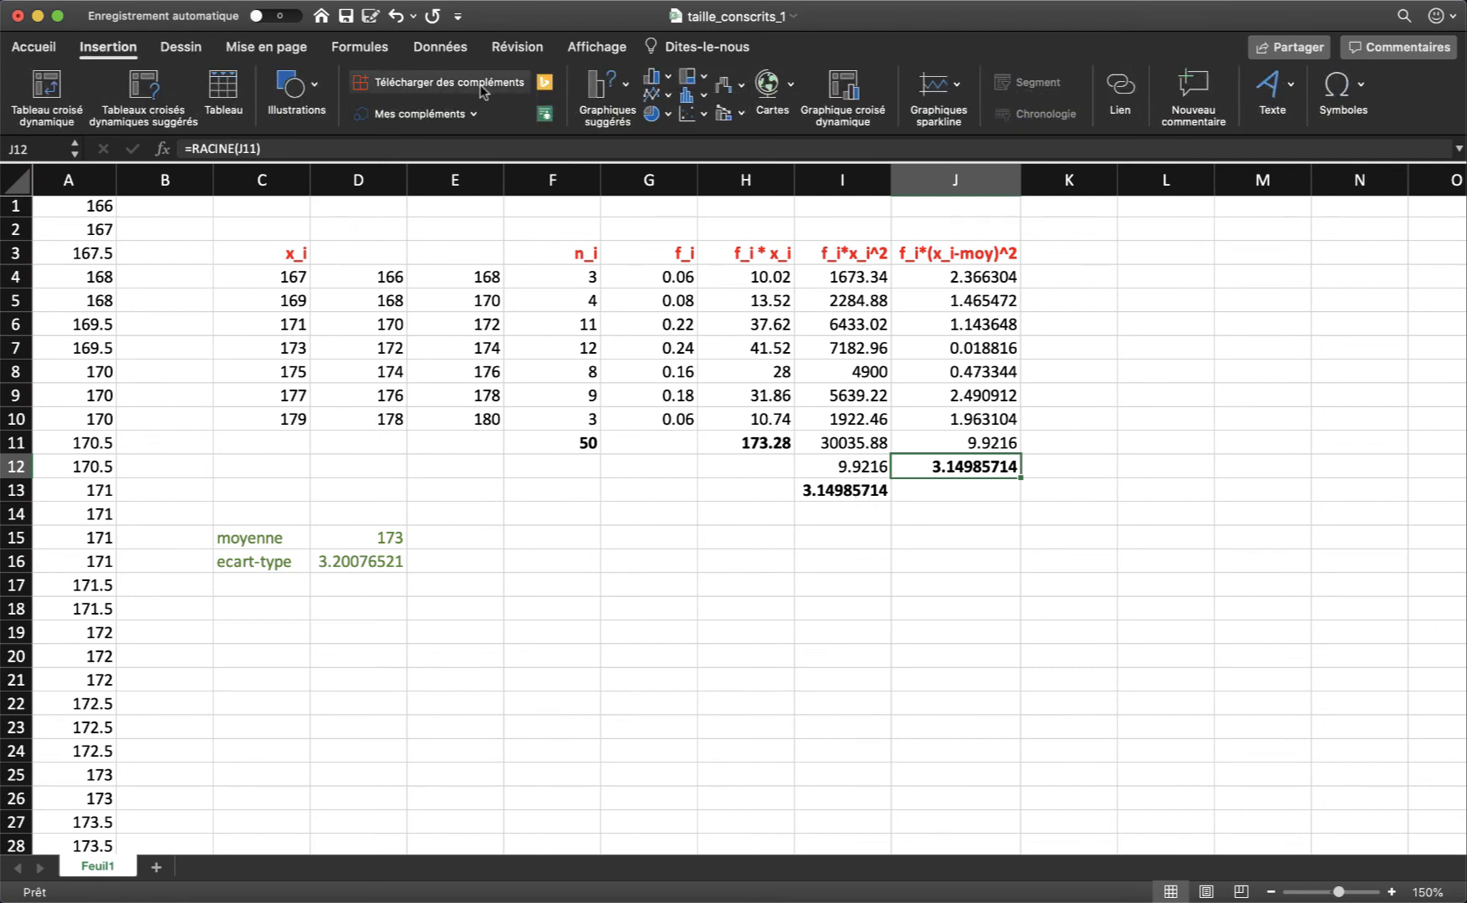
{"action": "left_click", "coordinate": [669, 77]}
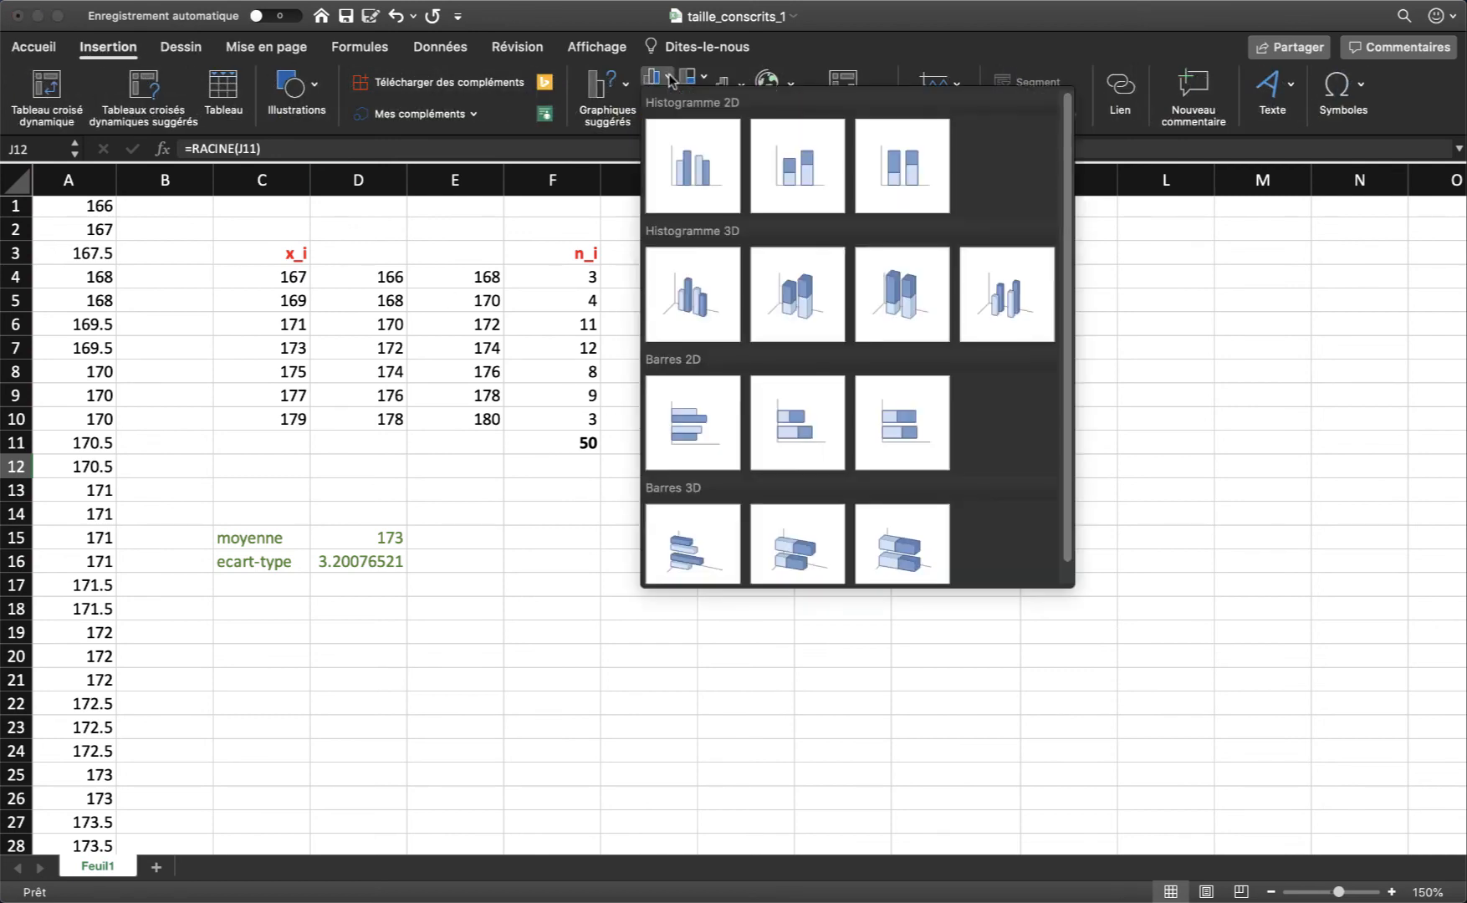
{"action": "left_click", "coordinate": [679, 159]}
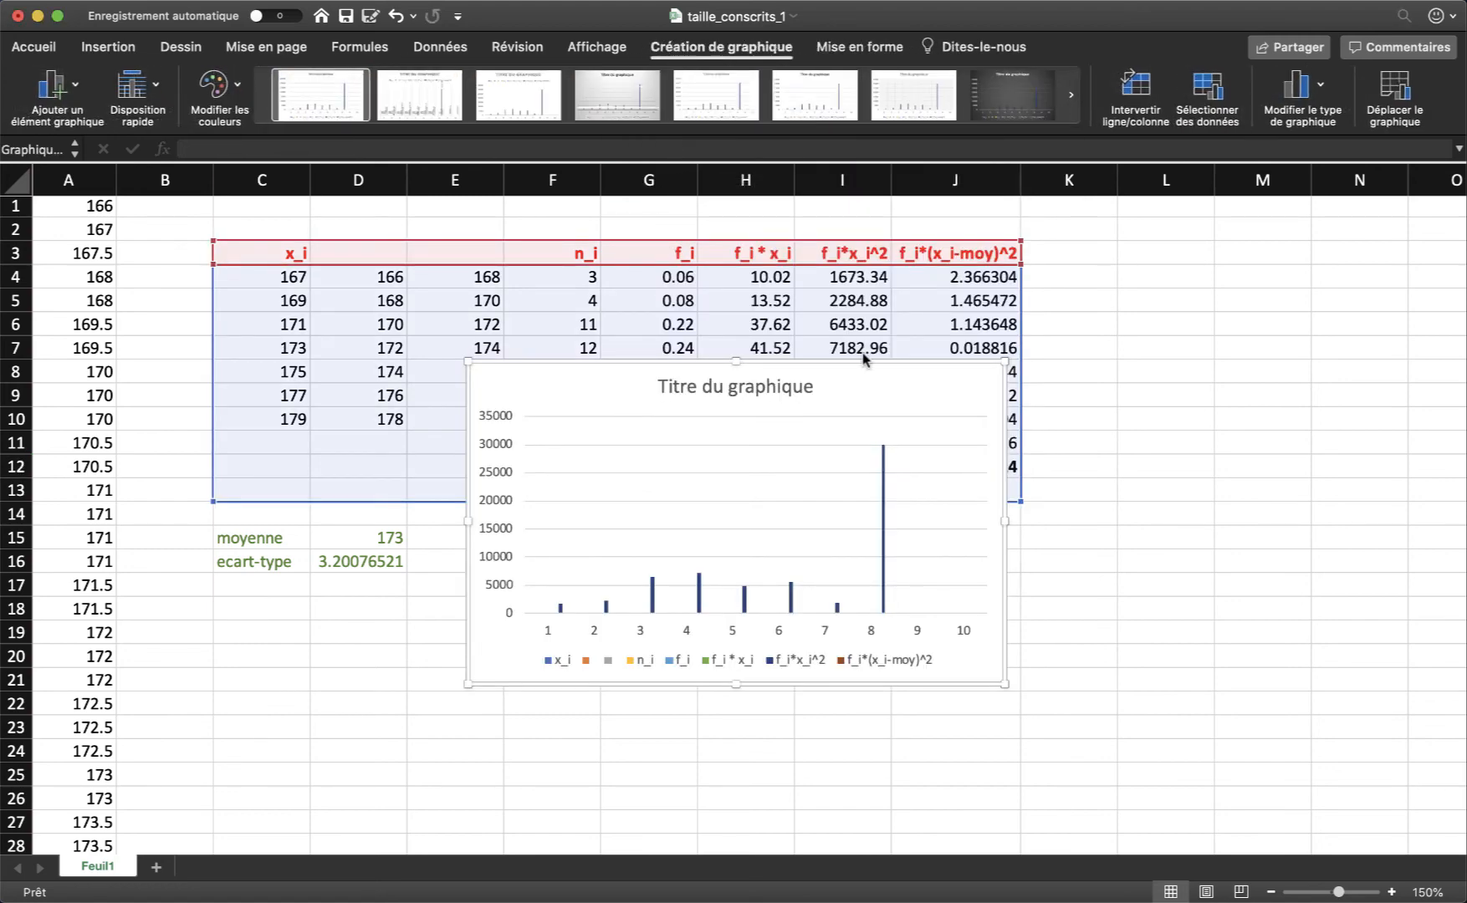
{"action": "key", "text": "super+z"}
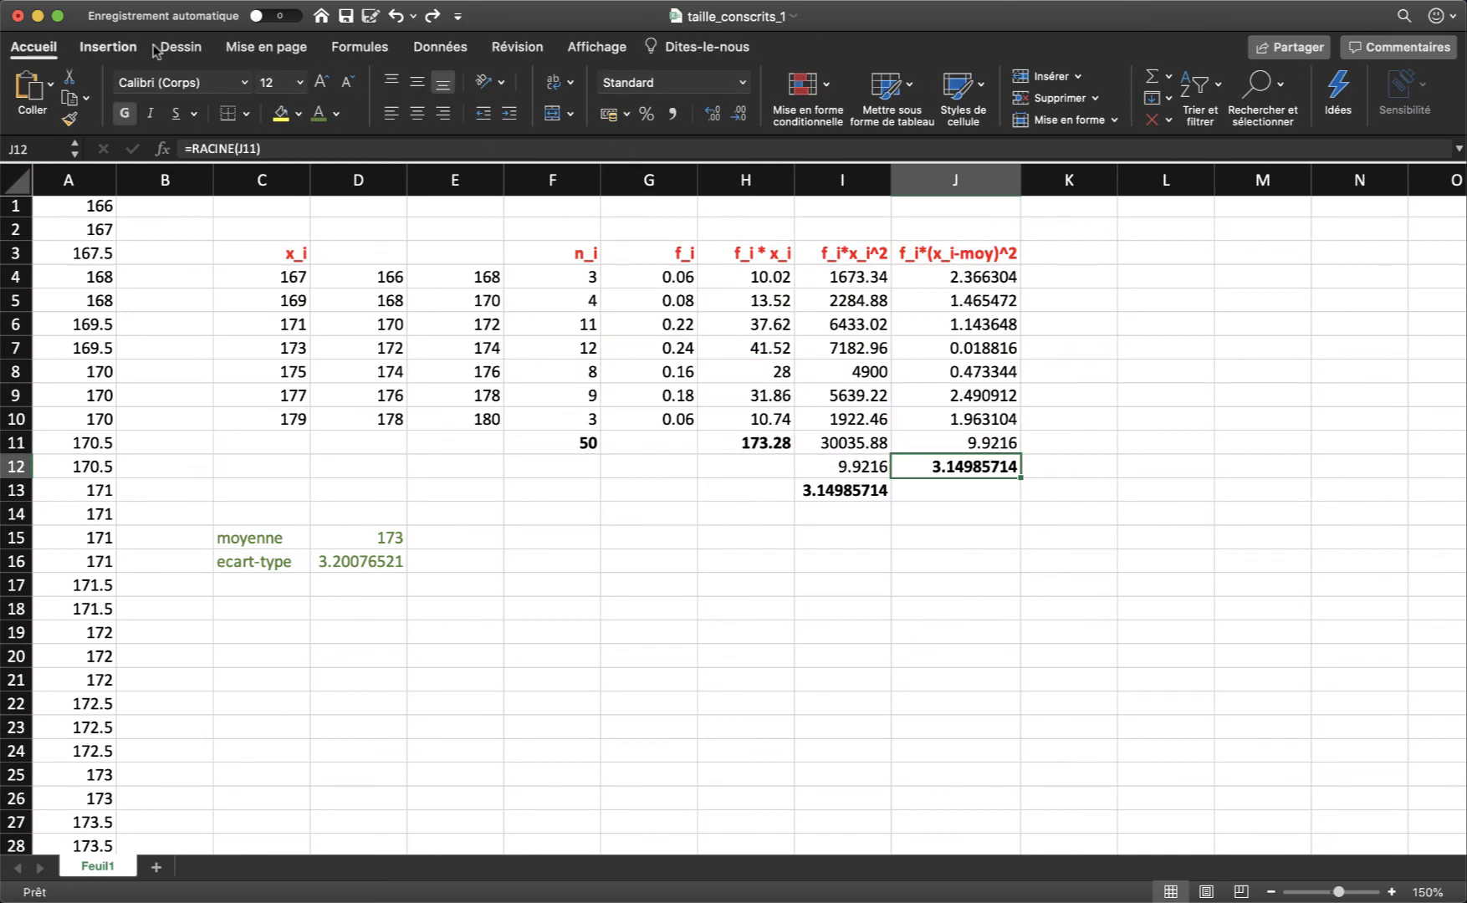
Insert a clustered 2D column chart of the f_i values in G4:G10 and reduce its gap width to 9%
{"action": "left_click", "coordinate": [117, 48]}
{"action": "left_click", "coordinate": [669, 77]}
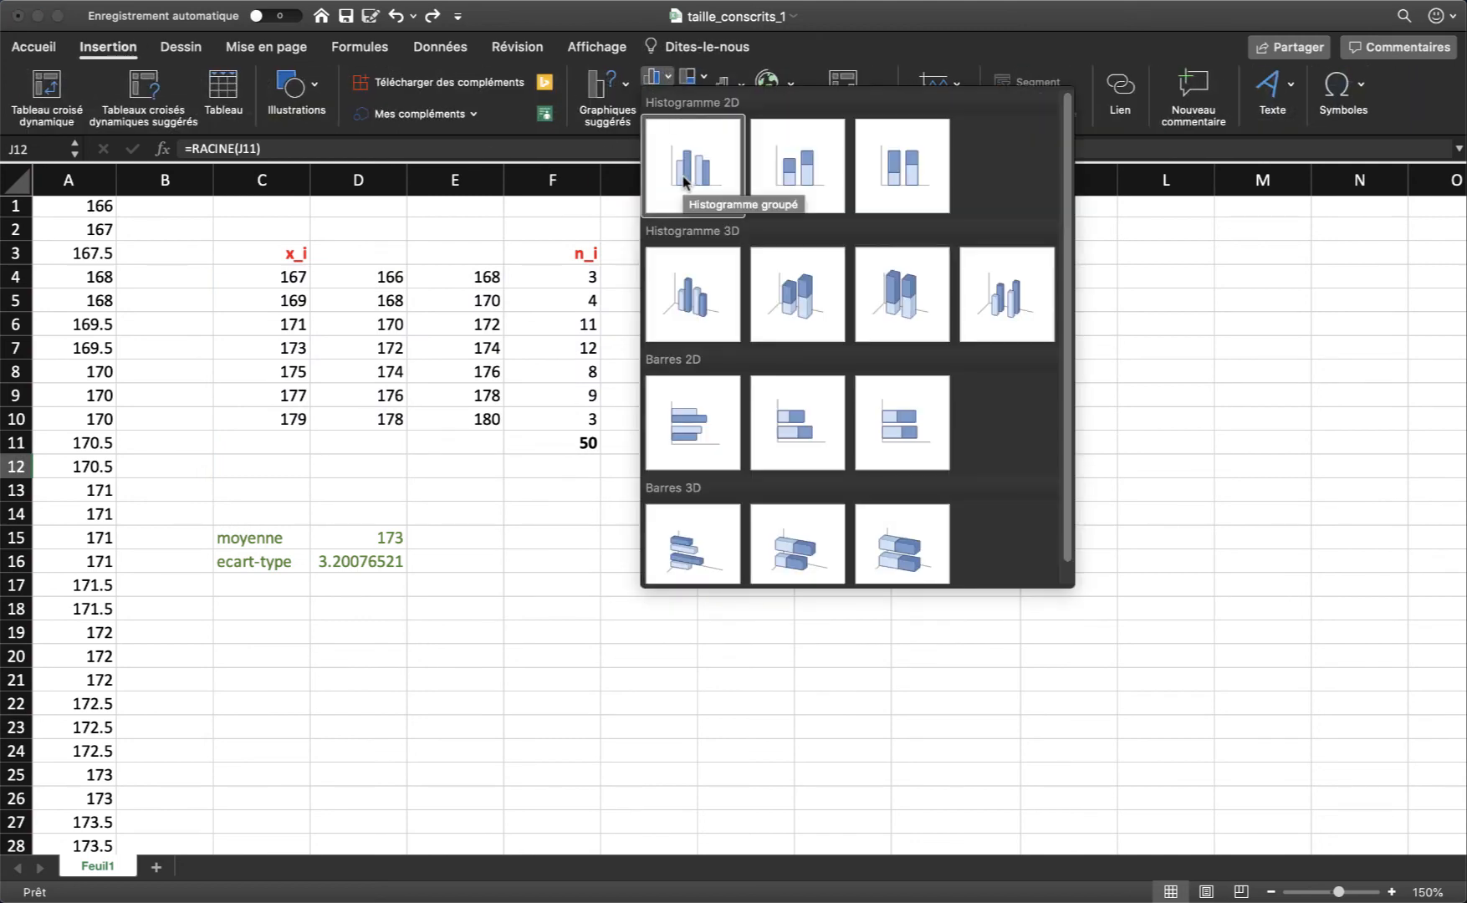
{"action": "key", "text": "Escape"}
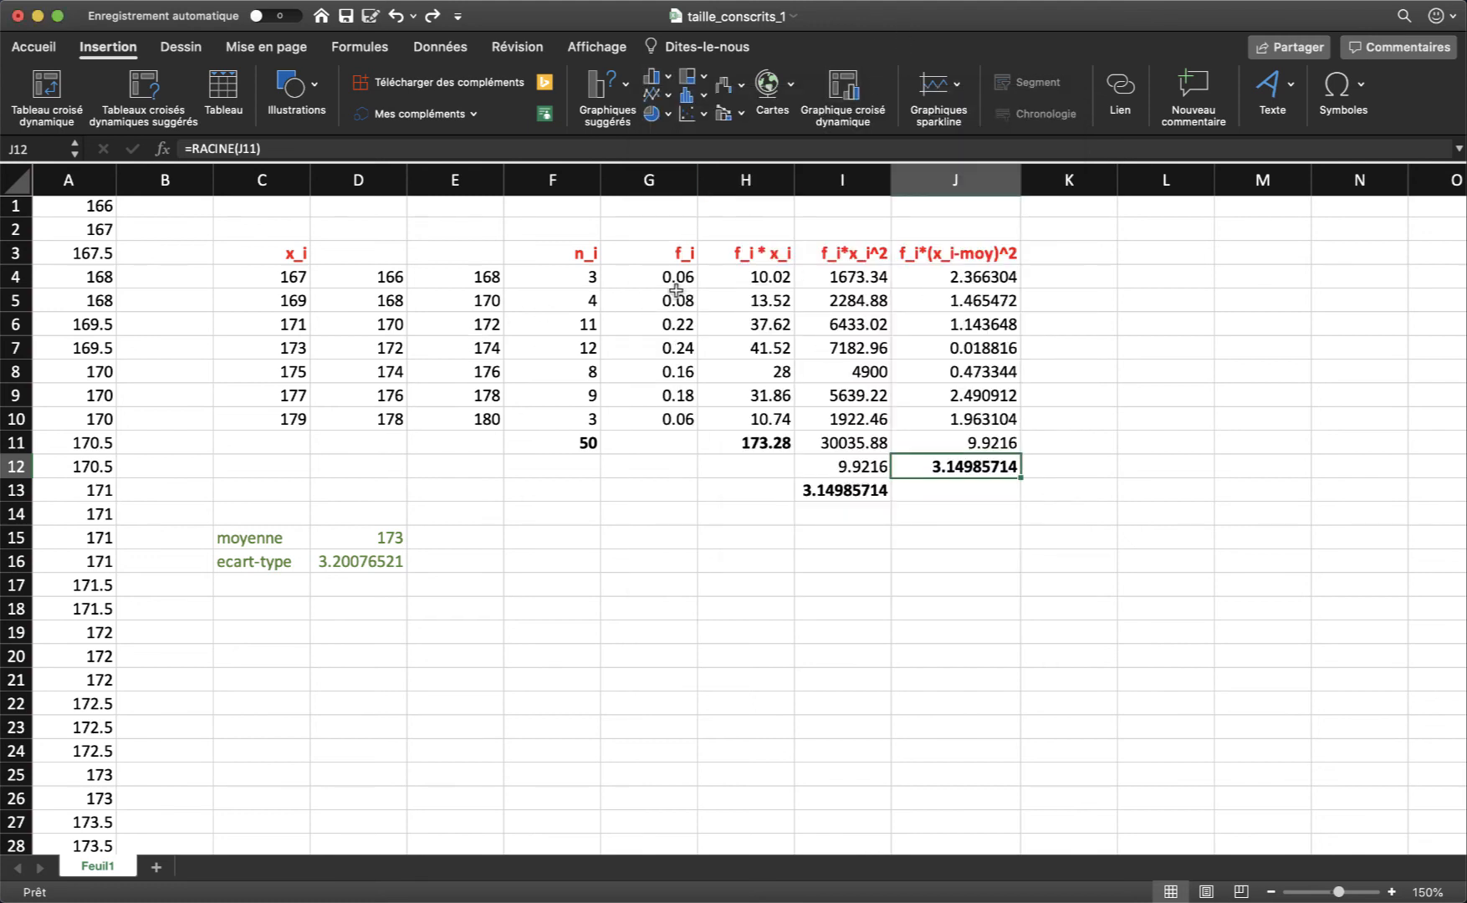
{"action": "left_click_drag", "start_coordinate": [675, 278], "coordinate": [674, 416]}
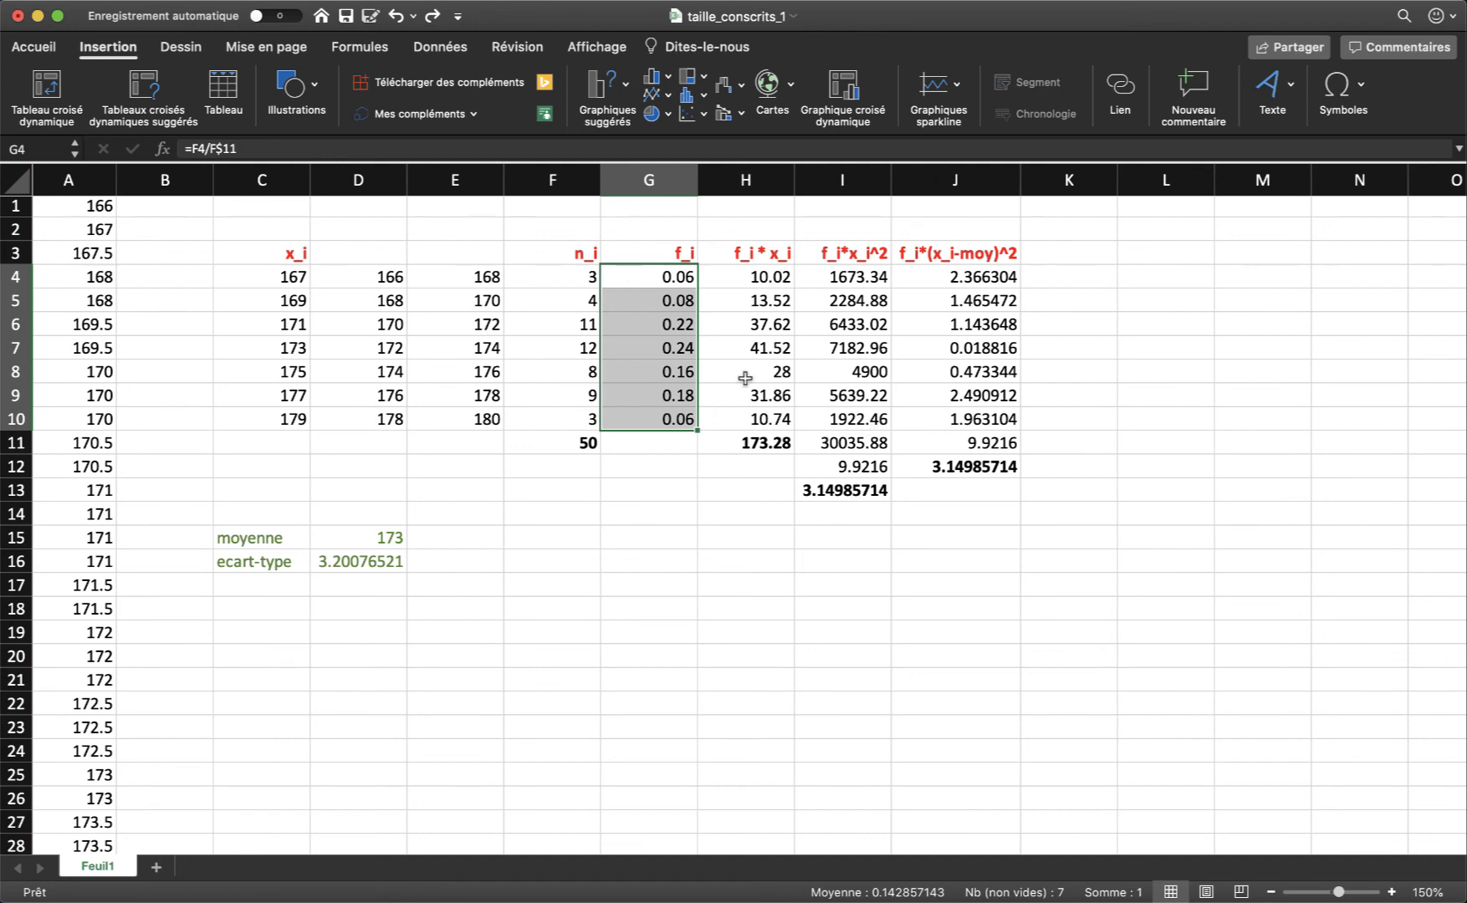
{"action": "left_click", "coordinate": [670, 80]}
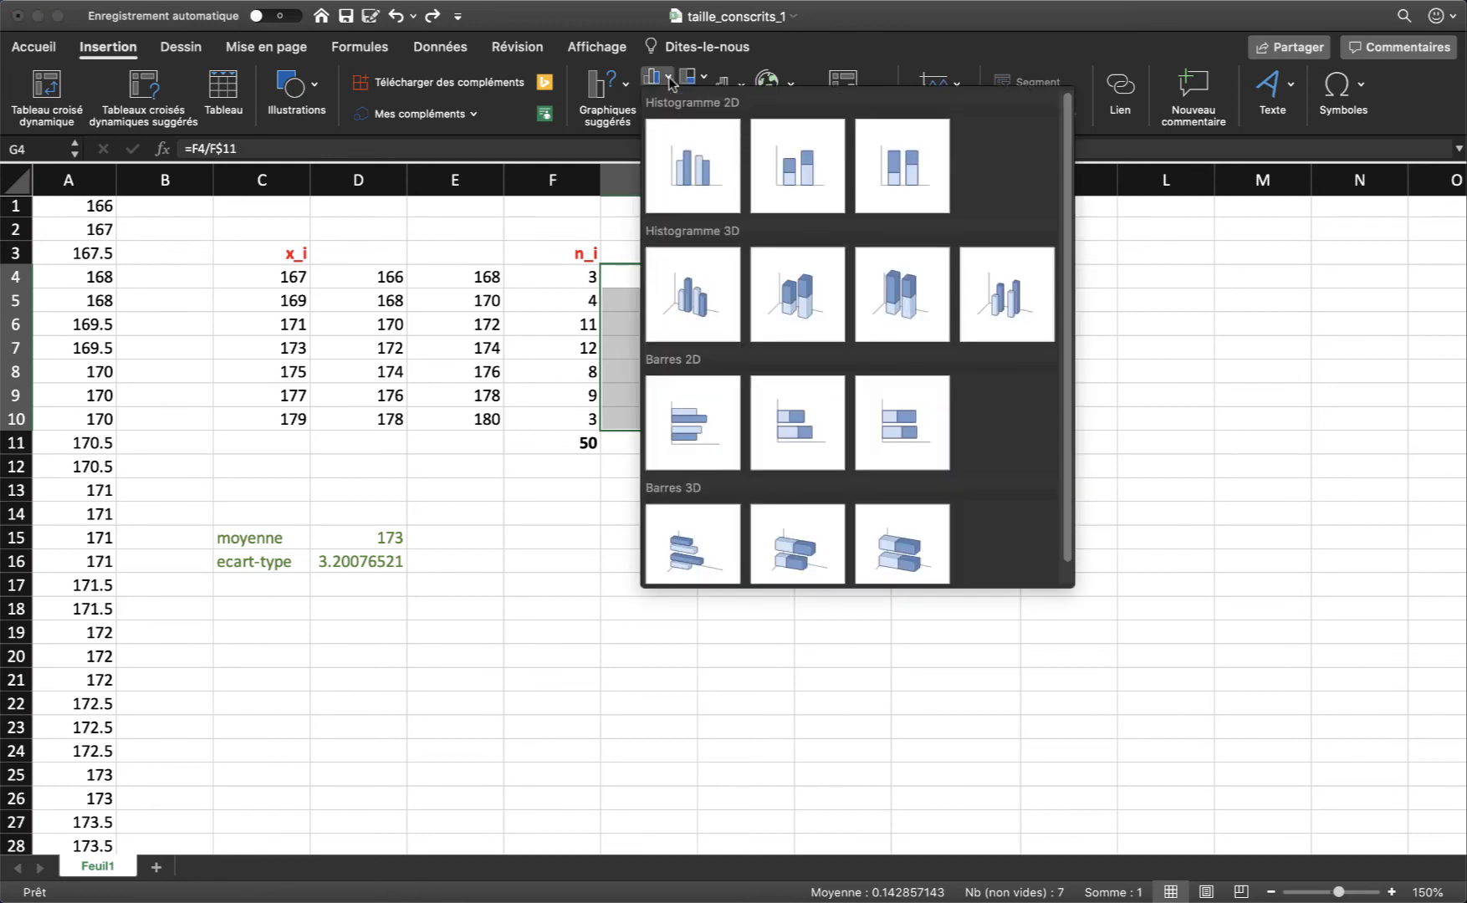
{"action": "left_click", "coordinate": [698, 170]}
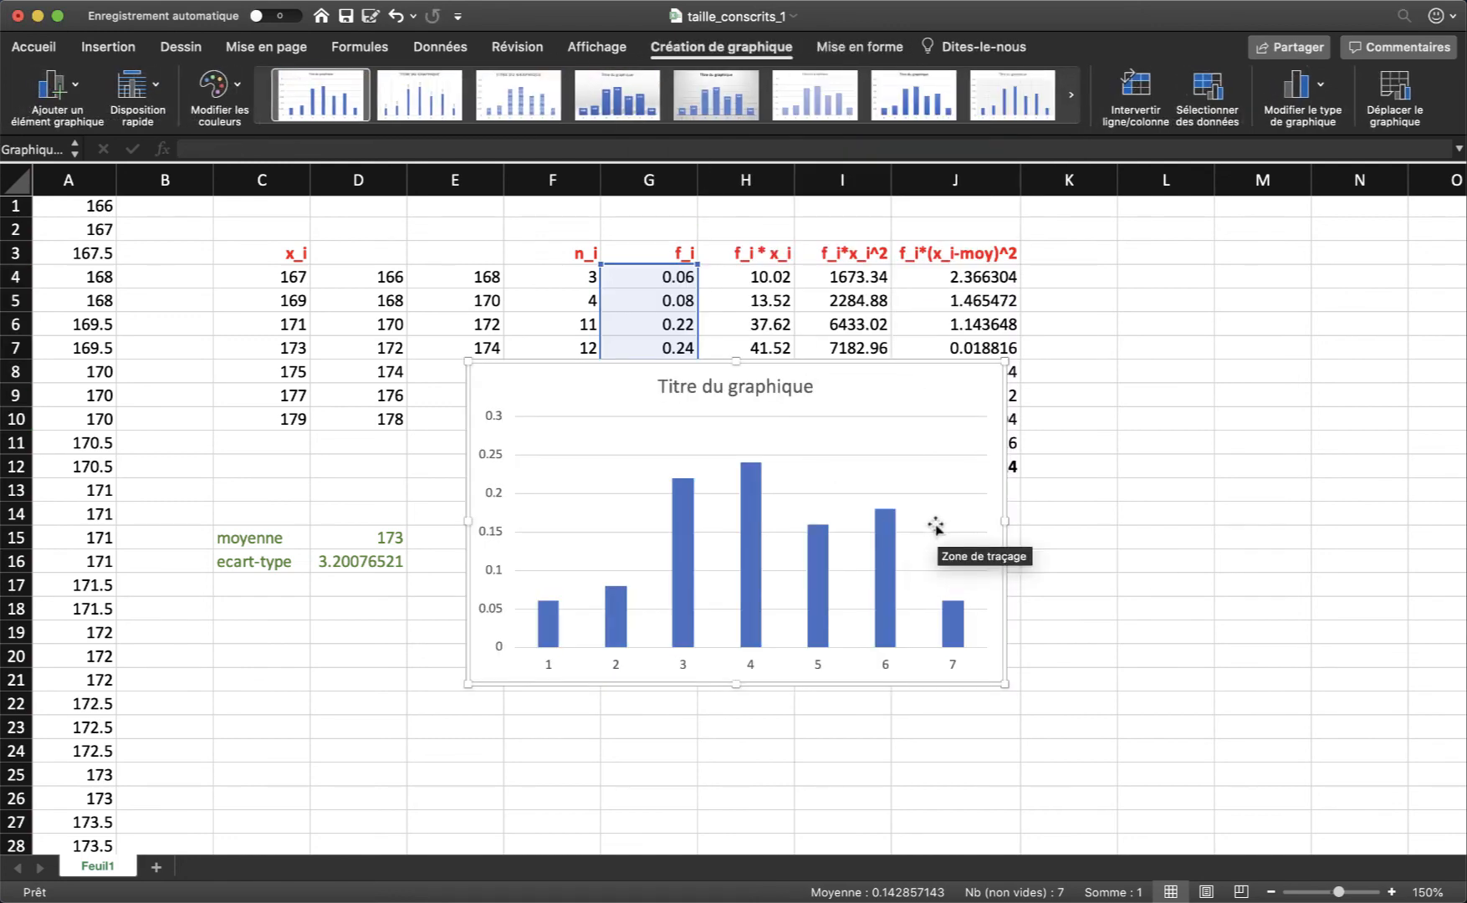
{"action": "double_click", "coordinate": [749, 536]}
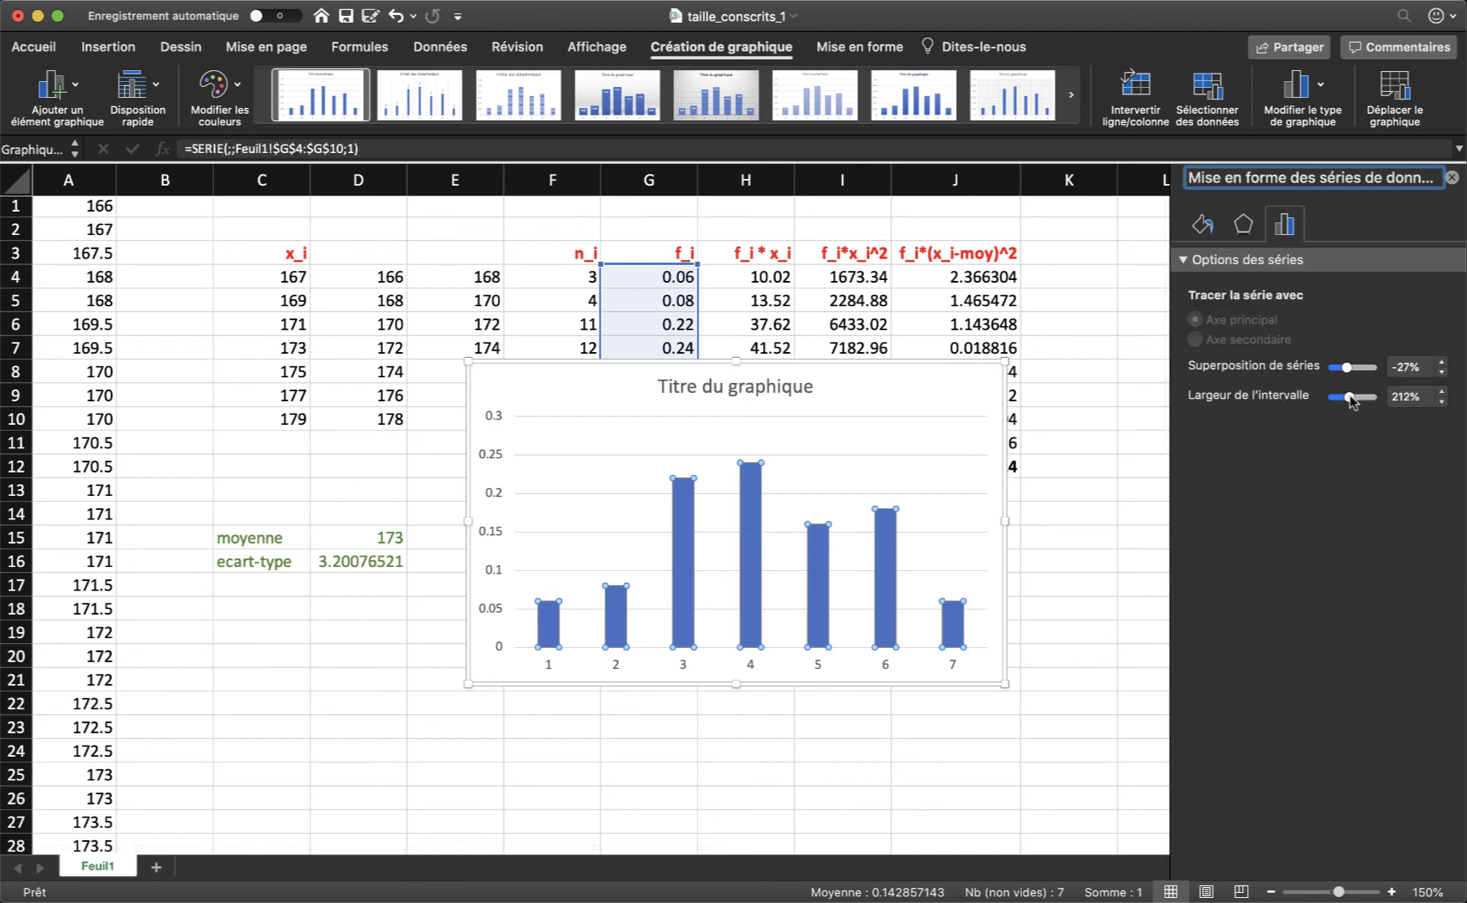
{"action": "left_click_drag", "start_coordinate": [1349, 397], "coordinate": [1337, 401]}
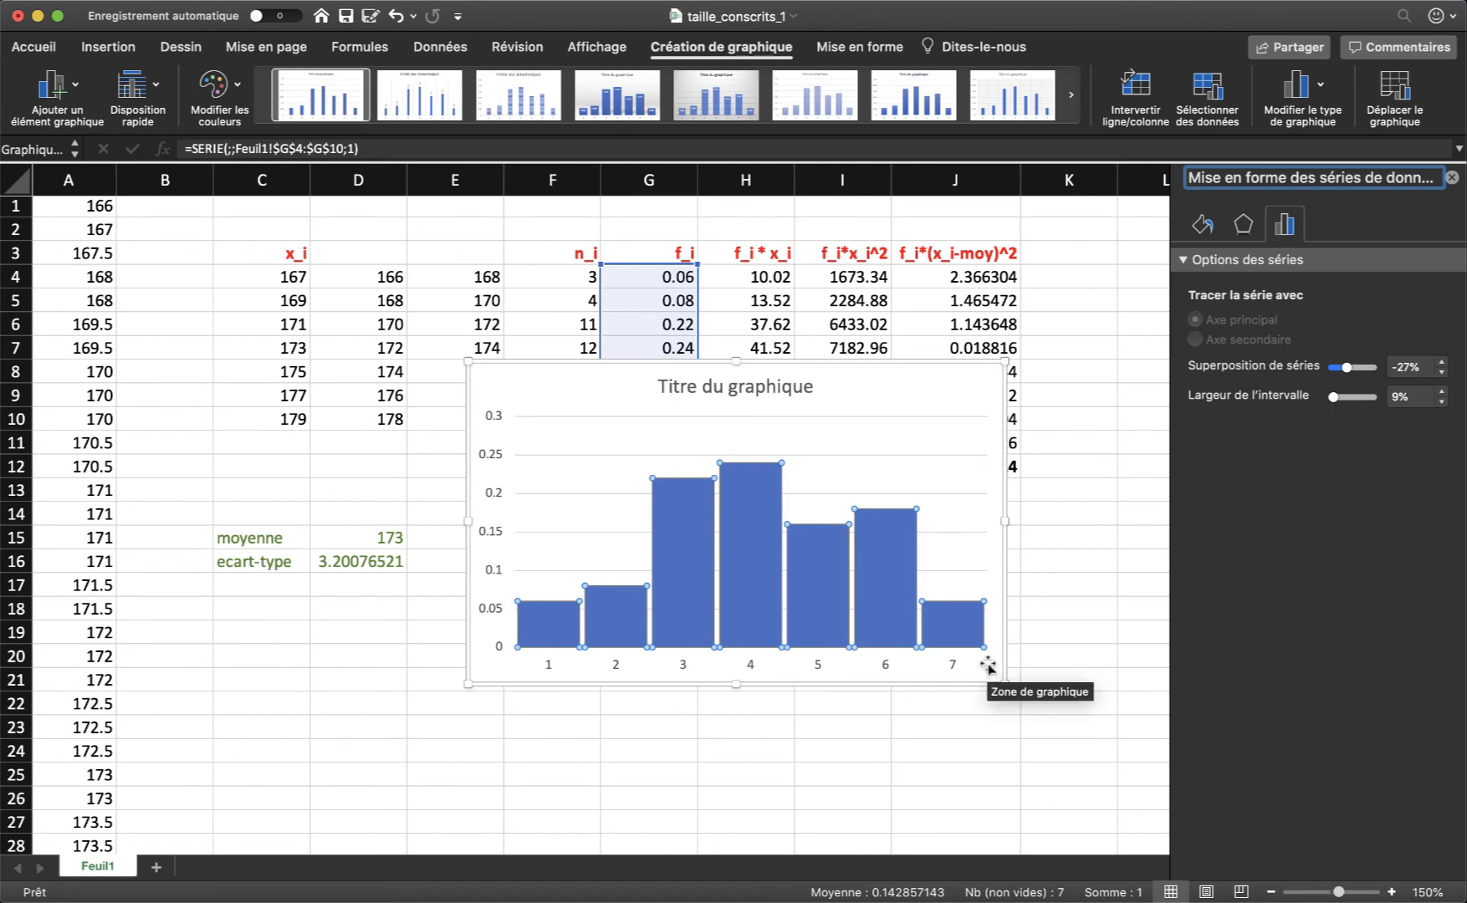
Replace the chart's placeholder title with "Taille conscrits", keeping it centred above the plot
{"action": "left_click", "coordinate": [778, 383]}
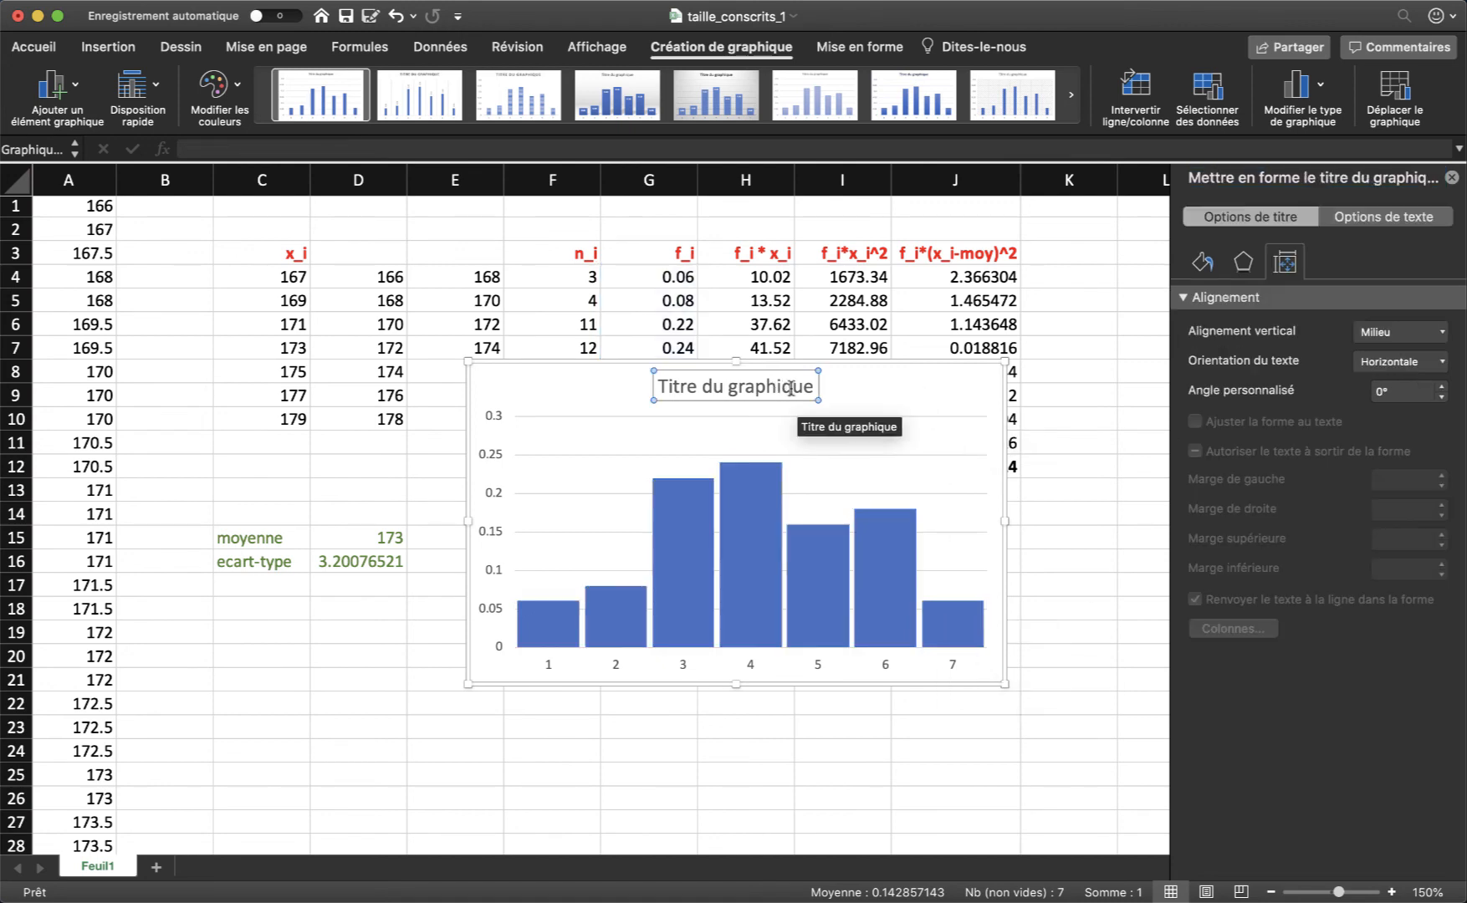
{"action": "left_click_drag", "start_coordinate": [805, 387], "coordinate": [708, 383]}
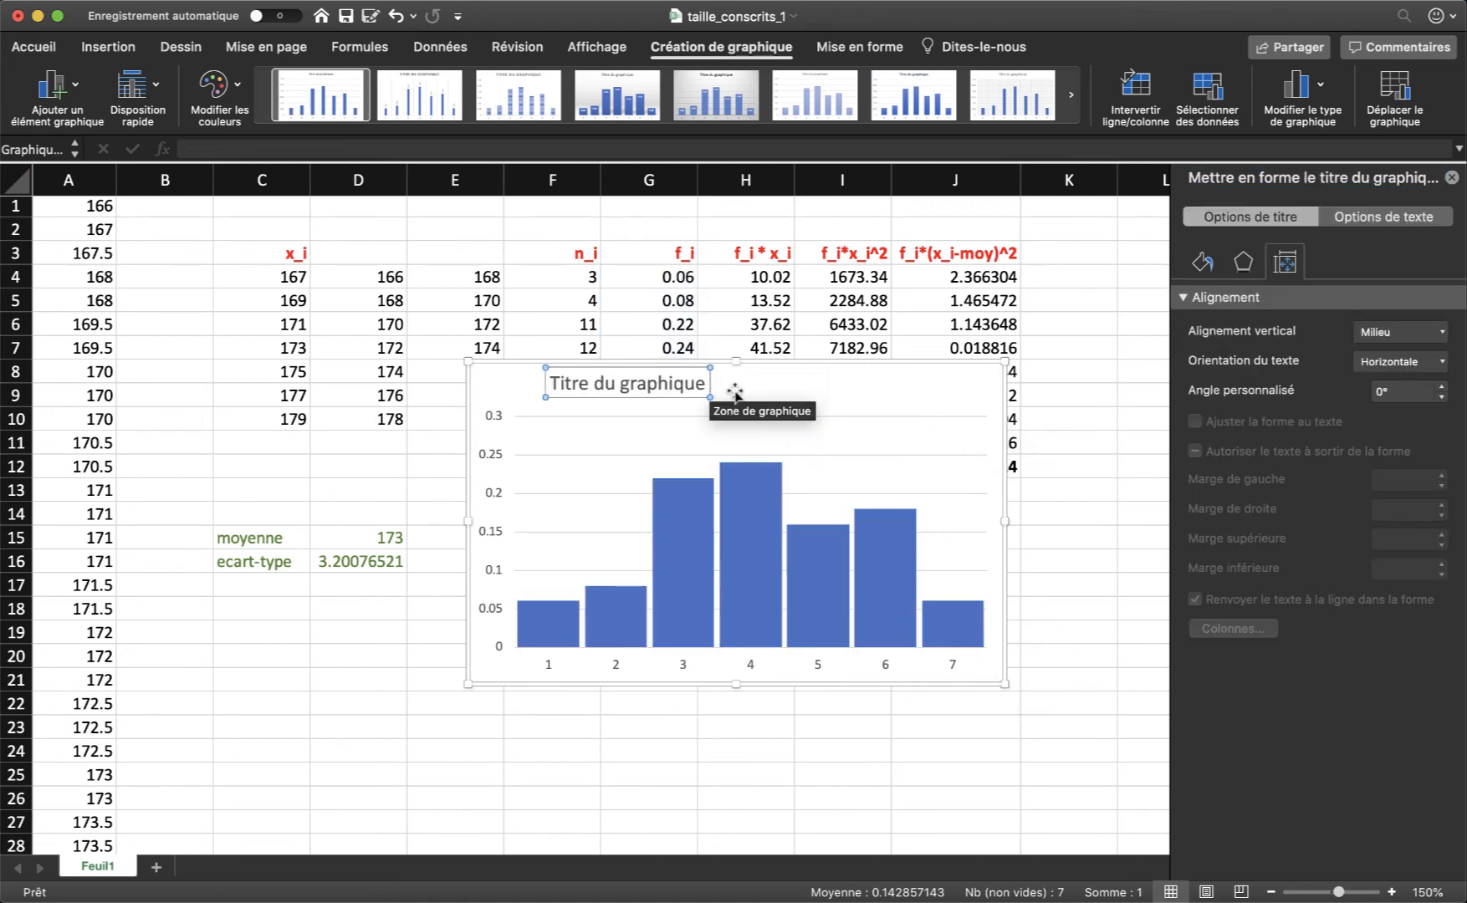
{"action": "key", "text": "super+z"}
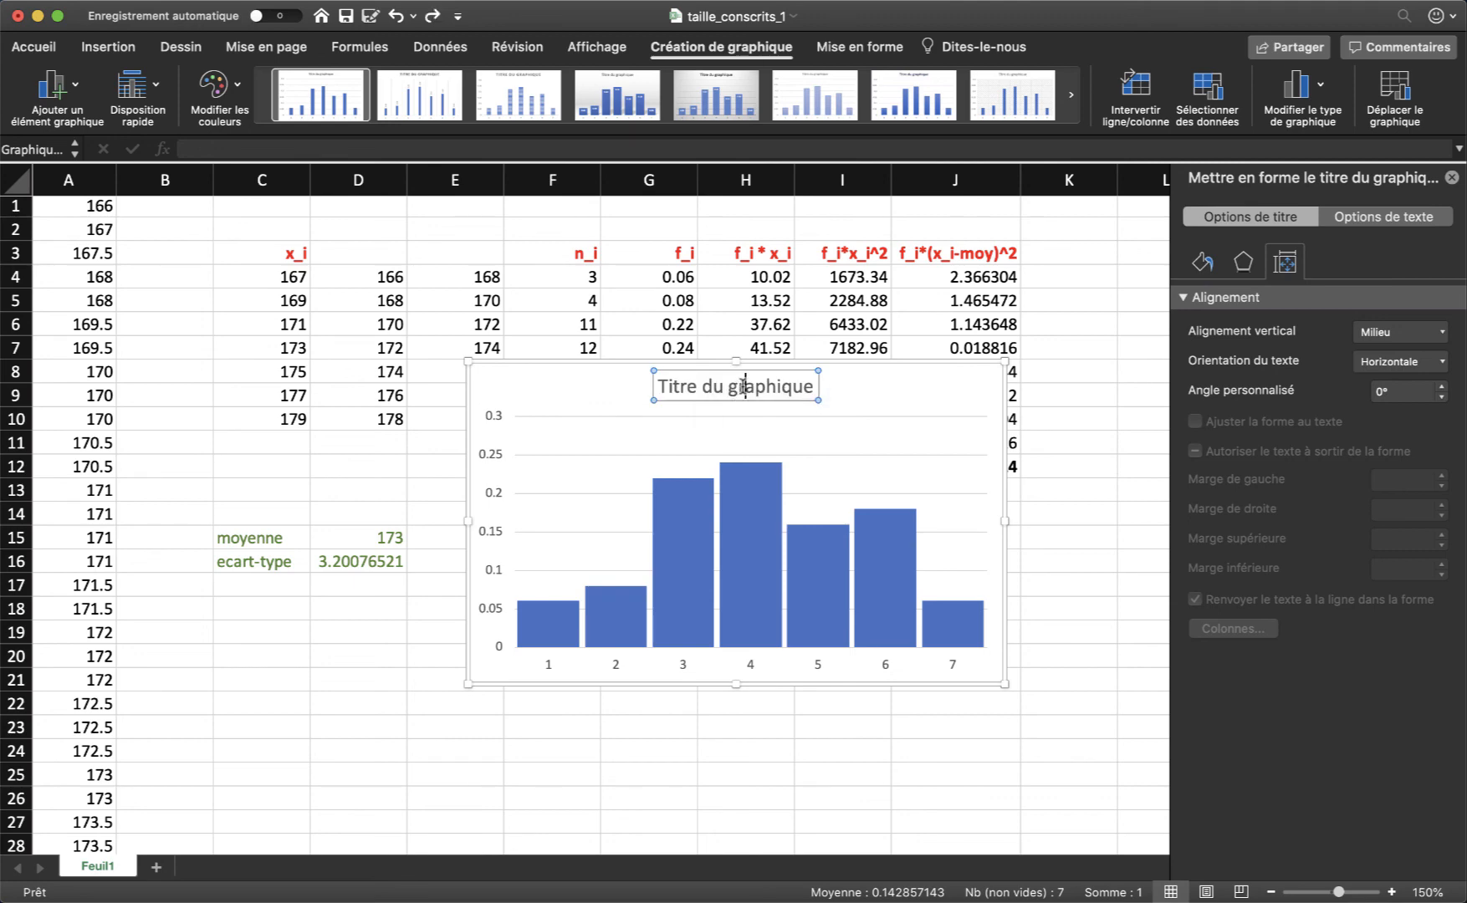
{"action": "triple_click", "coordinate": [743, 390]}
{"action": "type", "text": "Taill"}
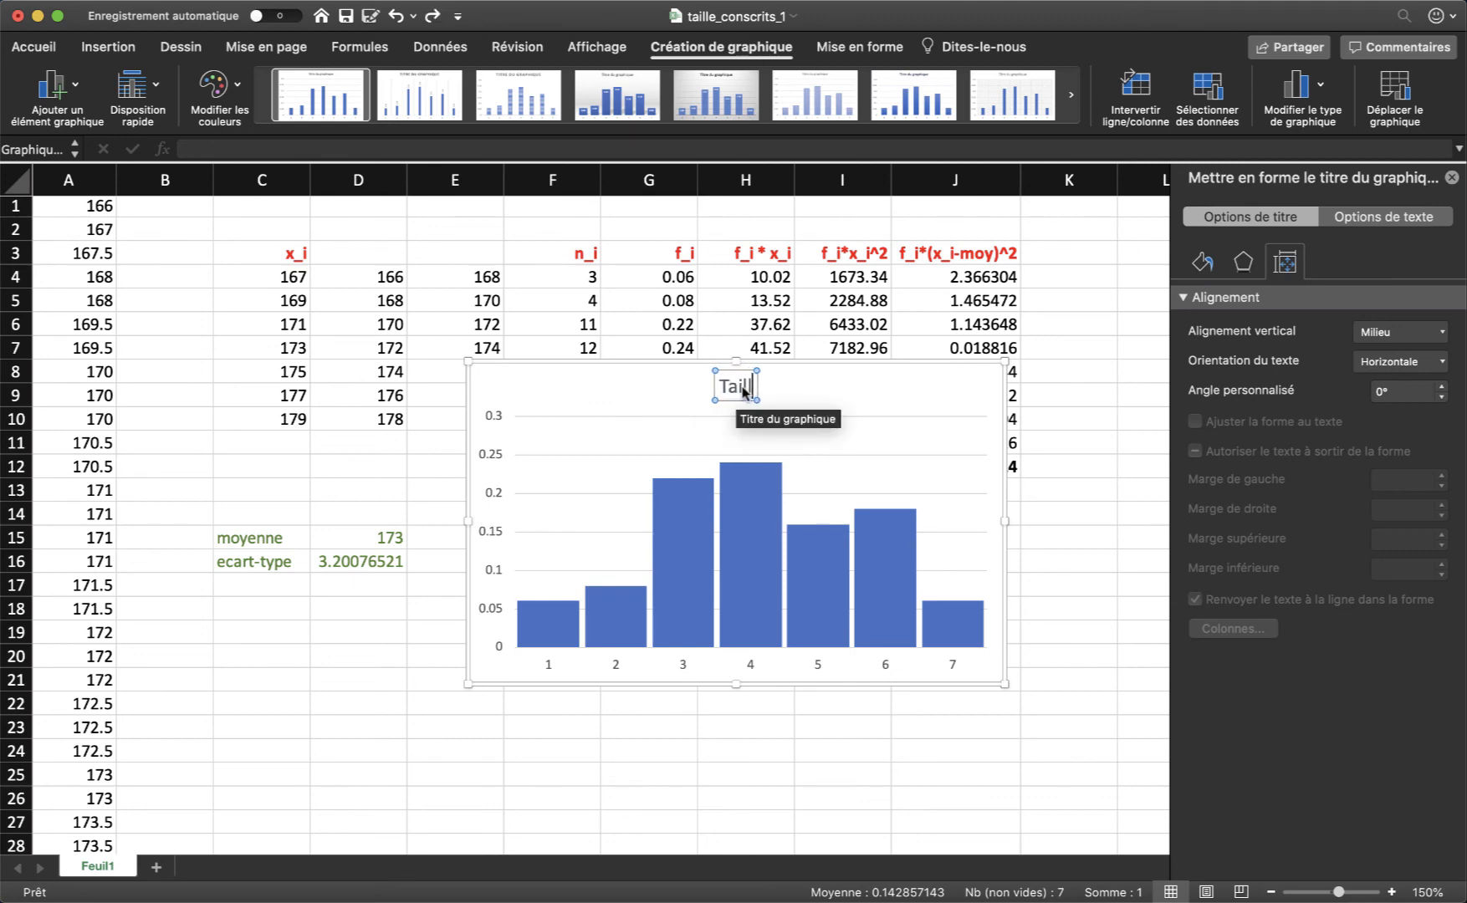
{"action": "type", "text": "e conscrits"}
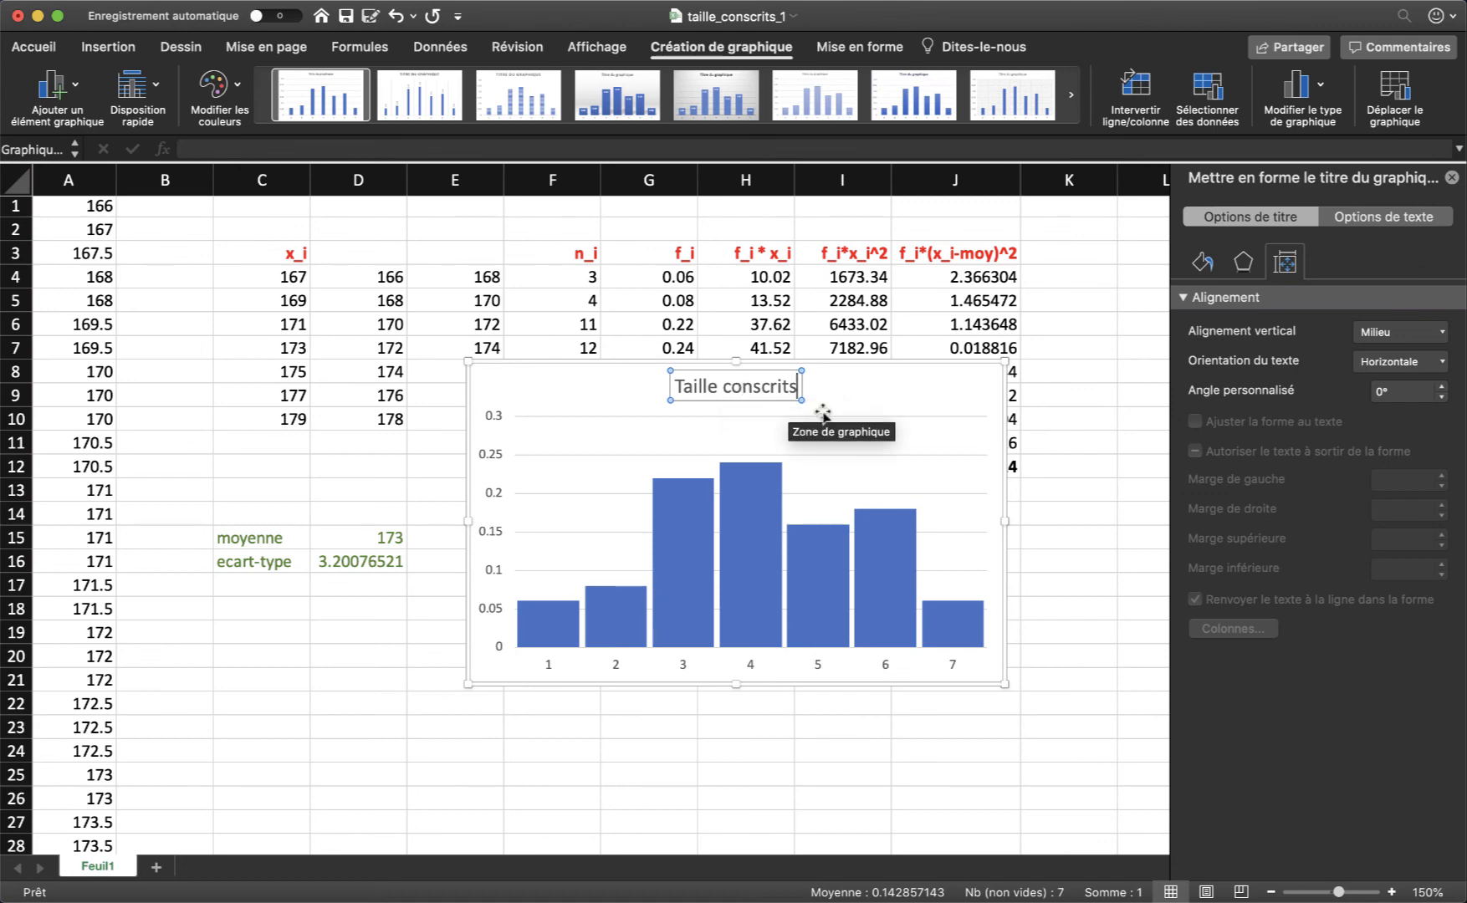
{"action": "left_click", "coordinate": [870, 494]}
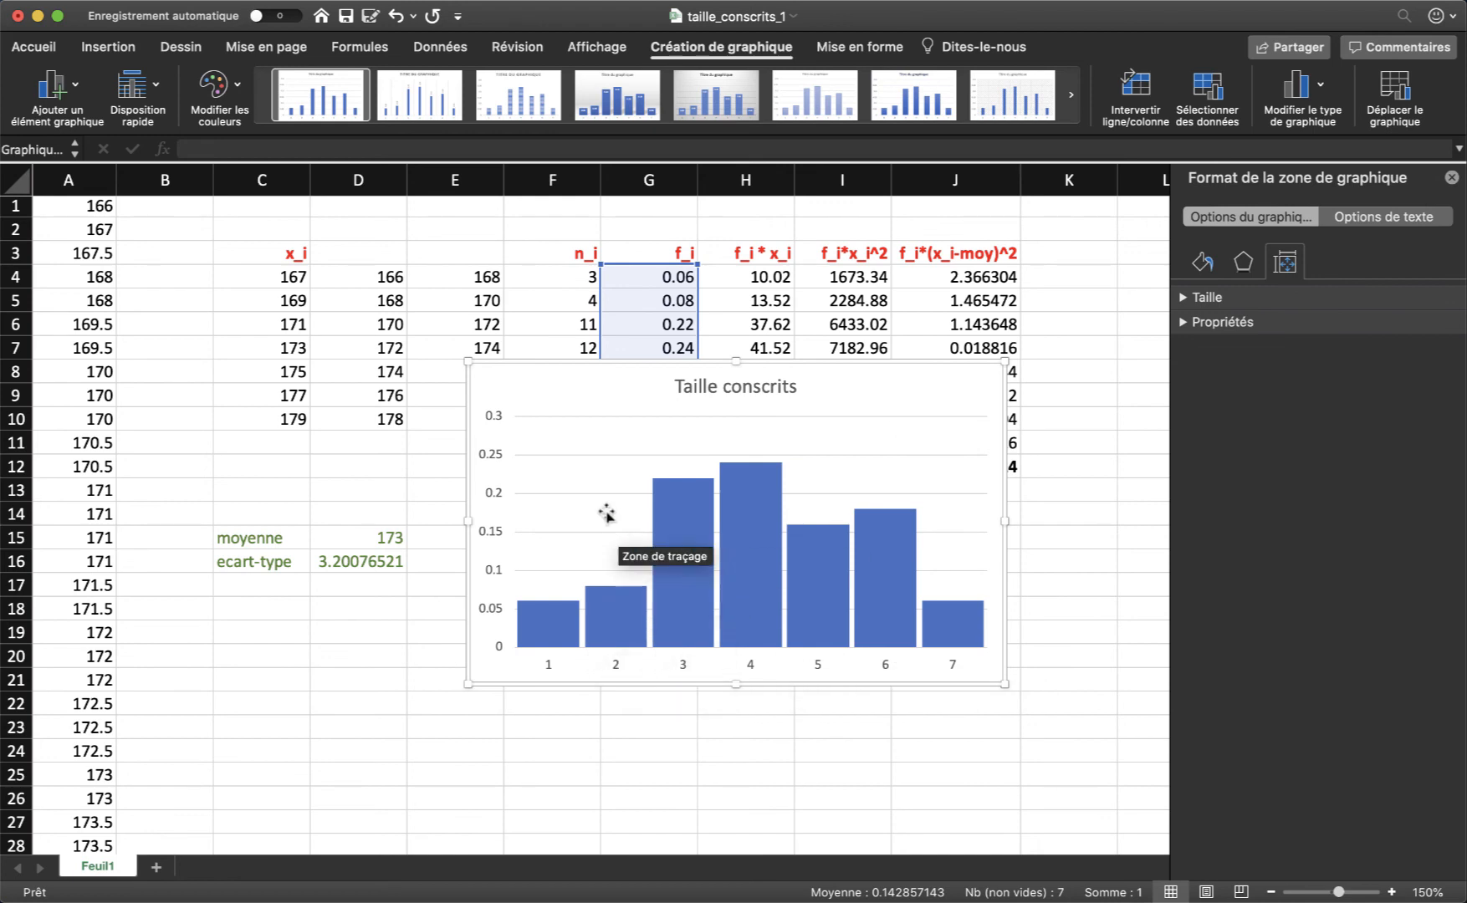
Use the class midpoints in C4:C10 as the chart's horizontal axis labels
{"action": "right_click", "coordinate": [617, 466]}
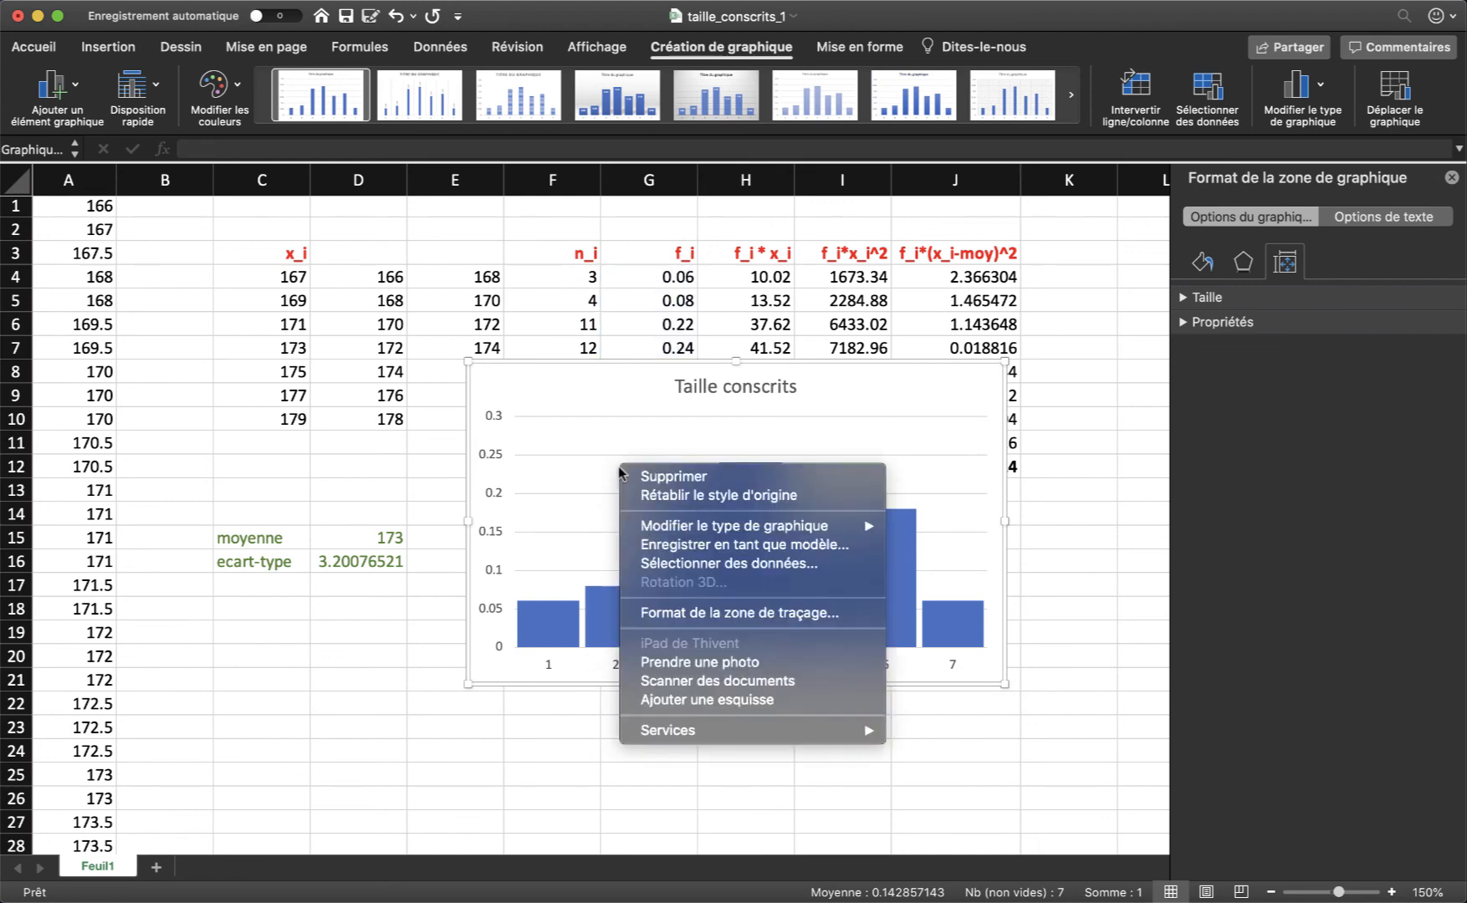
{"action": "left_click", "coordinate": [691, 564]}
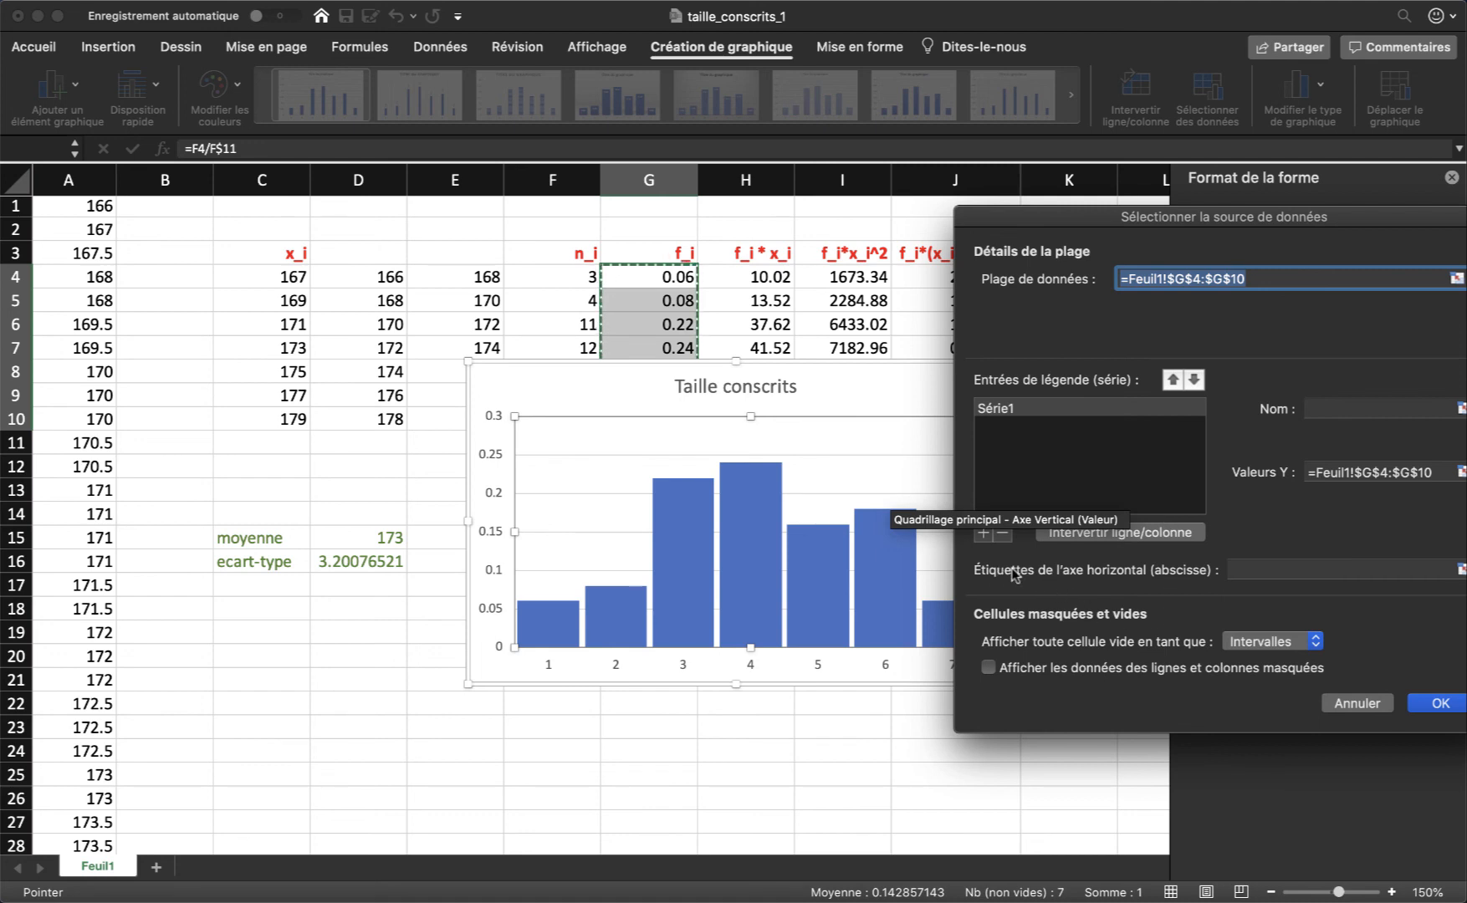
{"action": "left_click", "coordinate": [1271, 570]}
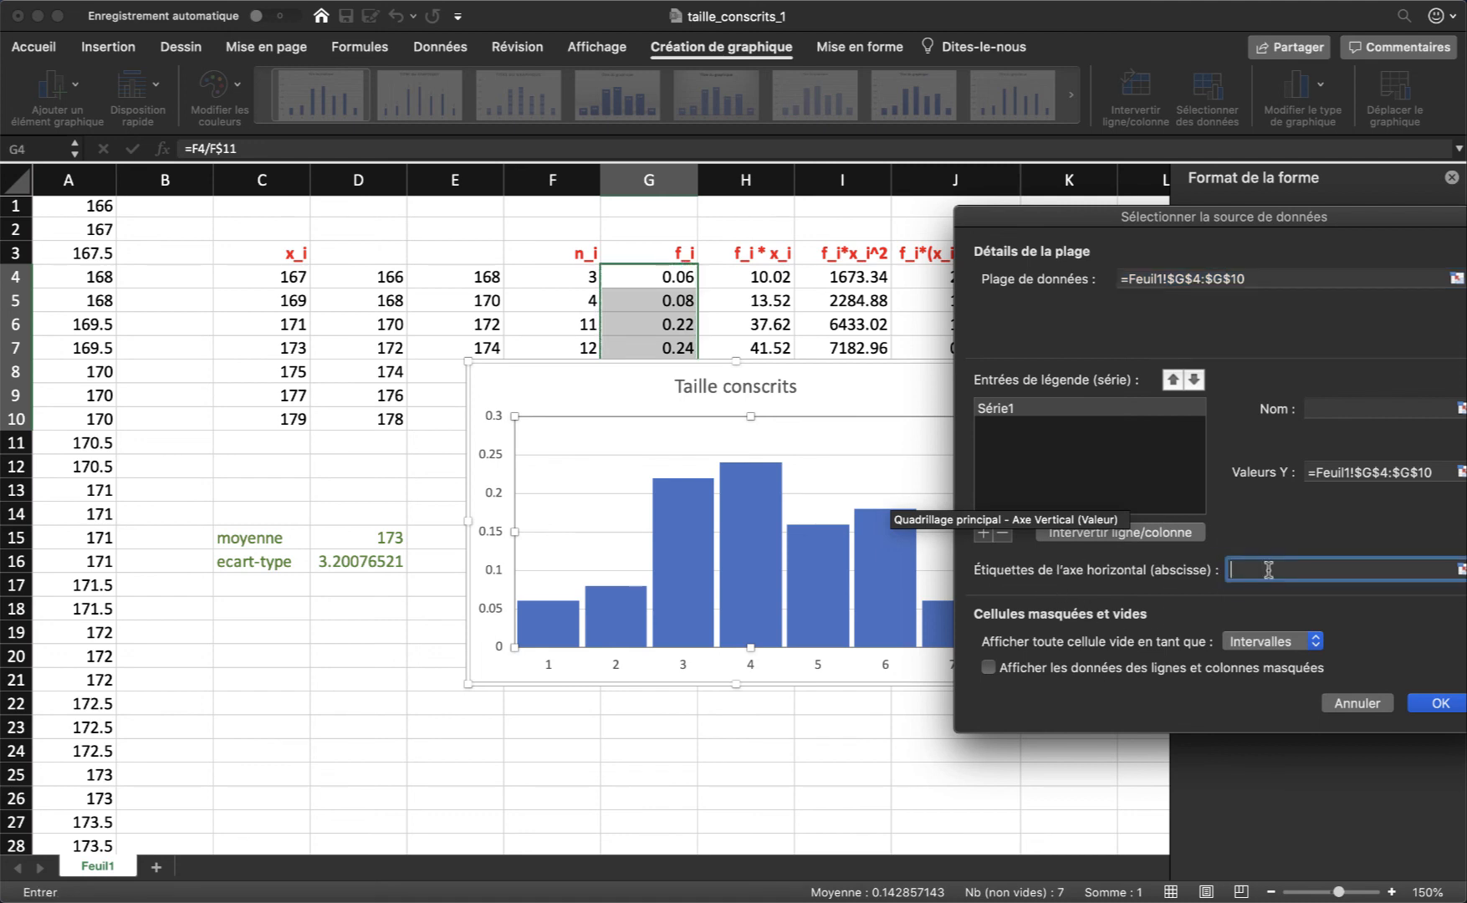
{"action": "left_click_drag", "start_coordinate": [269, 288], "coordinate": [267, 413]}
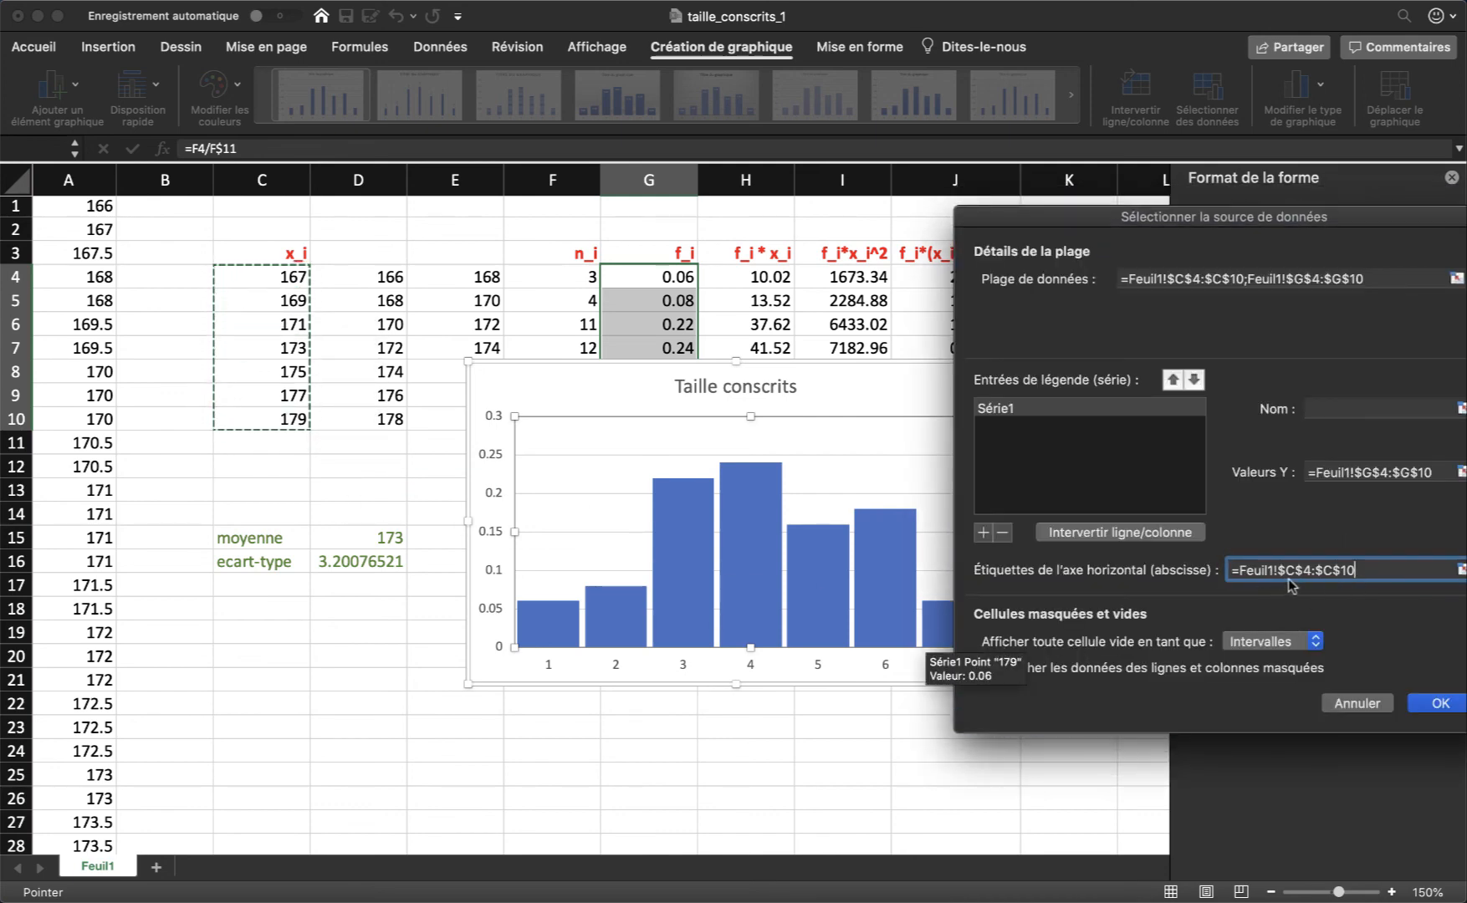
{"action": "left_click", "coordinate": [1442, 704]}
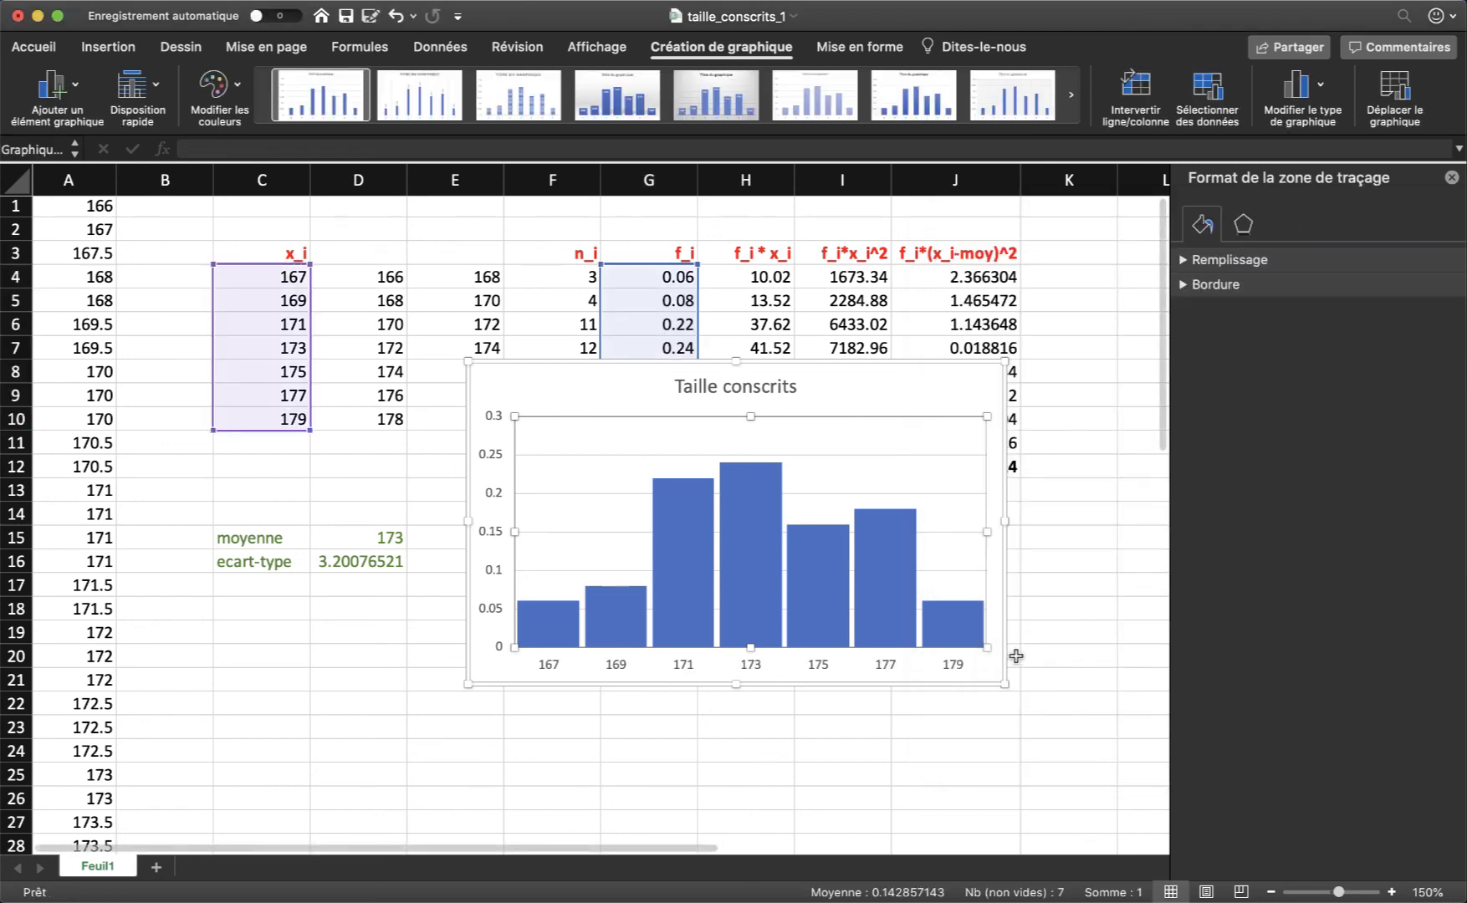
Widen the chart, move it below the frequency table so no data is covered, and close the formatting pane
{"action": "left_click_drag", "start_coordinate": [1005, 684], "coordinate": [1085, 694]}
{"action": "left_click_drag", "start_coordinate": [1009, 378], "coordinate": [996, 532]}
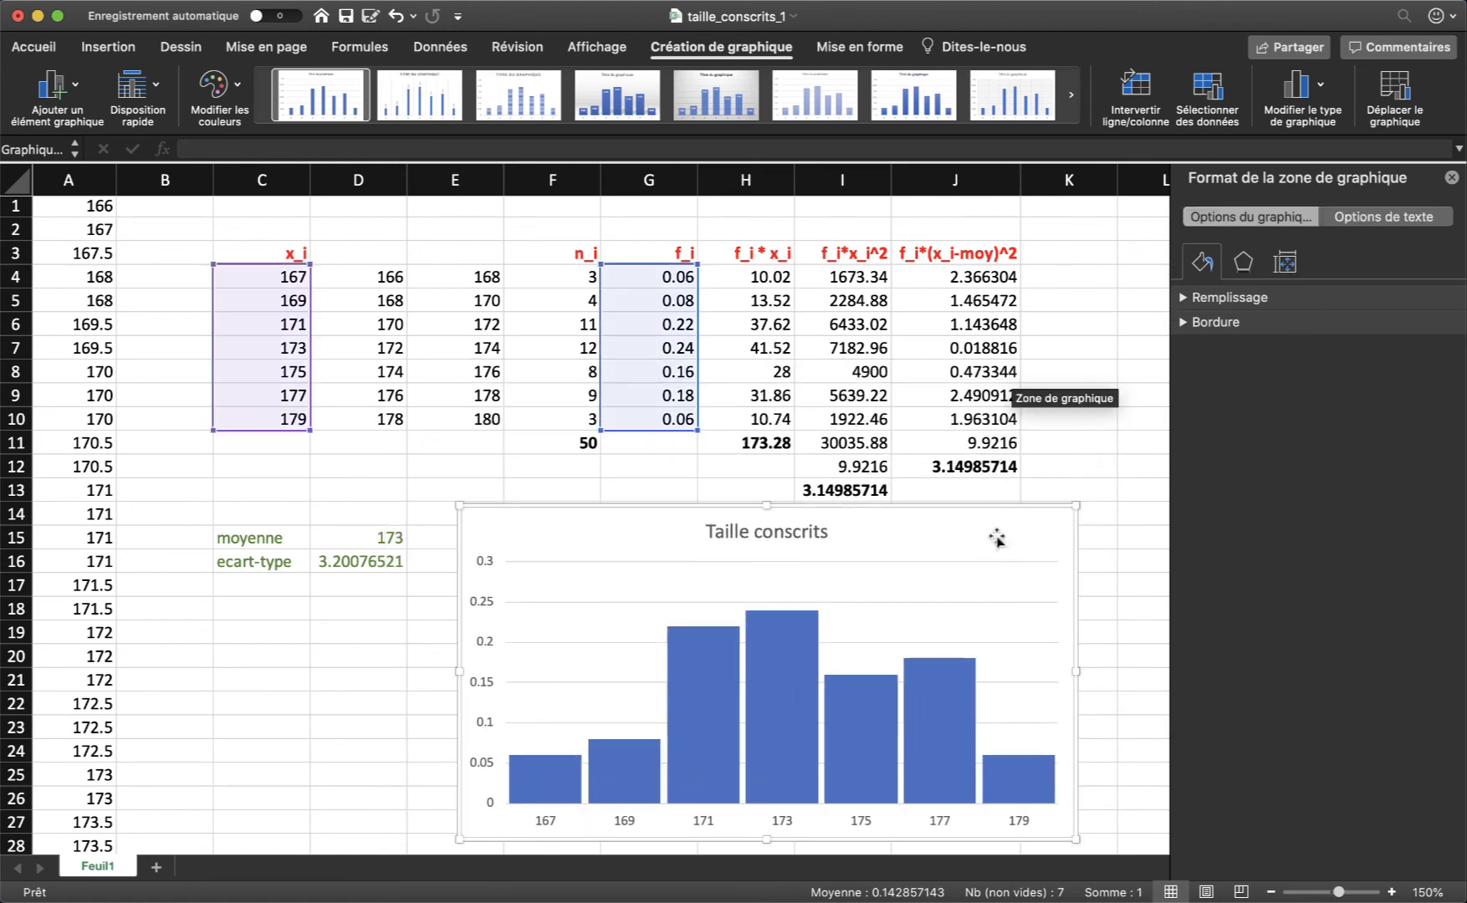
{"action": "left_click", "coordinate": [1452, 177]}
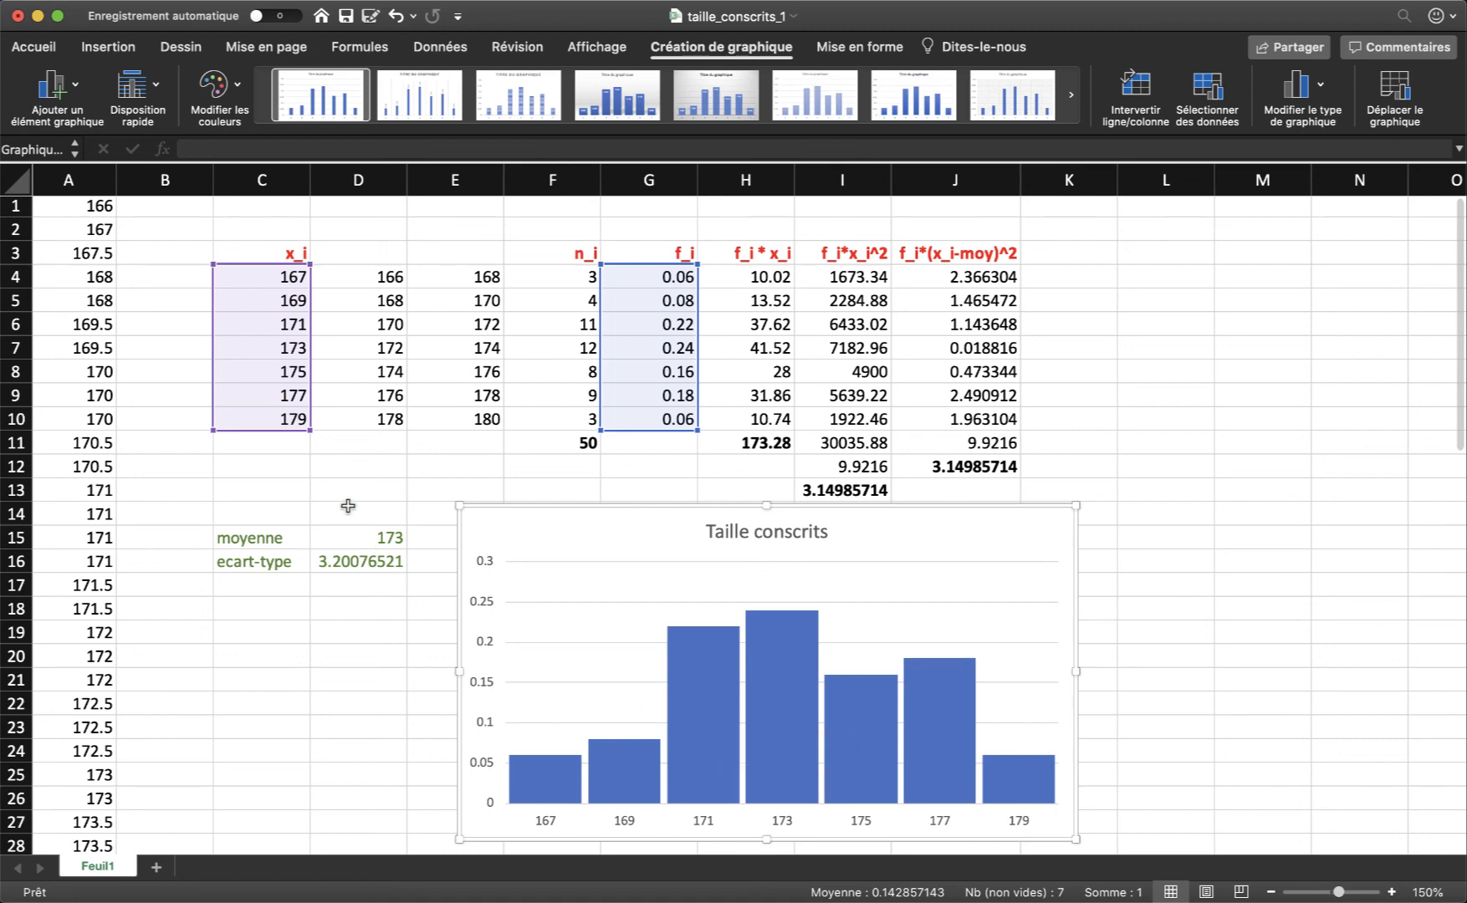
Enter the label médiane in C18, below the mean and standard deviation labels
{"action": "left_click", "coordinate": [282, 610]}
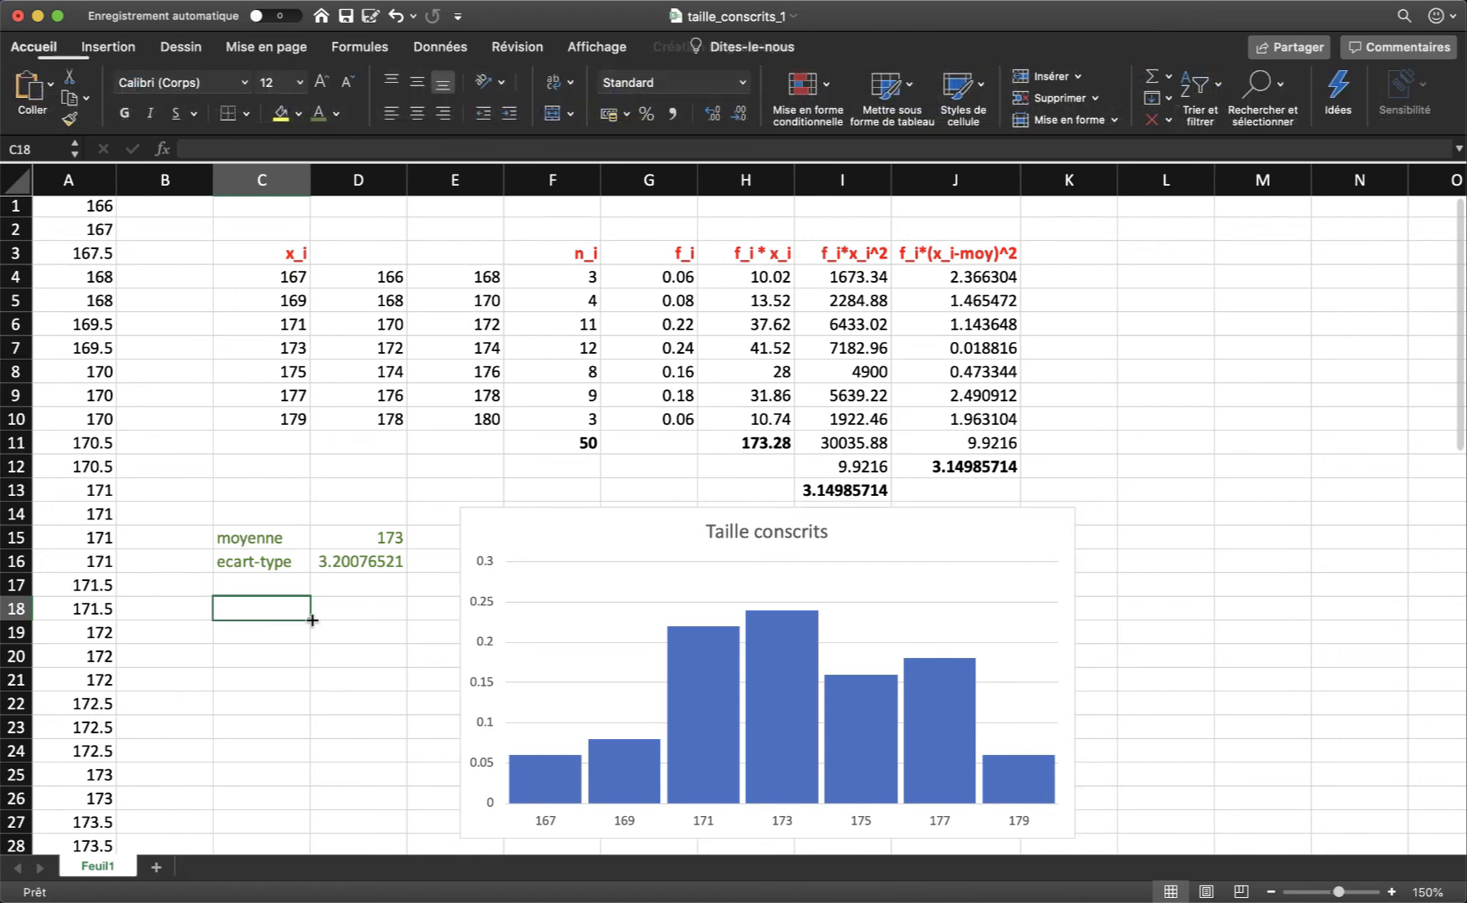
{"action": "type", "text": "médiane"}
{"action": "key", "text": "Return"}
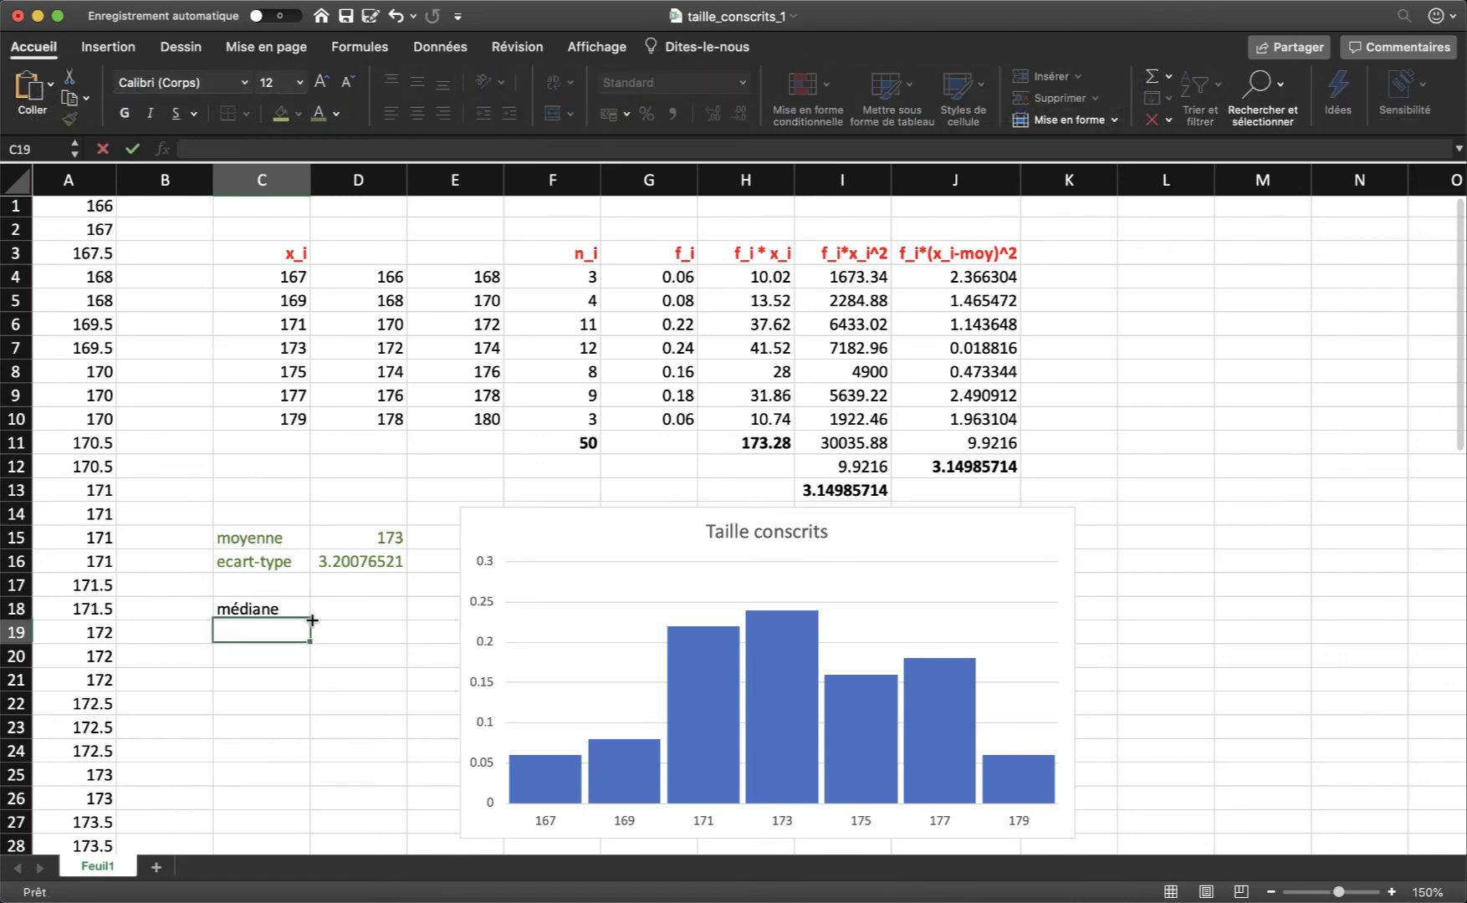
{"action": "left_click", "coordinate": [266, 606]}
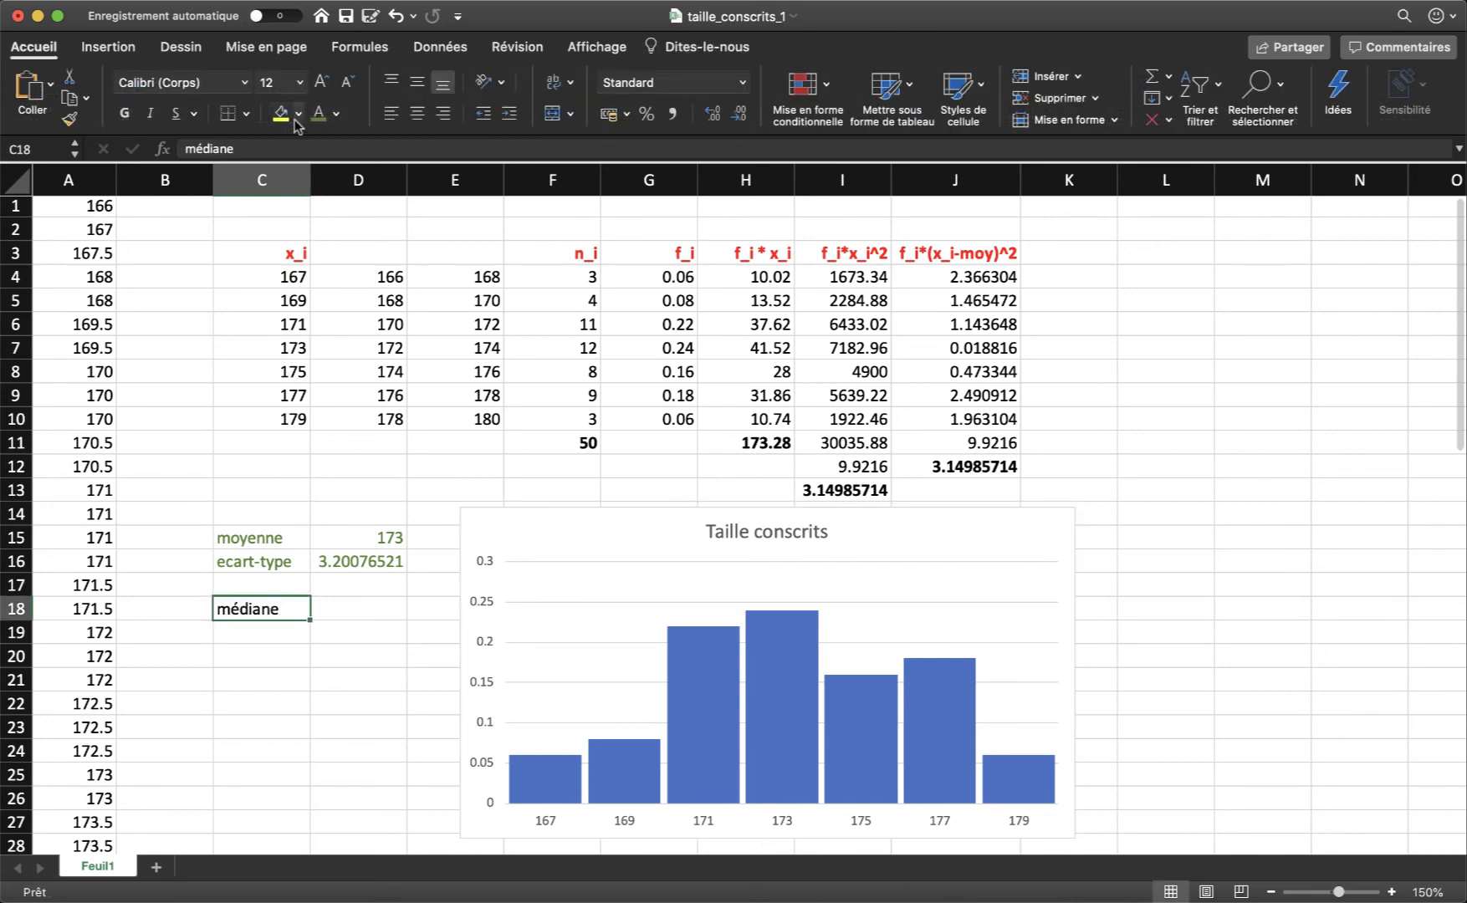
{"action": "left_click", "coordinate": [319, 114]}
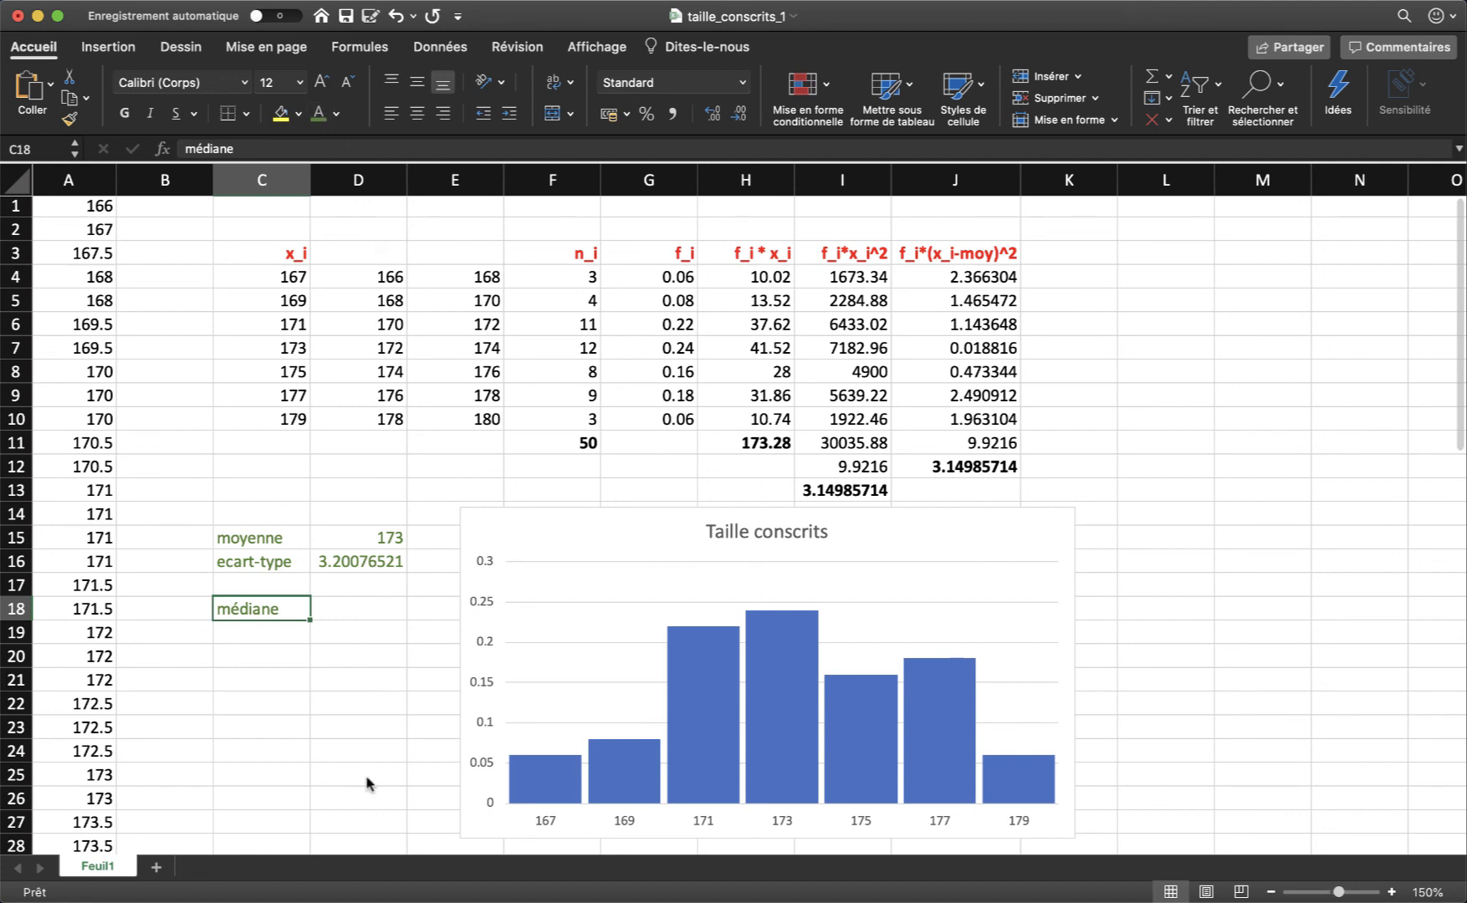
{"action": "key", "text": "super+z"}
Enter the median value 173 in D18 and save the workbook
{"action": "scroll", "coordinate": [63, 598], "scroll_direction": "down", "scroll_amount": 3}
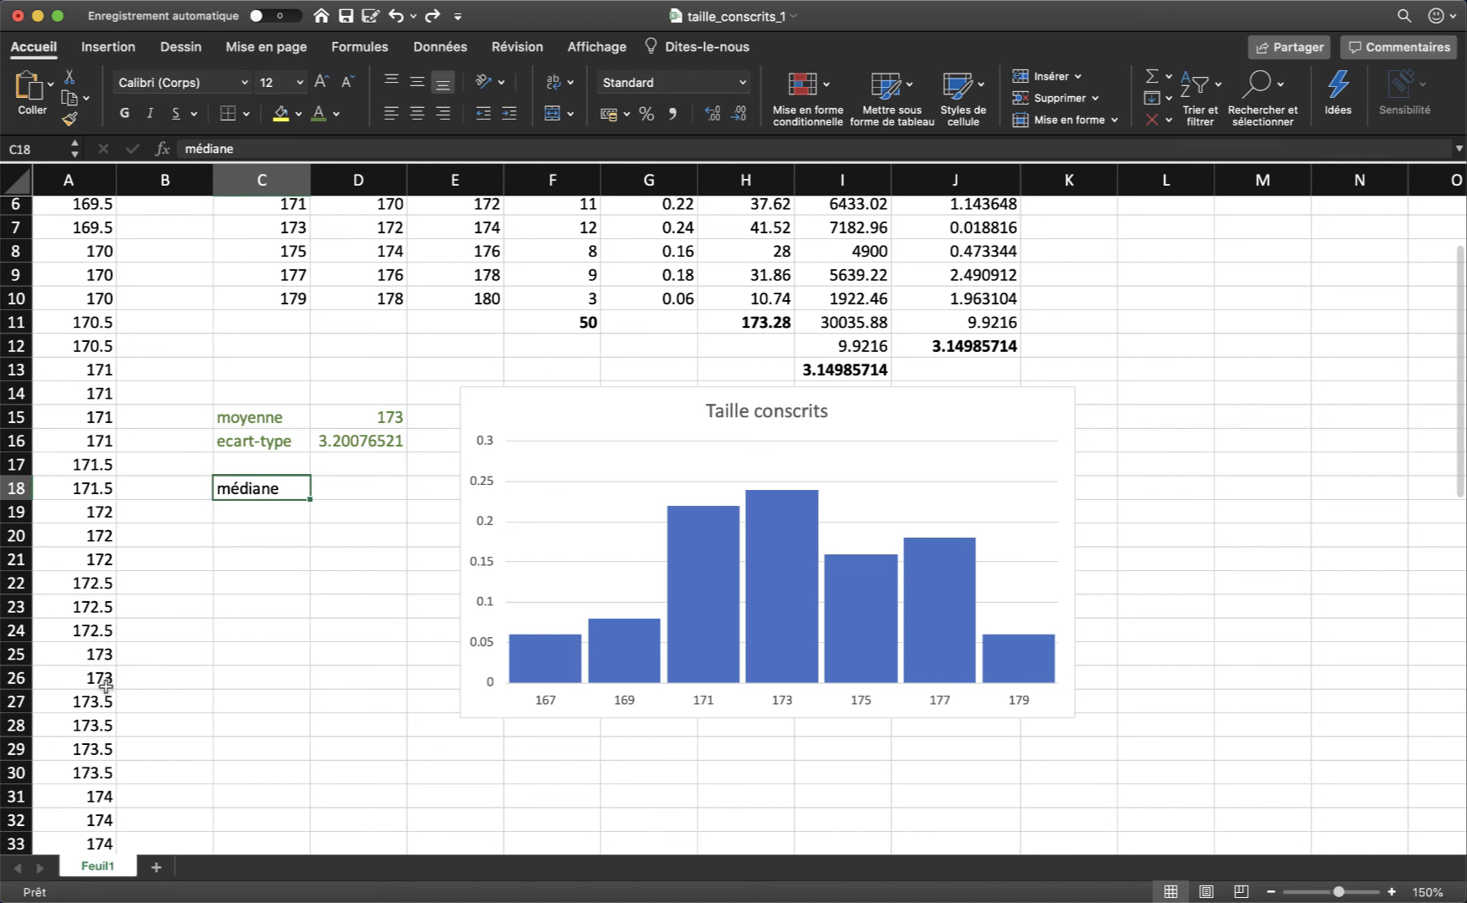
{"action": "left_click", "coordinate": [353, 489]}
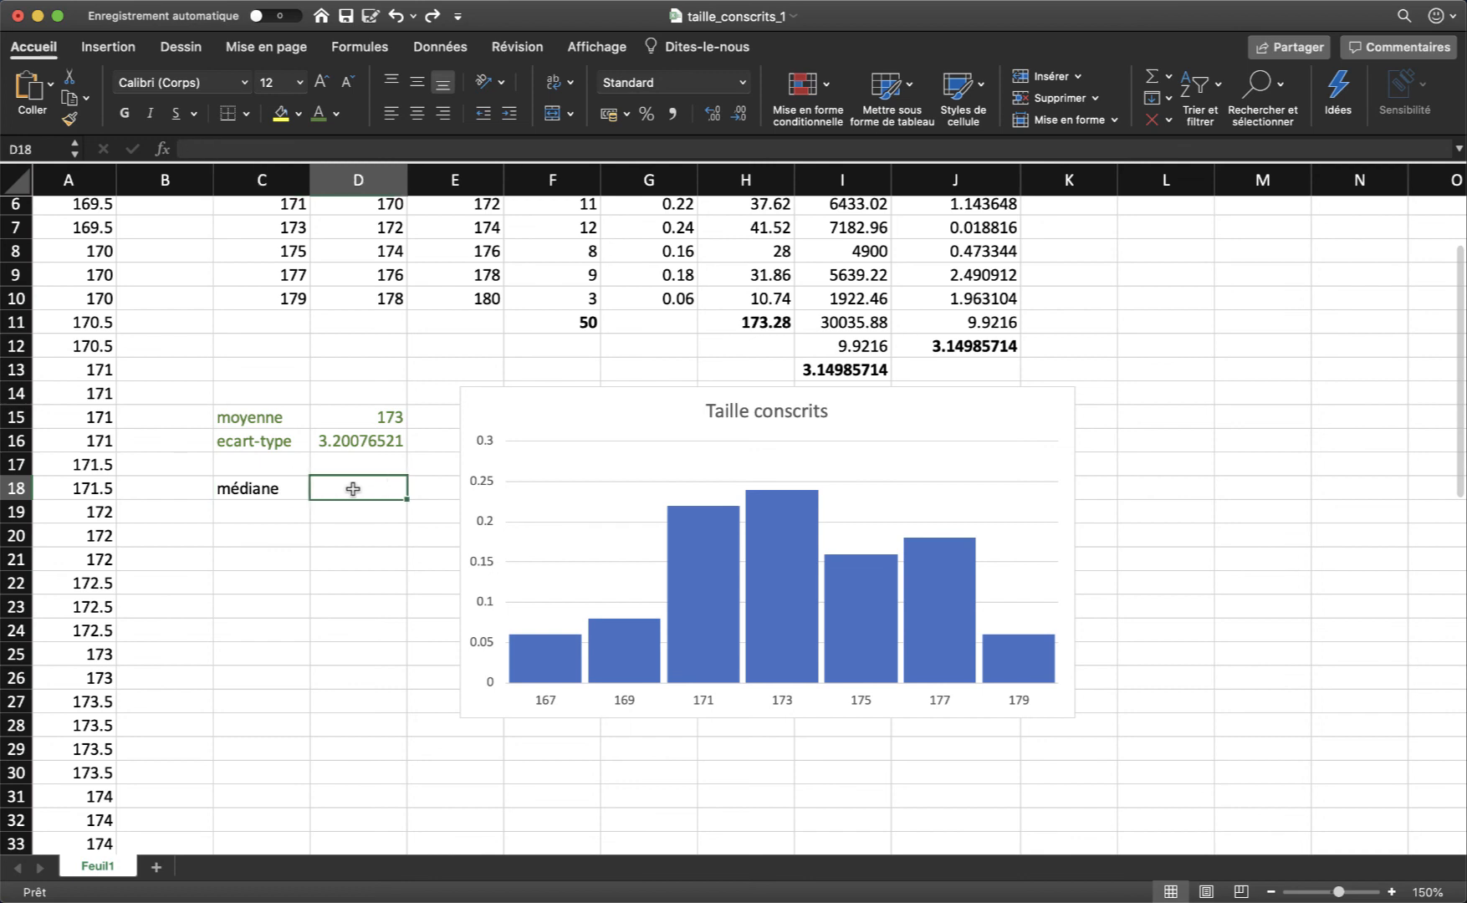
{"action": "type", "text": "173"}
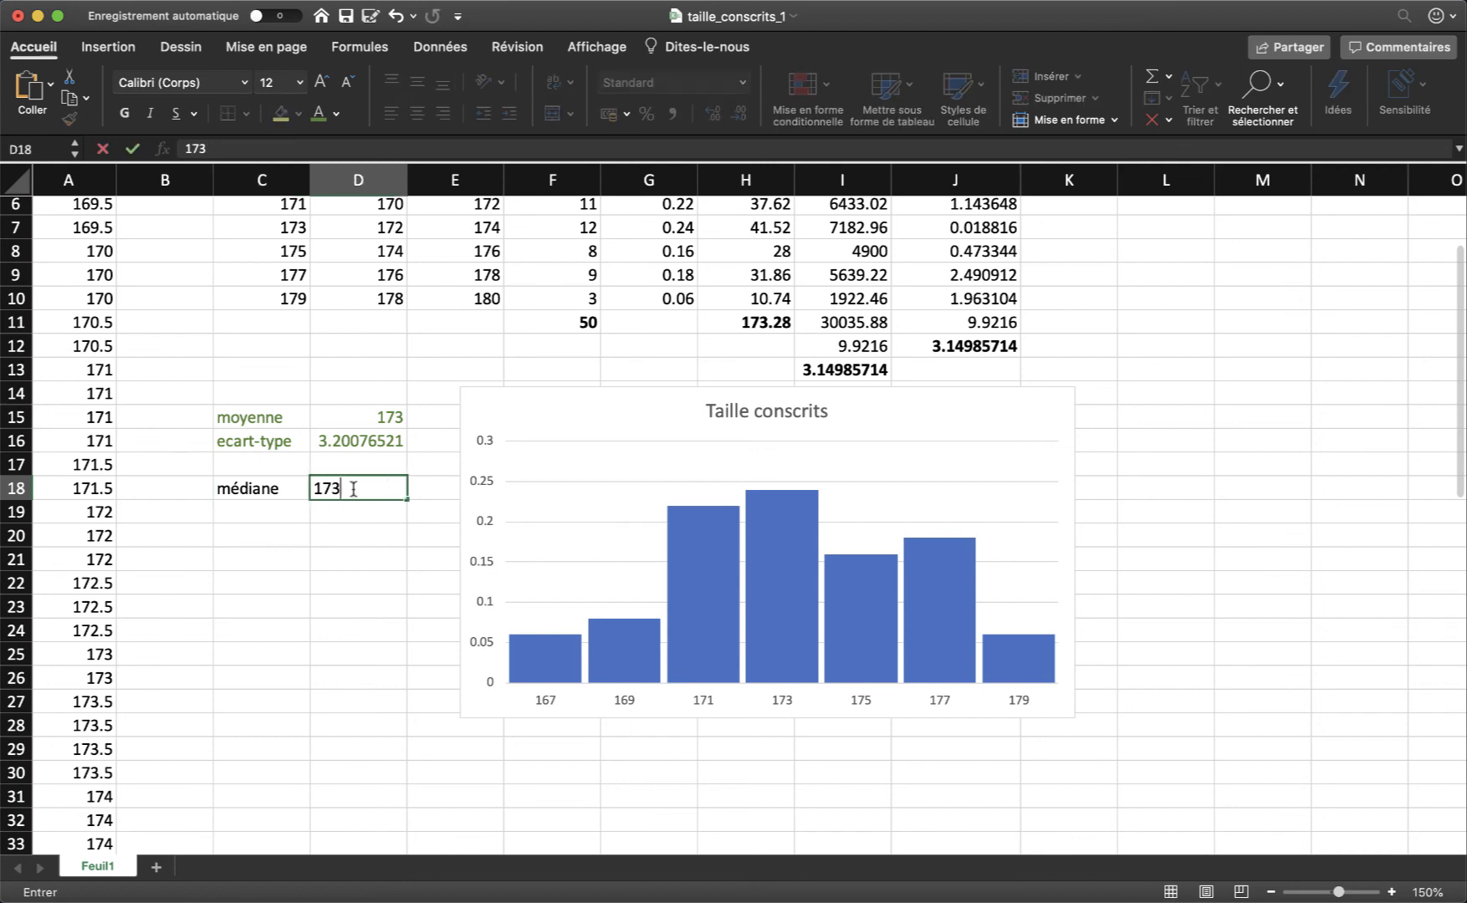
{"action": "key", "text": "Return"}
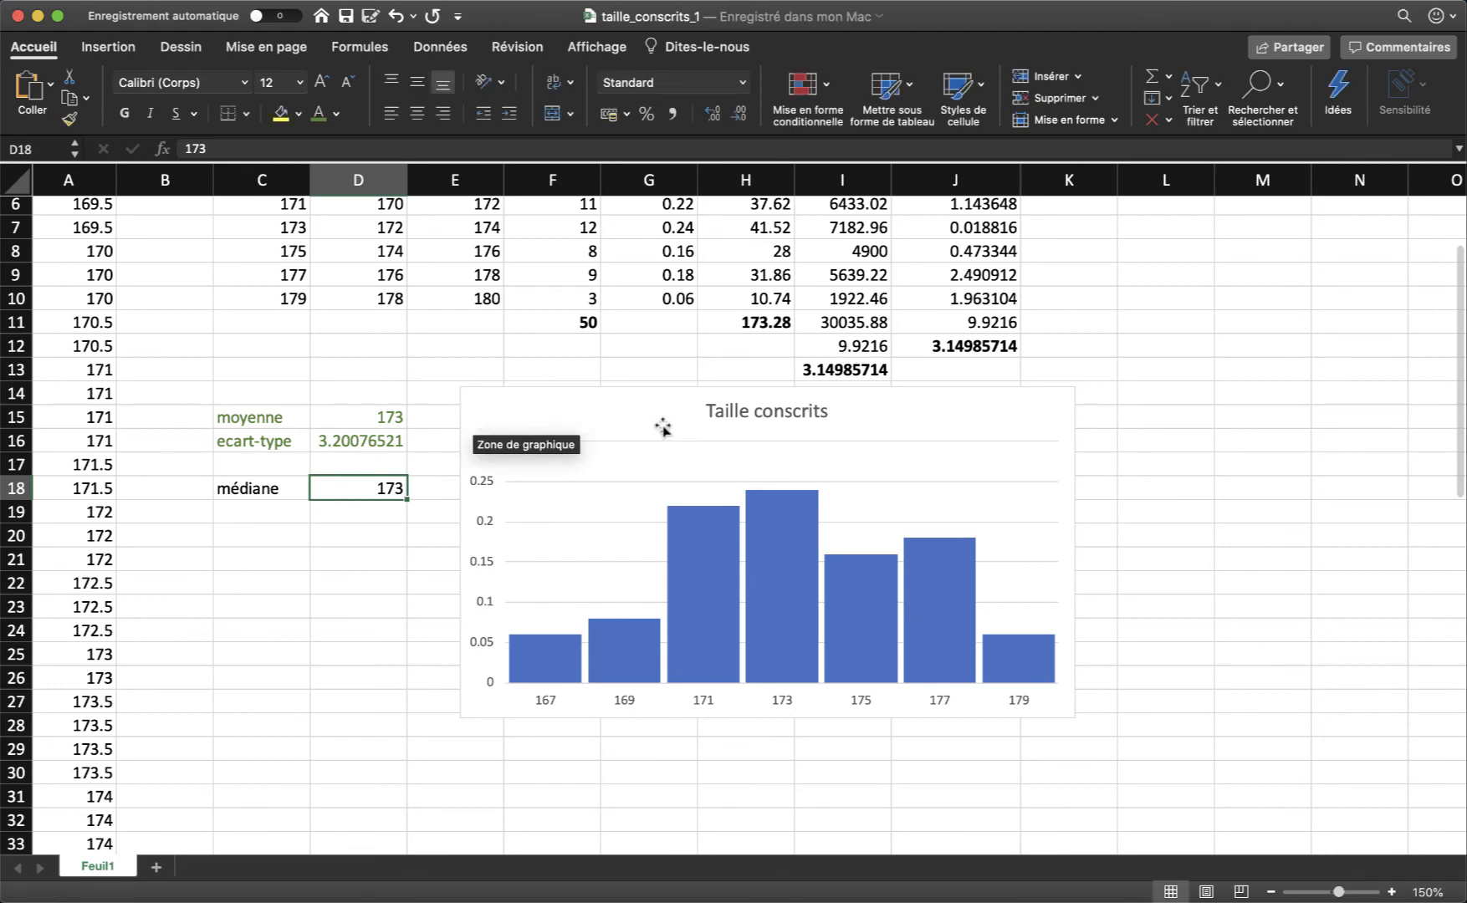
Highlight the bounds of the 172–174 class in D7:E7 with the lightest gold theme fill
{"action": "scroll", "coordinate": [662, 429], "scroll_direction": "up", "scroll_amount": 3}
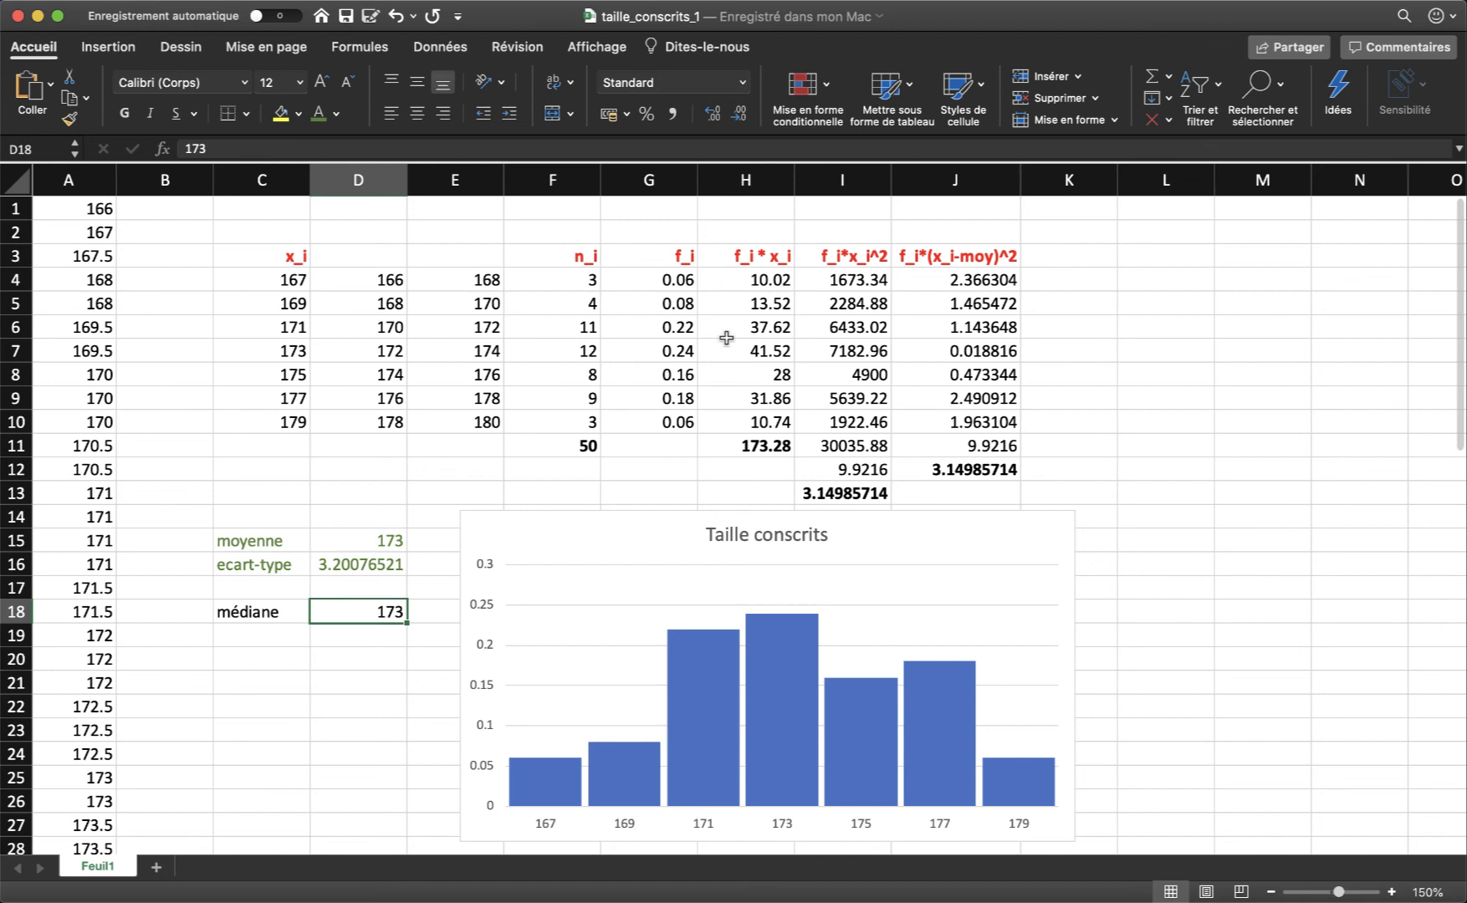
{"action": "mouse_move", "coordinate": [778, 667]}
{"action": "left_click_drag", "start_coordinate": [274, 349], "coordinate": [341, 351]}
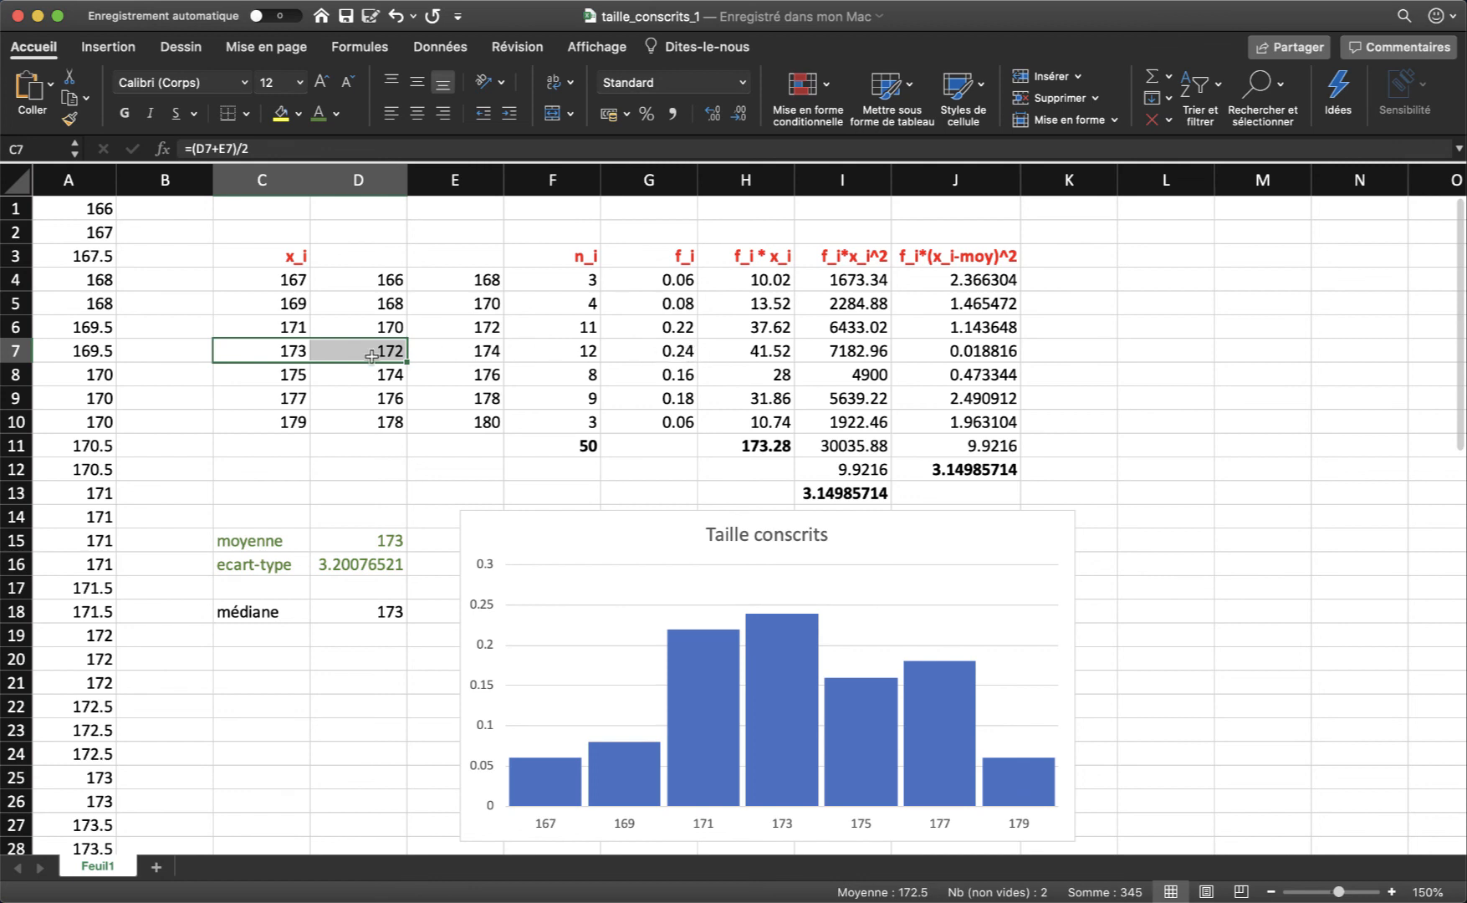
{"action": "left_click_drag", "start_coordinate": [368, 355], "coordinate": [416, 343]}
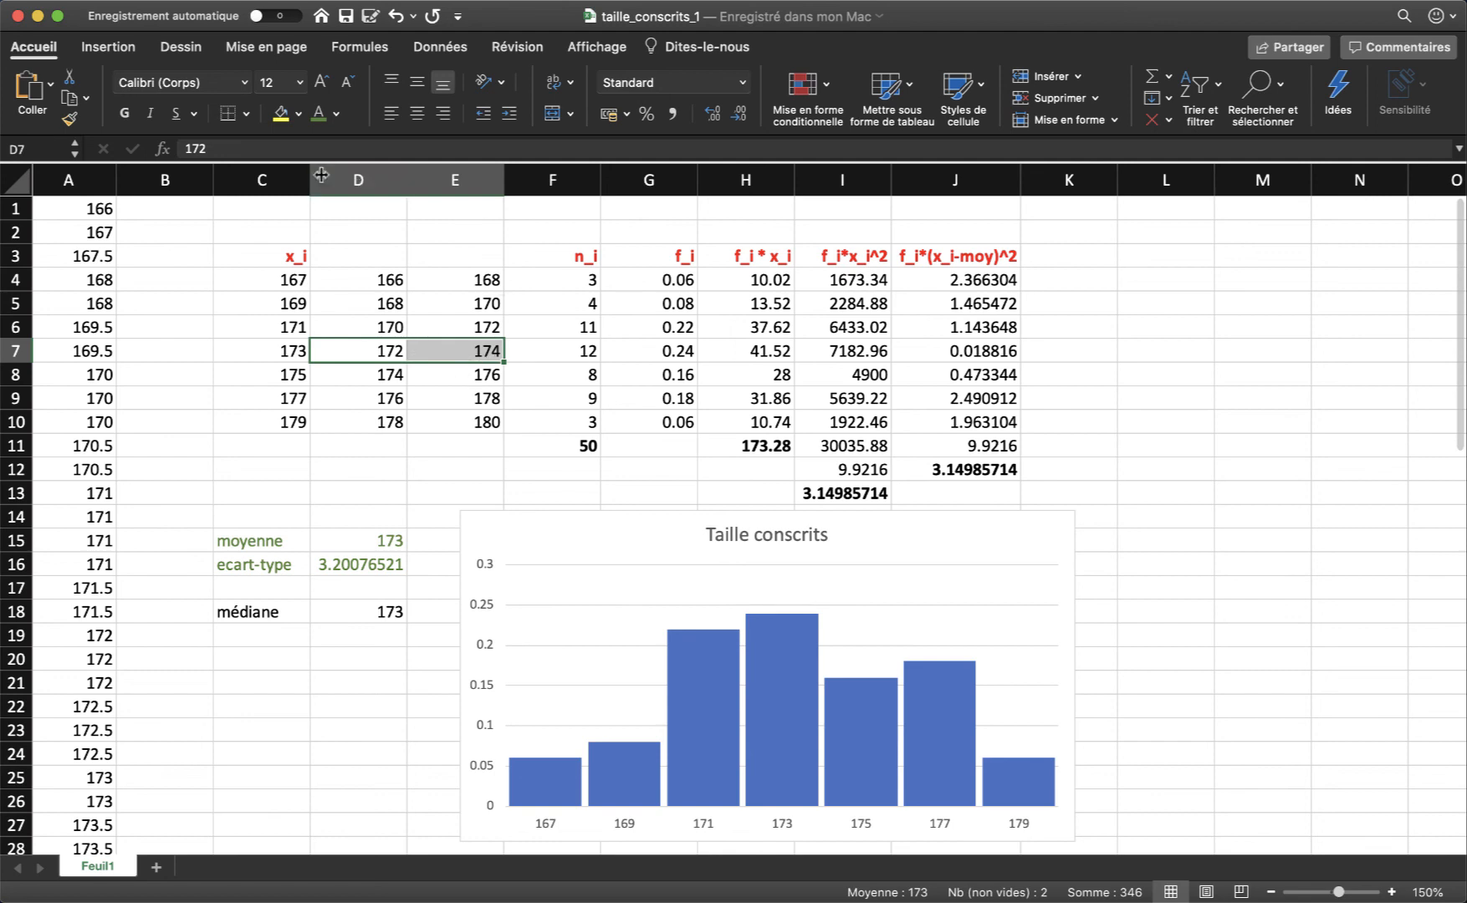
{"action": "left_click", "coordinate": [299, 114]}
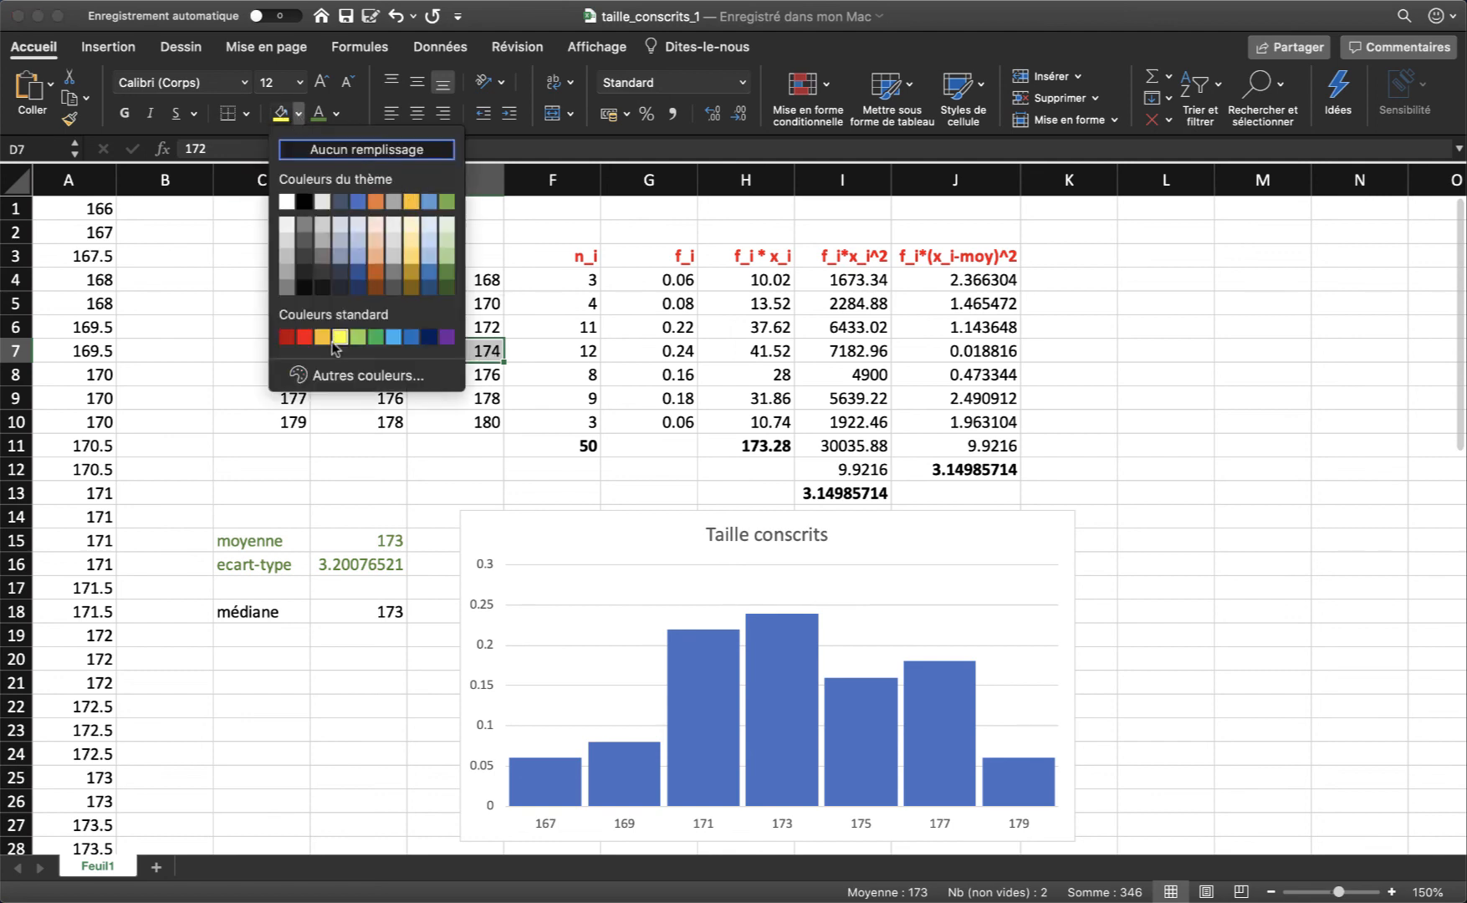
{"action": "left_click", "coordinate": [411, 224]}
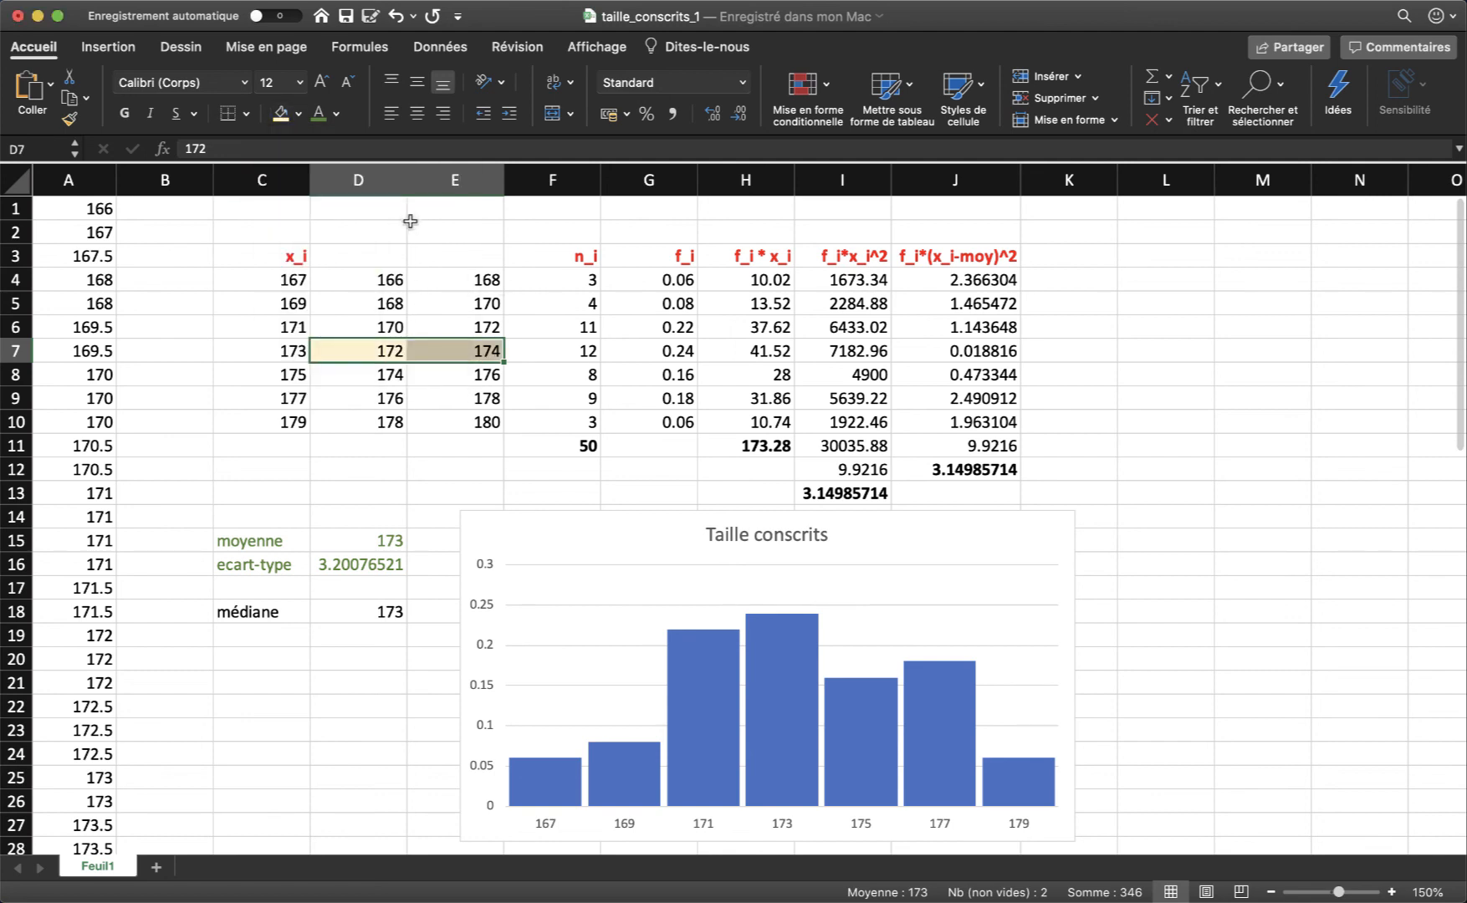
{"action": "left_click", "coordinate": [1217, 411]}
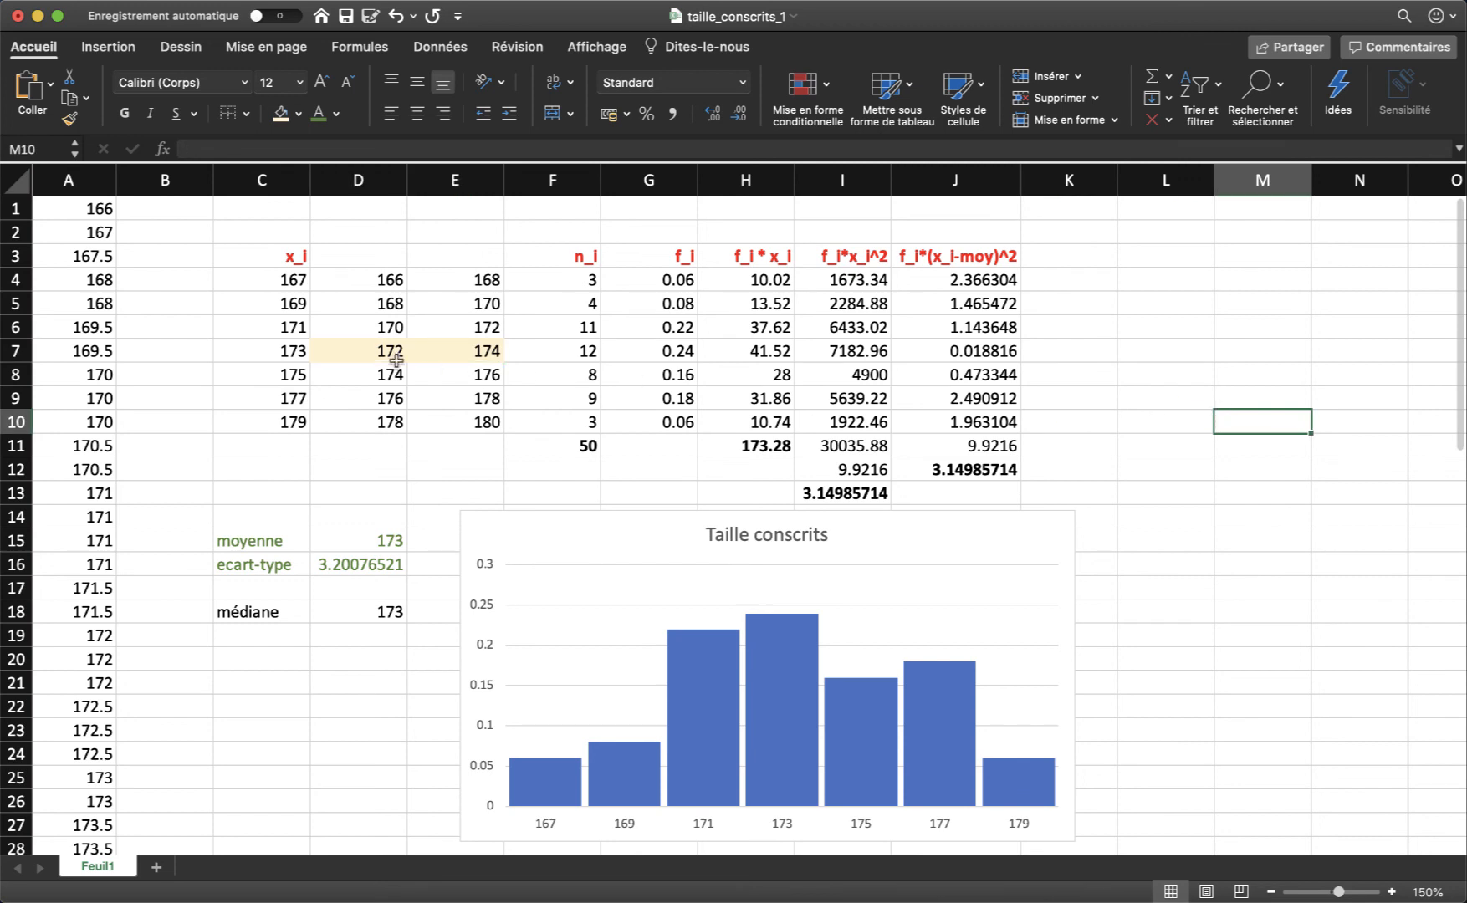